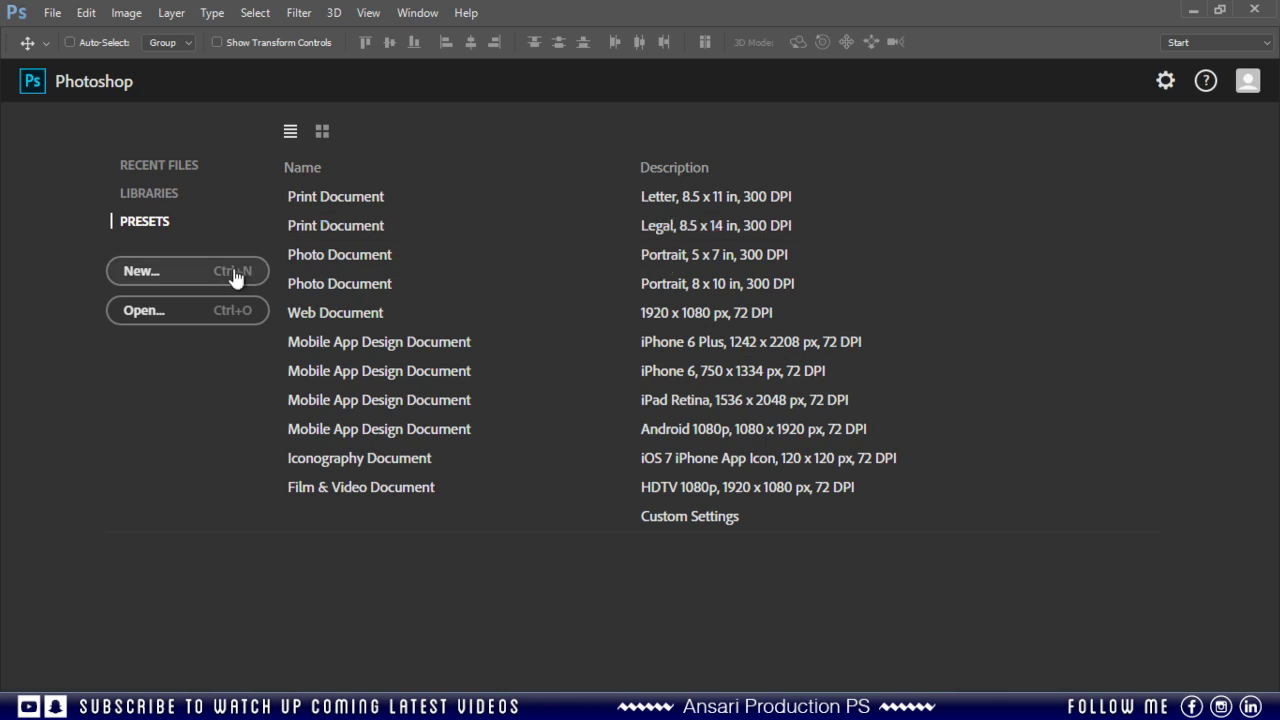
# Create a new document 1000 pixels wide and 1000 pixels high at 300 pixels/inch with white background contents.
pyautogui.click(150, 275)
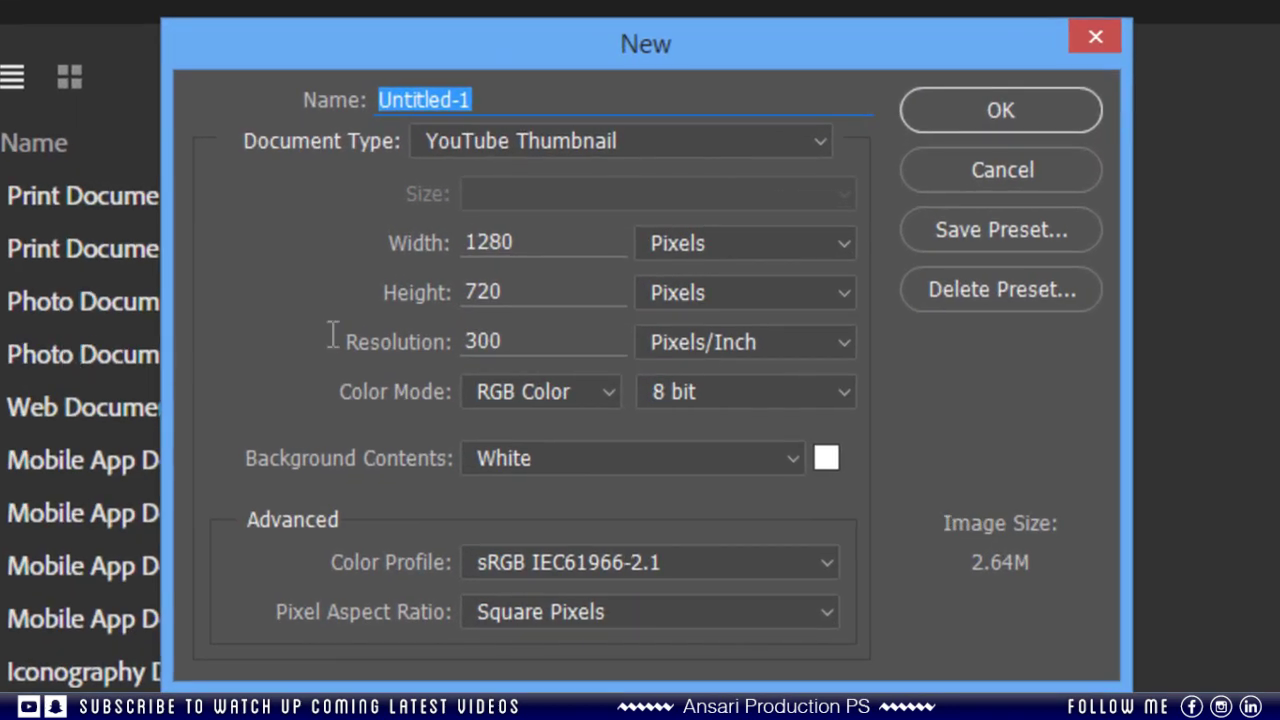
pyautogui.doubleClick(546, 243)
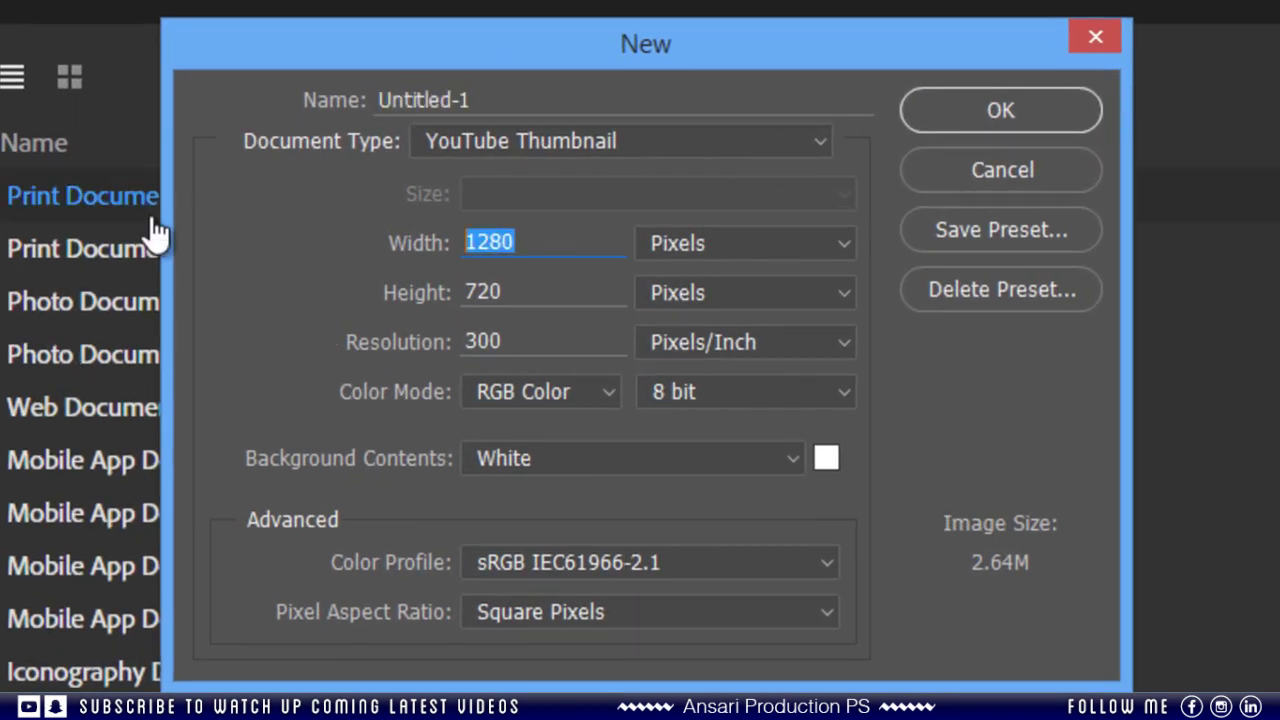
pyautogui.write('1000')
pyautogui.press('Tab')
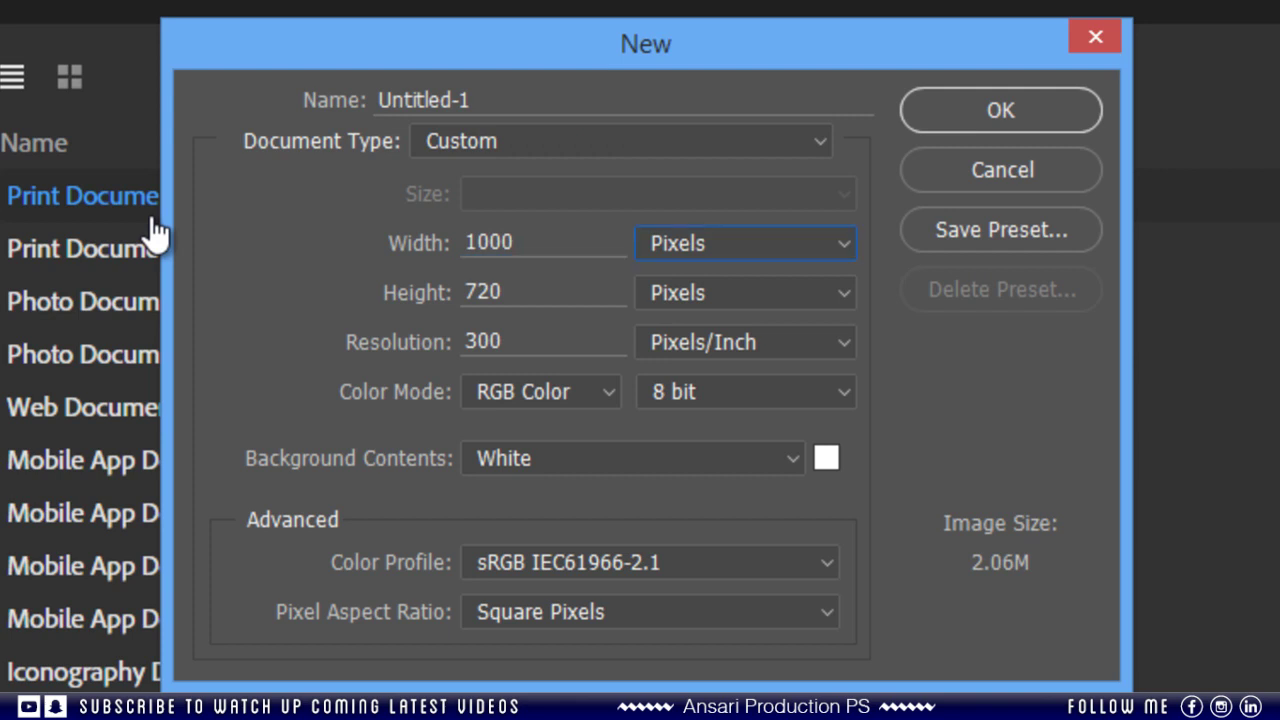
pyautogui.press('Tab')
pyautogui.write('1000')
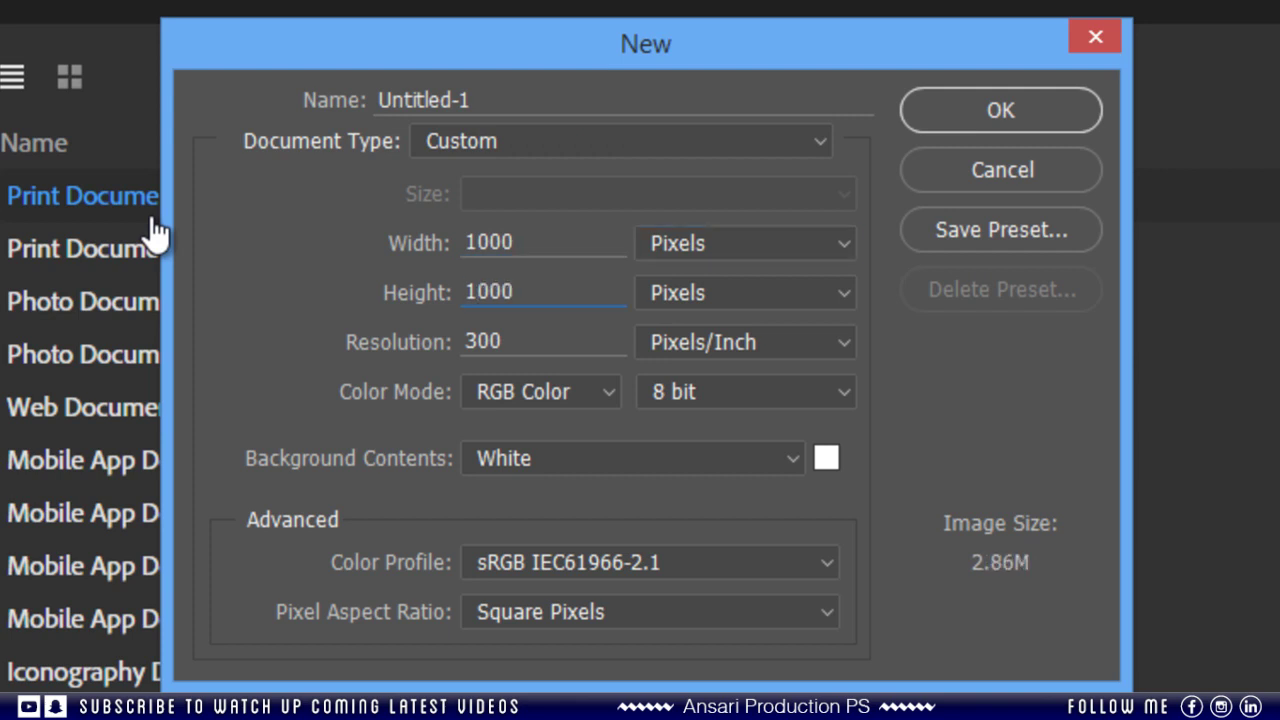
pyautogui.doubleClick(526, 334)
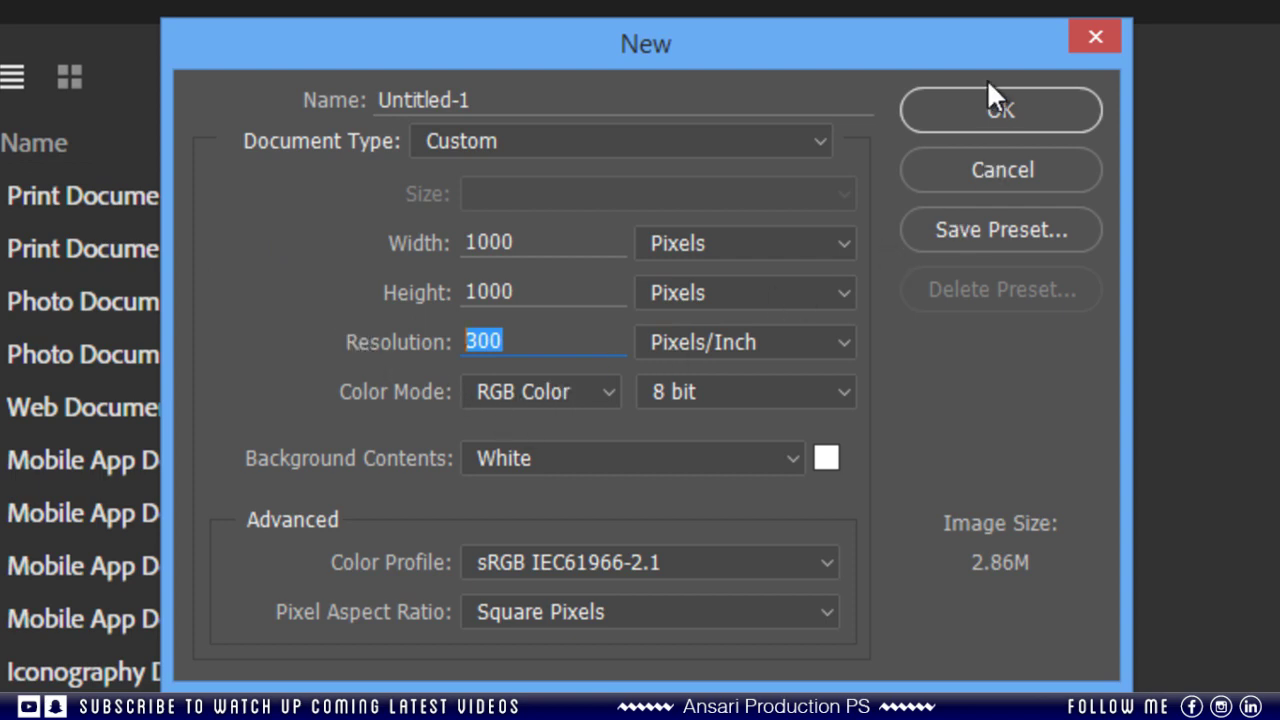
pyautogui.click(991, 107)
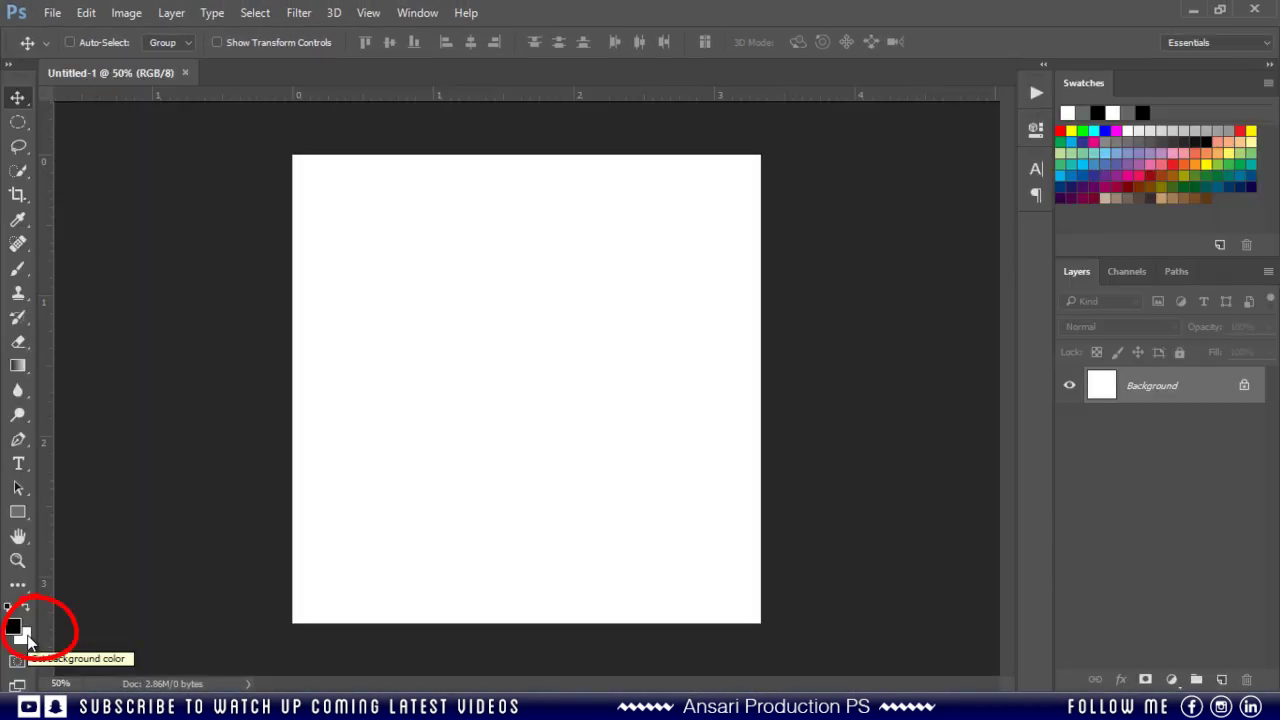
# Set the background color to a neutral gray with 40% brightness.
pyautogui.click(22, 634)
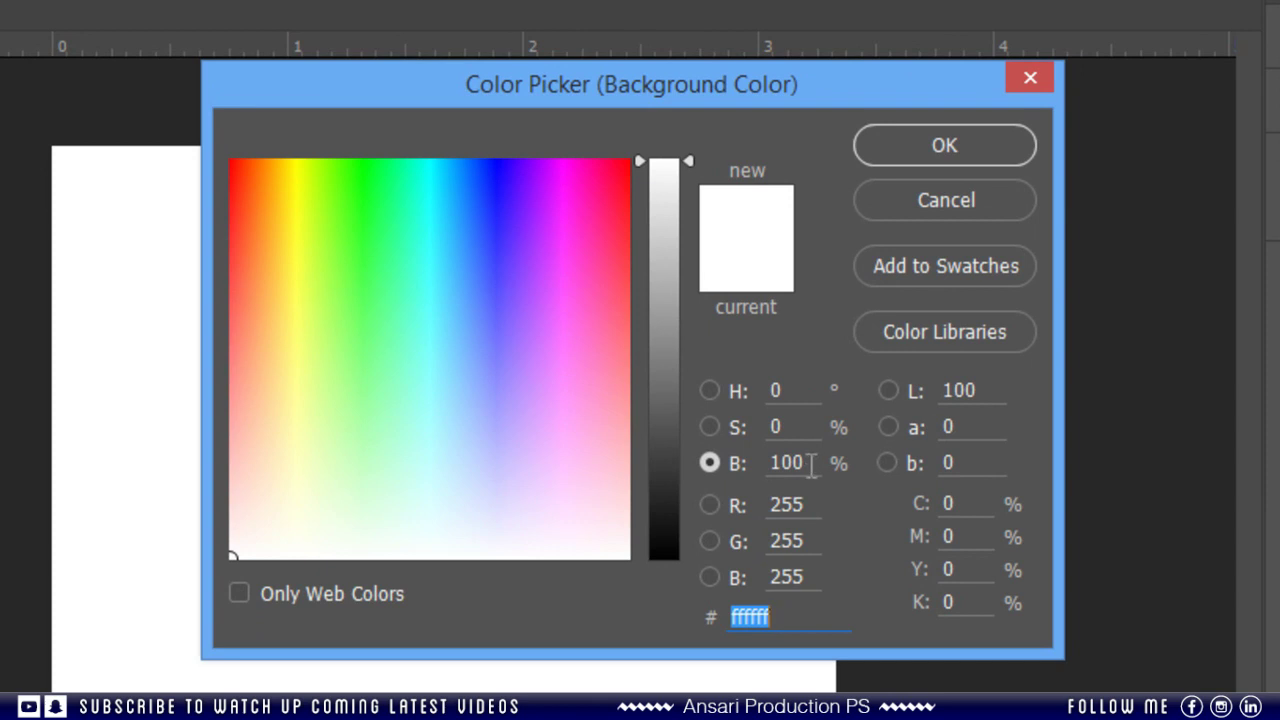
pyautogui.moveTo(811, 463); pyautogui.dragTo(668, 472)
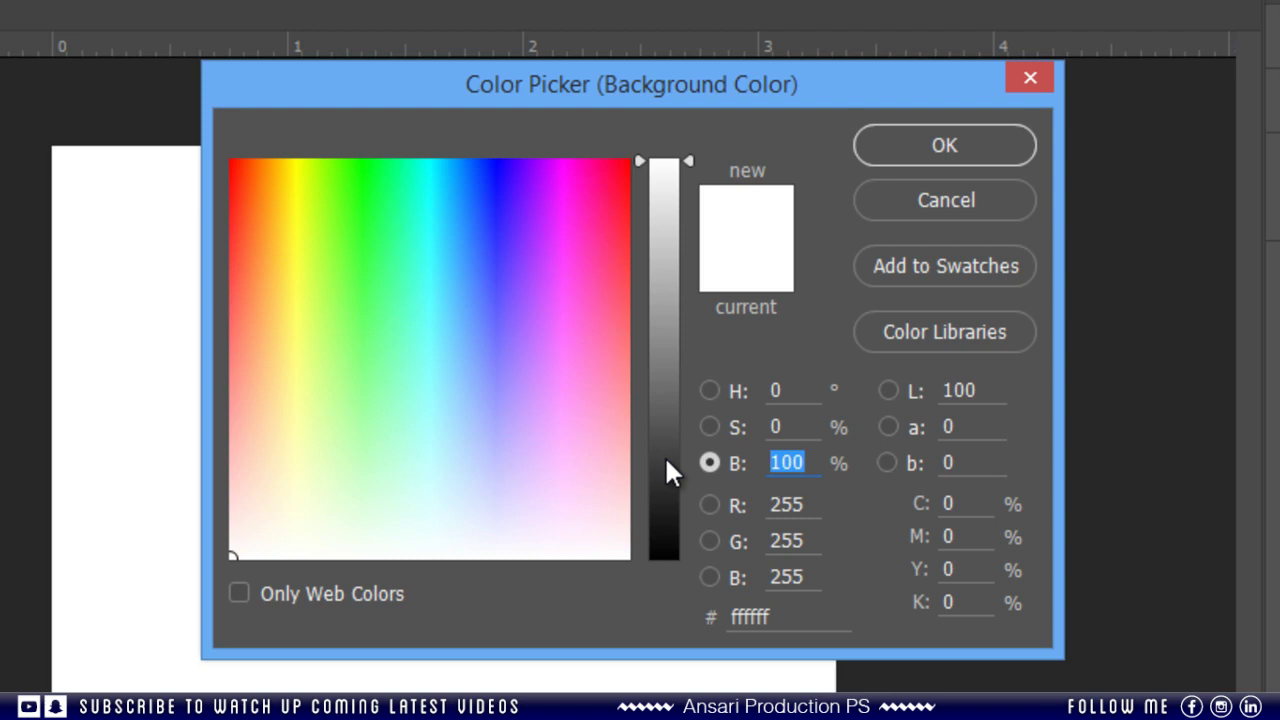
pyautogui.write('40')
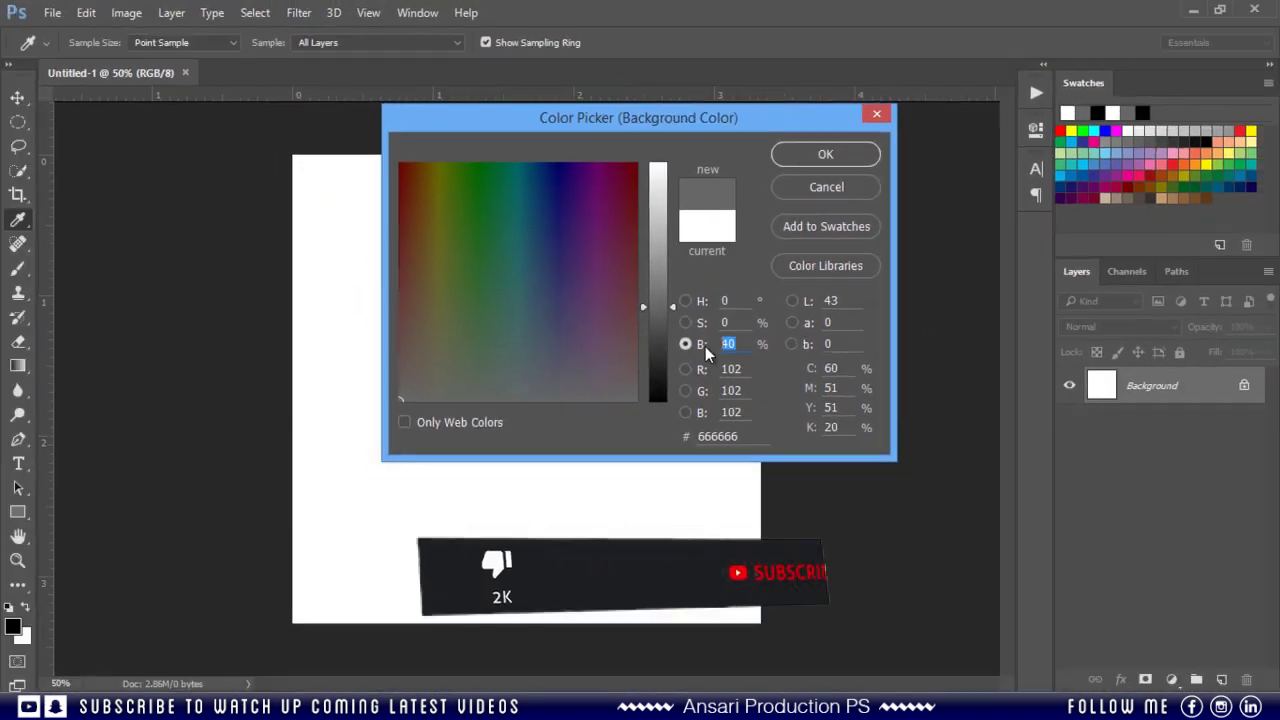
pyautogui.click(841, 156)
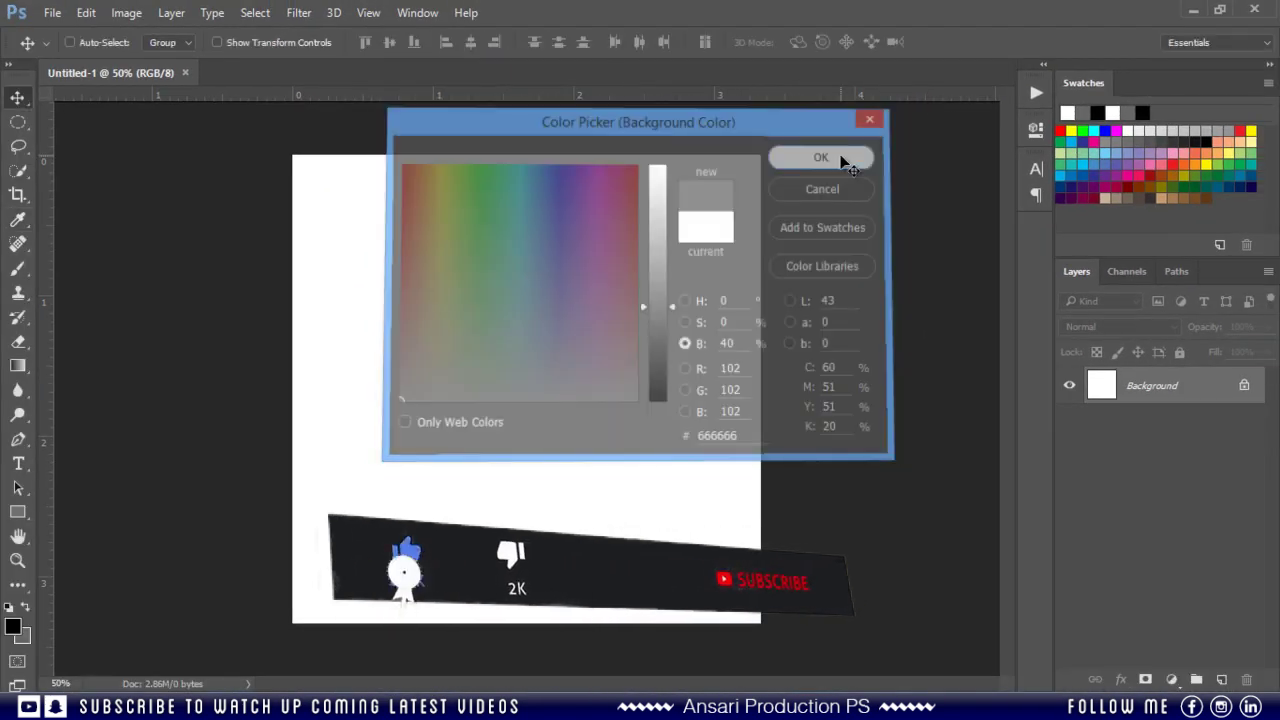
# Fill the Background layer with the background color in Normal mode at 100% opacity.
pyautogui.click(86, 12)
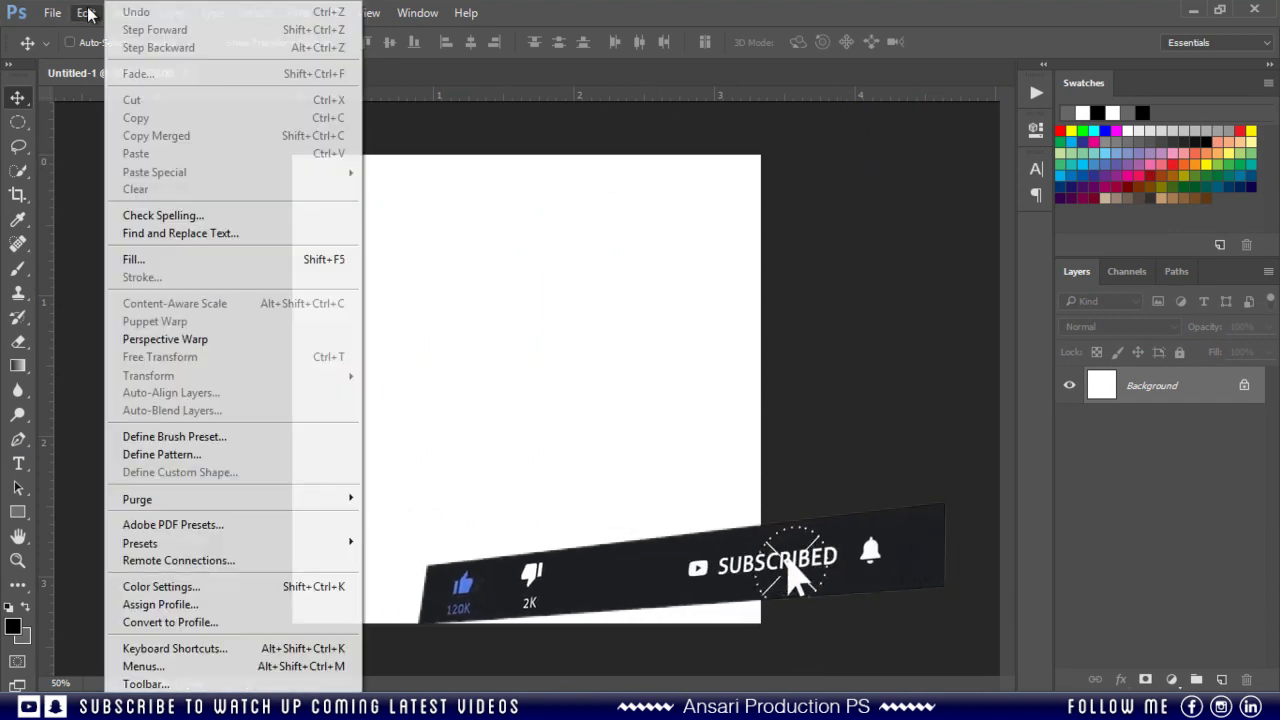
pyautogui.click(134, 259)
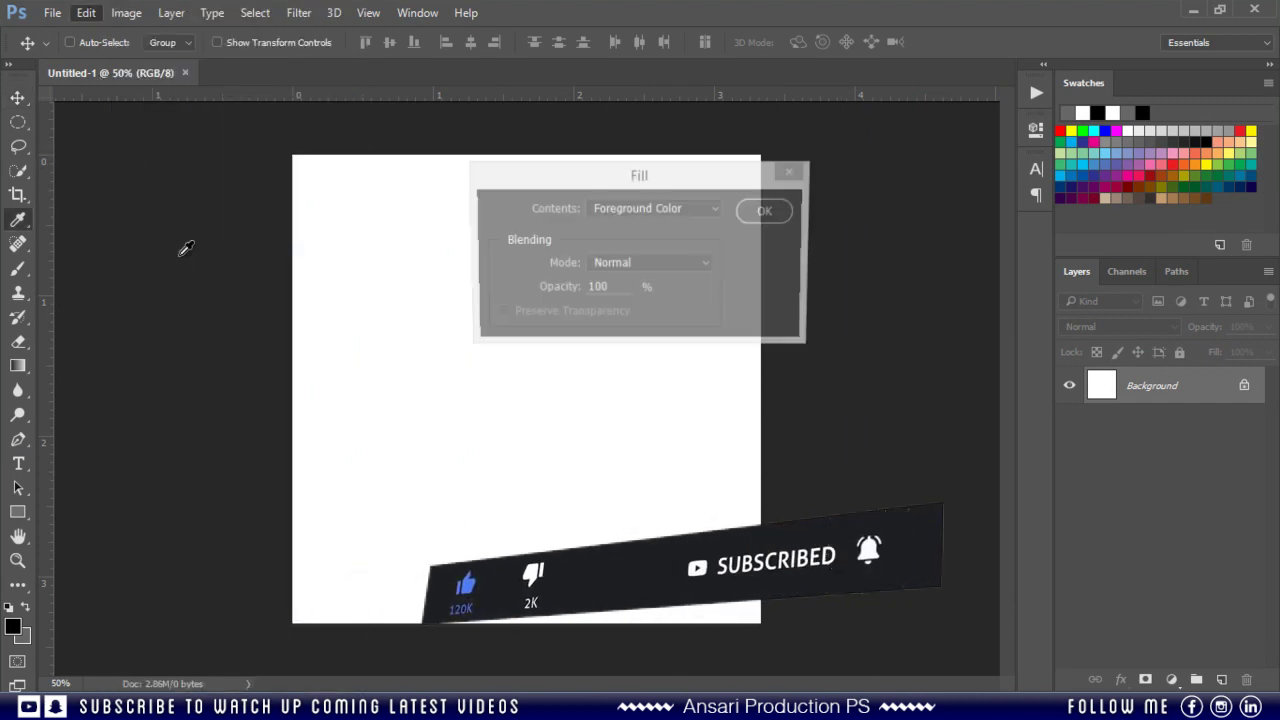
pyautogui.click(657, 212)
pyautogui.click(646, 241)
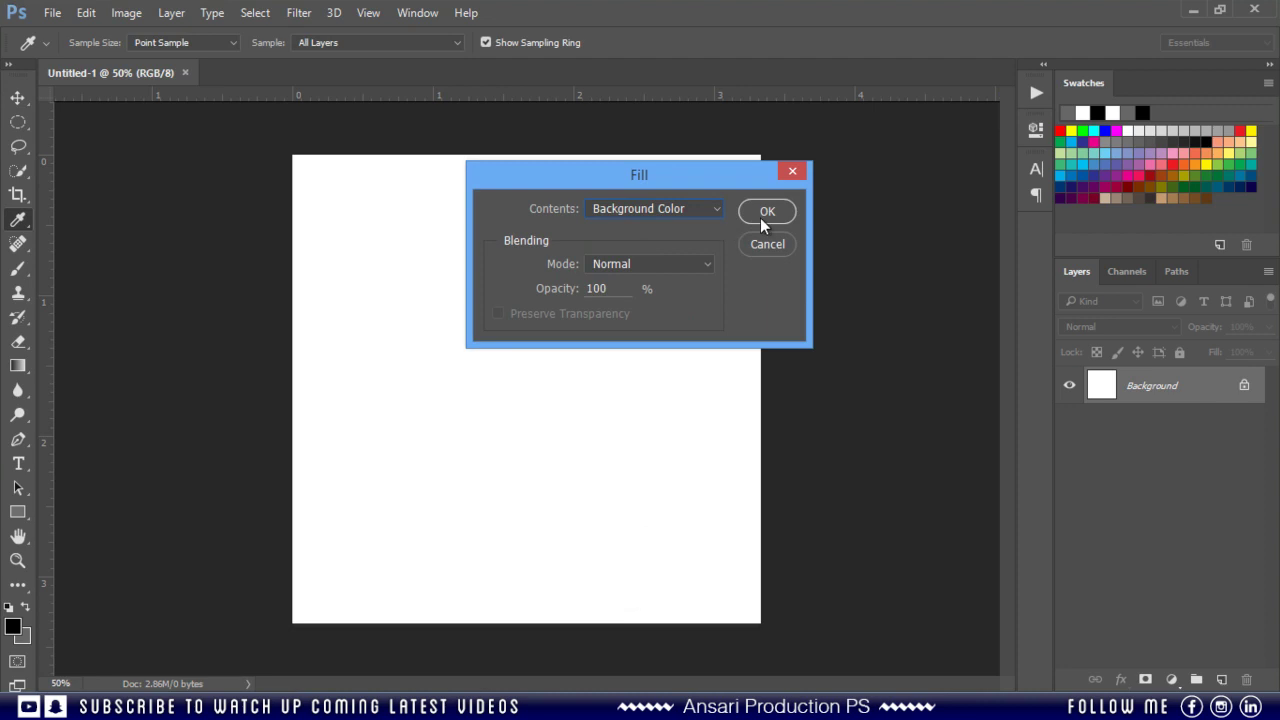
pyautogui.click(760, 218)
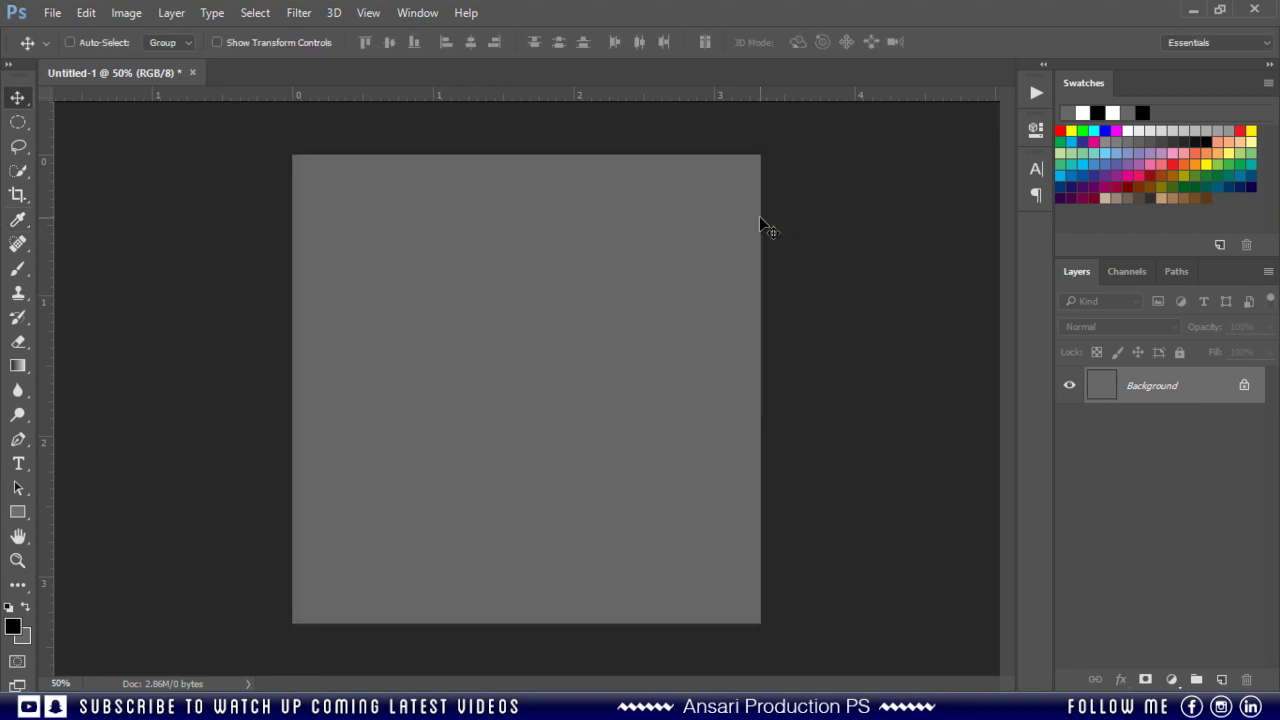
# Add the letter U in 200 pt Arial Black and move it to the center of the canvas.
pyautogui.click(18, 464)
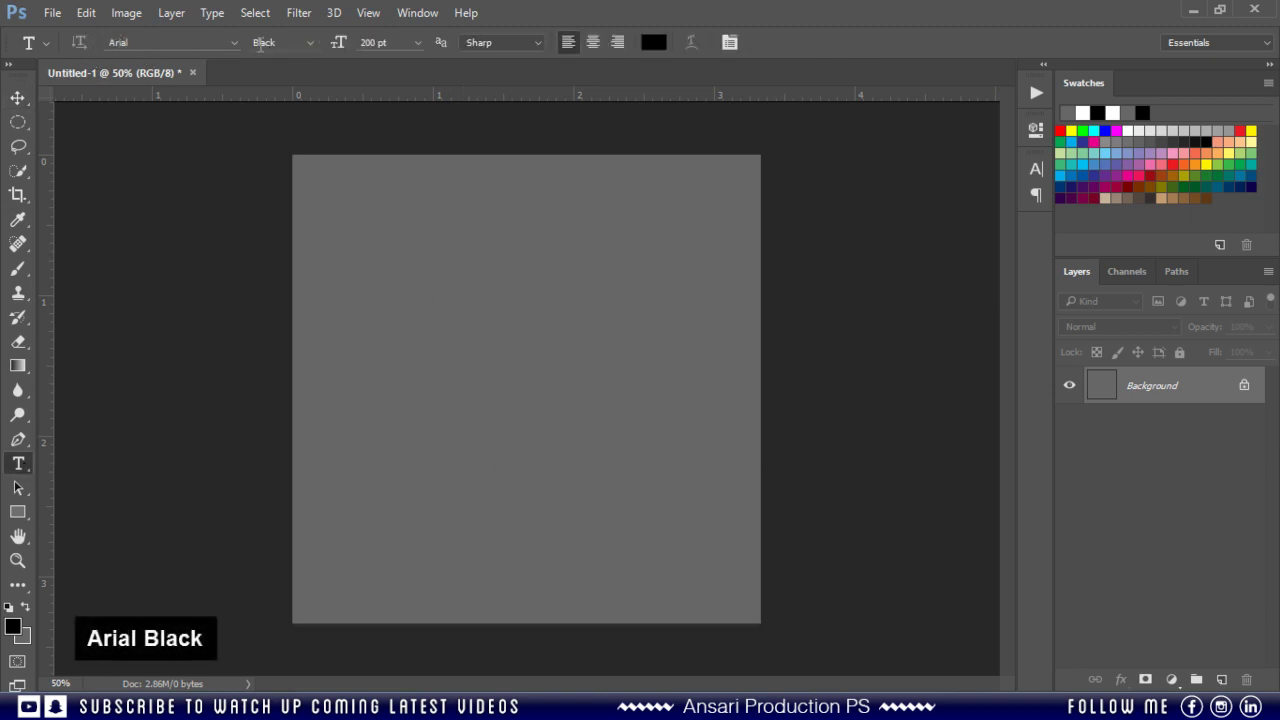
pyautogui.click(470, 350)
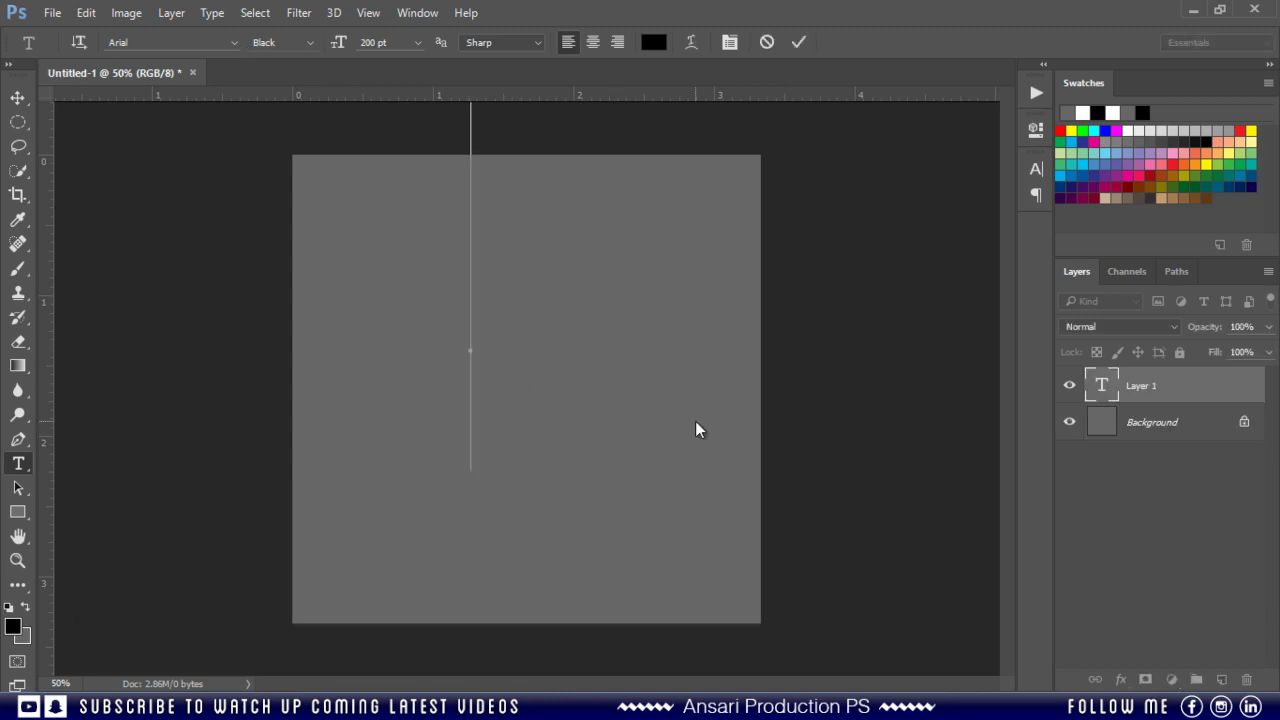
pyautogui.write('U')
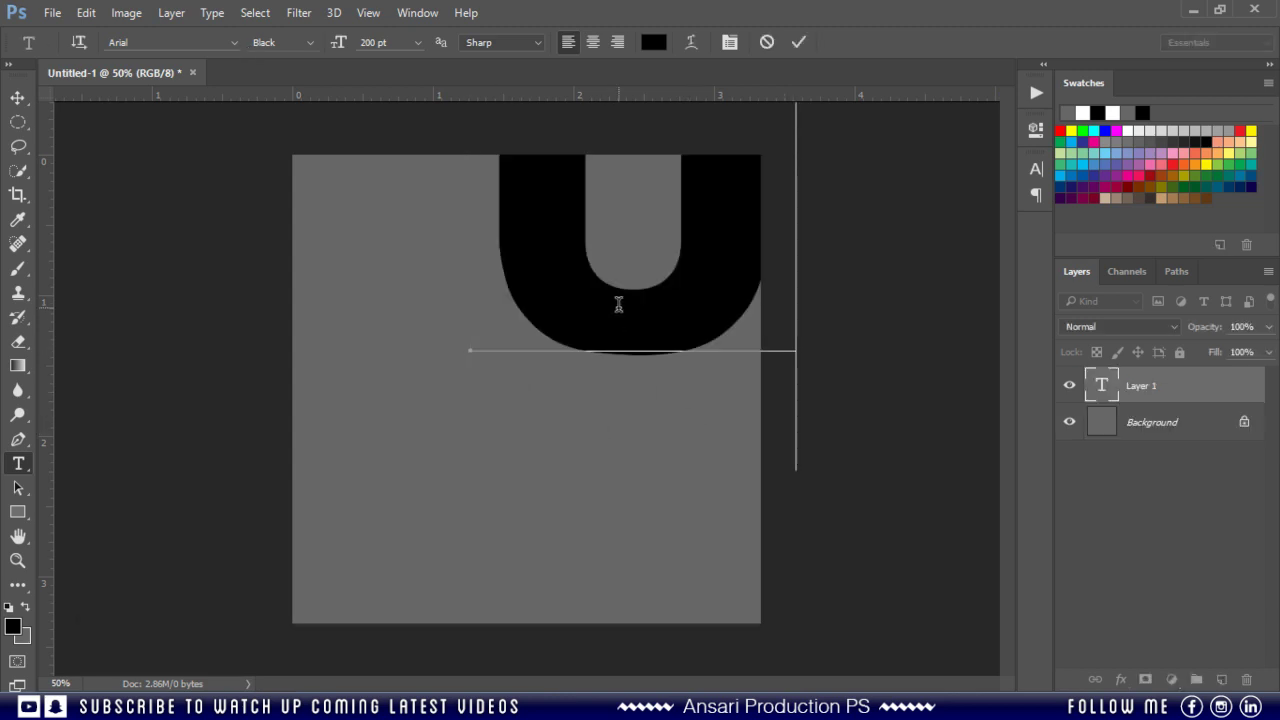
pyautogui.click(798, 42)
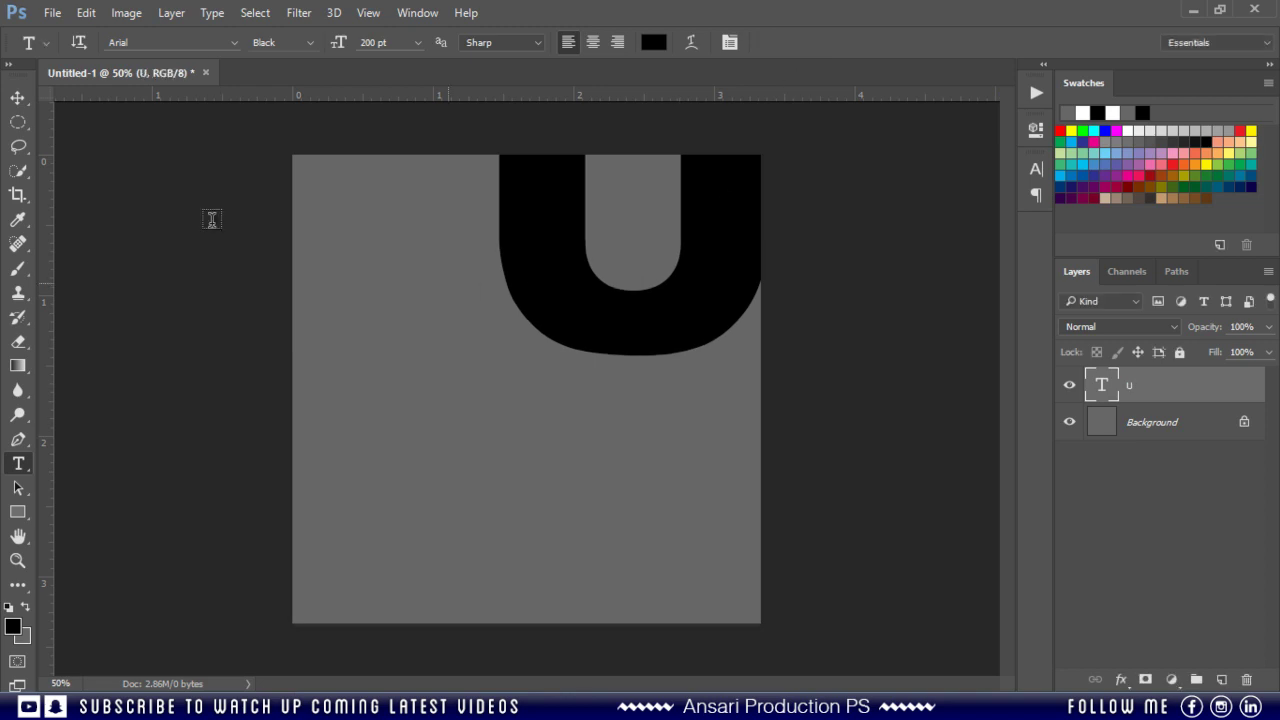
pyautogui.click(18, 97)
pyautogui.moveTo(681, 347); pyautogui.dragTo(594, 514)
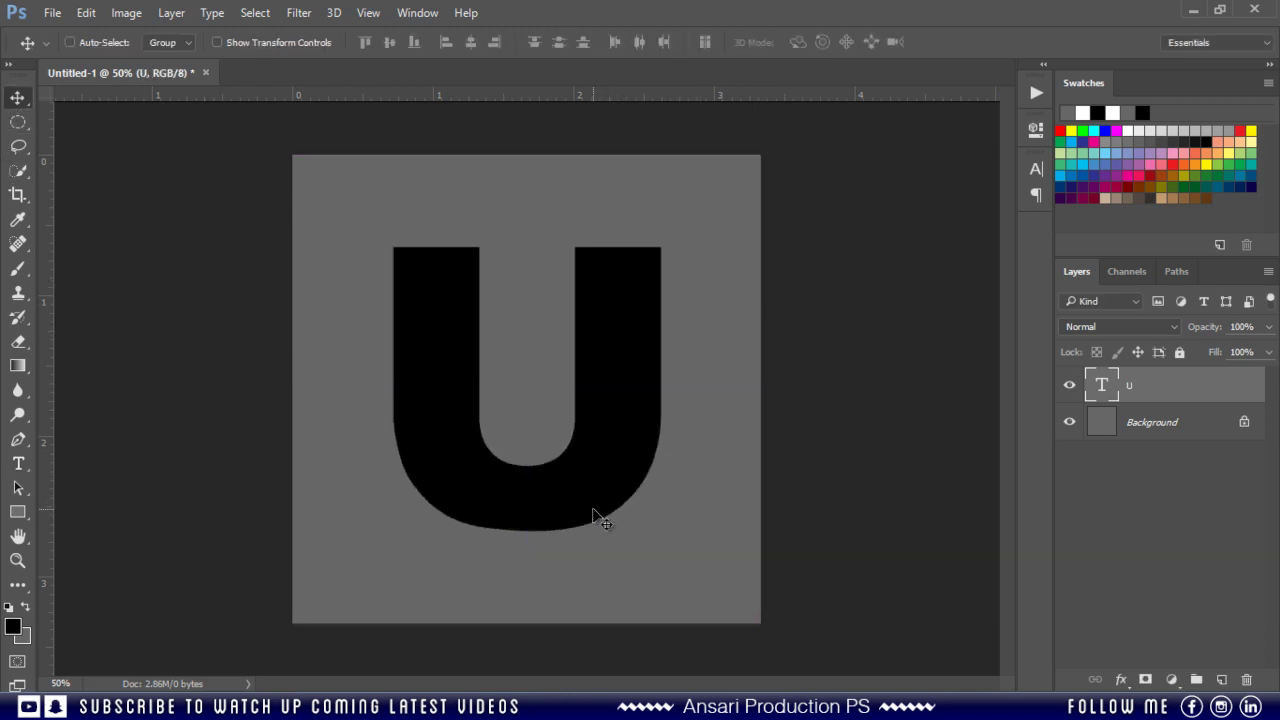
# Change the U's text color to a neutral gray with 55% brightness.
pyautogui.click(1036, 172)
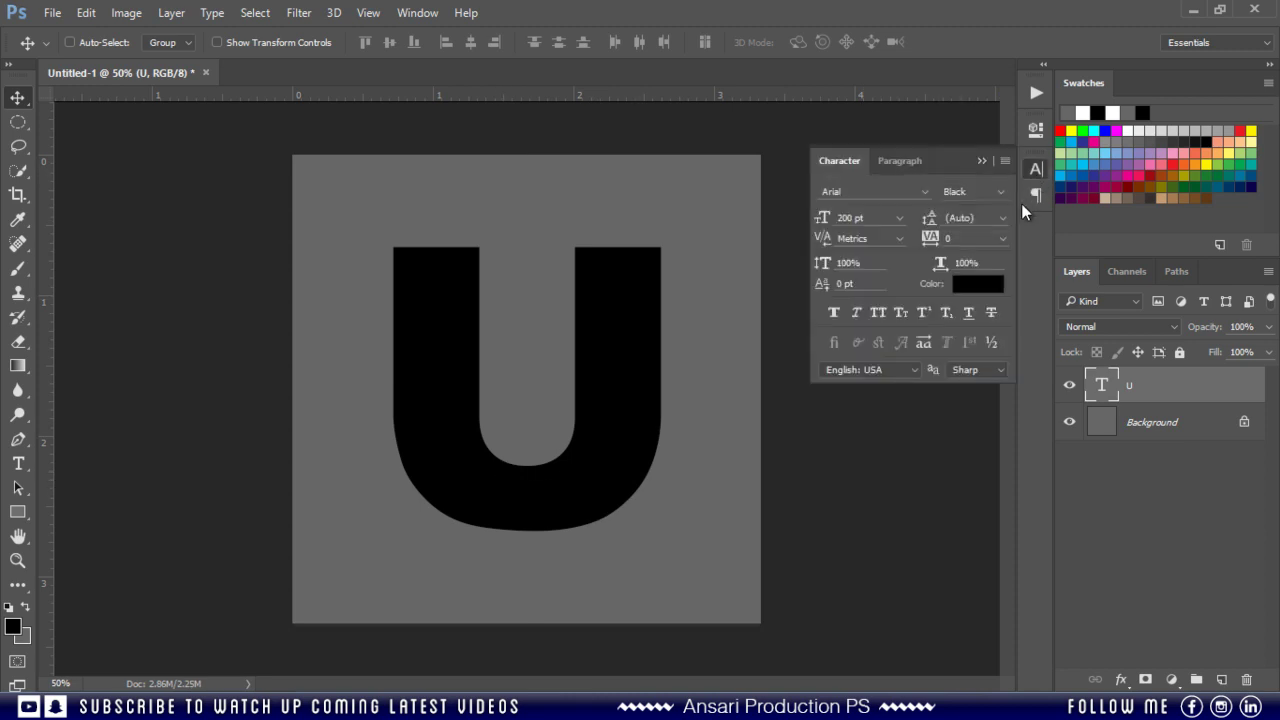
pyautogui.click(979, 287)
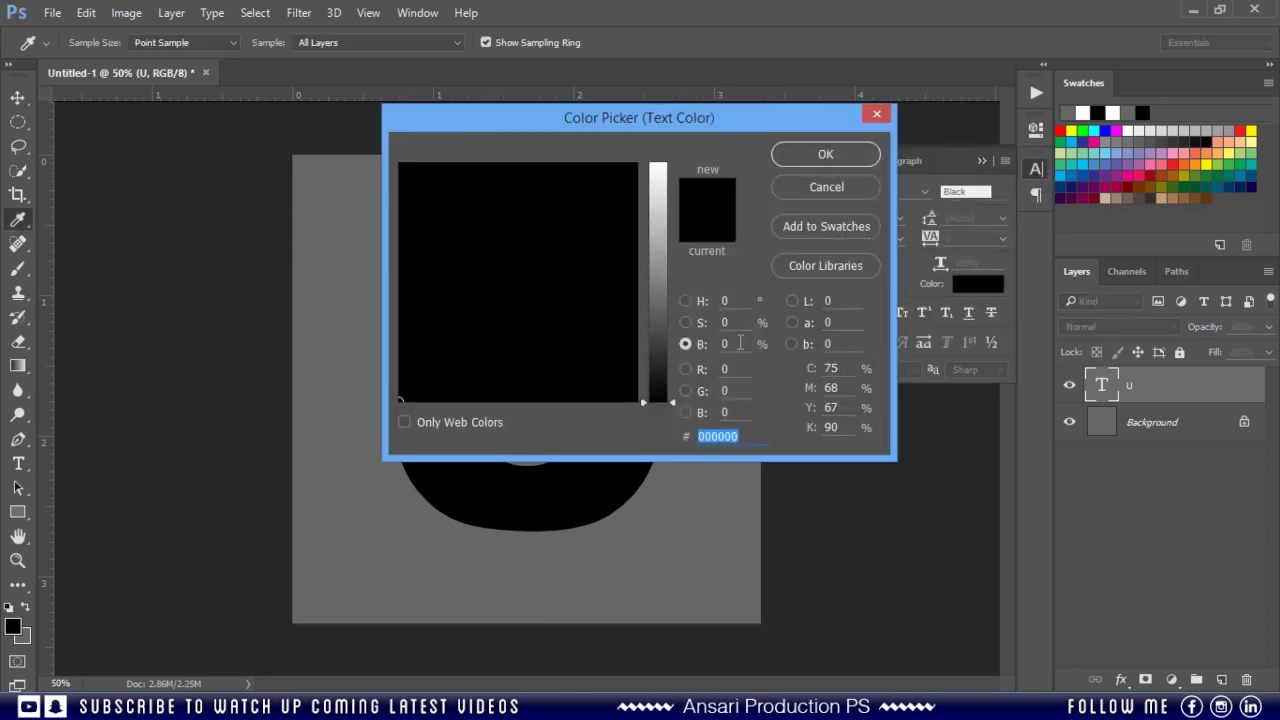
pyautogui.click(740, 343)
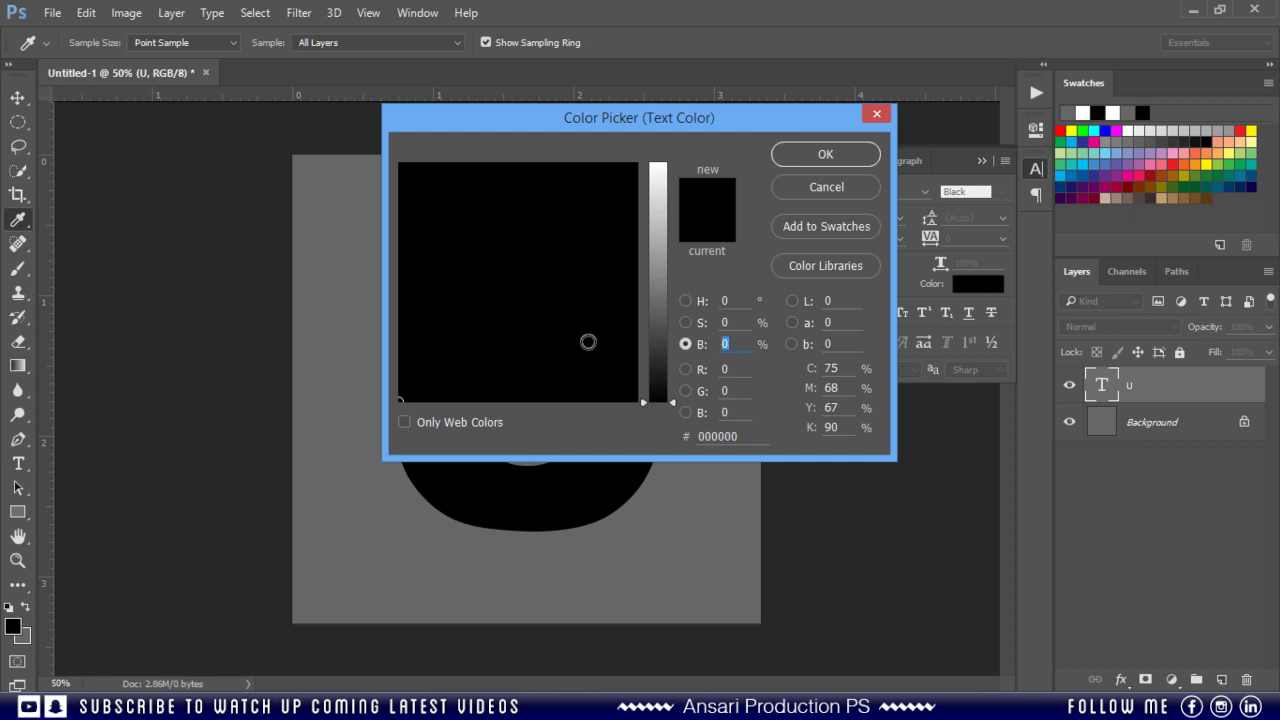
pyautogui.write('55')
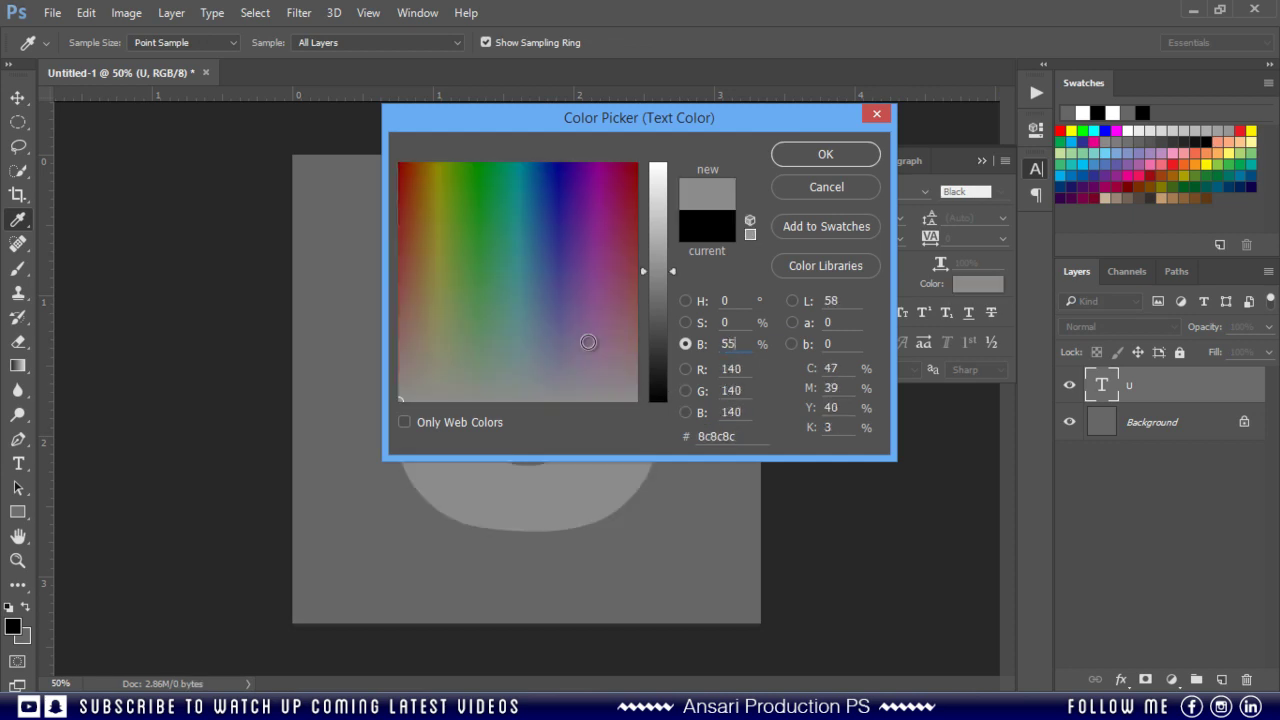
pyautogui.click(824, 156)
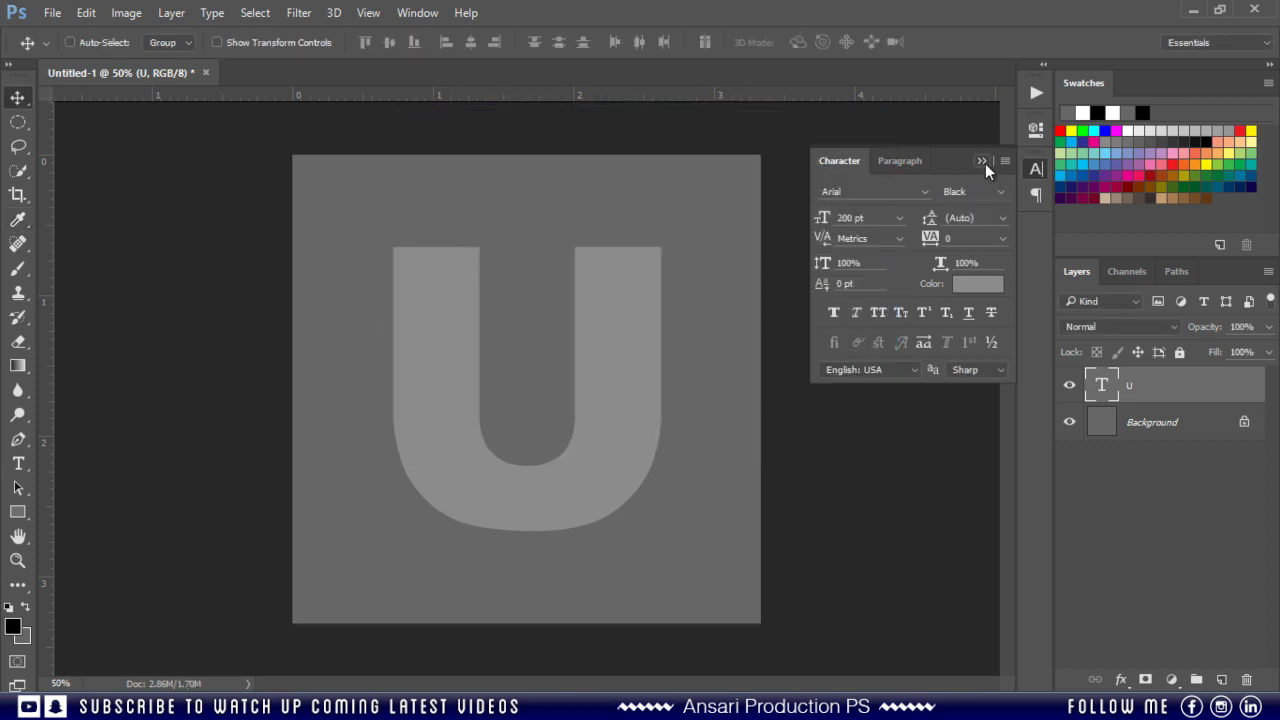
pyautogui.click(983, 162)
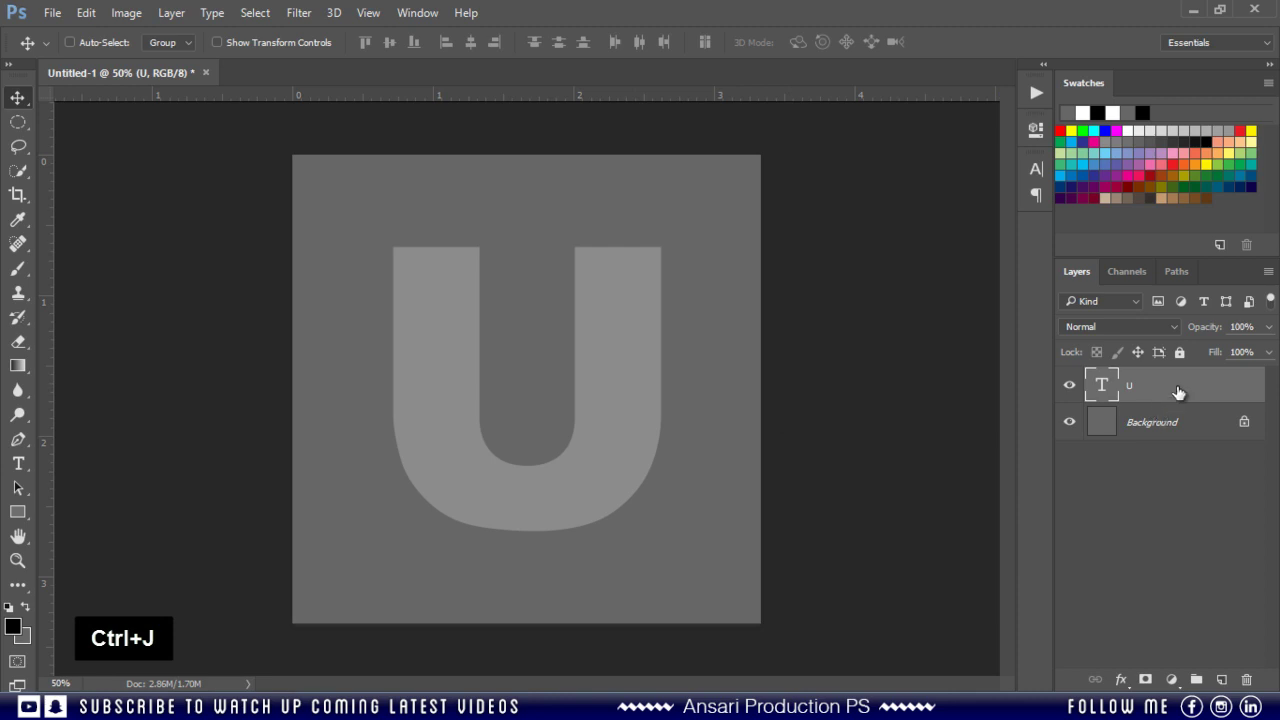
# Duplicate the U text layer and rename the copy Shadow.
pyautogui.moveTo(1179, 392); pyautogui.dragTo(1222, 679)
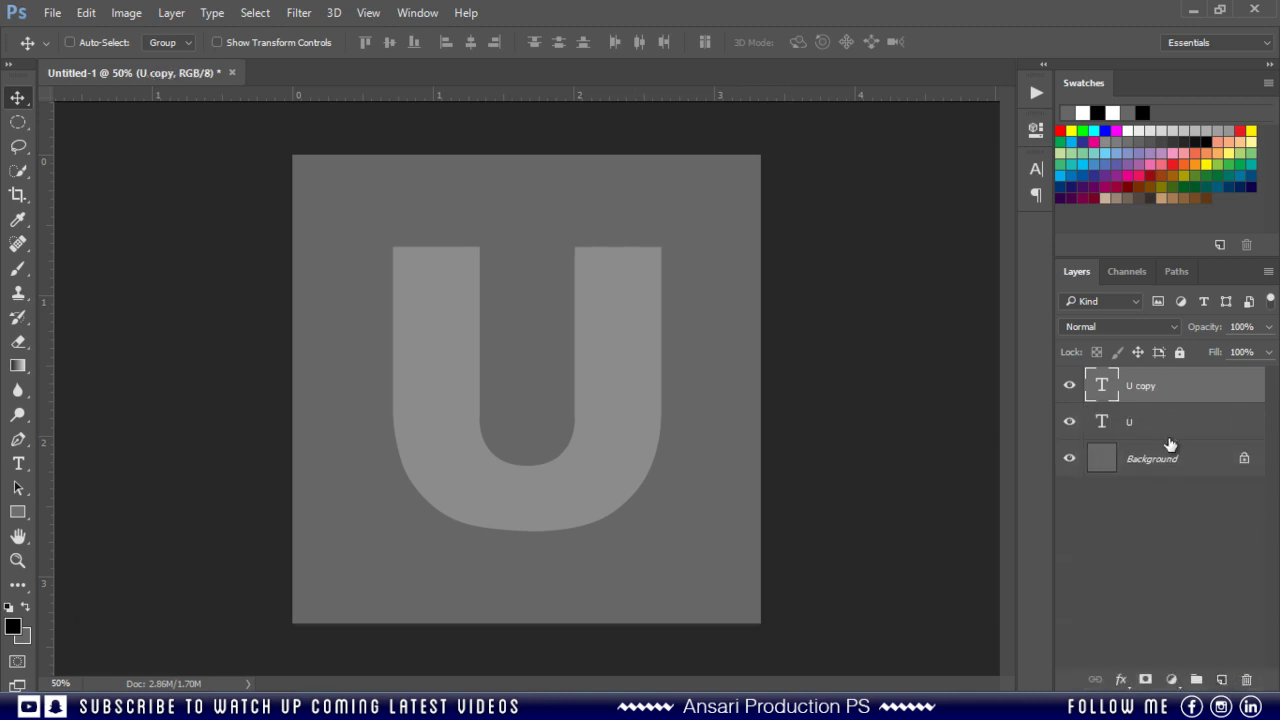
pyautogui.doubleClick(1147, 388)
pyautogui.write('Shadow')
pyautogui.press('Return')
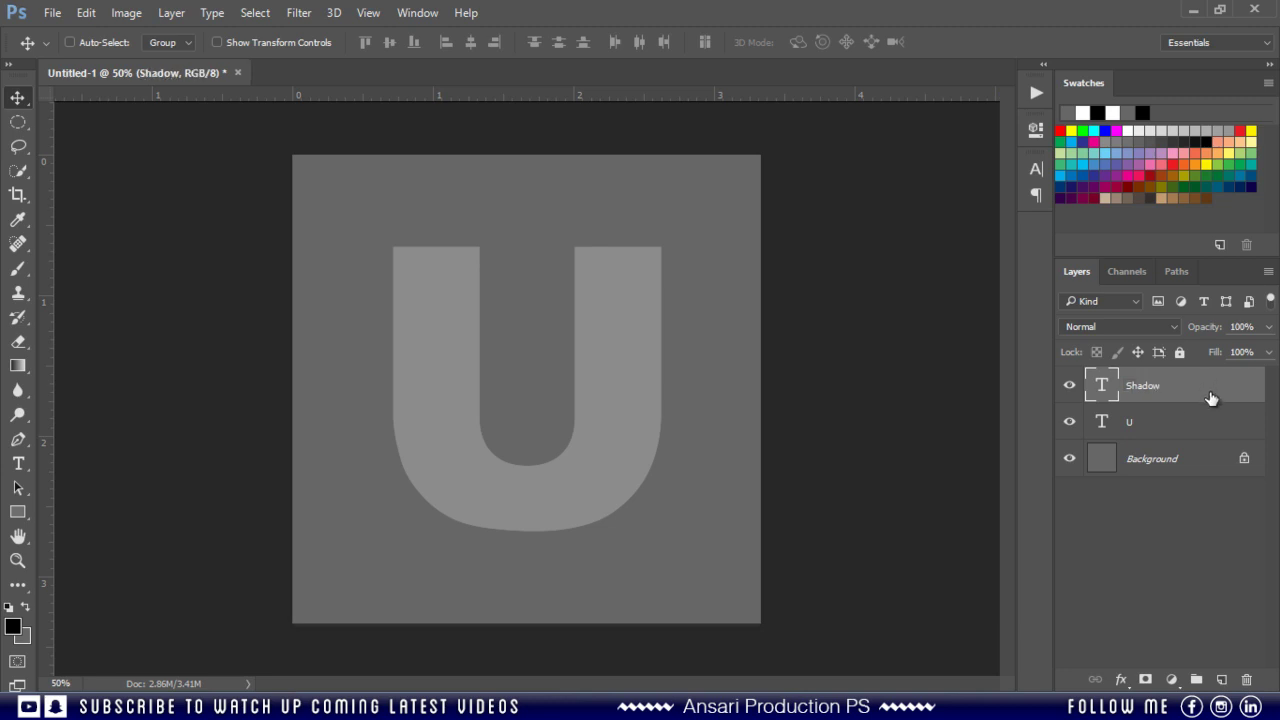
# Move the Shadow layer below the U layer and rename the U layer Text.
pyautogui.moveTo(1210, 398); pyautogui.dragTo(1206, 432)
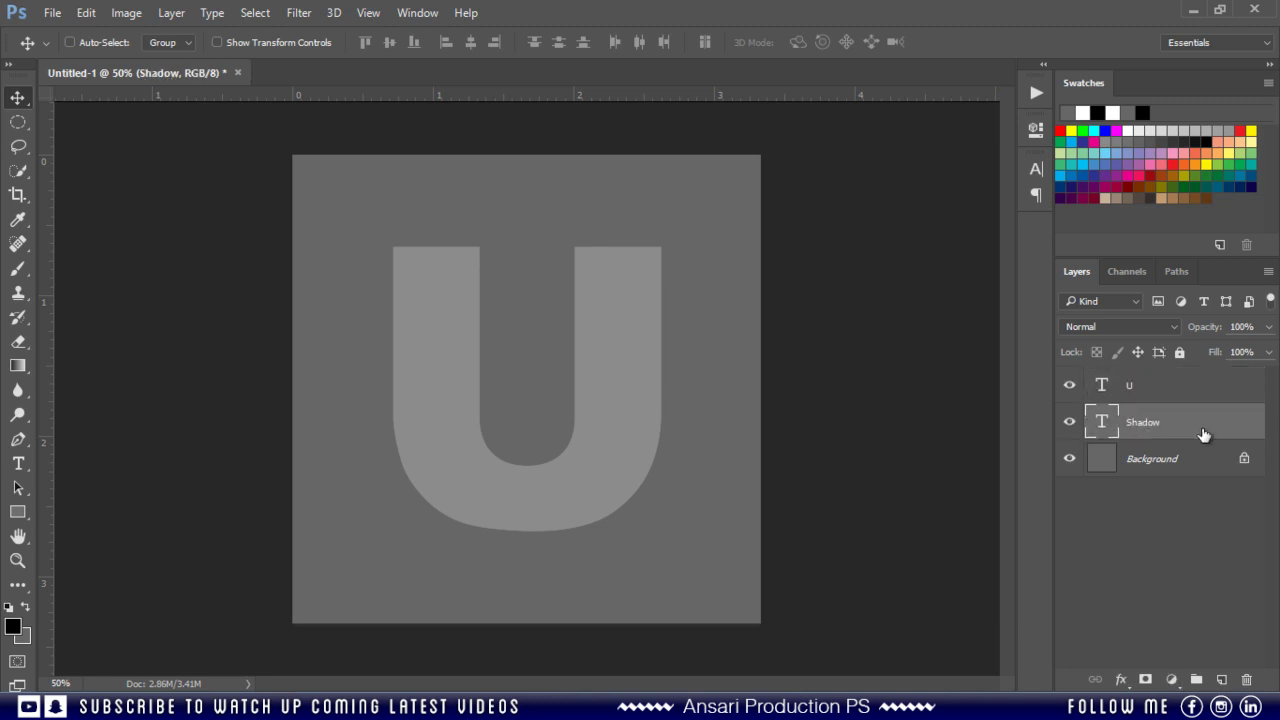
pyautogui.click(1130, 388)
pyautogui.doubleClick(1131, 388)
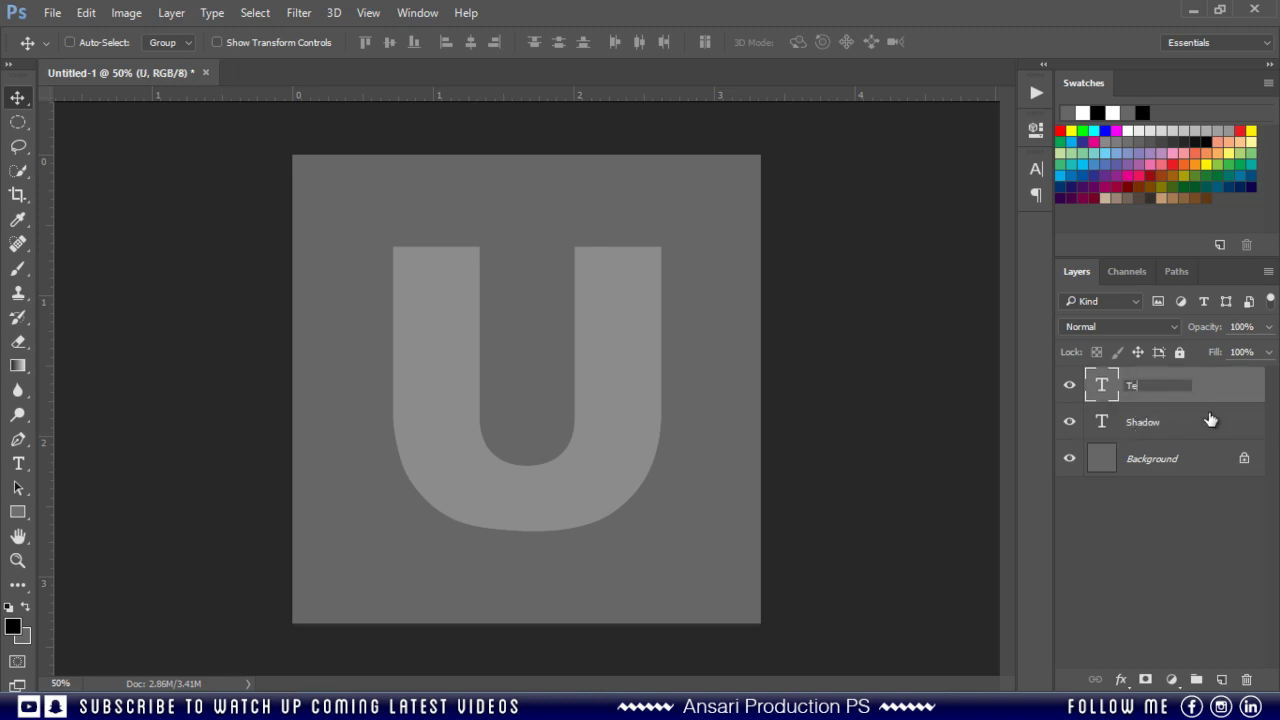
pyautogui.press('Return')
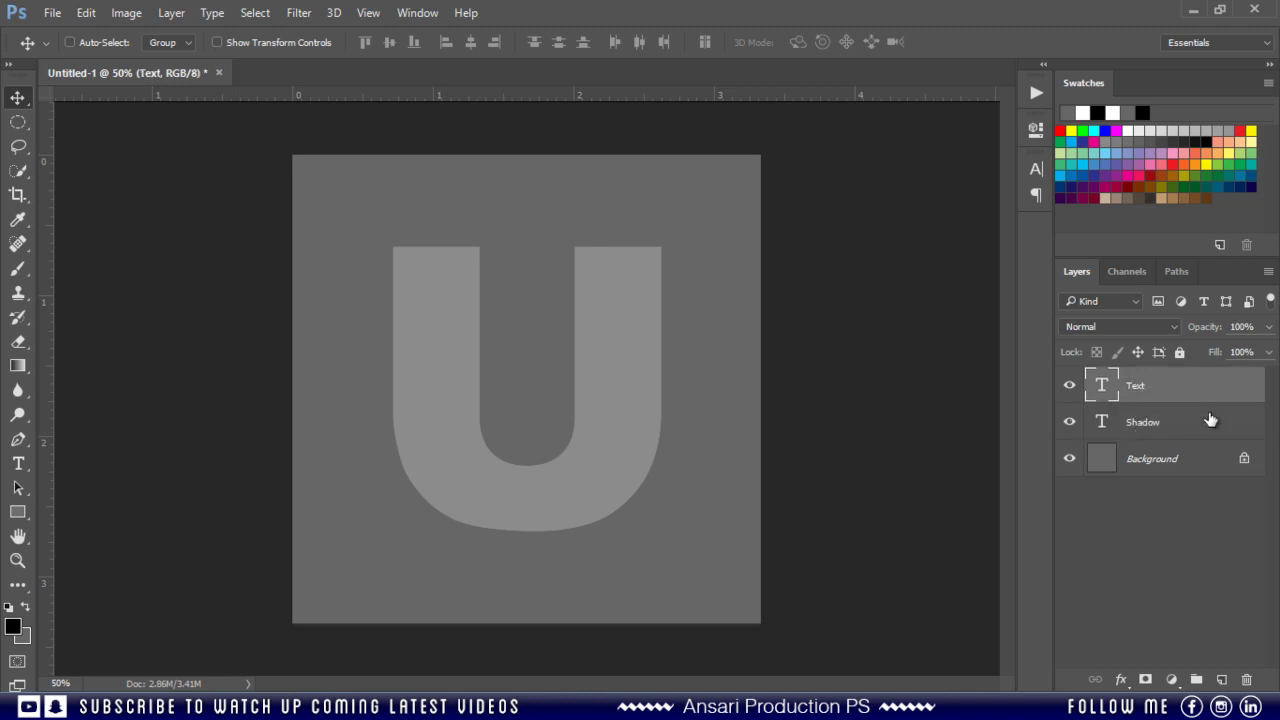
# Hide the Shadow layer and rotate the Text layer by 30 degrees with Free Transform.
pyautogui.click(1069, 422)
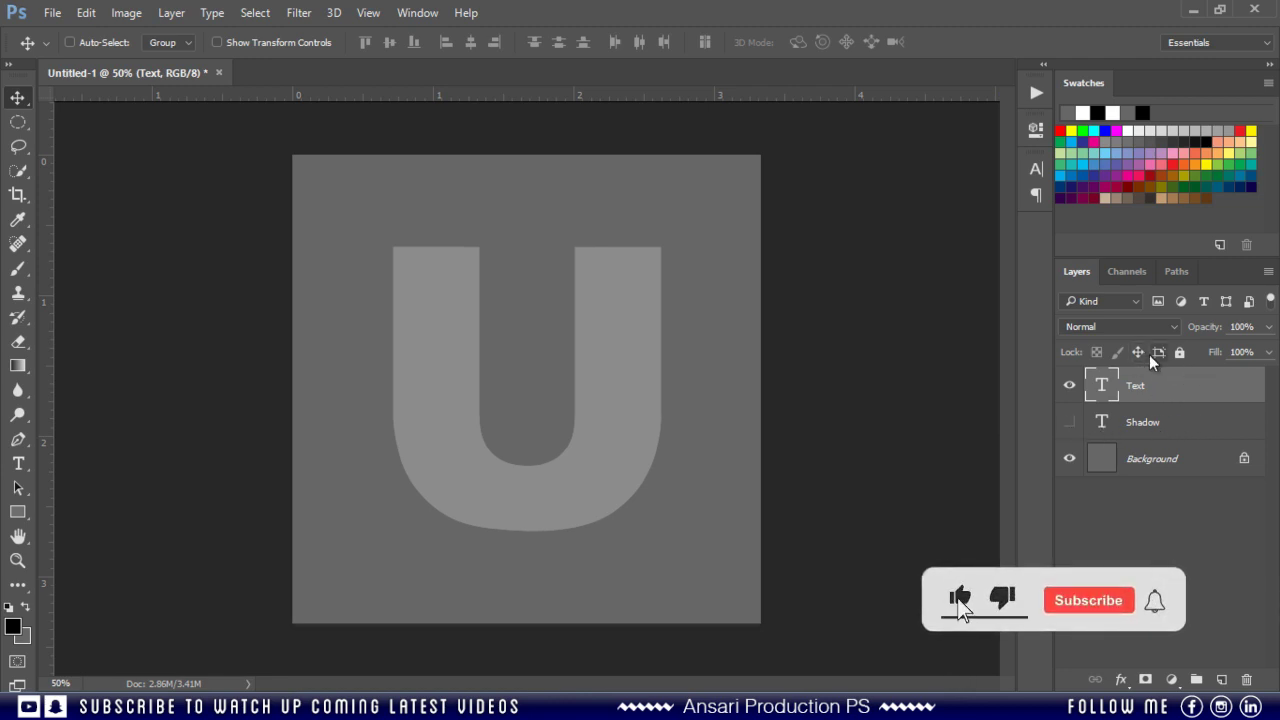
pyautogui.hotkey('ctrl', 't')
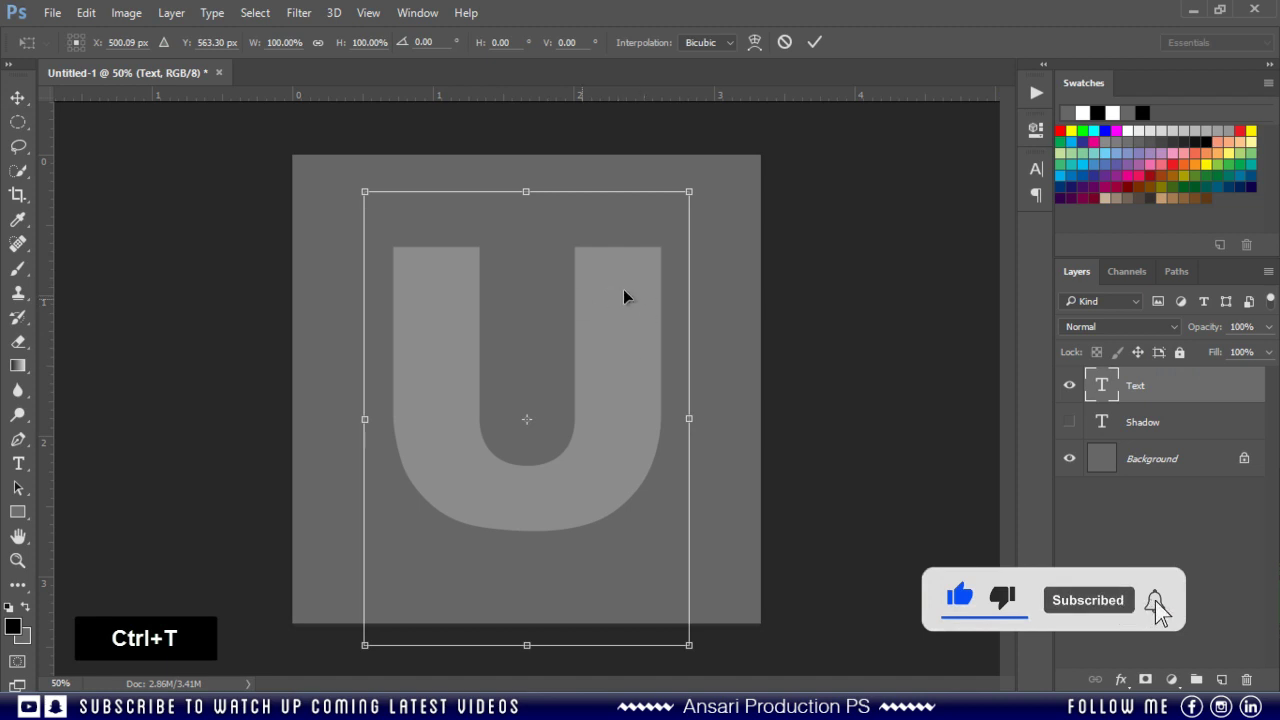
pyautogui.click(440, 42)
pyautogui.write('3')
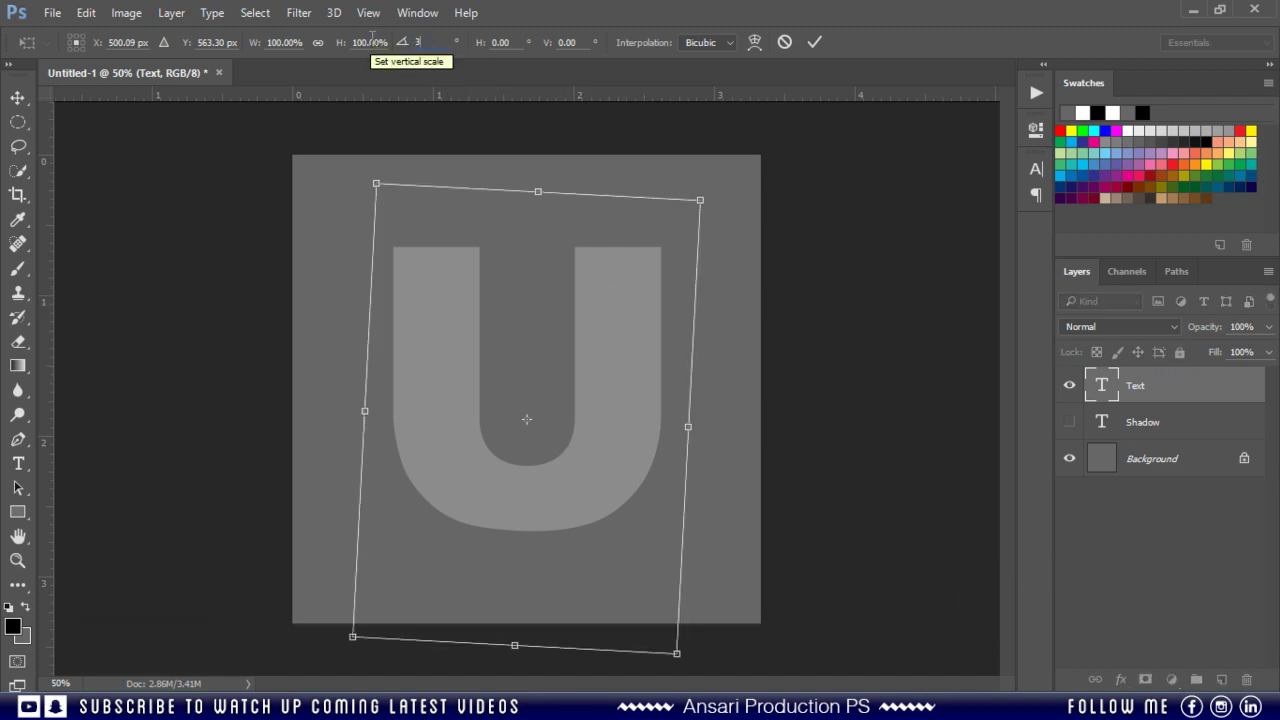
pyautogui.write('0')
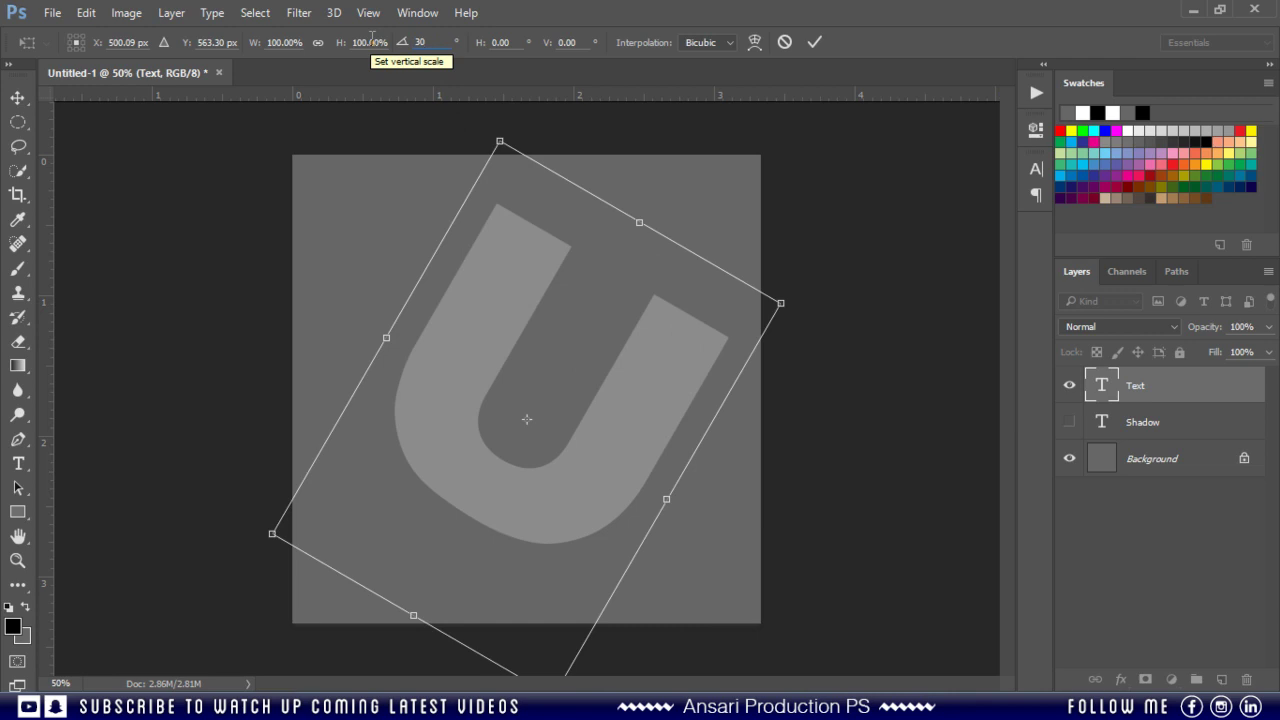
pyautogui.click(812, 42)
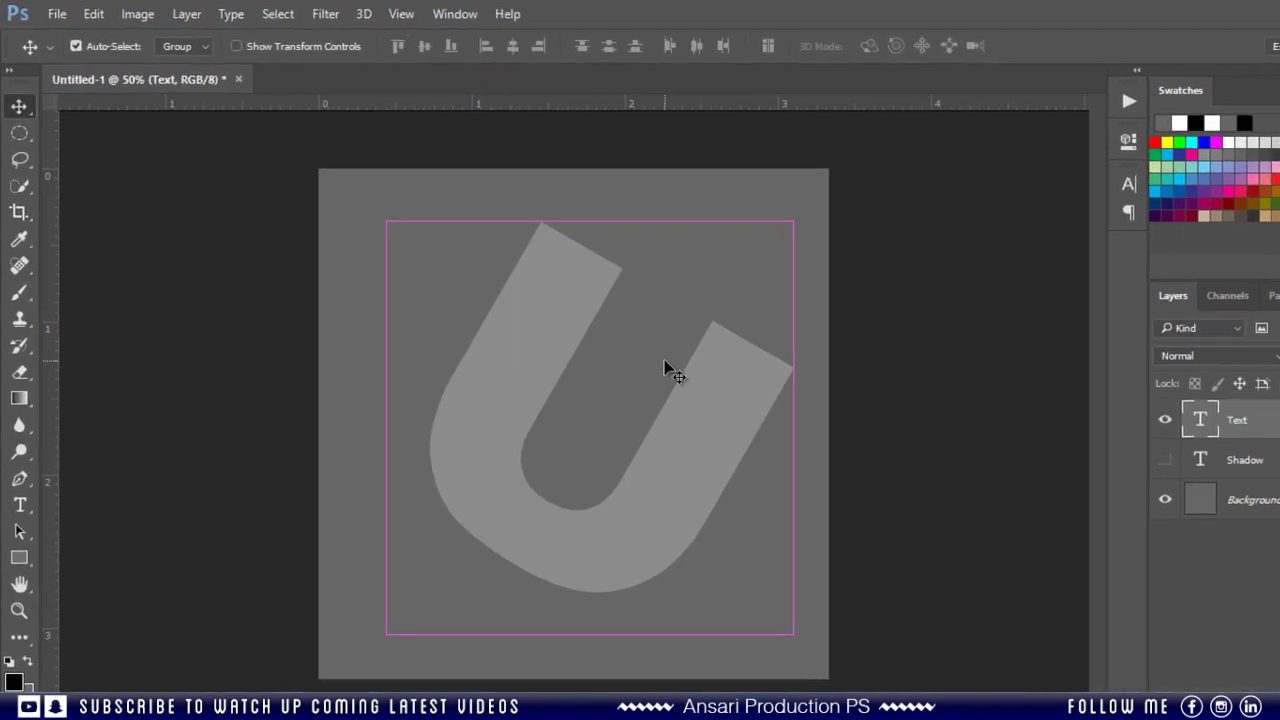
# Squash the Text layer to 60% of its height with Free Transform, keeping its width at 100%.
pyautogui.hotkey('ctrl', 't')
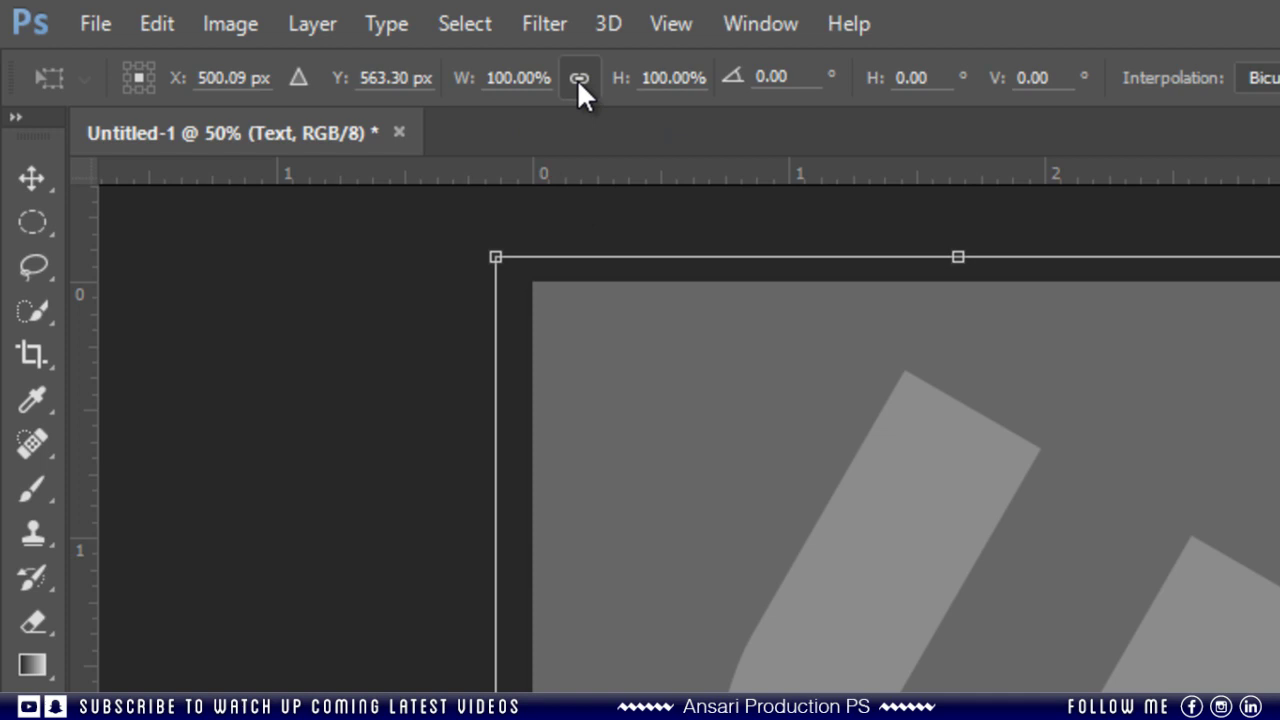
pyautogui.moveTo(703, 78); pyautogui.dragTo(635, 66)
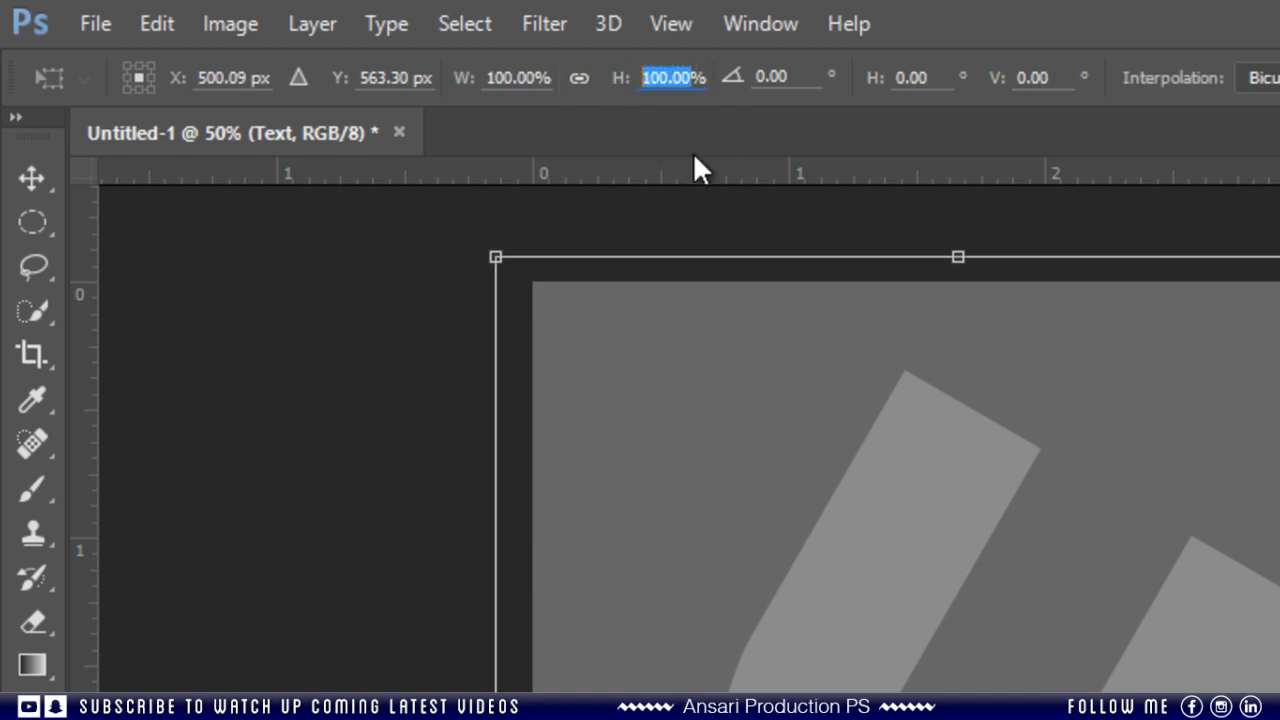
pyautogui.write('60')
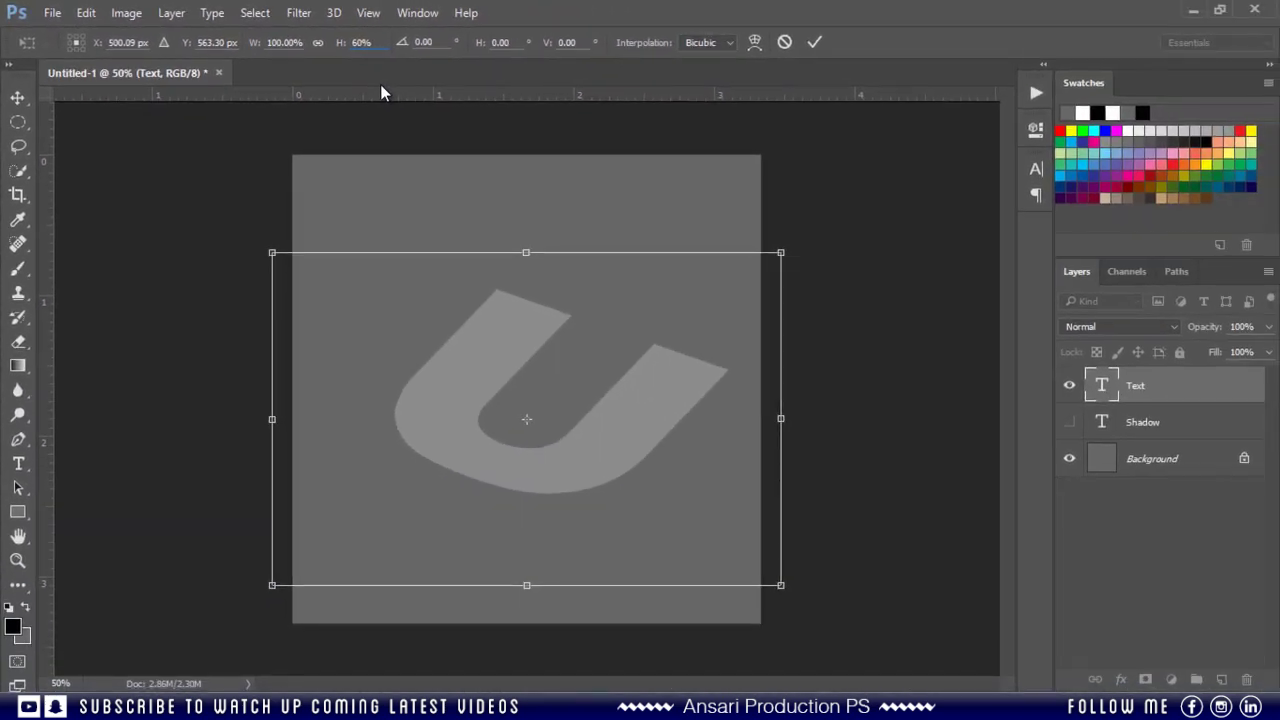
pyautogui.click(812, 42)
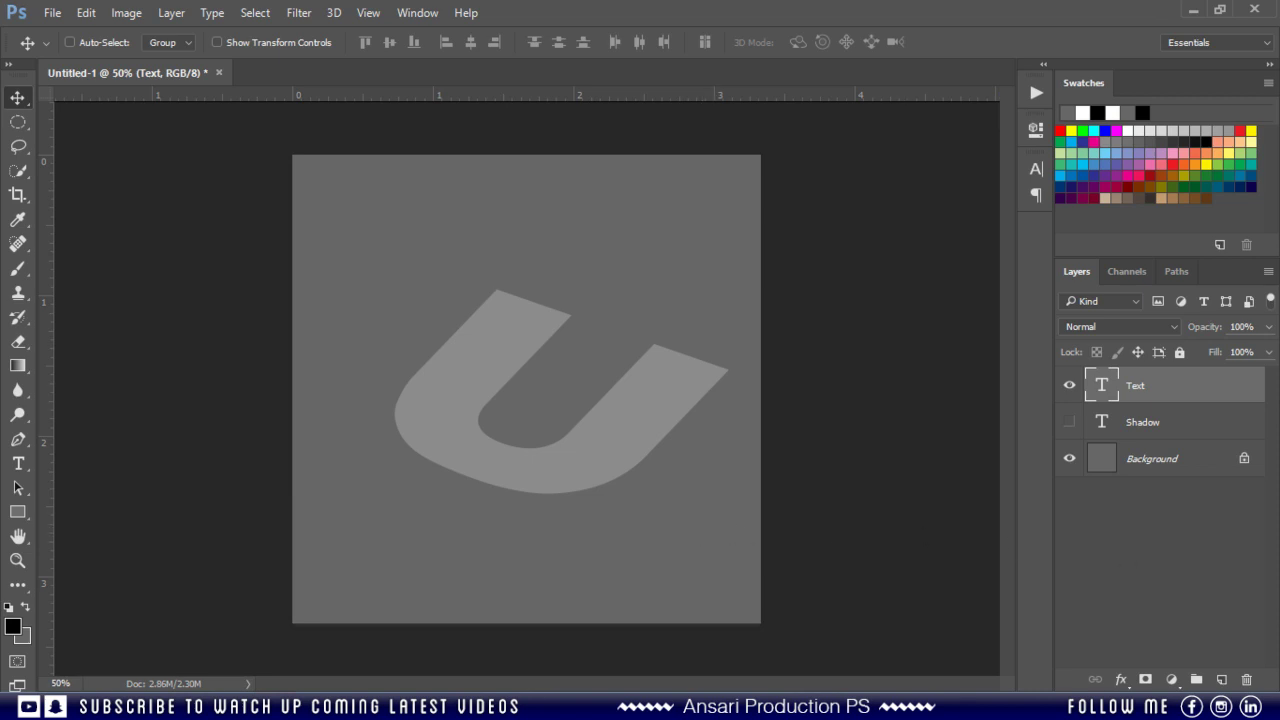
# Add a Gradient Overlay effect to the Text layer and choose the black-and-white gradient preset.
pyautogui.rightClick(1192, 398)
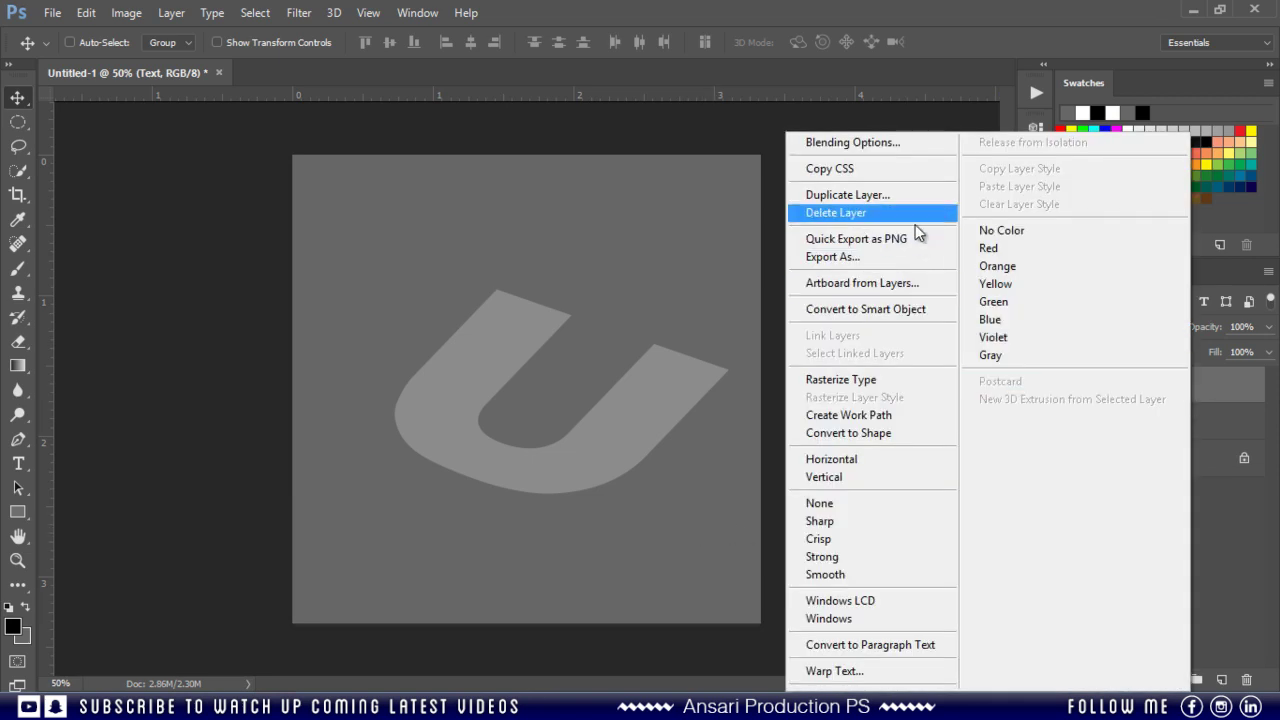
pyautogui.click(897, 144)
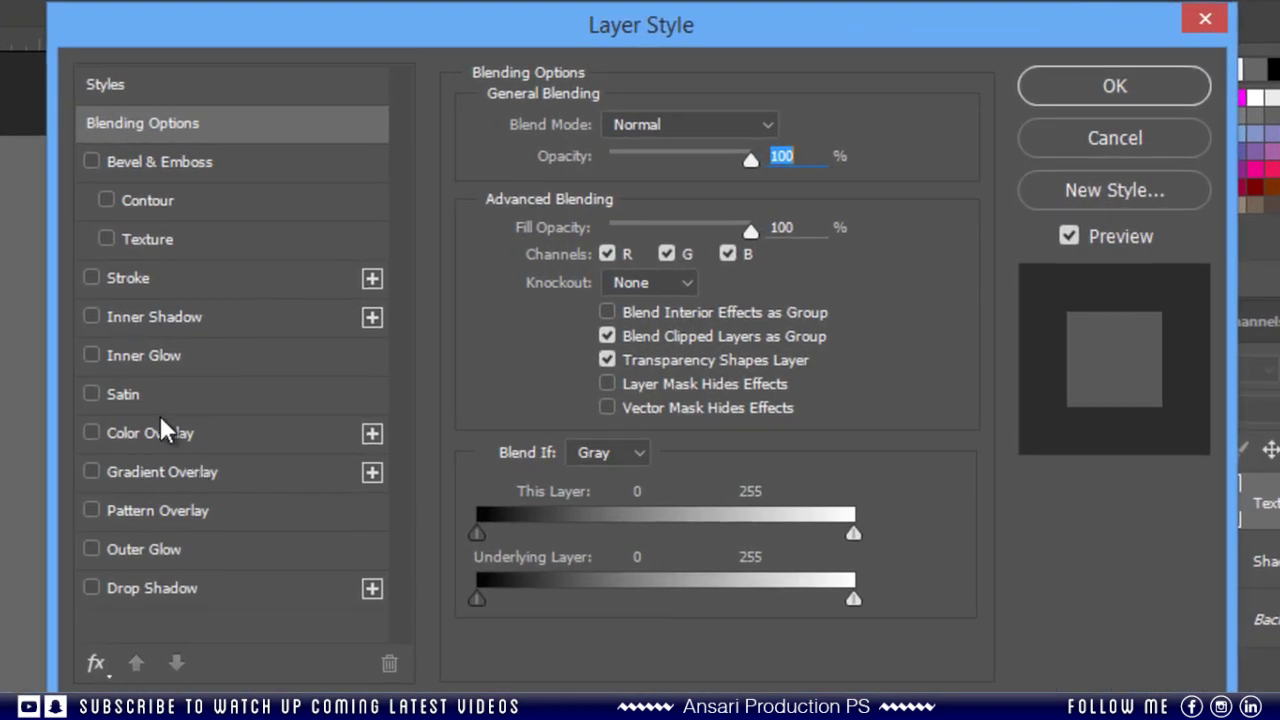
pyautogui.click(92, 472)
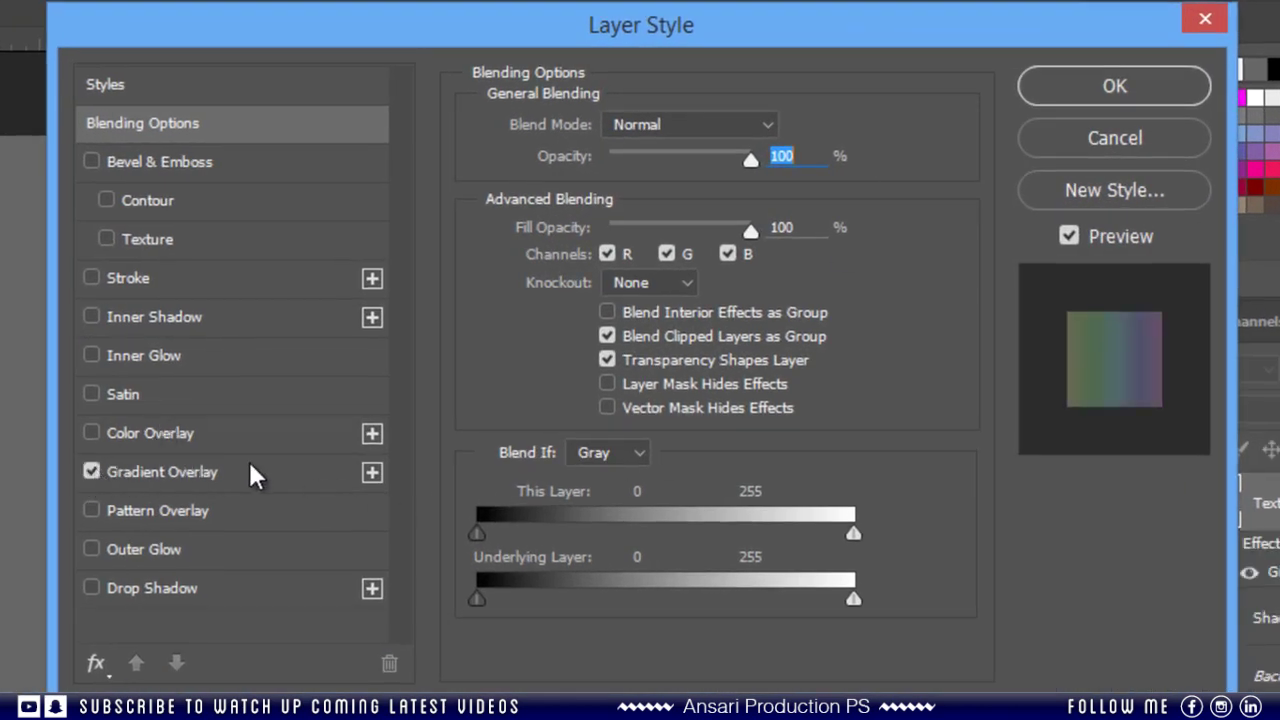
pyautogui.click(252, 474)
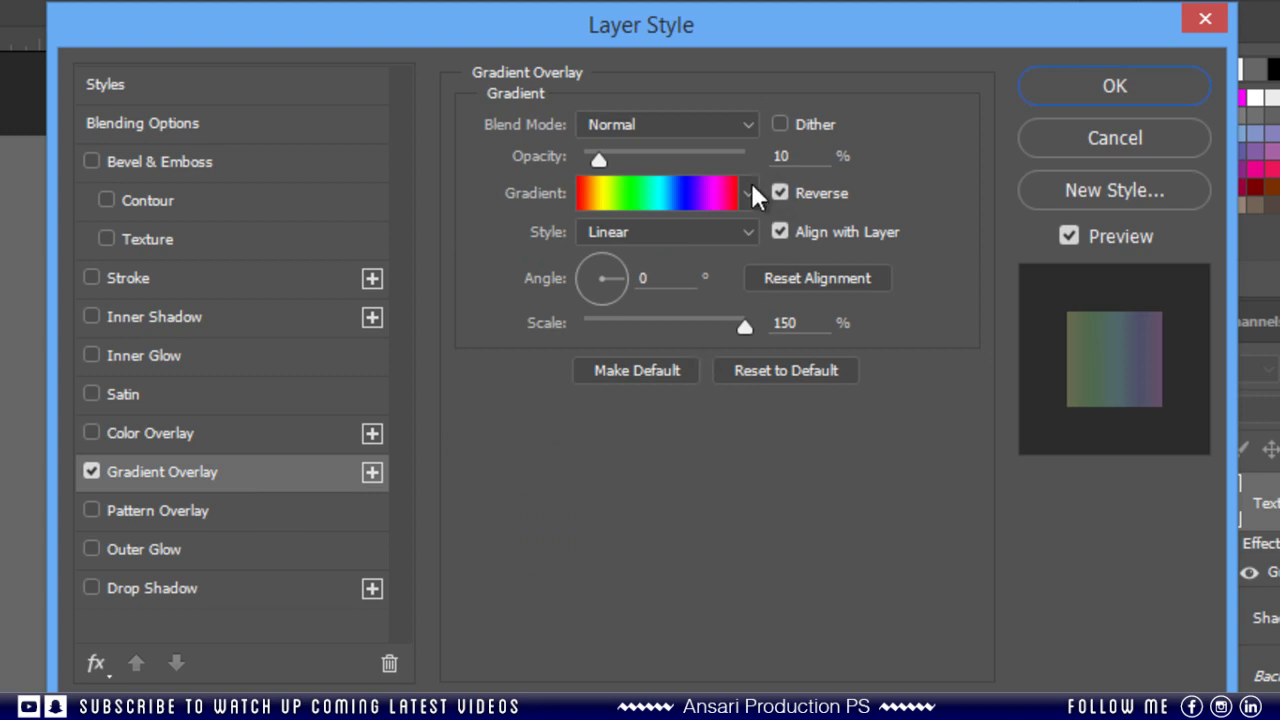
pyautogui.click(748, 193)
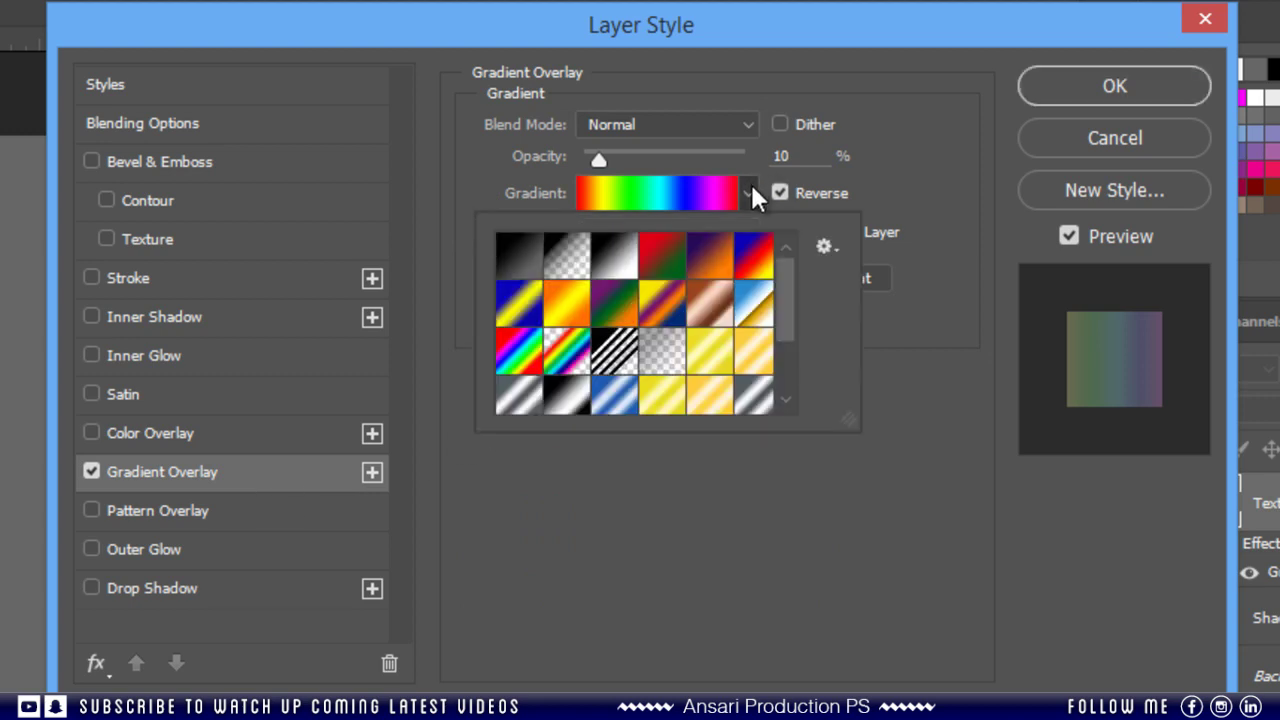
pyautogui.click(602, 262)
pyautogui.press('Return')
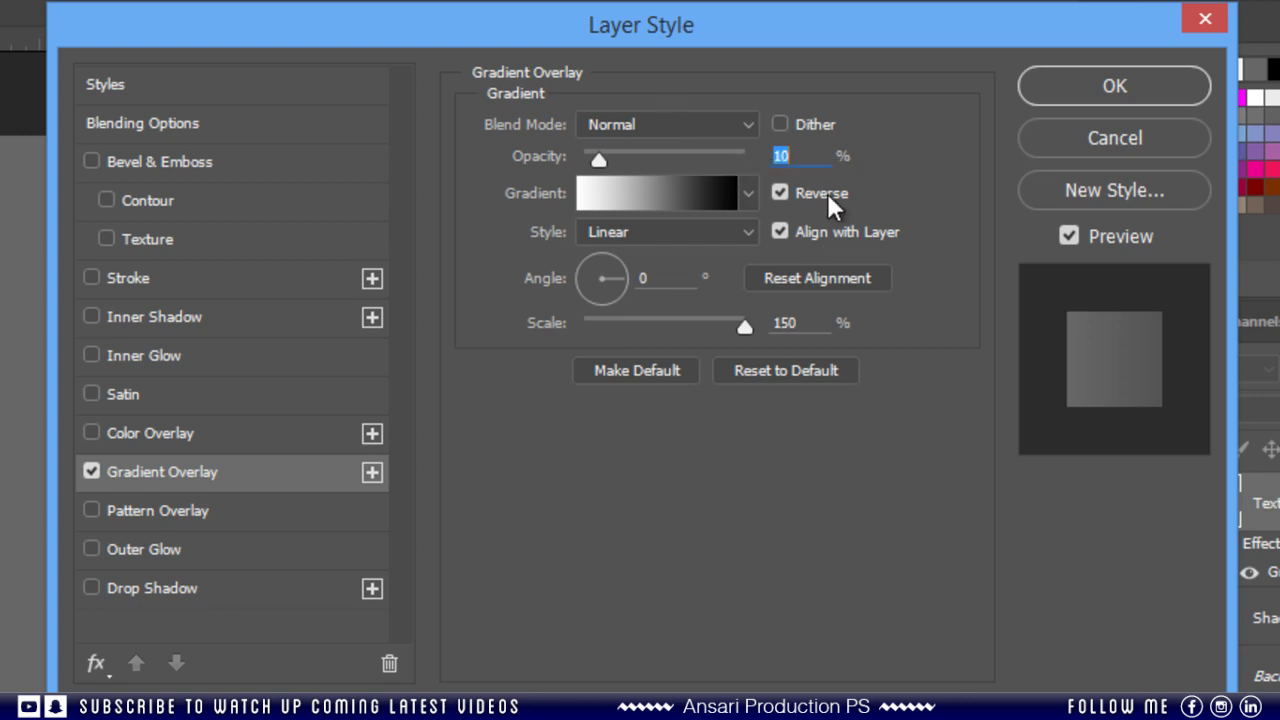
# Set the Gradient Overlay's opacity to 50% and turn off its Reverse option.
pyautogui.click(810, 157)
pyautogui.moveTo(810, 157); pyautogui.dragTo(690, 155)
pyautogui.write('50')
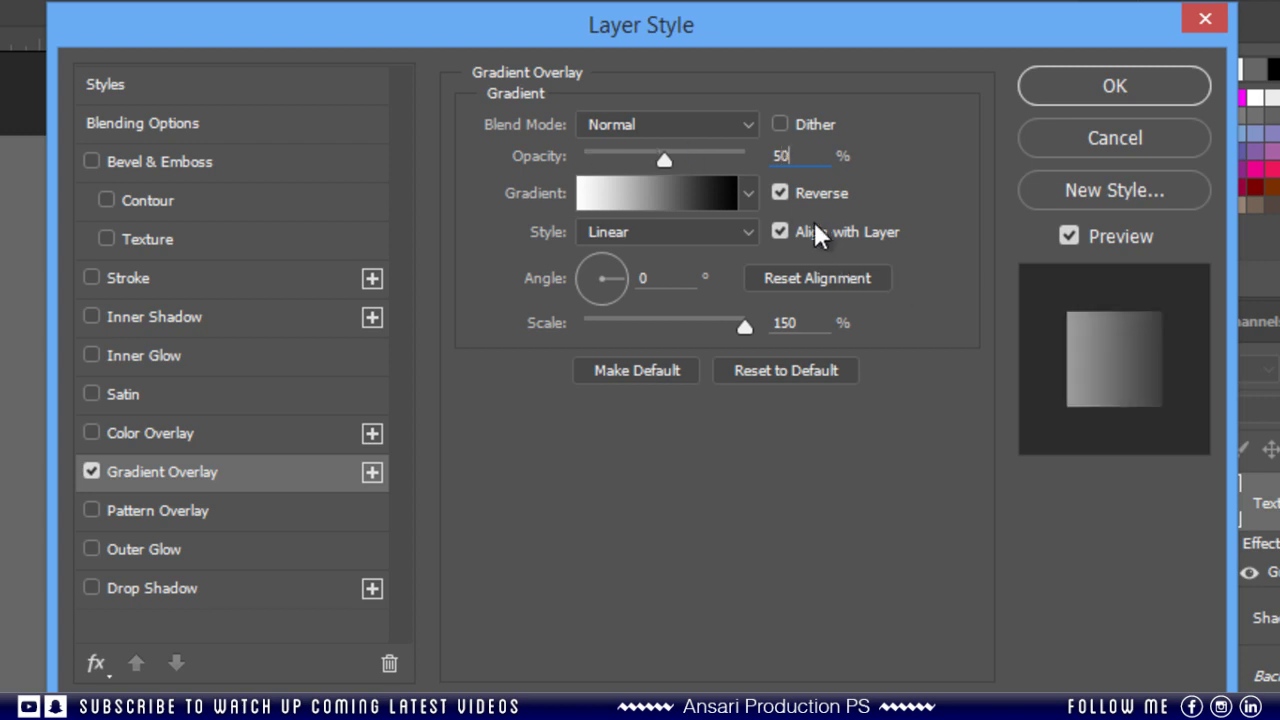
pyautogui.click(779, 194)
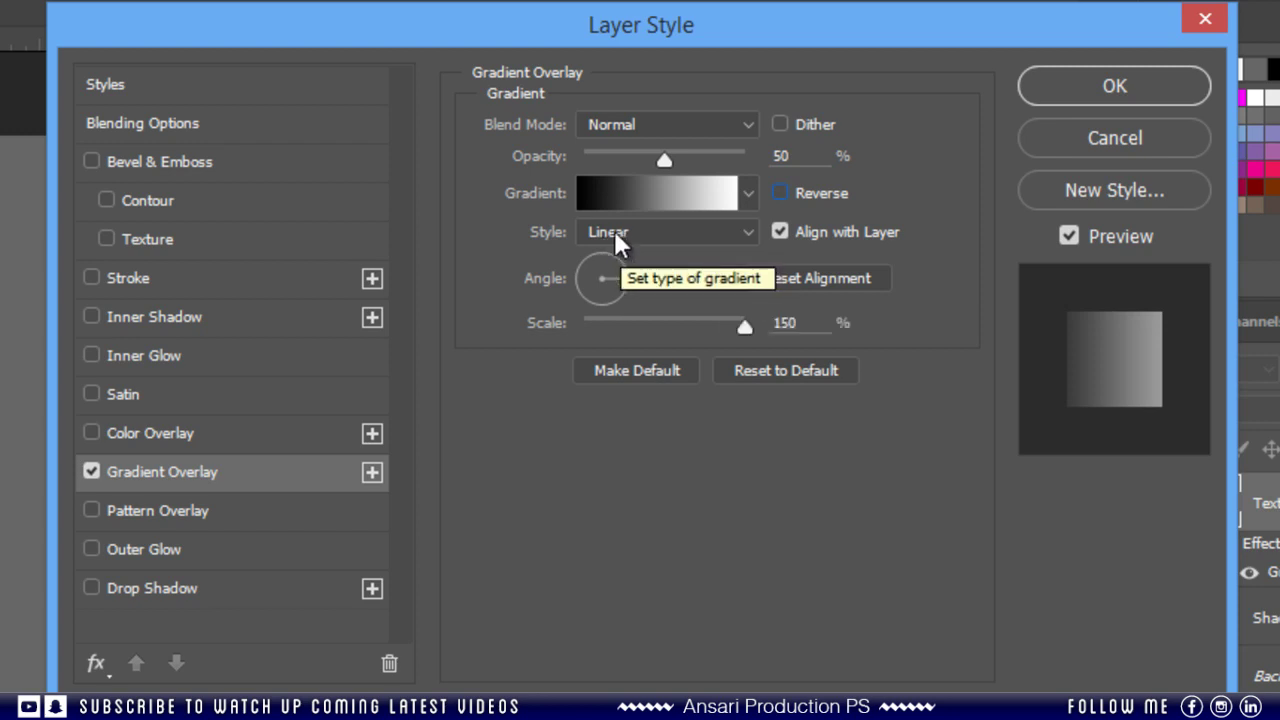
# Set the Gradient Overlay's angle to 90° and its scale to 130%, and apply the layer style.
pyautogui.click(678, 279)
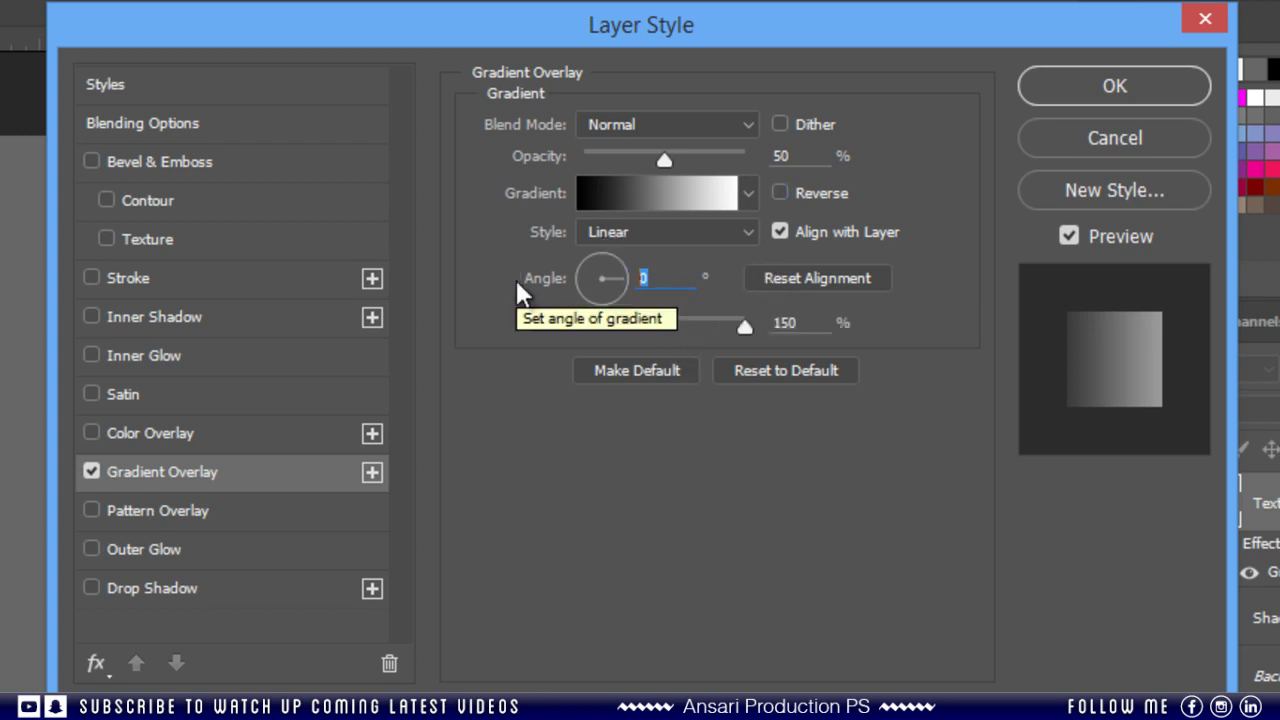
pyautogui.write('90')
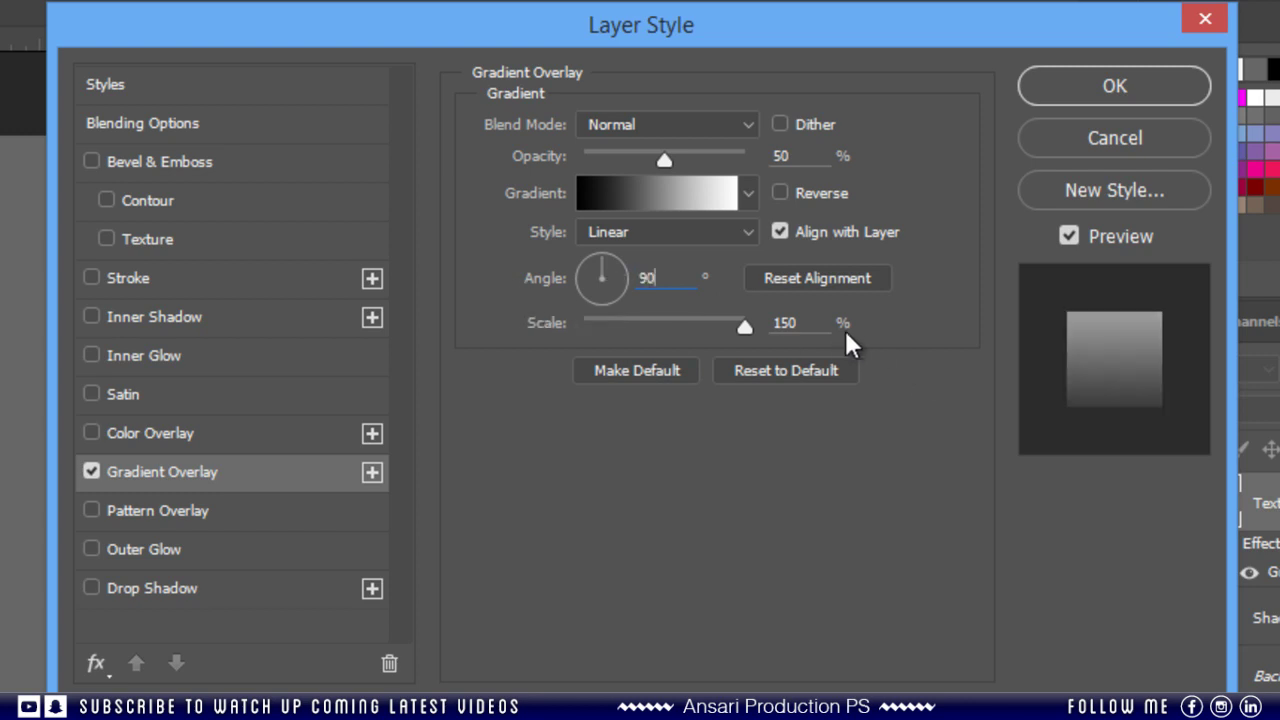
pyautogui.click(771, 318)
pyautogui.write('130')
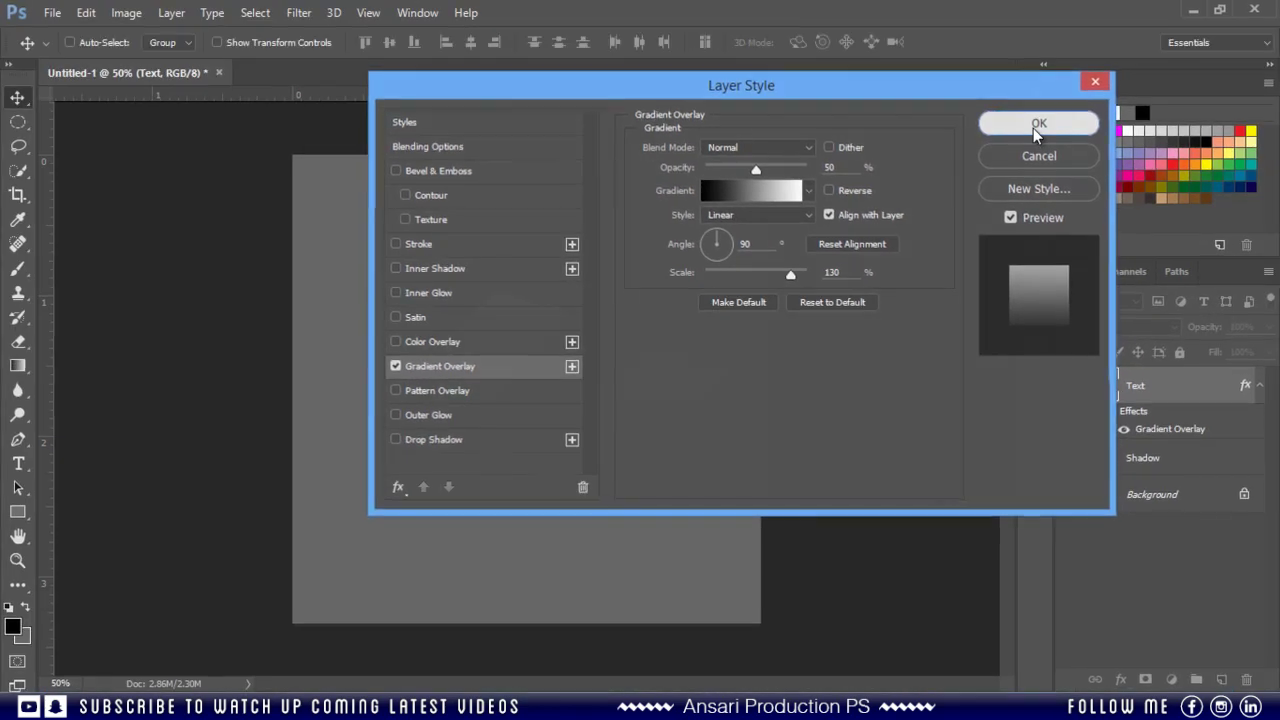
pyautogui.click(1047, 120)
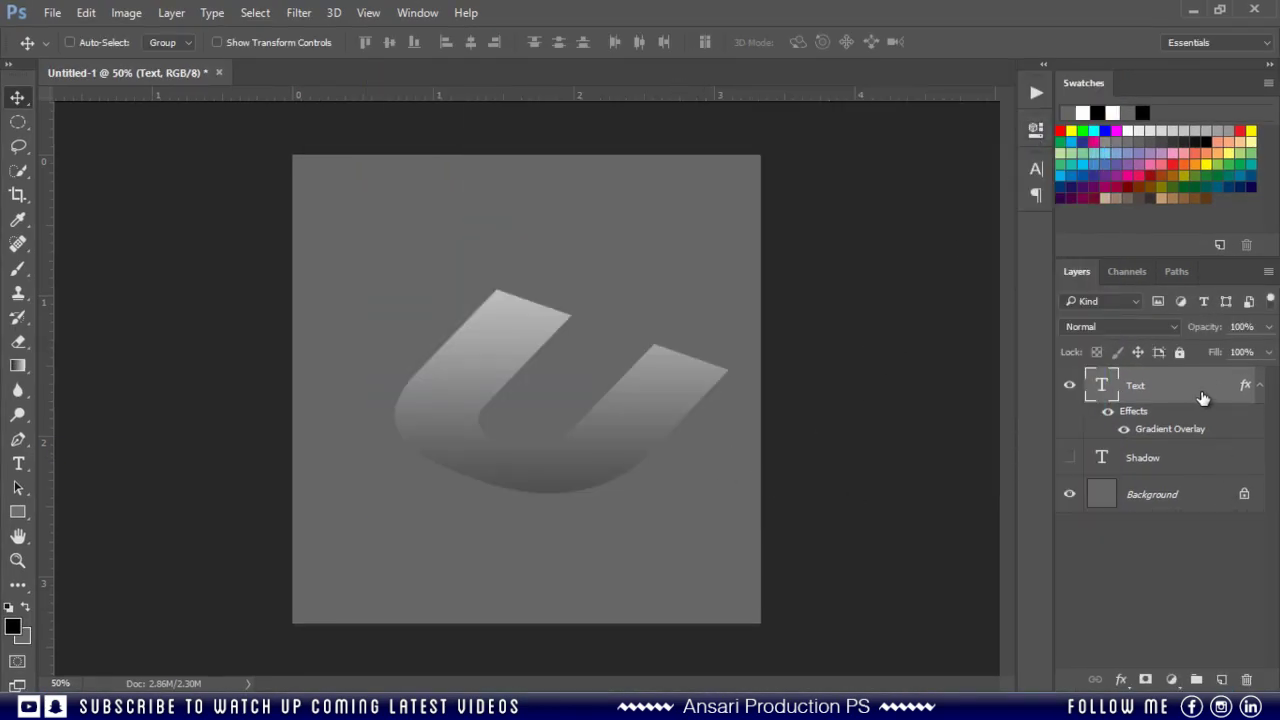
# Duplicate the Text layer with its gradient overlay and collapse the effects lists of both layers.
pyautogui.moveTo(1216, 388); pyautogui.dragTo(1222, 679)
pyautogui.click(1260, 457)
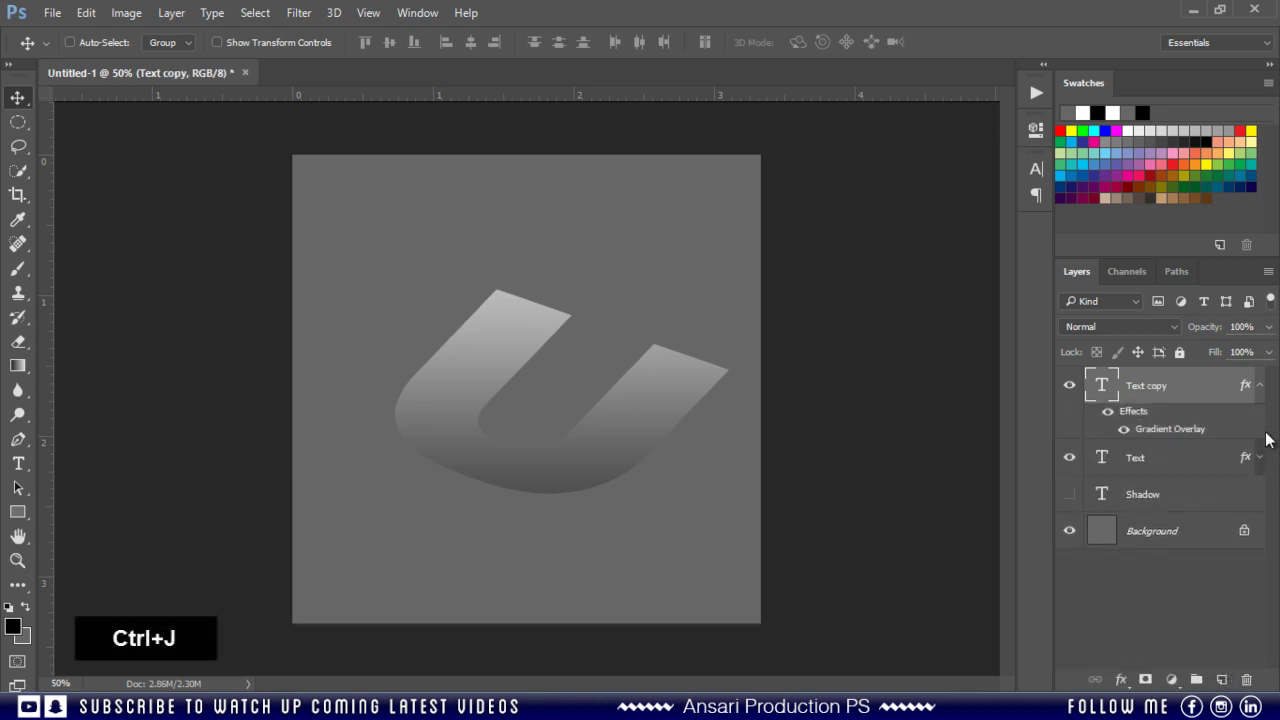
pyautogui.click(1260, 387)
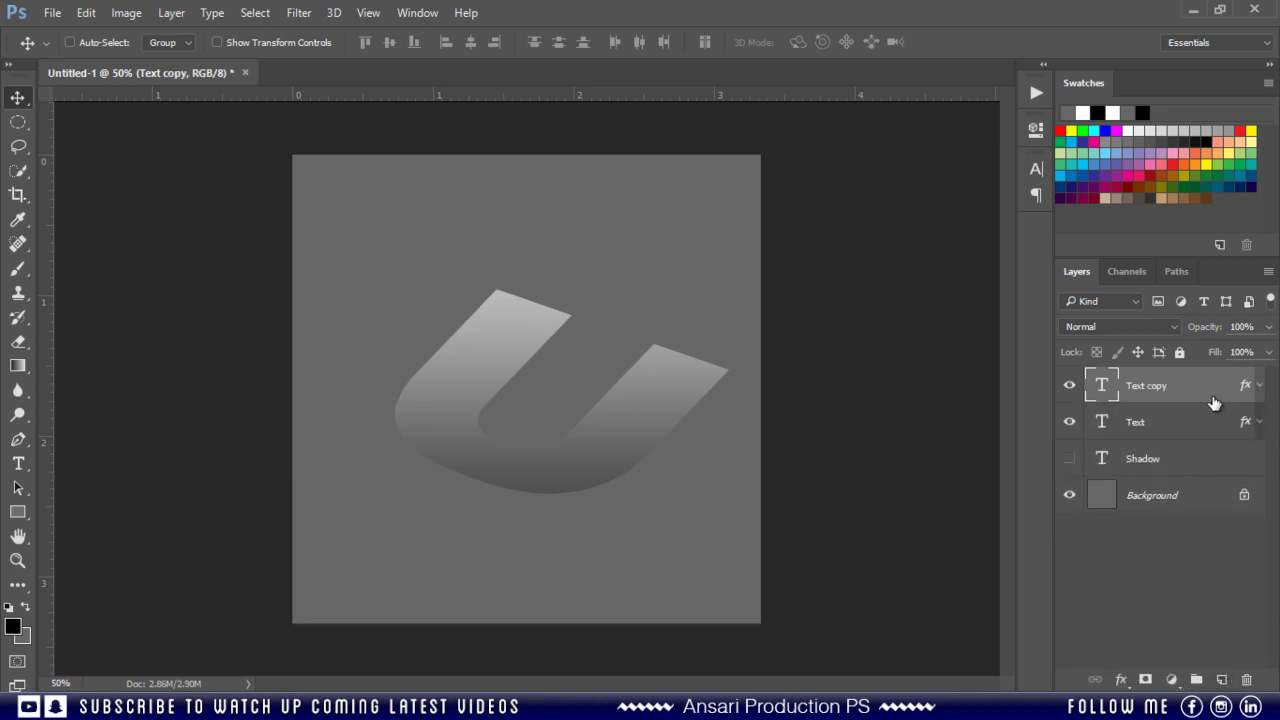
# Add a new layer named Extrude above the Text copy layer and merge the two into one layer.
pyautogui.click(1221, 680)
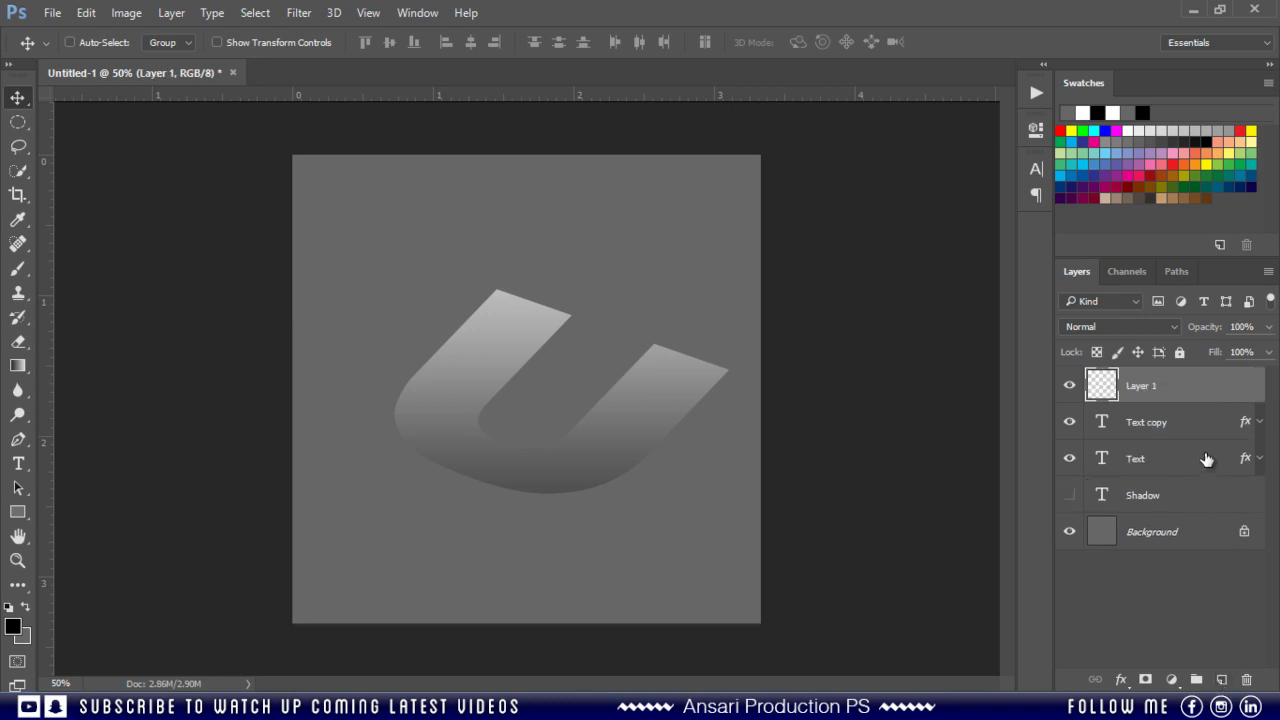
pyautogui.doubleClick(1152, 387)
pyautogui.write('Extrude')
pyautogui.press('Return')
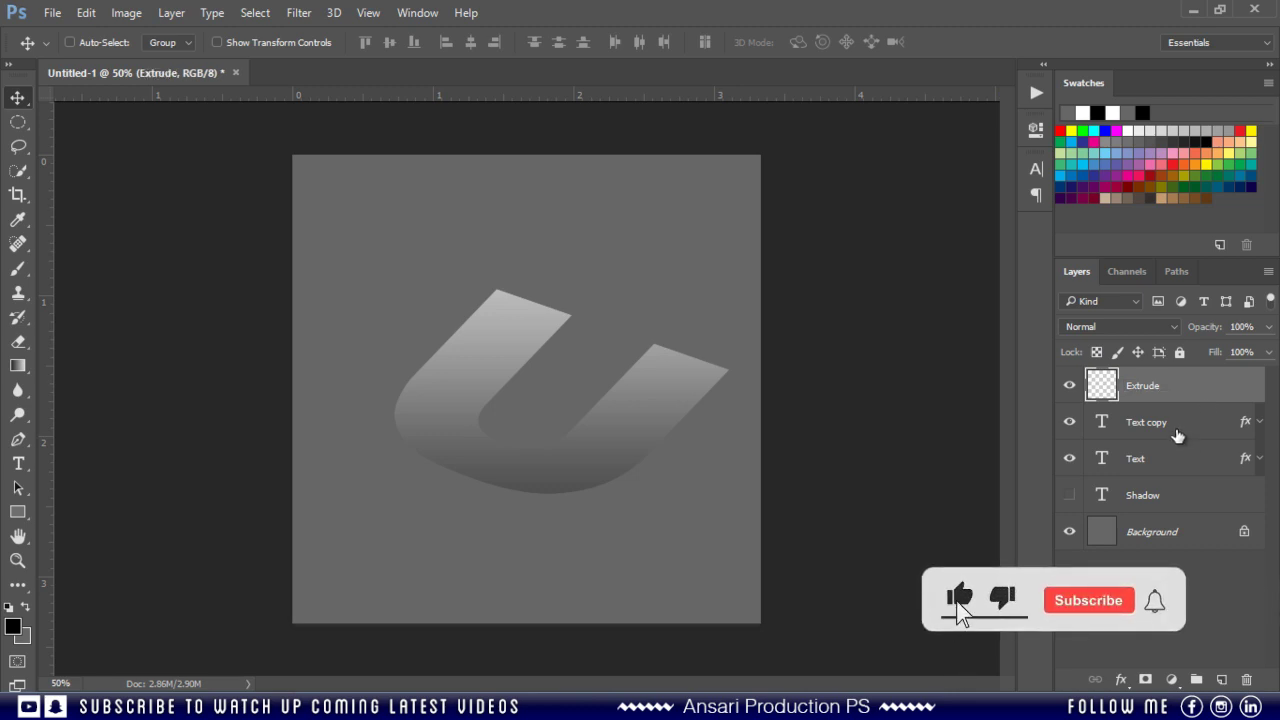
pyautogui.hotkey('ctrl', 'e')
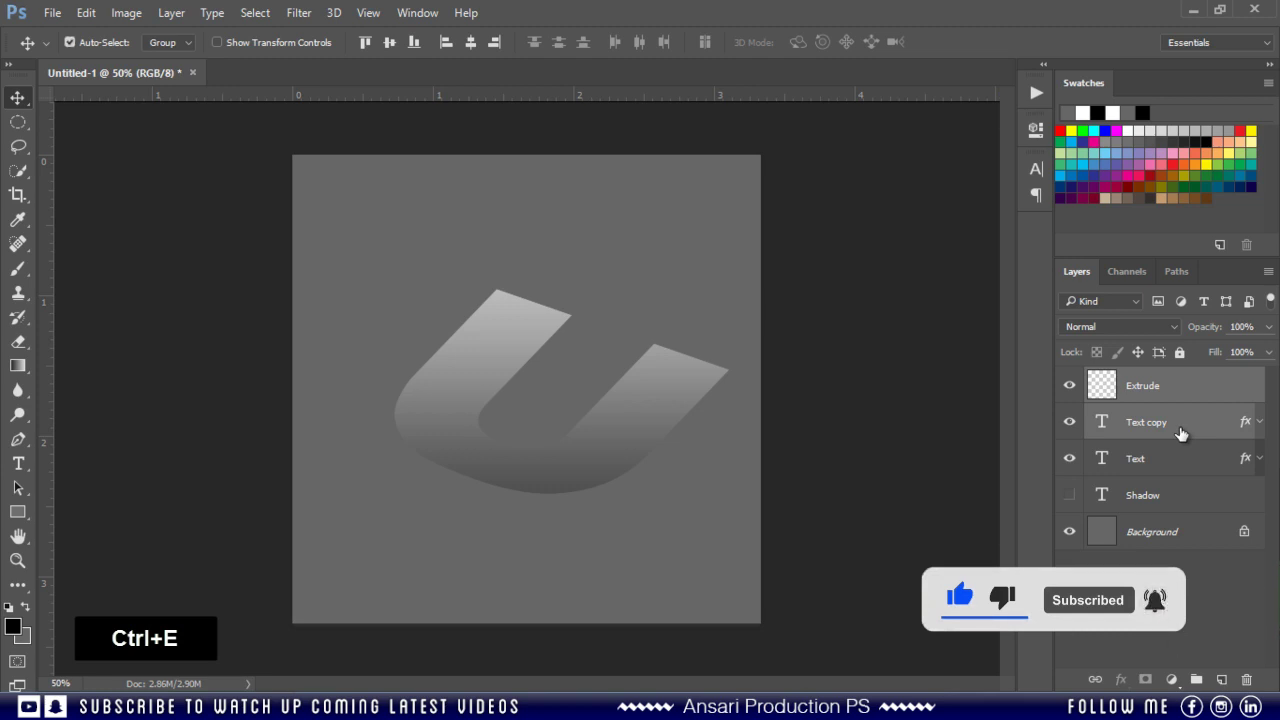
pyautogui.hotkey('ctrl', 'e')
# Duplicate the Extrude layer and rename the copy Bottom.
pyautogui.moveTo(1183, 395); pyautogui.dragTo(1225, 679)
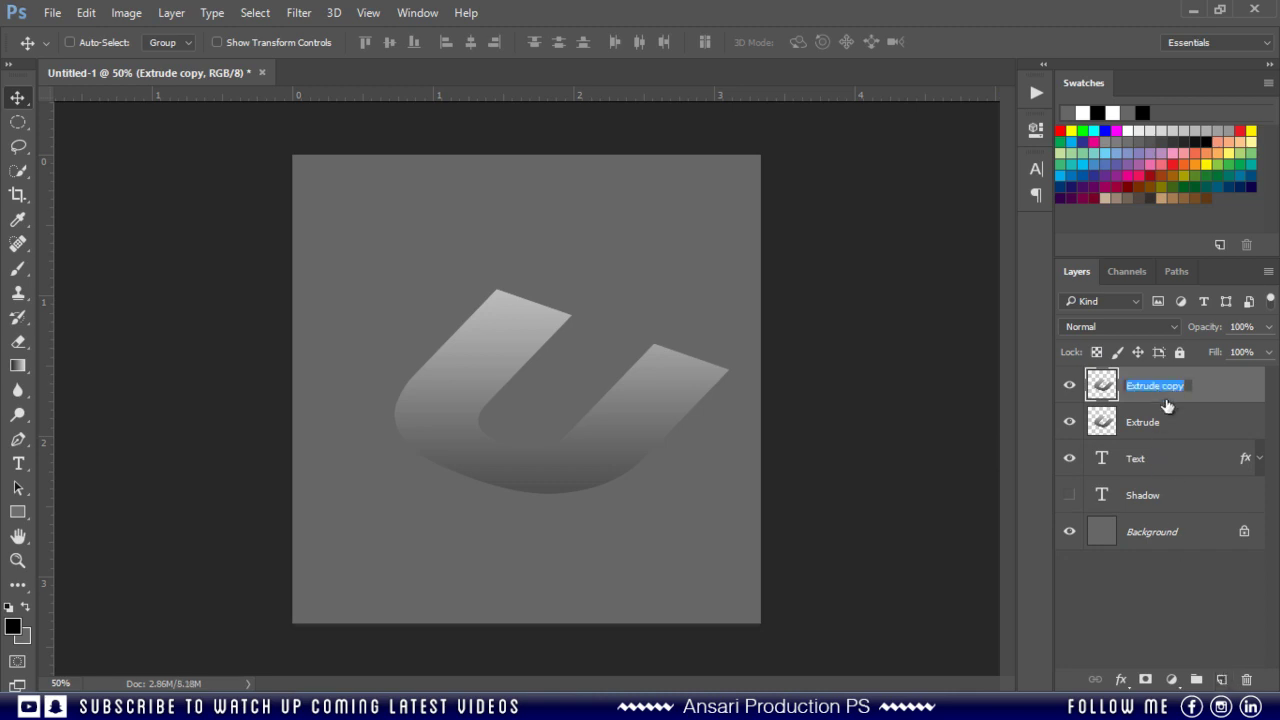
pyautogui.write('Bottom')
pyautogui.press('Return')
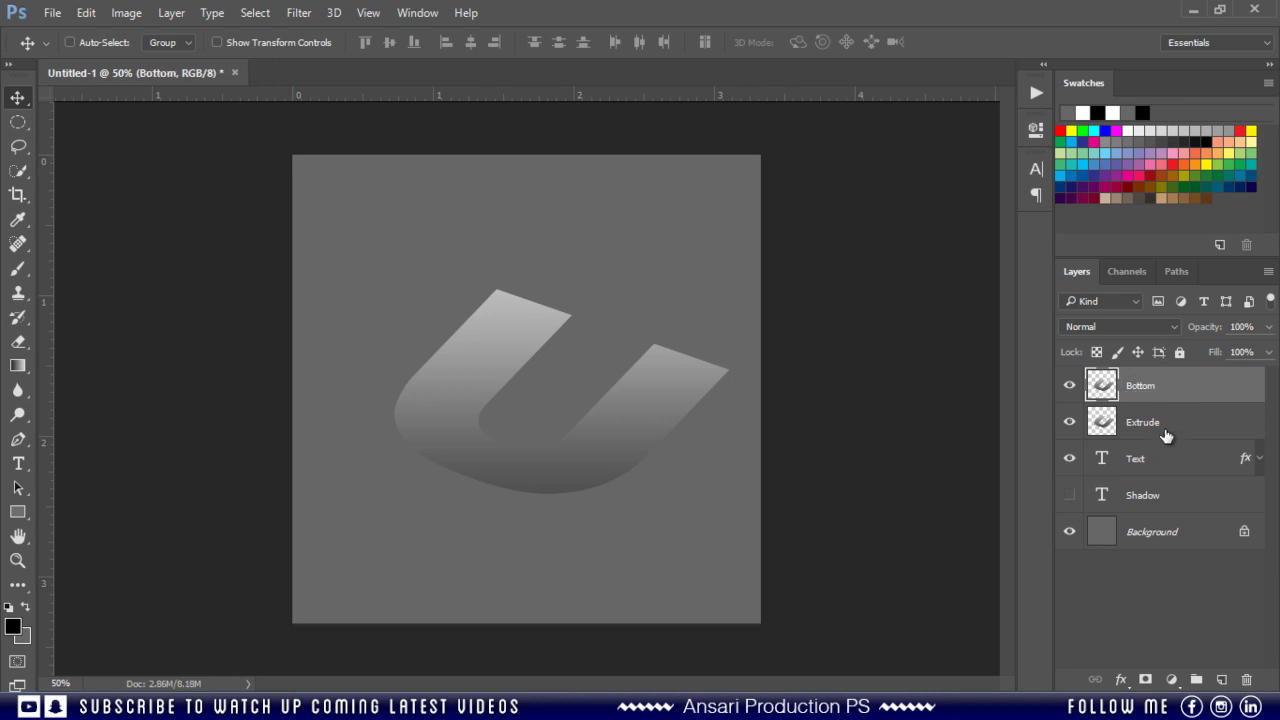
# Load the Extrude layer's outline as a selection, repeatedly nudge copies straight down to form a side wall about 0.5 inch deep, and deselect.
pyautogui.click(1163, 432)
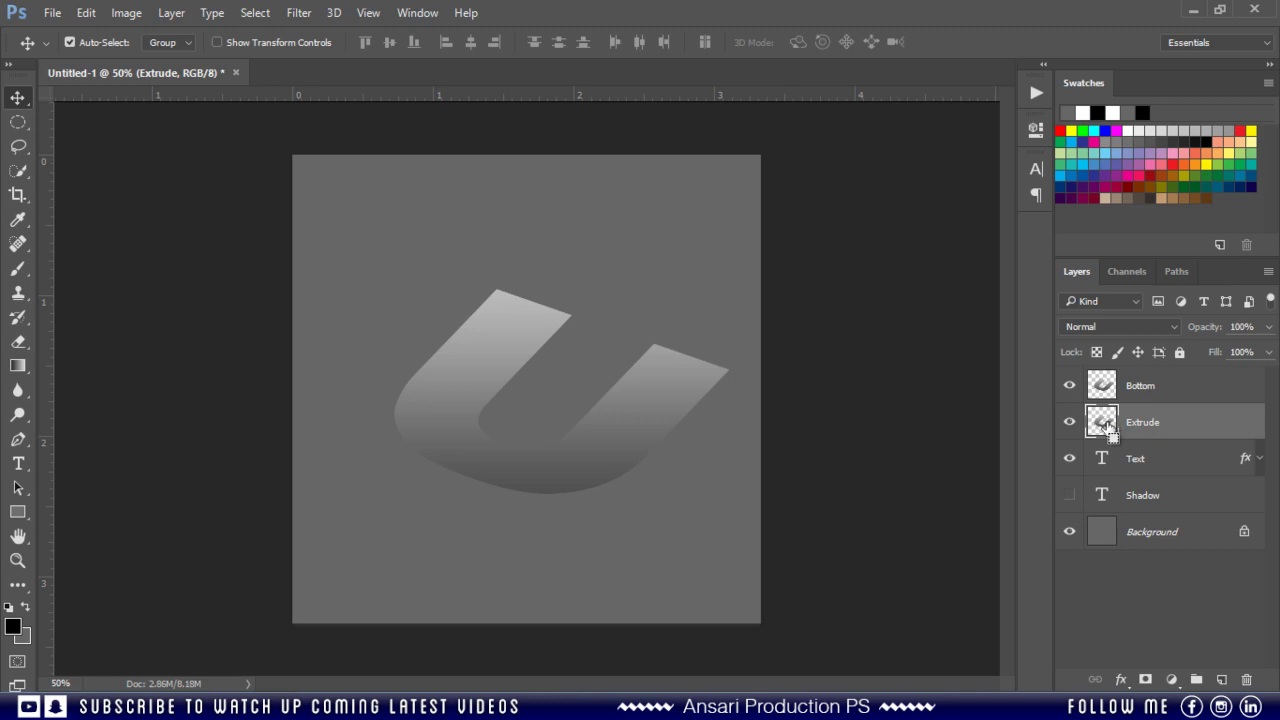
pyautogui.keyDown('ctrl'); pyautogui.click(1103, 424); pyautogui.keyUp('ctrl')
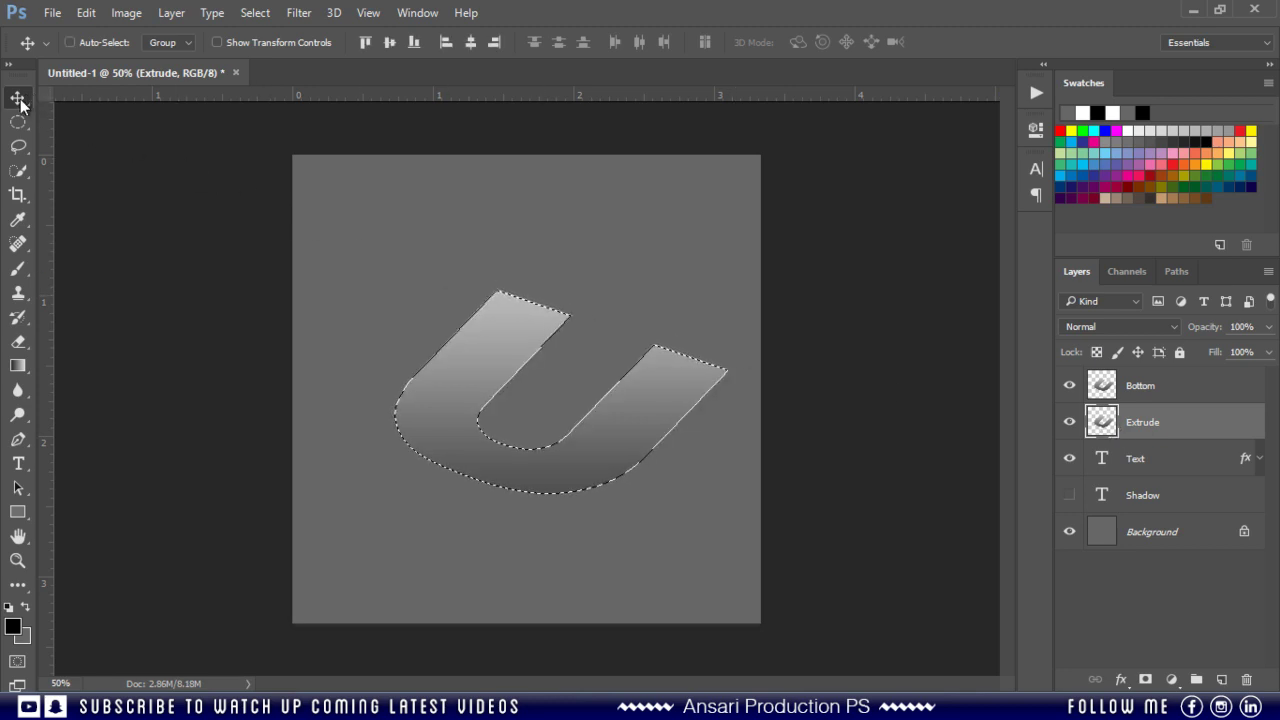
pyautogui.press('alt')
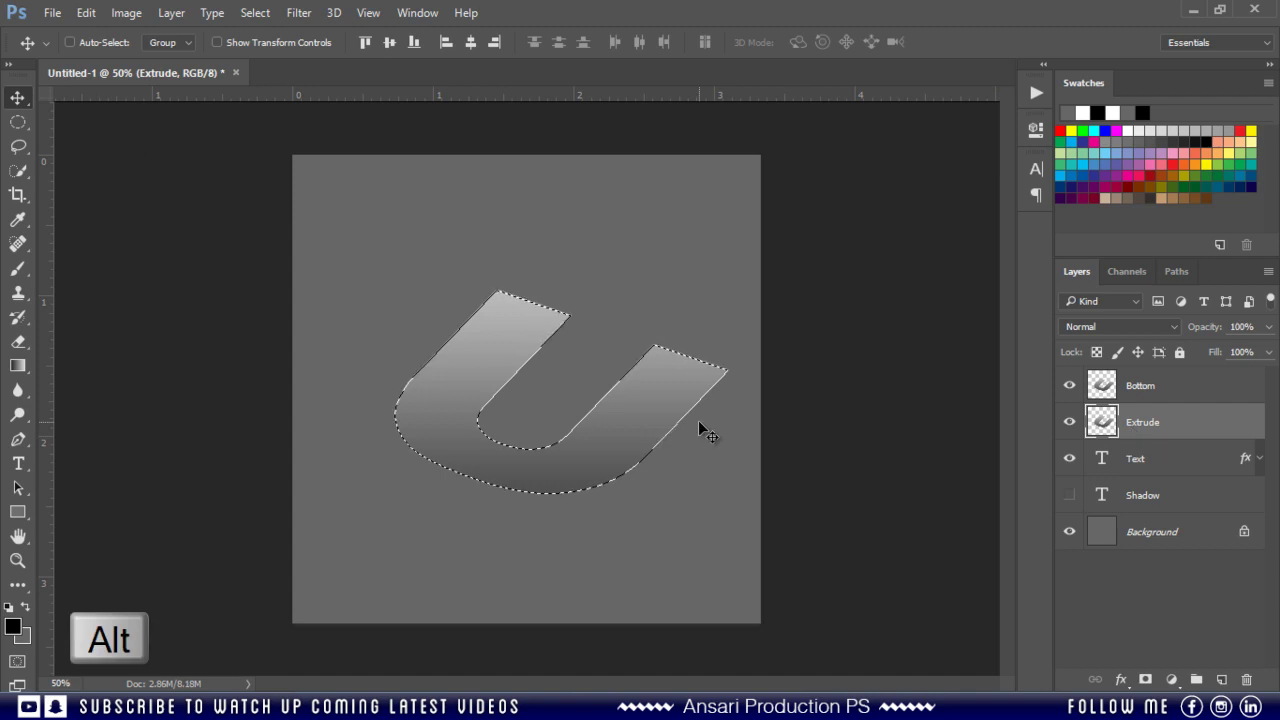
pyautogui.hotkey('alt', 'Down')
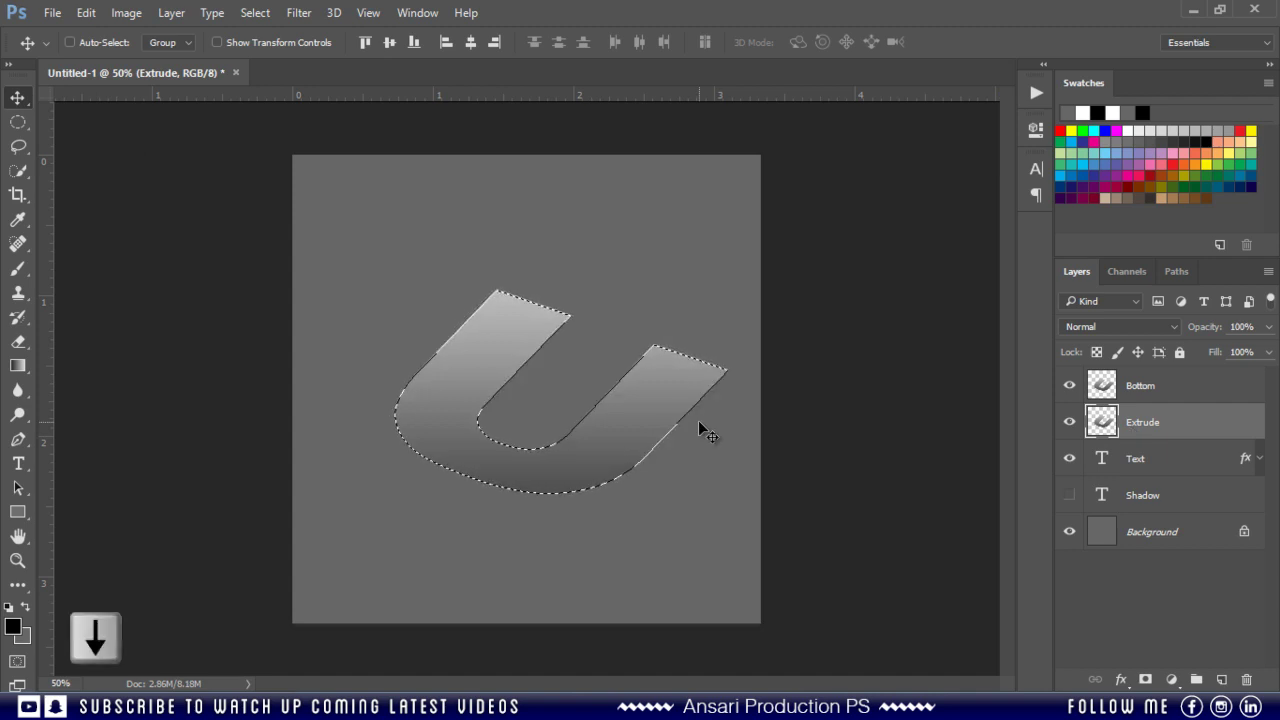
pyautogui.hotkey('alt', 'Down')
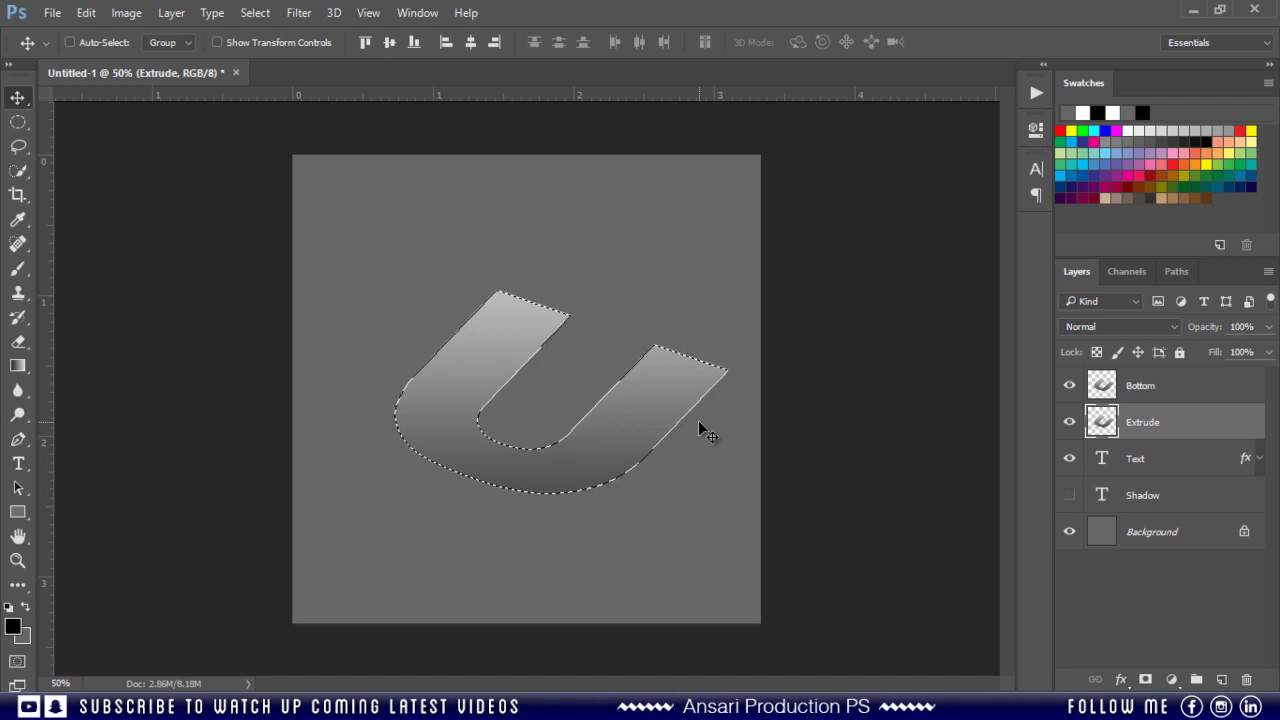
pyautogui.hotkey('alt', 'Down')
pyautogui.hotkey('alt', 'Down')
pyautogui.hotkey('alt', 'Down')
pyautogui.hotkey('alt', 'Down')
pyautogui.hotkey('alt', 'Down')
pyautogui.hotkey('alt', 'Down')
pyautogui.hotkey('alt', 'Down')
pyautogui.hotkey('alt', 'Down')
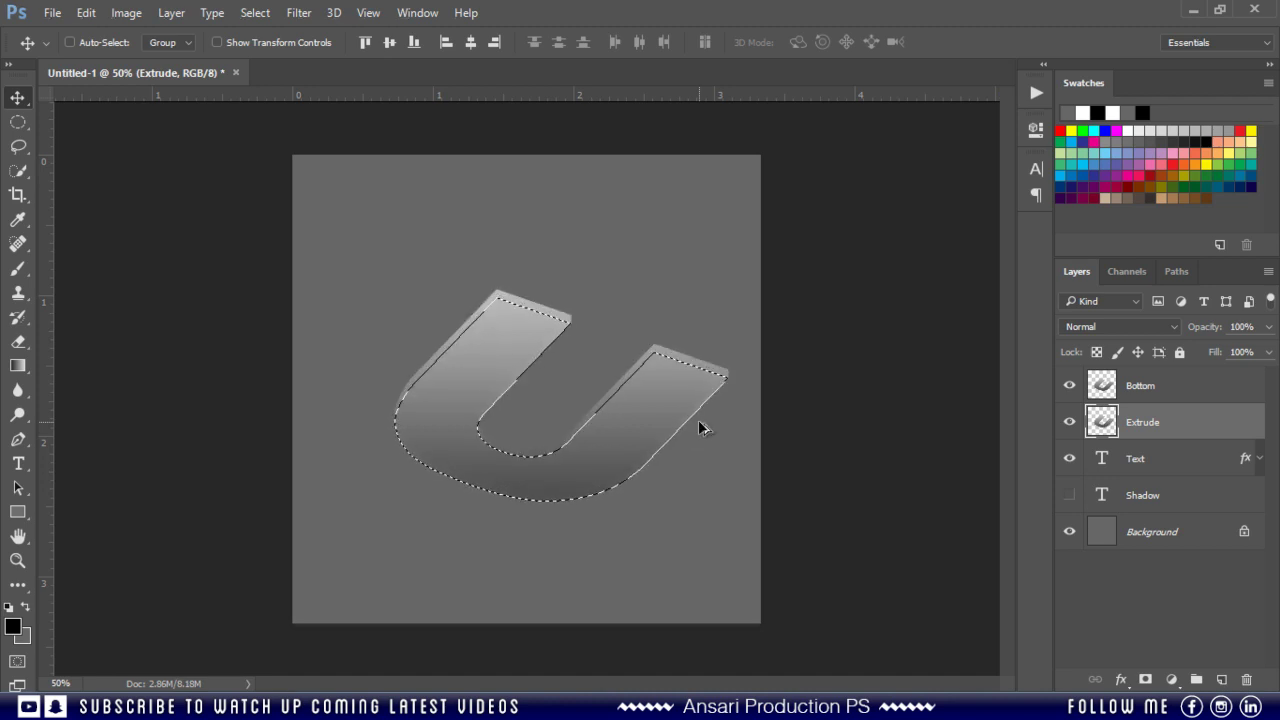
pyautogui.hotkey('alt', 'Down')
pyautogui.hotkey('alt', 'Down')
pyautogui.hotkey('alt', 'Down')
pyautogui.hotkey('alt', 'Down')
pyautogui.hotkey('alt', 'Down')
pyautogui.hotkey('alt', 'Down')
pyautogui.hotkey('alt', 'Down')
pyautogui.hotkey('alt', 'Down')
pyautogui.hotkey('alt', 'Down')
pyautogui.hotkey('alt', 'Down')
pyautogui.hotkey('alt', 'Down')
pyautogui.hotkey('alt', 'Down')
pyautogui.hotkey('alt', 'Down')
pyautogui.hotkey('alt', 'Down')
pyautogui.hotkey('alt', 'Down')
pyautogui.hotkey('alt', 'Down')
pyautogui.hotkey('alt', 'Down')
pyautogui.hotkey('alt', 'Down')
pyautogui.hotkey('alt', 'Down')
pyautogui.hotkey('alt', 'Down')
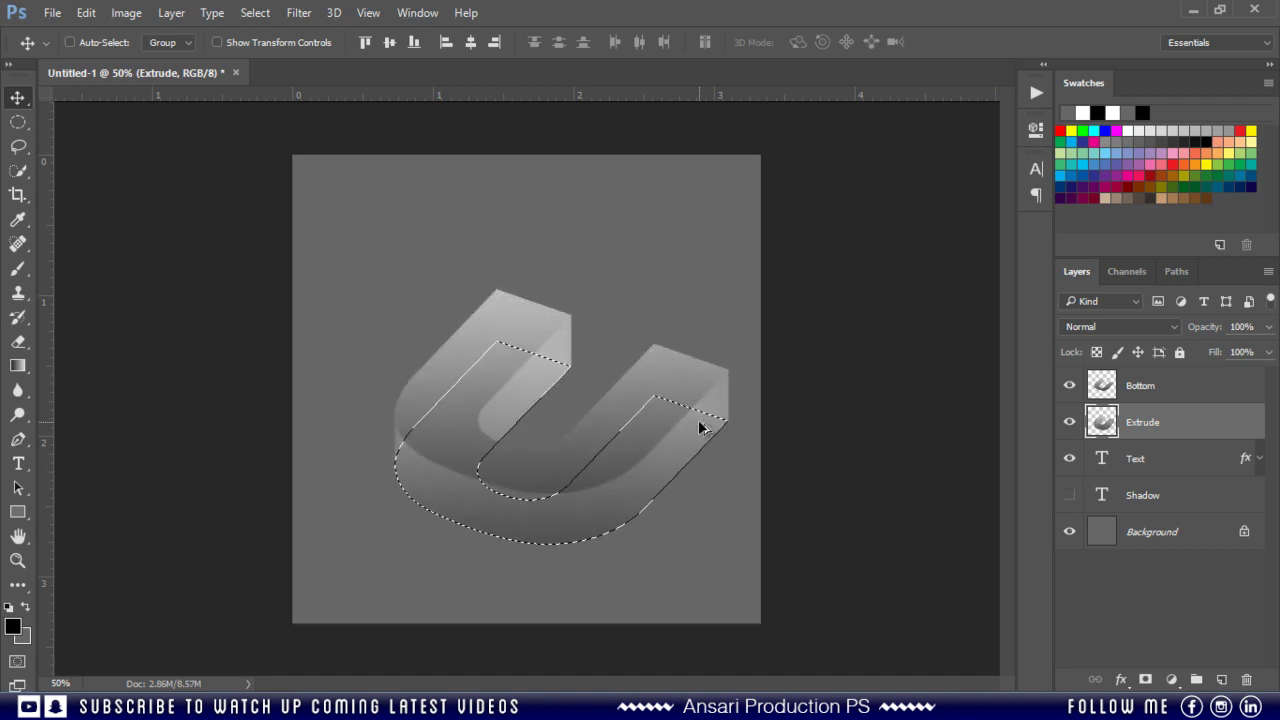
pyautogui.hotkey('alt', 'Down')
pyautogui.hotkey('alt', 'Down')
pyautogui.hotkey('alt', 'Down')
pyautogui.hotkey('alt', 'Down')
pyautogui.hotkey('alt', 'Down')
pyautogui.hotkey('alt', 'Down')
pyautogui.hotkey('alt', 'Down')
pyautogui.hotkey('alt', 'Down')
pyautogui.hotkey('alt', 'Down')
pyautogui.hotkey('alt', 'Down')
pyautogui.hotkey('alt', 'Down')
pyautogui.hotkey('alt', 'Down')
pyautogui.hotkey('alt', 'Down')
pyautogui.hotkey('alt', 'Down')
pyautogui.hotkey('alt', 'Down')
pyautogui.hotkey('alt', 'Down')
pyautogui.hotkey('alt', 'Down')
pyautogui.hotkey('alt', 'Down')
pyautogui.hotkey('alt', 'Down')
pyautogui.hotkey('alt', 'Down')
pyautogui.hotkey('ctrl', 'd')
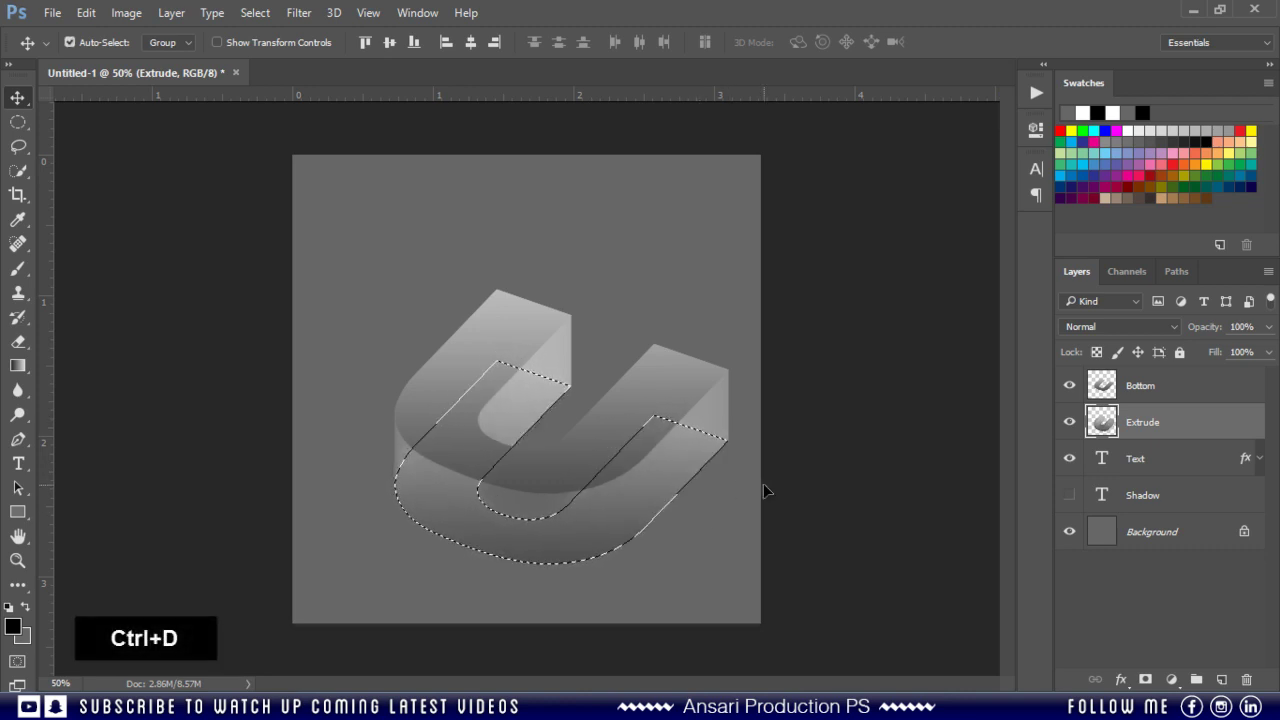
# Duplicate the Bottom layer and rename the copy Top.
pyautogui.click(1180, 400)
pyautogui.moveTo(1181, 398); pyautogui.dragTo(1221, 679)
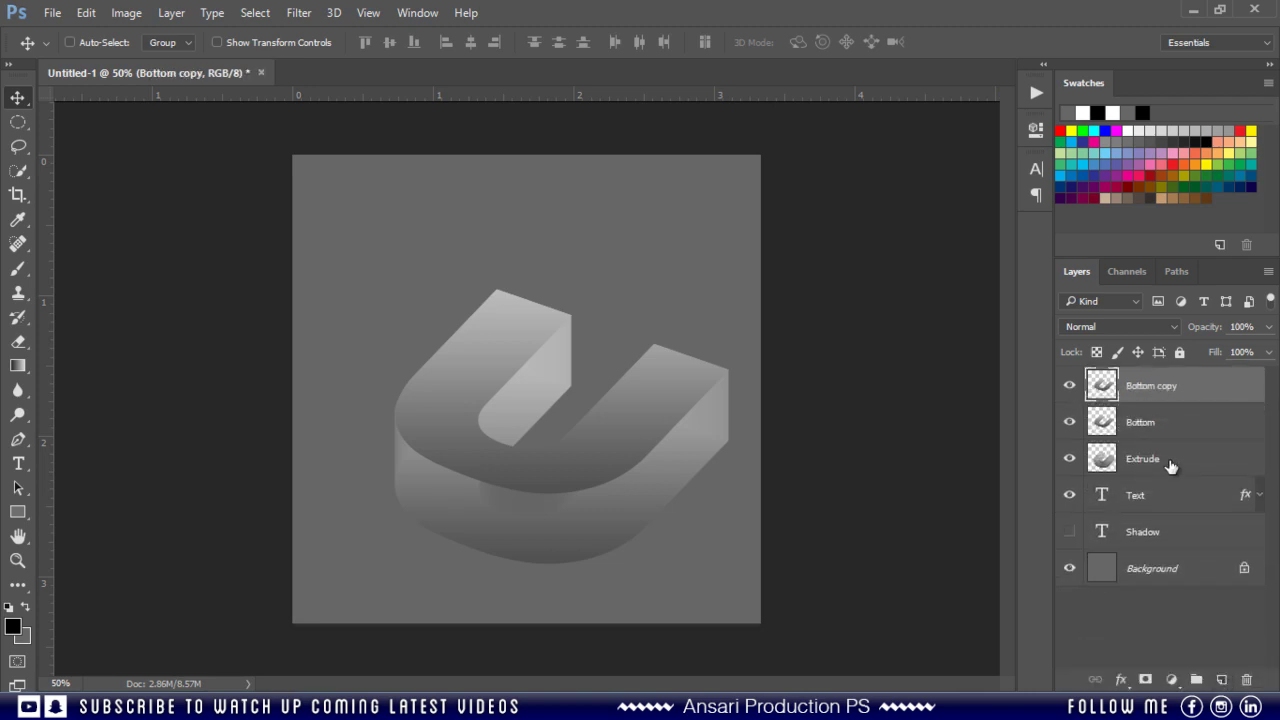
pyautogui.doubleClick(1155, 386)
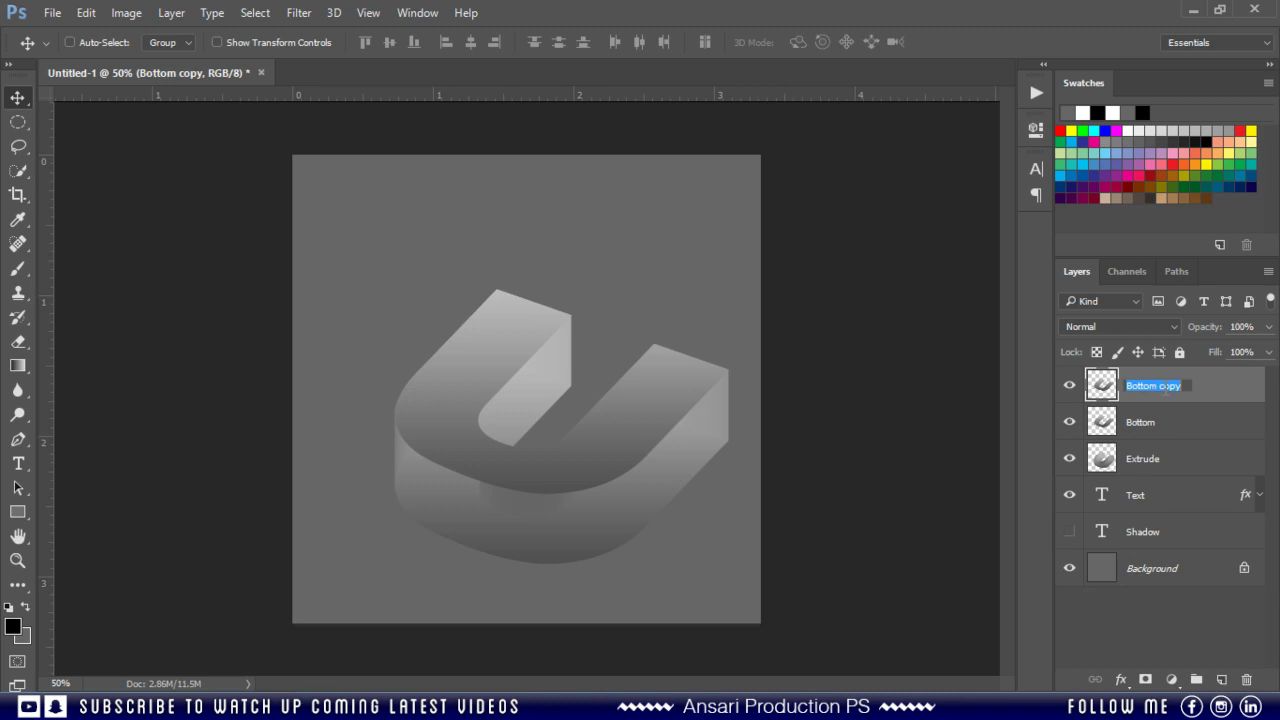
pyautogui.write('Top')
pyautogui.press('Return')
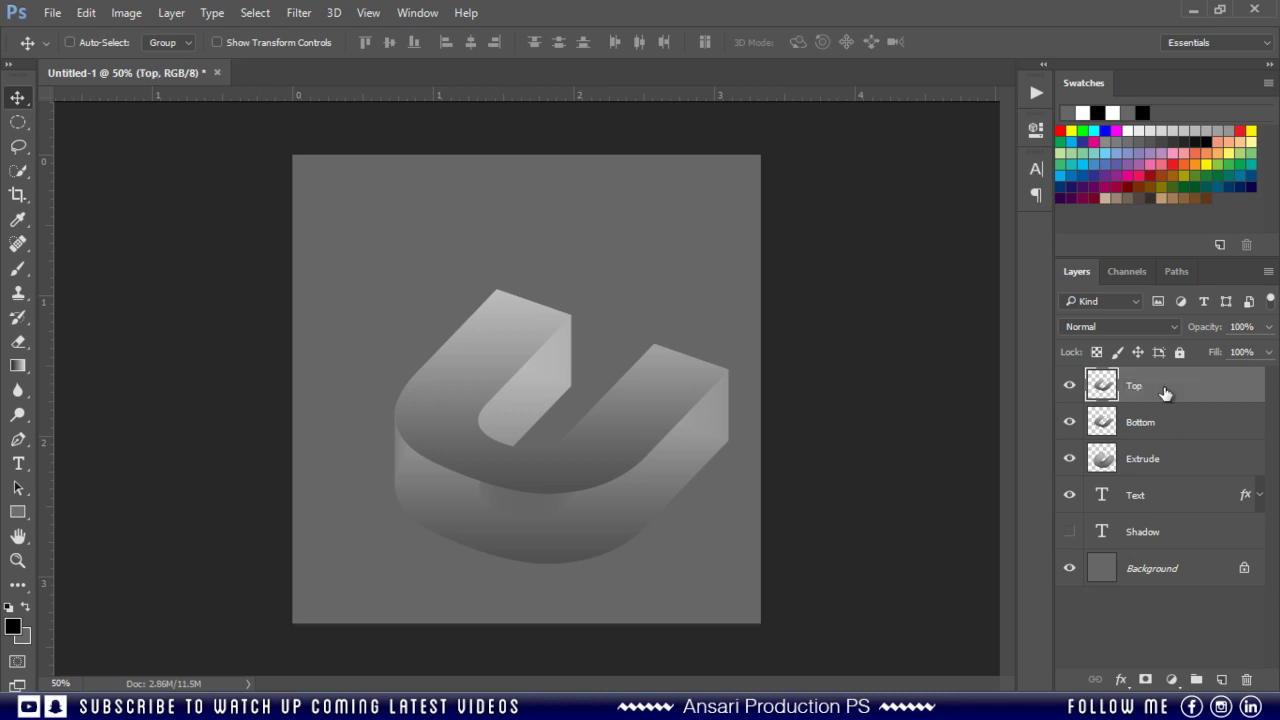
# Move the Bottom layer straight down about 80 pixels, to roughly halfway down the letter's side wall.
pyautogui.click(1154, 430)
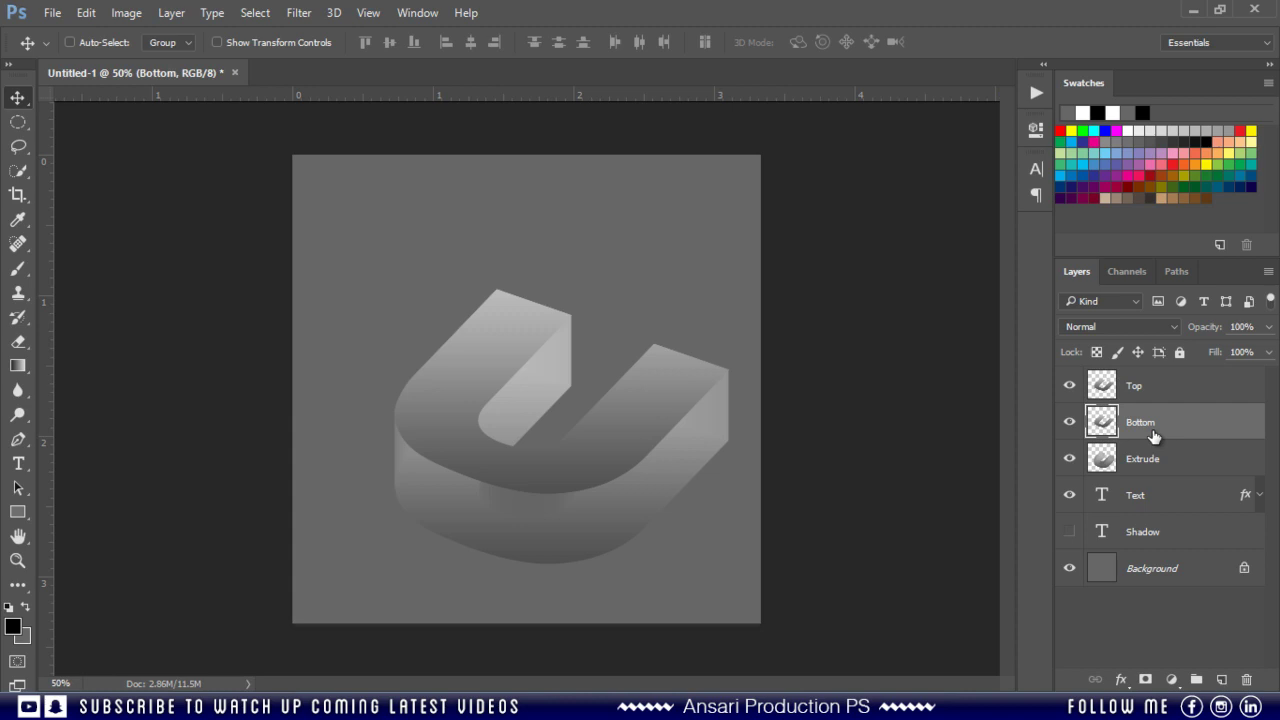
pyautogui.hotkey('shift', 'Down')
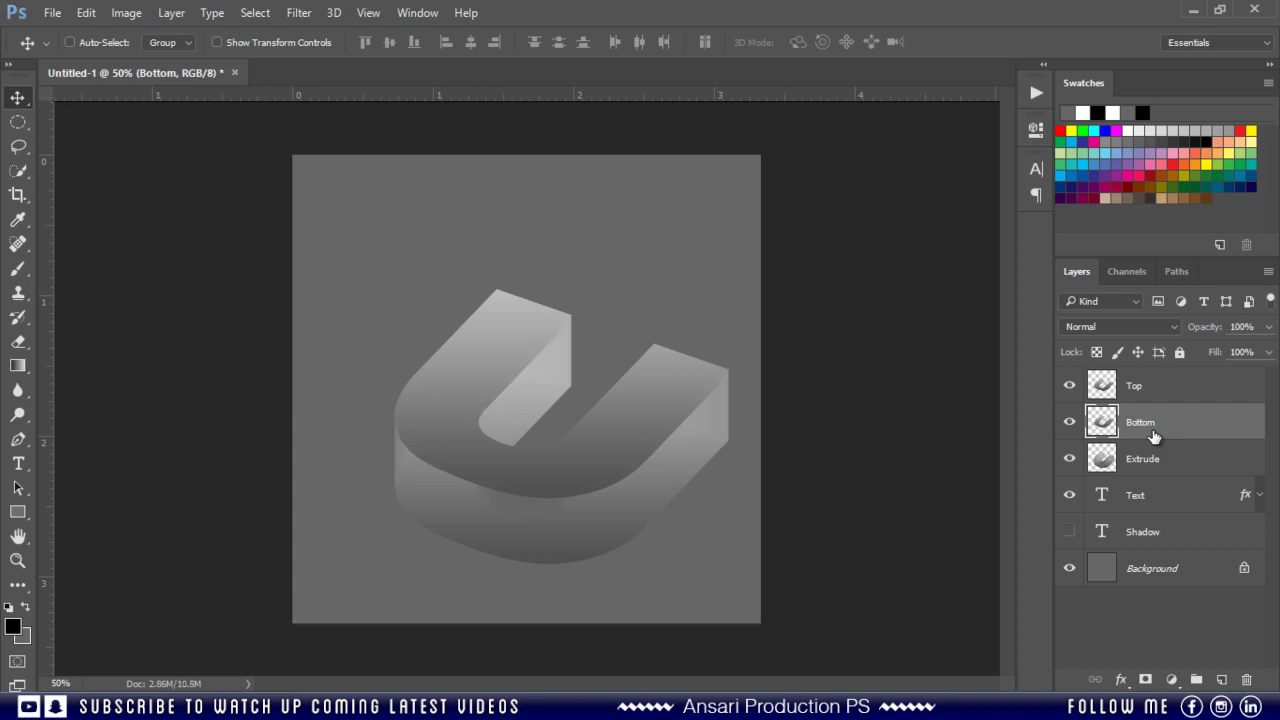
pyautogui.hotkey('shift', 'Down')
pyautogui.hotkey('shift', 'Down')
pyautogui.hotkey('shift', 'Down')
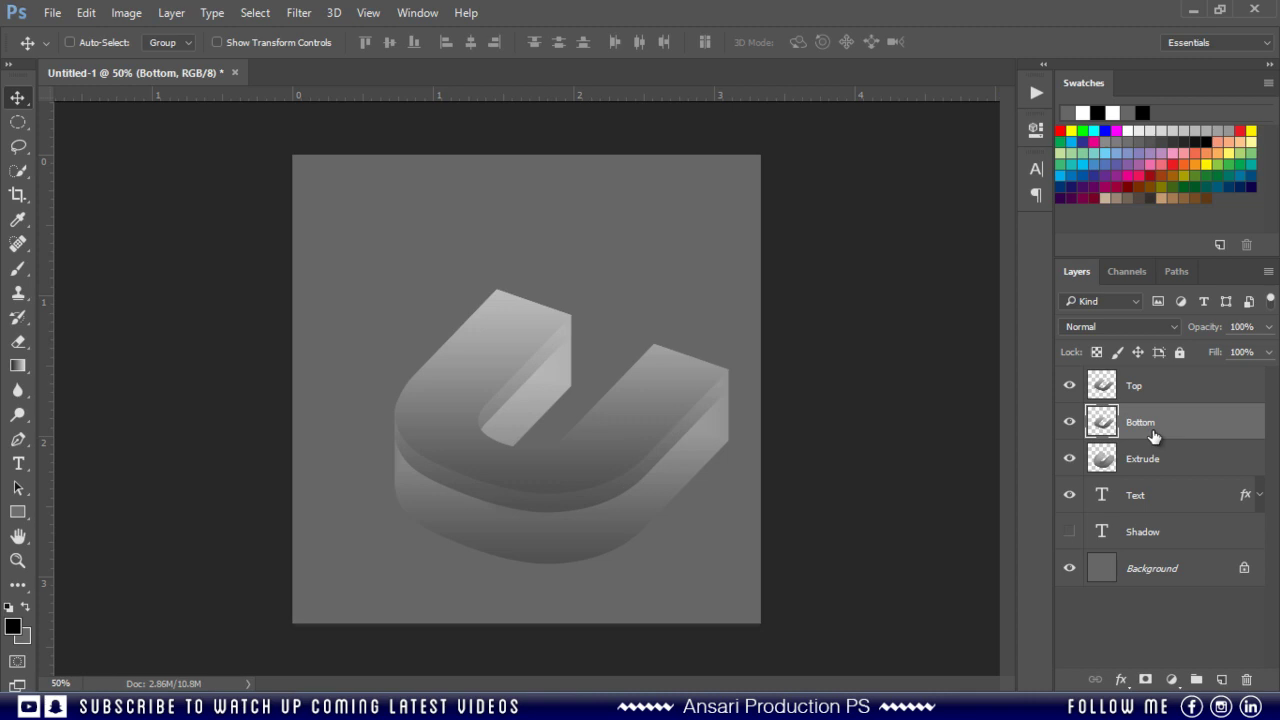
pyautogui.hotkey('shift', 'Down')
pyautogui.hotkey('shift', 'Down')
pyautogui.hotkey('shift', 'Down')
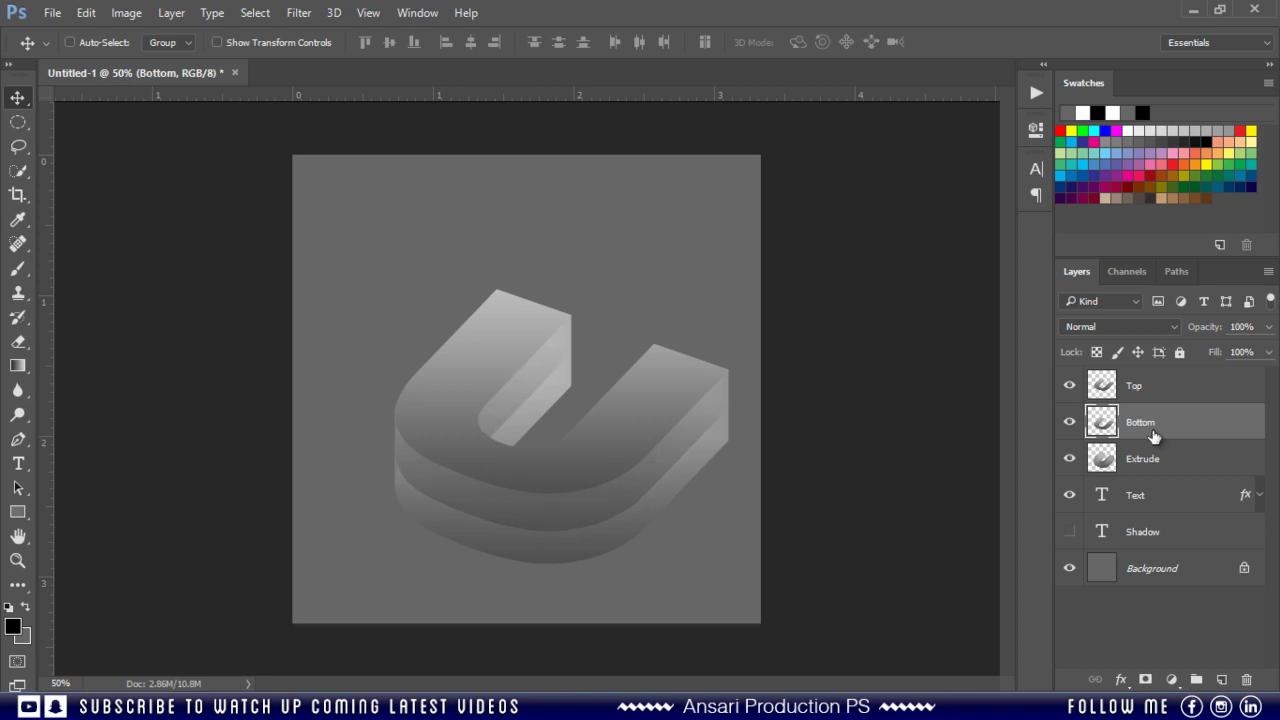
# Set the Bottom layer's blend mode to Multiply and its opacity to 75%.
pyautogui.click(1109, 330)
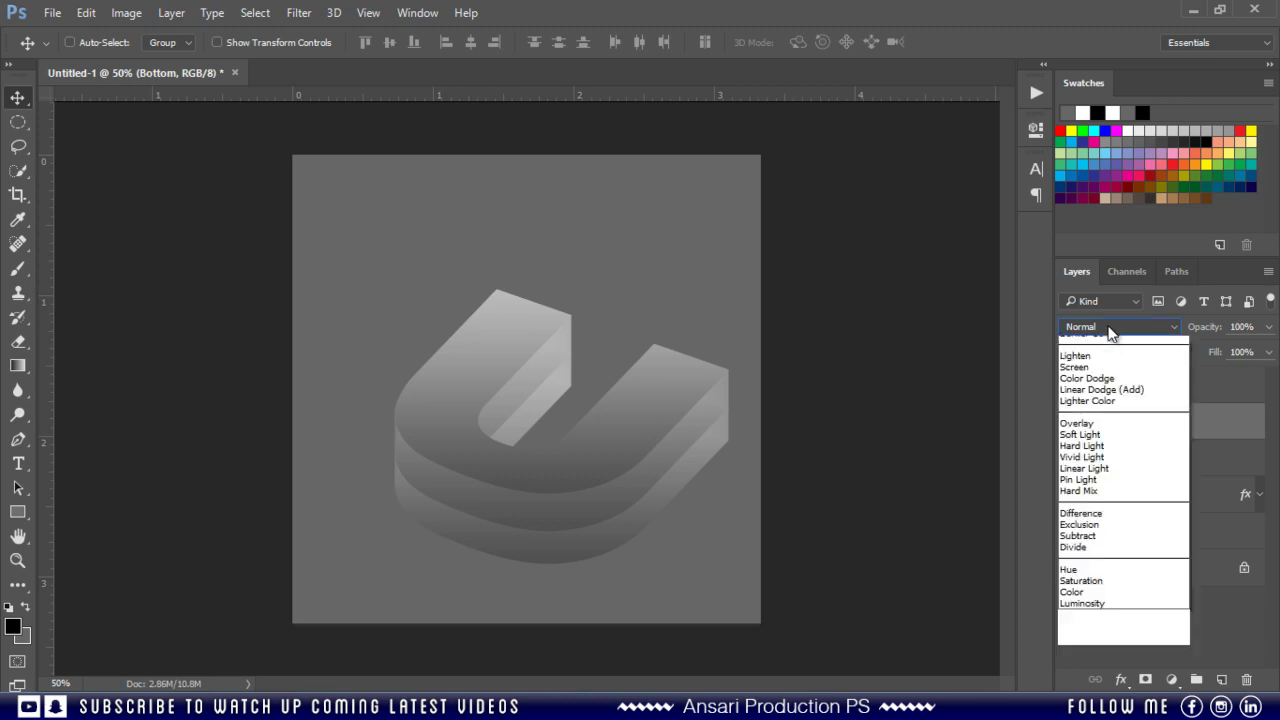
pyautogui.click(1086, 390)
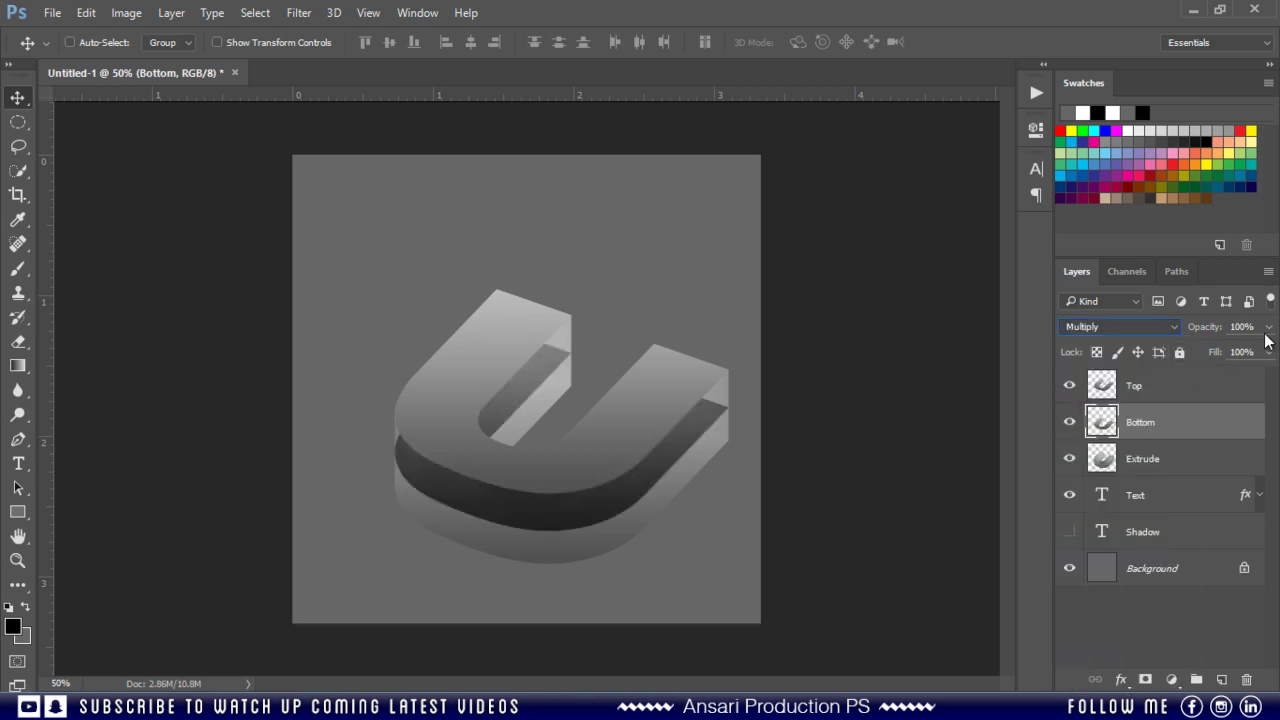
pyautogui.click(1194, 331)
pyautogui.write('75')
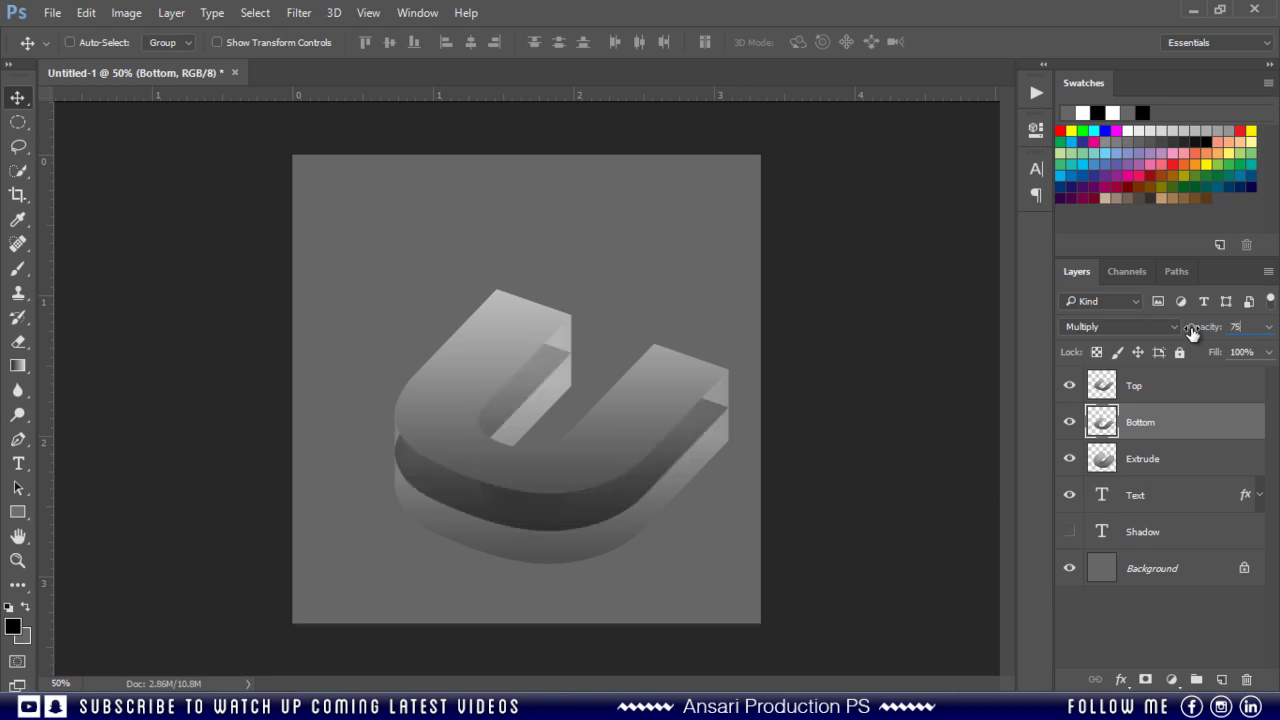
pyautogui.press('Return')
# Set the Top layer's opacity to 90%.
pyautogui.click(1170, 393)
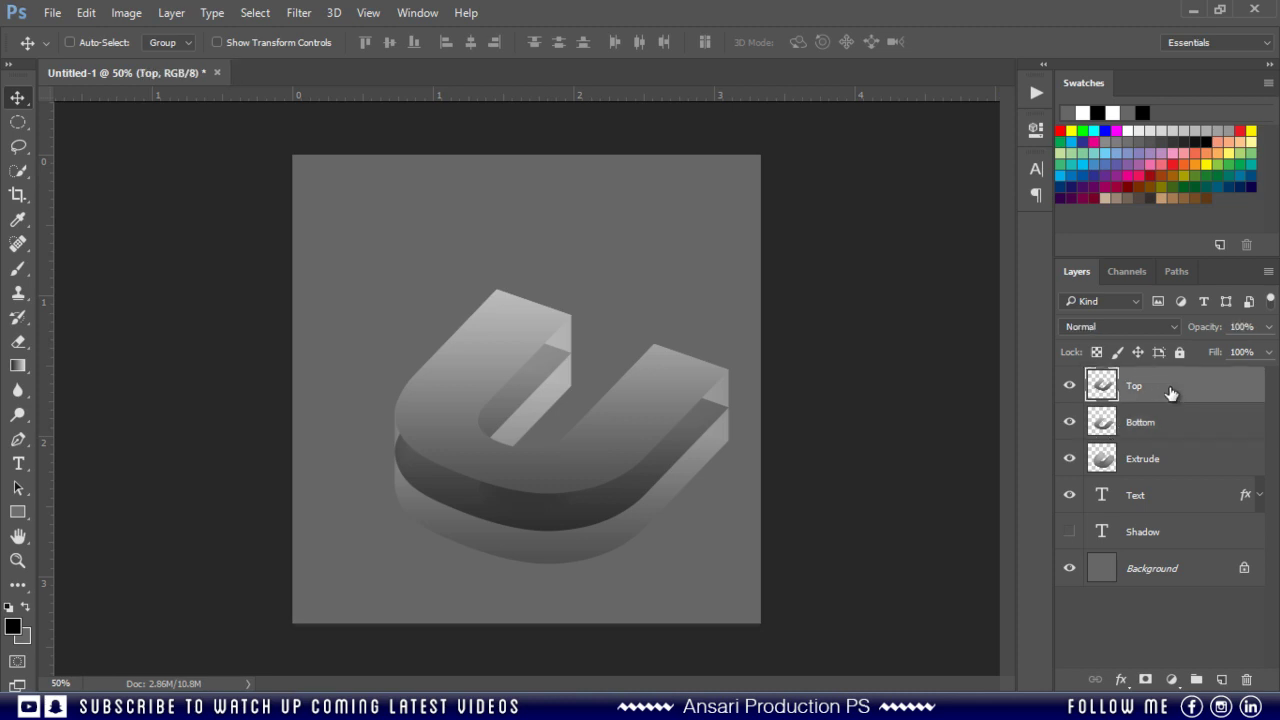
pyautogui.click(1250, 326)
pyautogui.write('90')
pyautogui.press('Return')
# Merge the Top, Bottom and Extrude layers into one layer and rename it A1.
pyautogui.keyDown('shift'); pyautogui.click(1178, 468); pyautogui.keyUp('shift')
pyautogui.hotkey('ctrl', 'e')
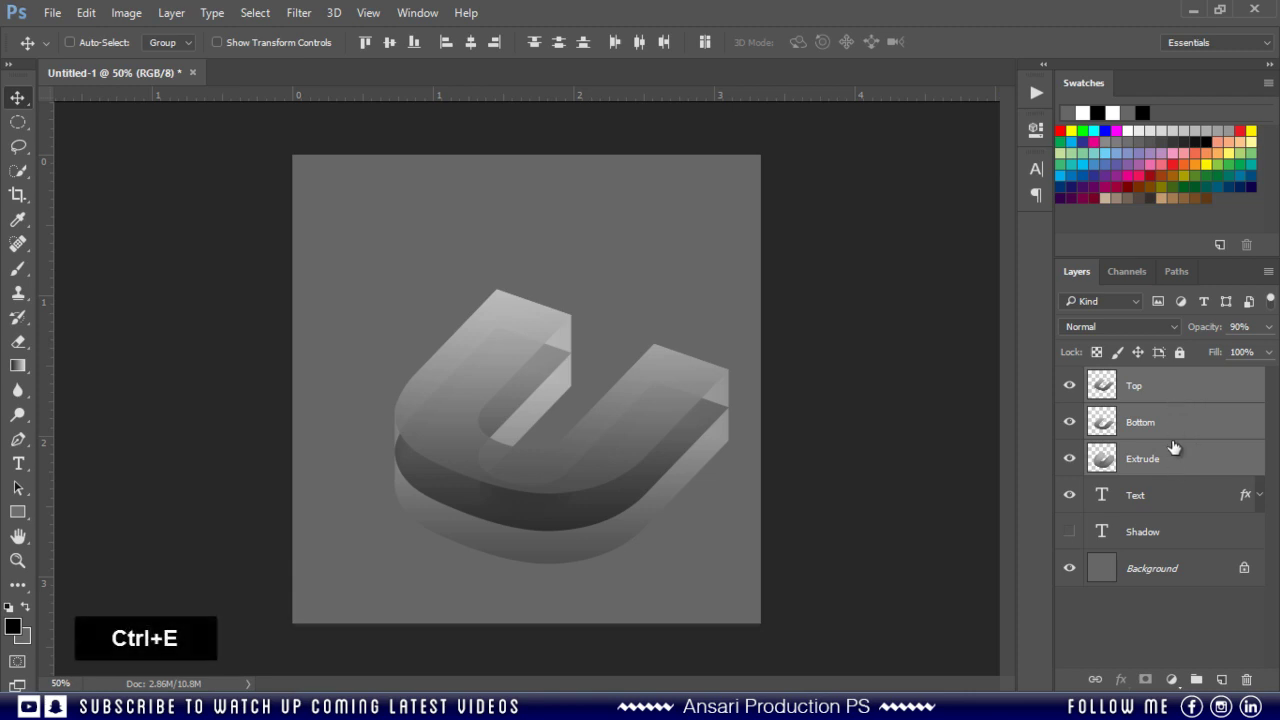
pyautogui.hotkey('ctrl', 'e')
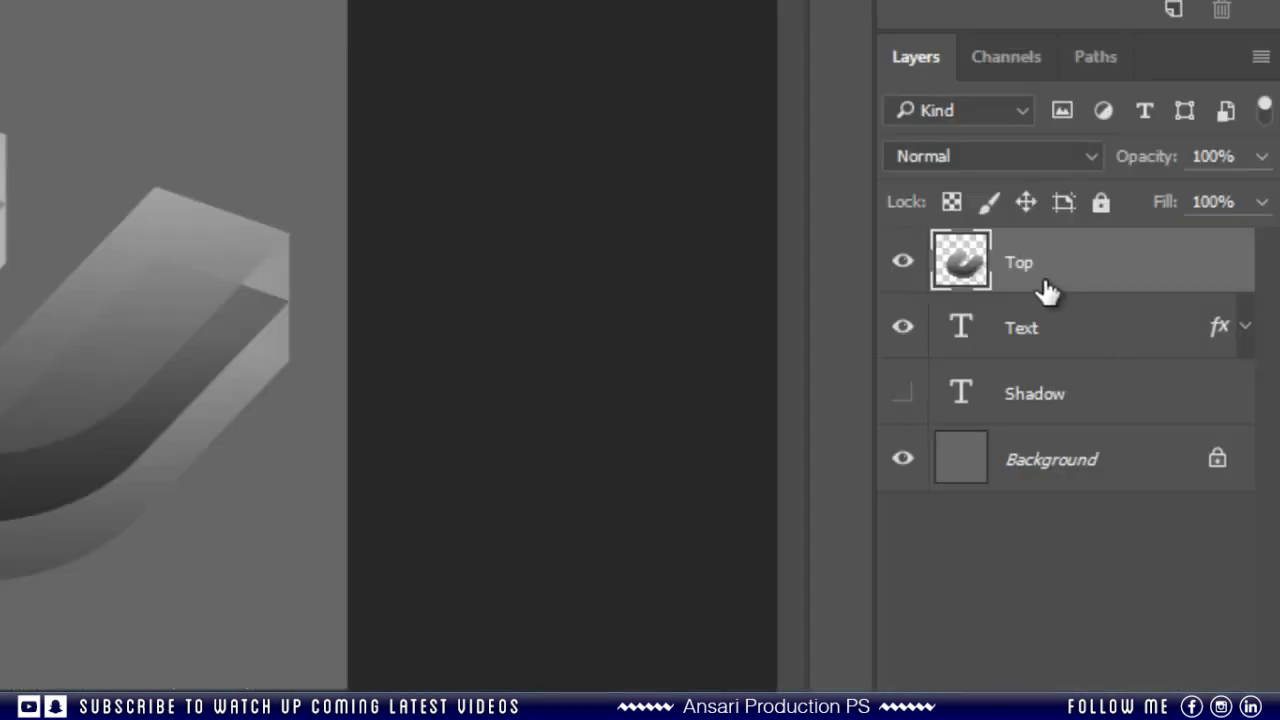
pyautogui.doubleClick(1023, 266)
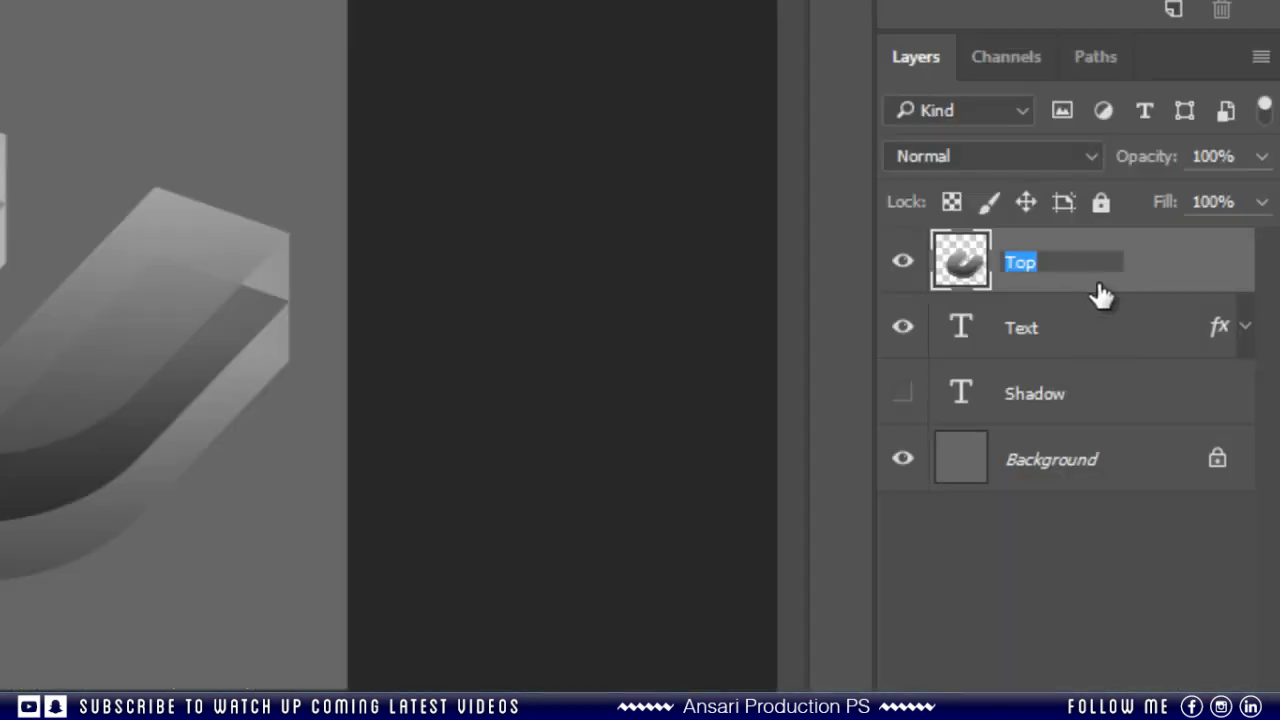
pyautogui.write('A1')
pyautogui.press('Return')
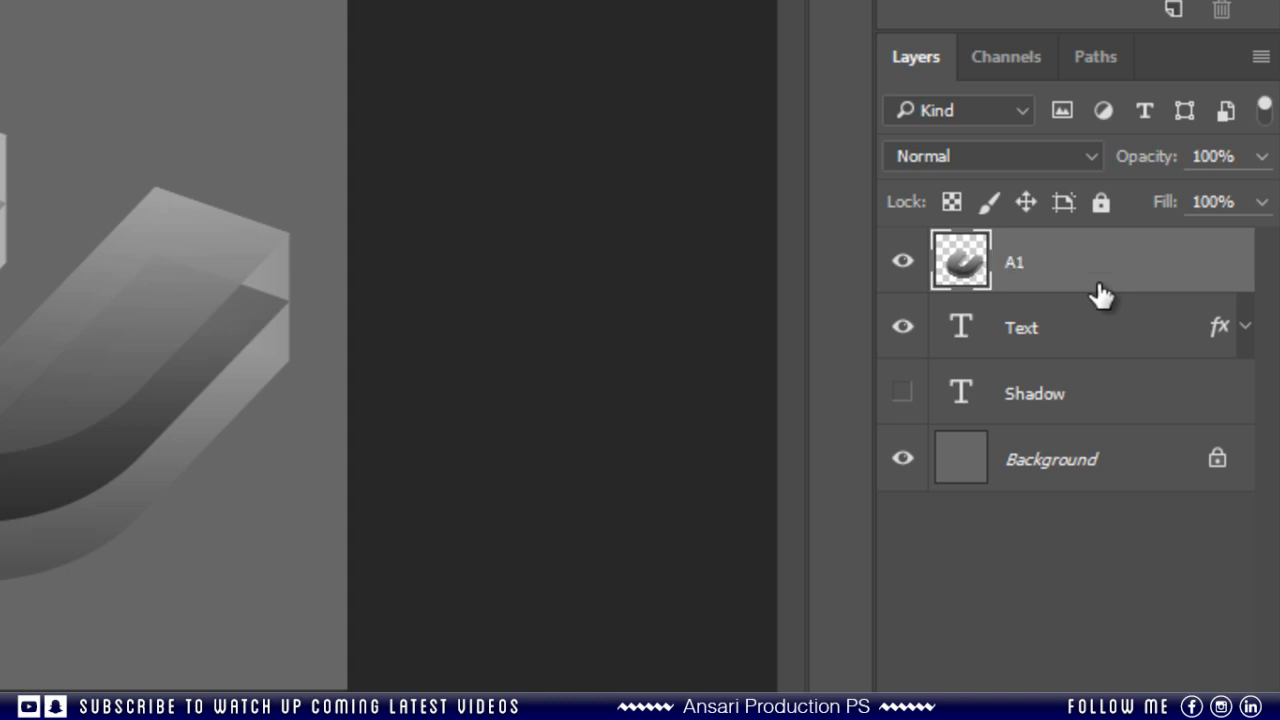
# Add a Gradient Overlay effect to the A1 layer using the red-to-red rainbow spectrum gradient preset.
pyautogui.rightClick(1100, 295)
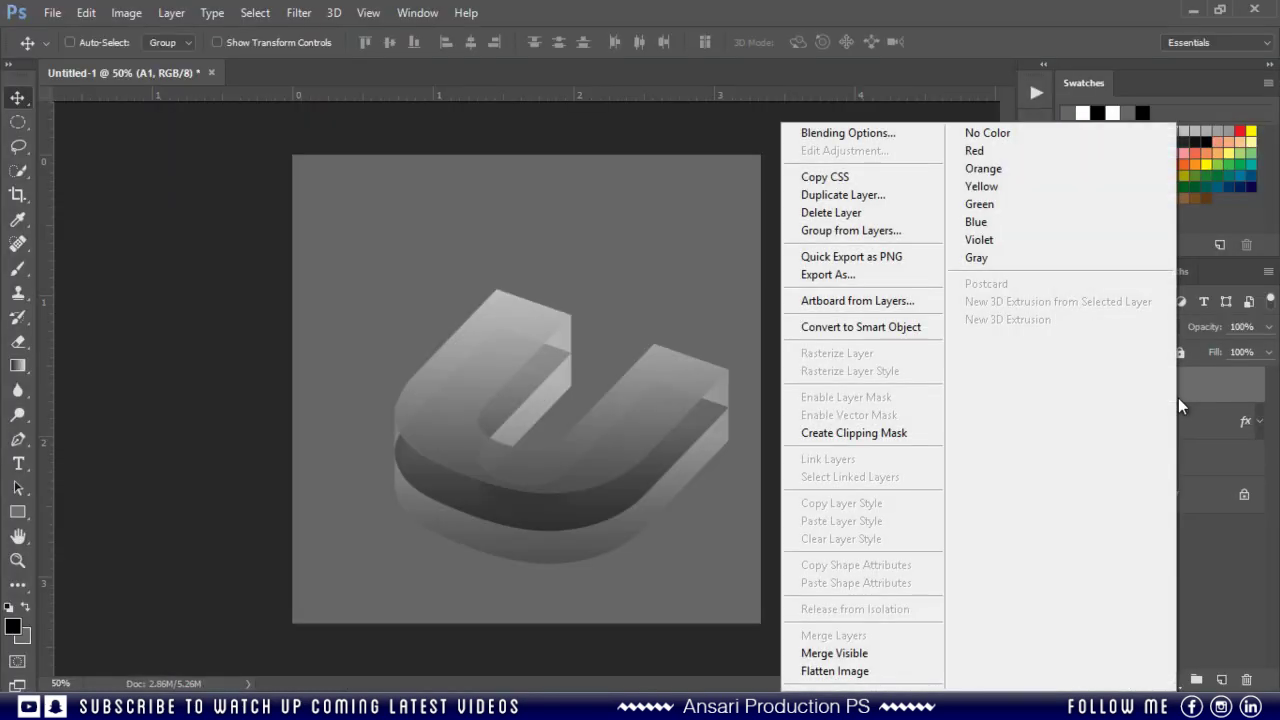
pyautogui.click(865, 137)
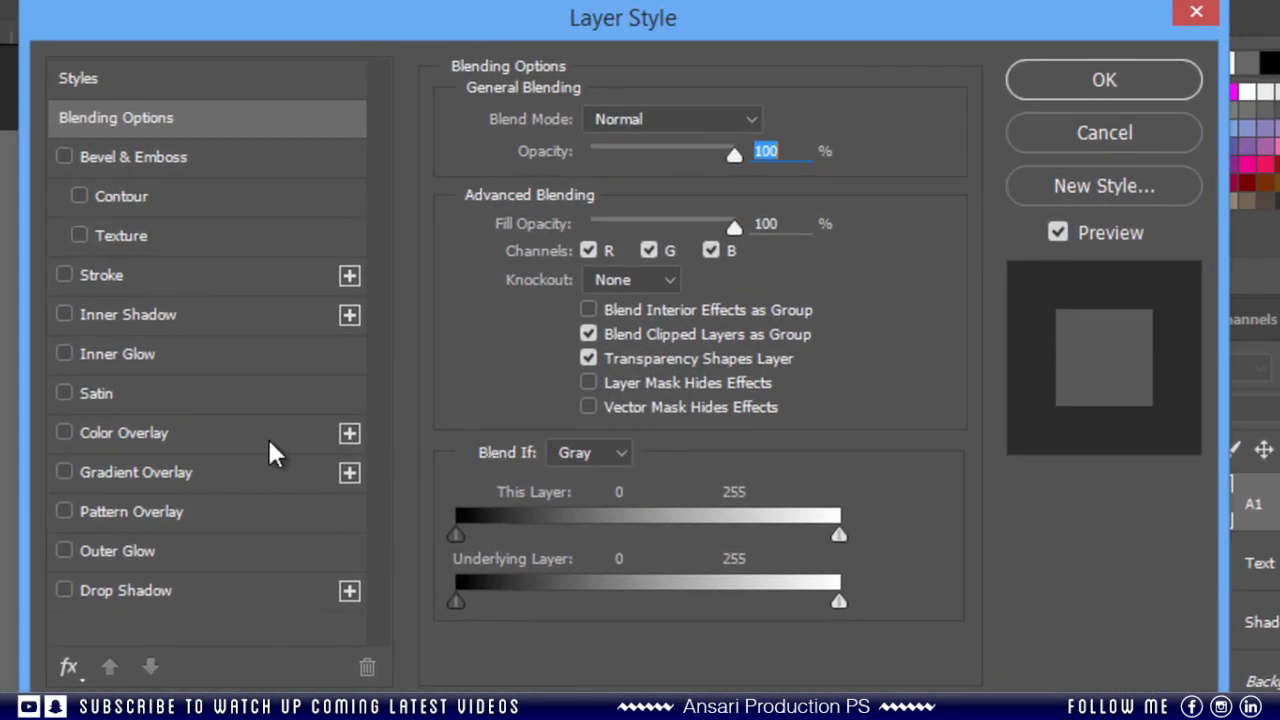
pyautogui.click(62, 474)
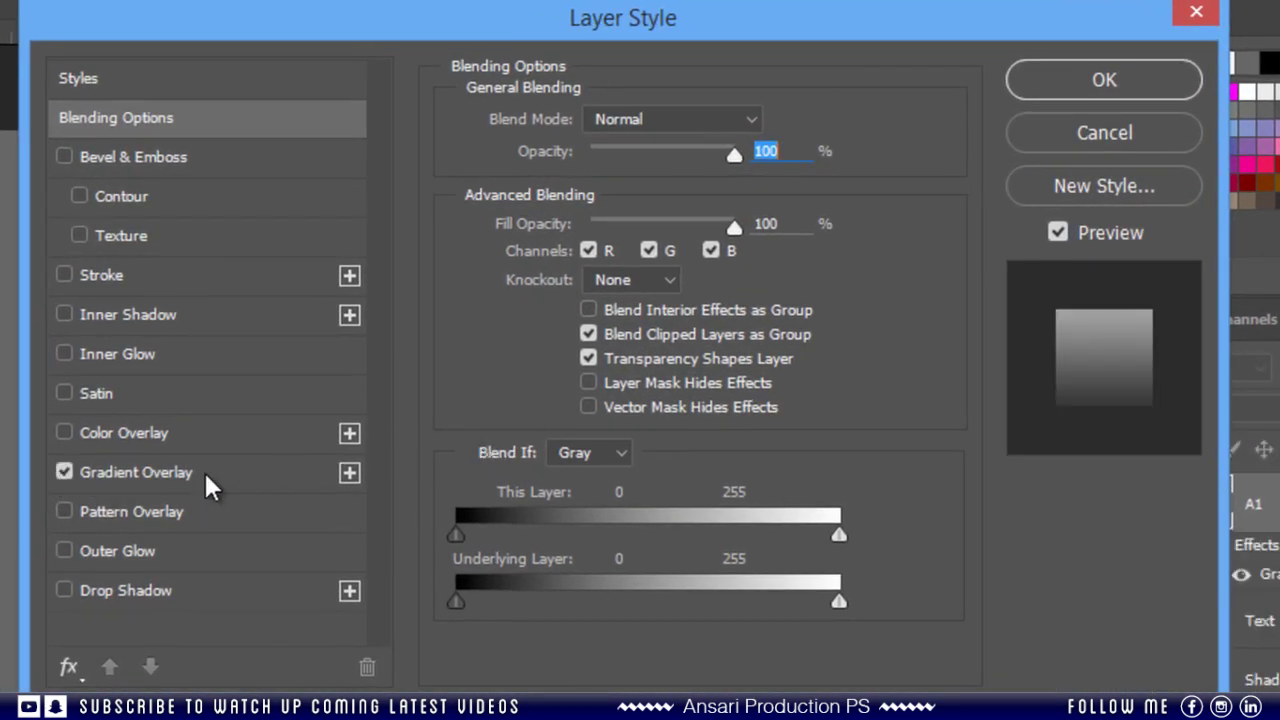
pyautogui.click(204, 470)
pyautogui.click(732, 189)
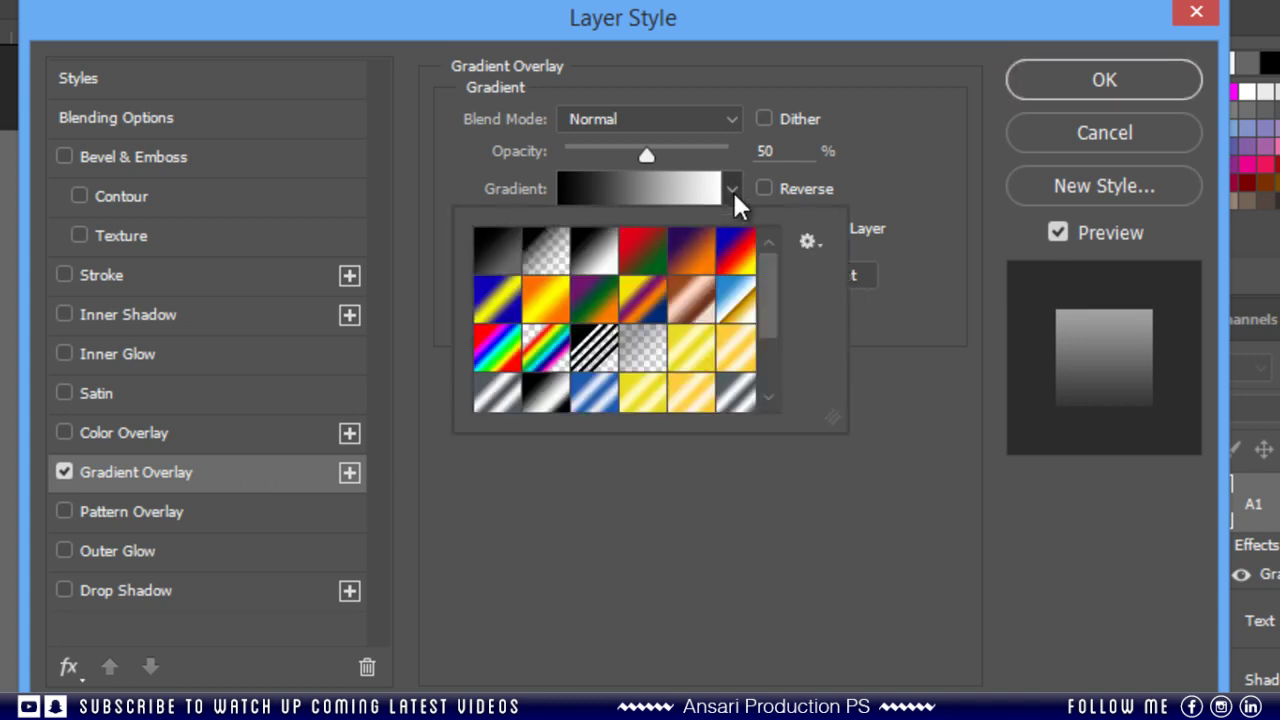
pyautogui.click(497, 357)
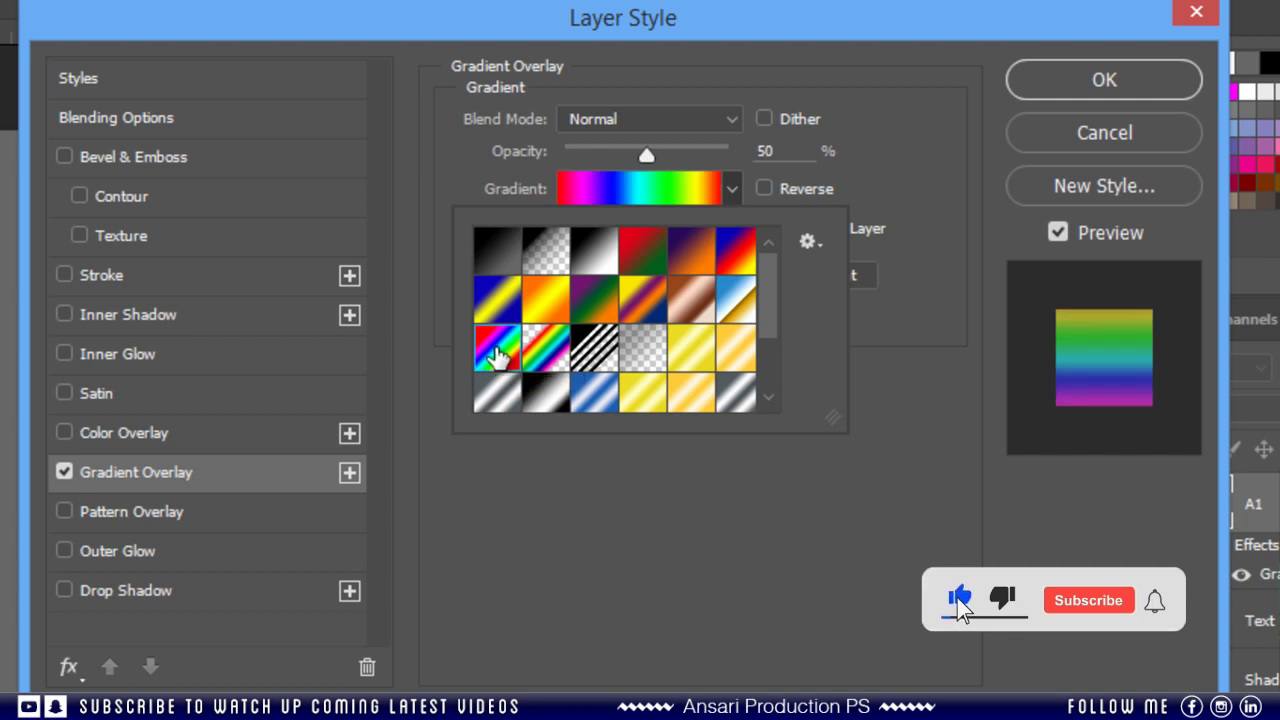
pyautogui.doubleClick(497, 357)
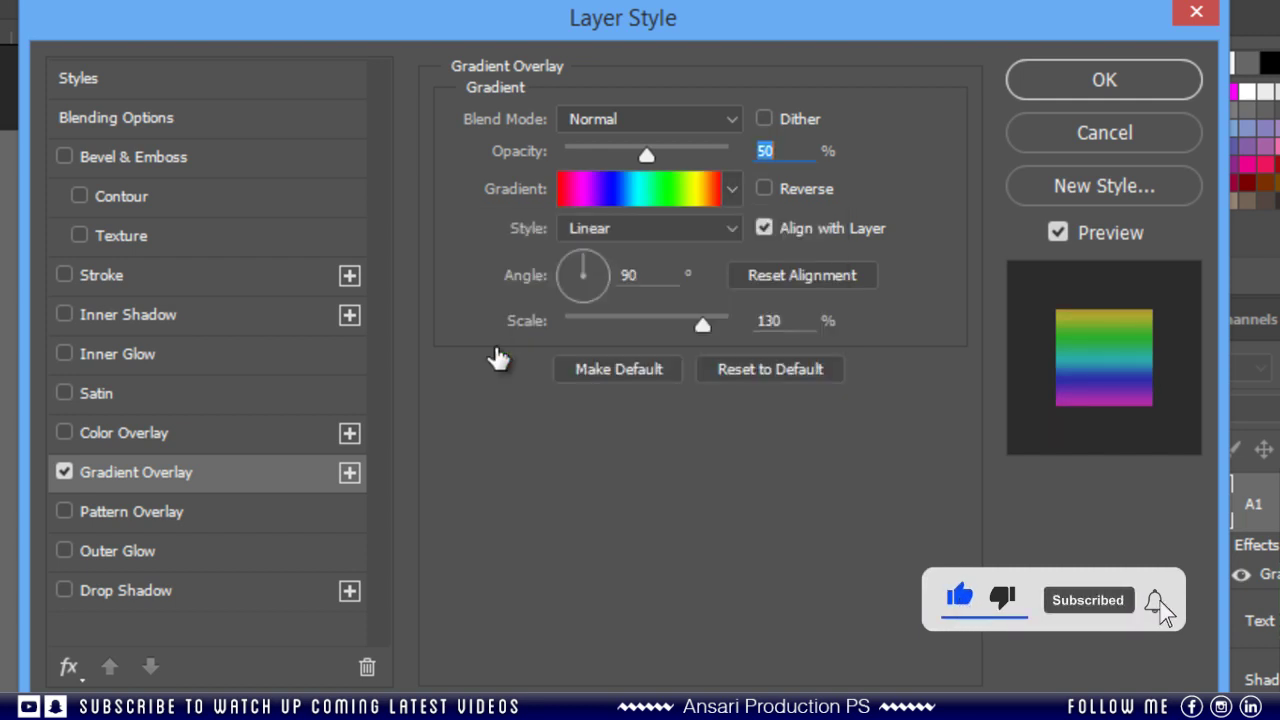
# Set A1's gradient overlay to Overlay blend mode, 30% opacity, -180° angle and 150% scale, and apply the layer style.
pyautogui.click(736, 123)
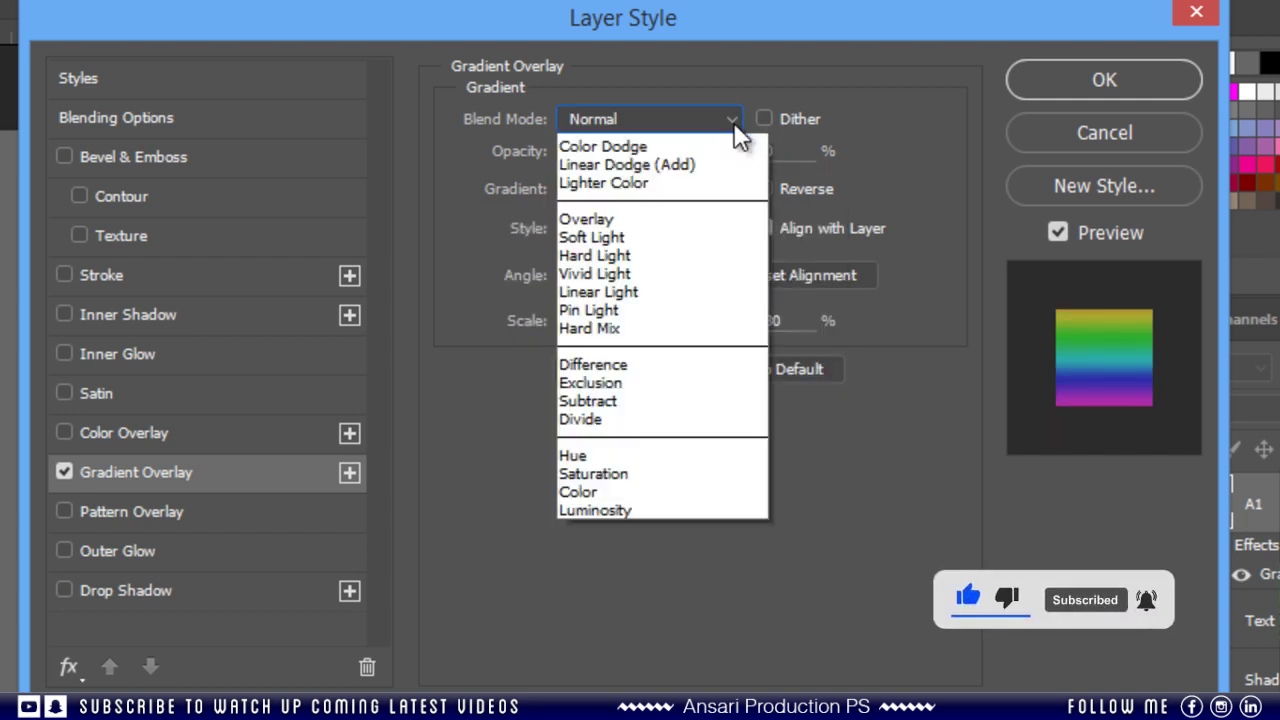
pyautogui.click(649, 418)
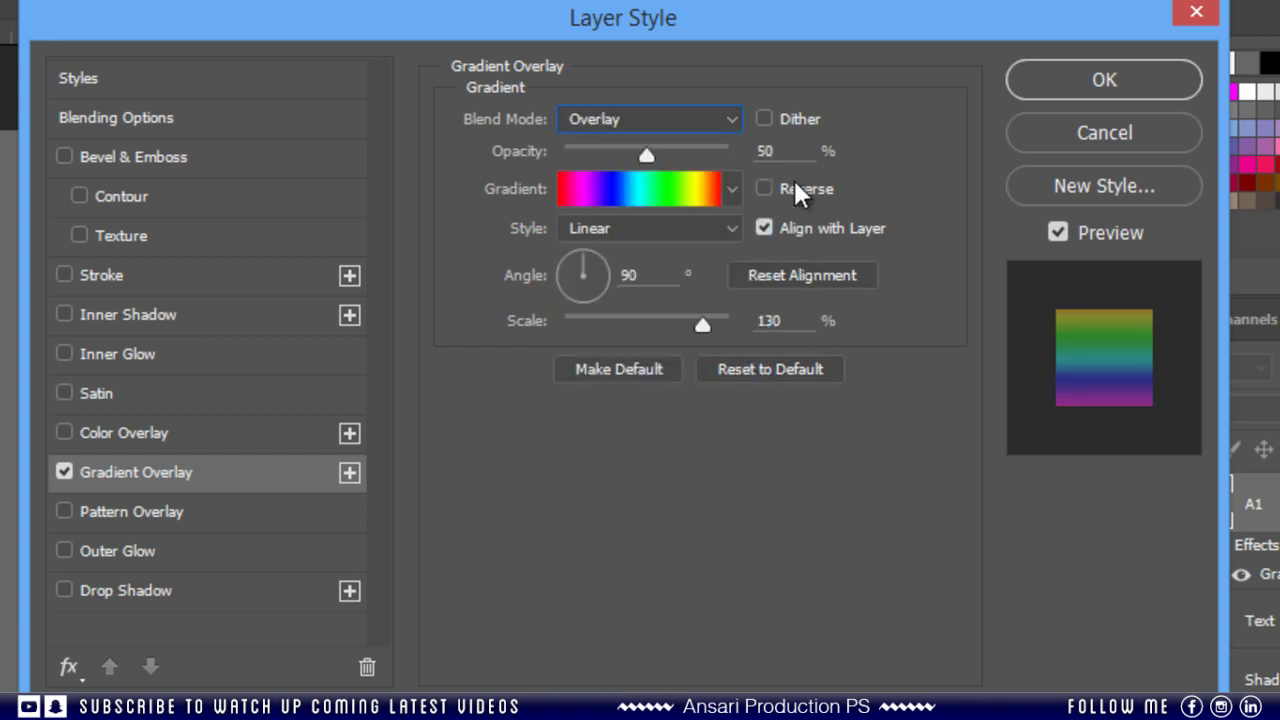
pyautogui.moveTo(790, 151); pyautogui.dragTo(678, 146)
pyautogui.write('30')
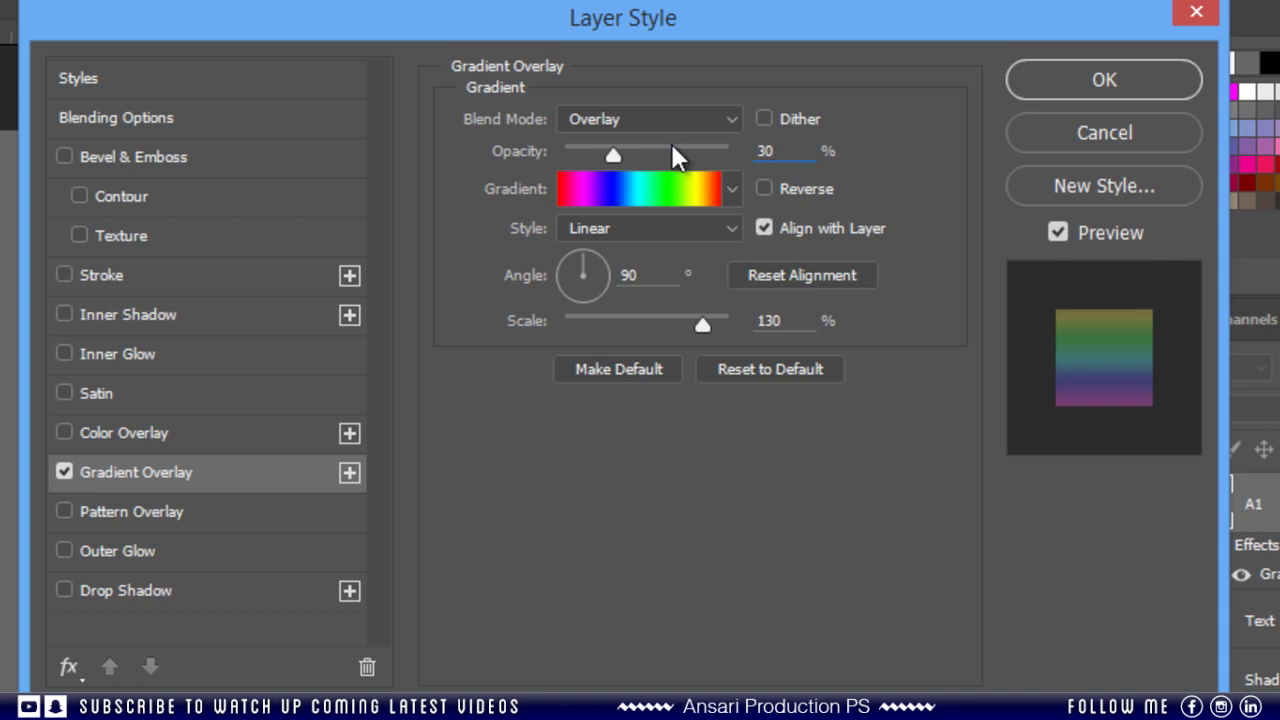
pyautogui.moveTo(645, 282); pyautogui.dragTo(505, 276)
pyautogui.write('-180')
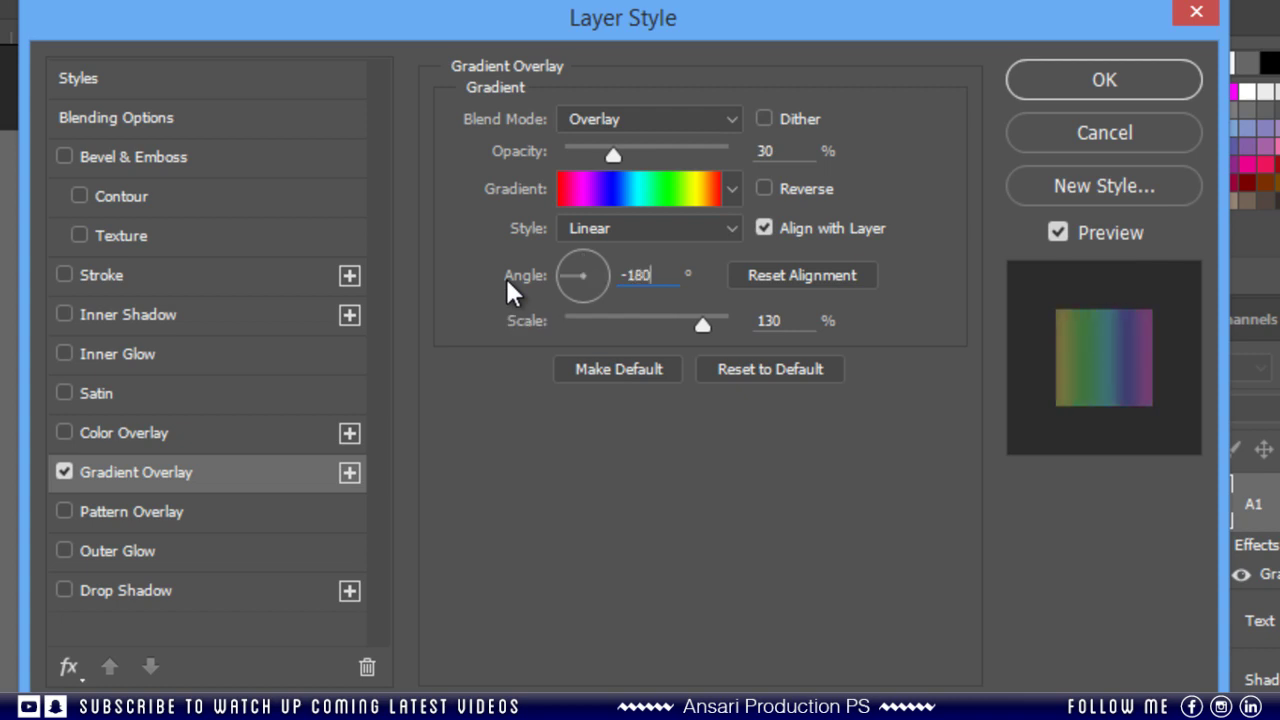
pyautogui.moveTo(815, 321); pyautogui.dragTo(705, 318)
pyautogui.write('150')
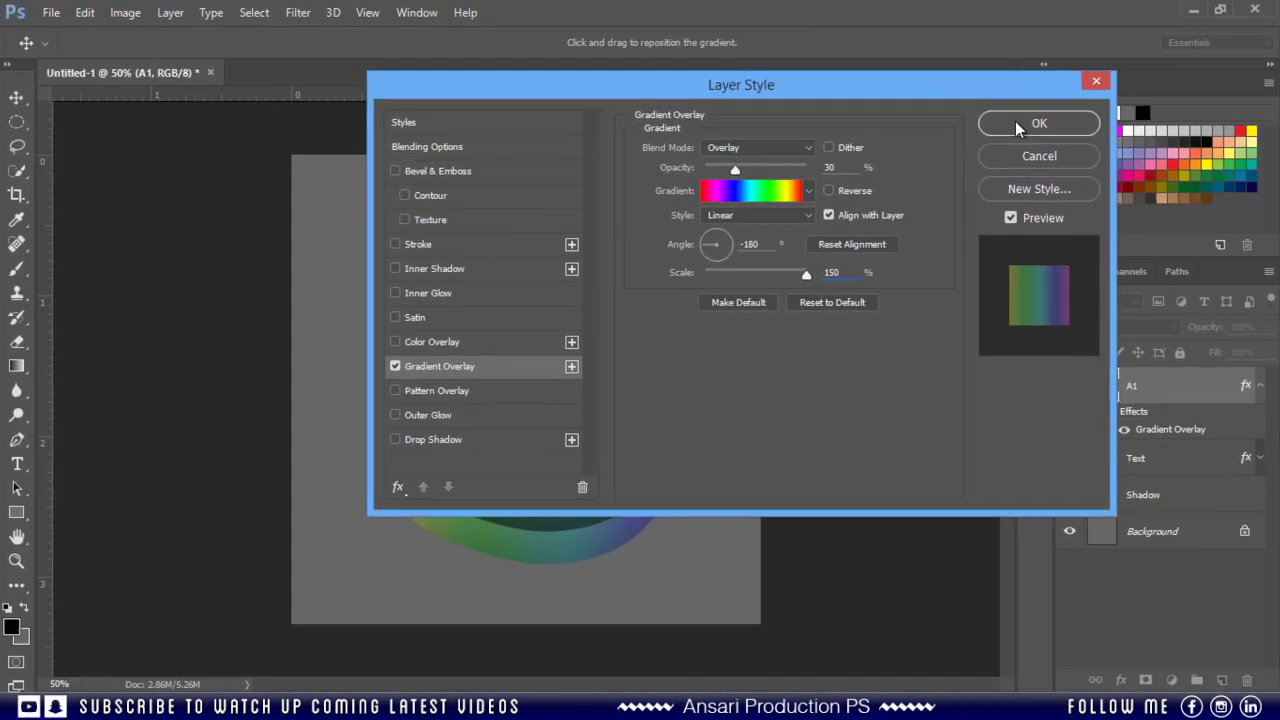
pyautogui.click(1068, 84)
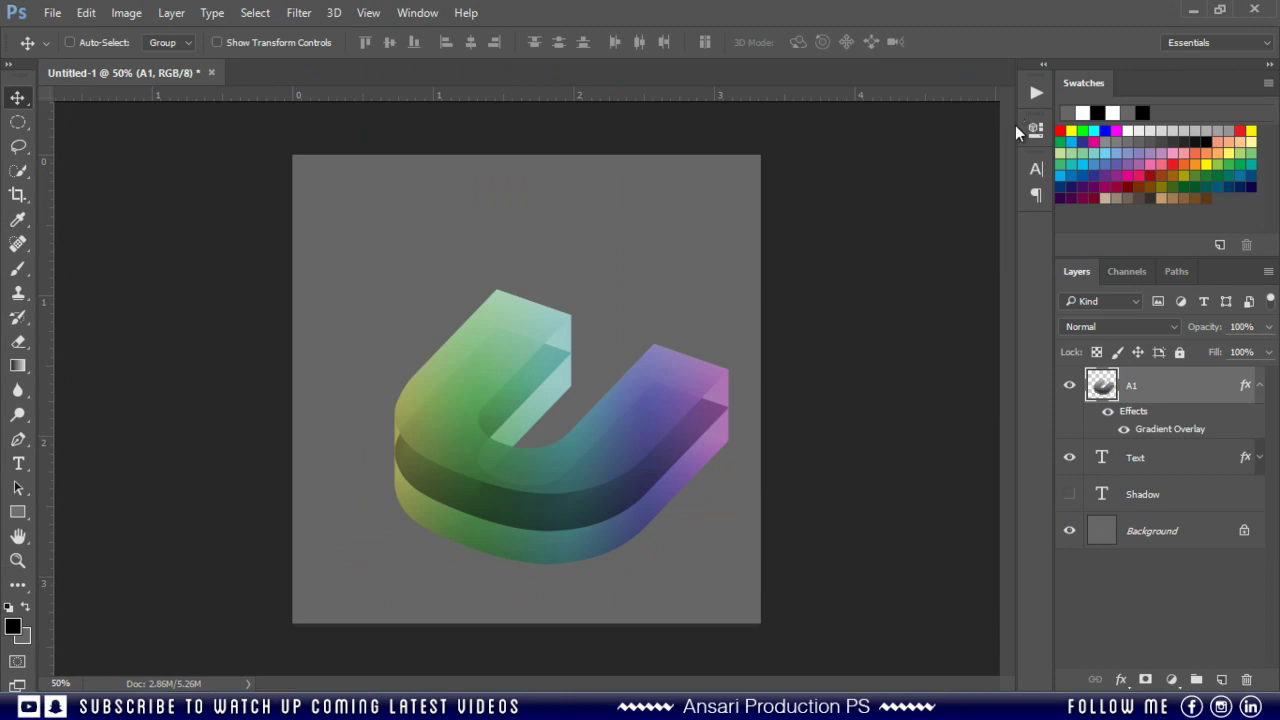
# Duplicate the A1 layer, rename the copy A2 and collapse its effects list.
pyautogui.moveTo(1211, 391); pyautogui.dragTo(1222, 680)
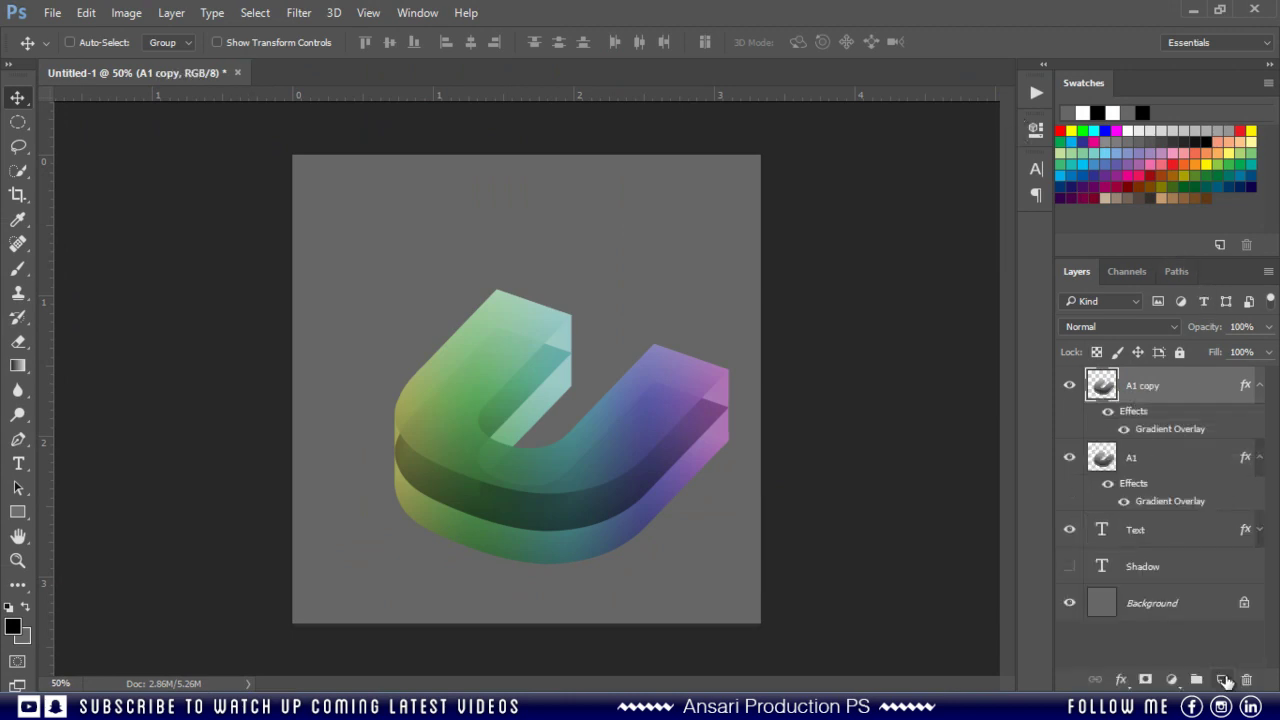
pyautogui.doubleClick(1151, 388)
pyautogui.write('A')
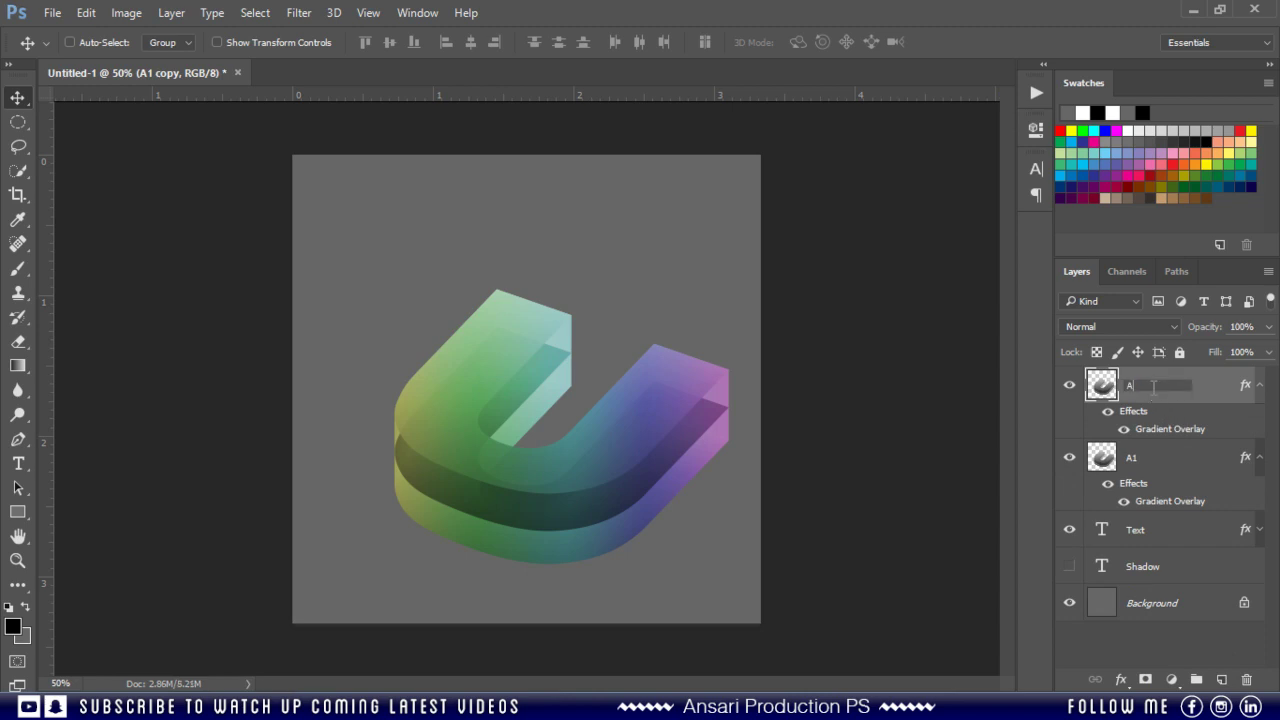
pyautogui.write('2')
pyautogui.press('Return')
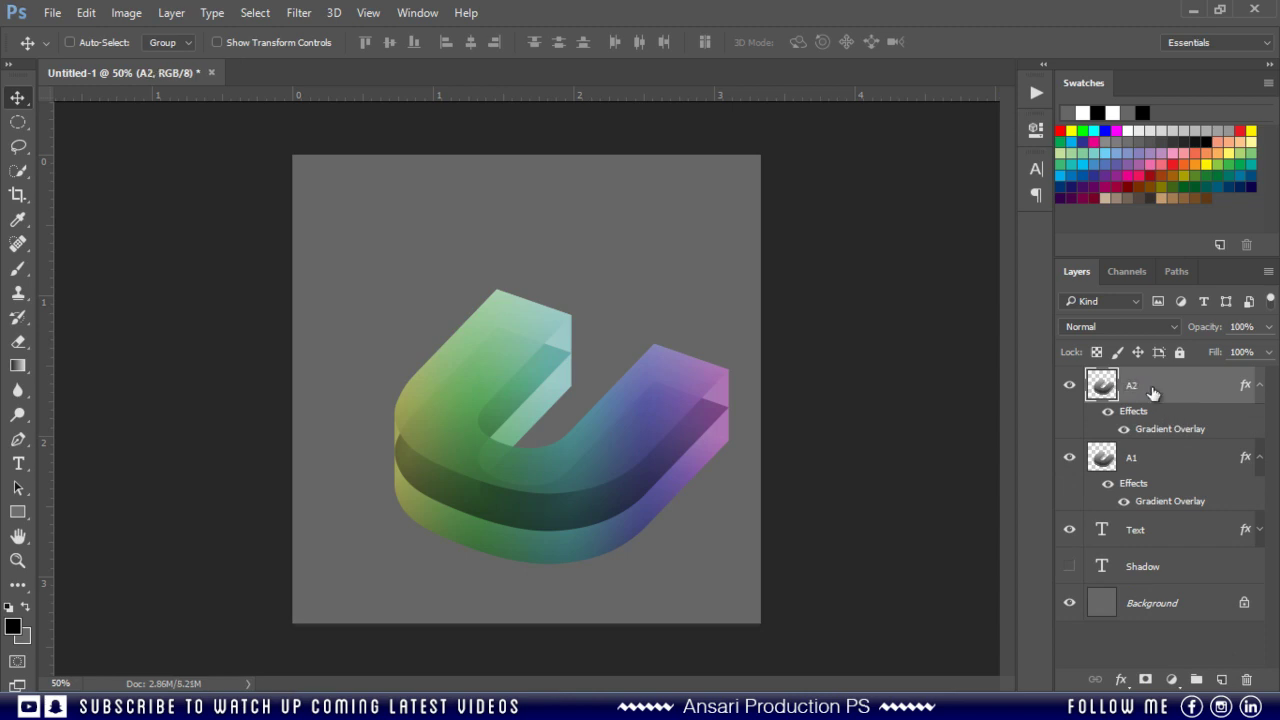
pyautogui.click(1259, 389)
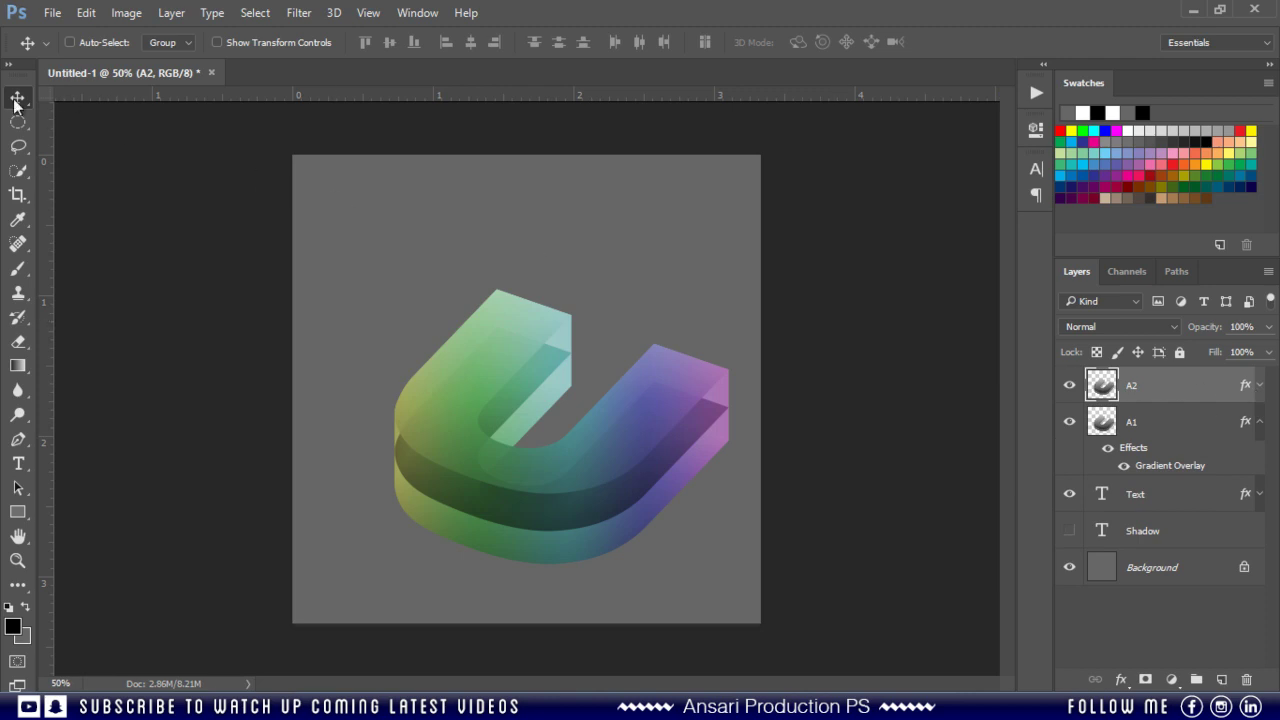
# Move the A2 layer straight up about 40 pixels so it sits offset above A1.
pyautogui.hotkey('shift', 'Up')
pyautogui.hotkey('shift', 'Up')
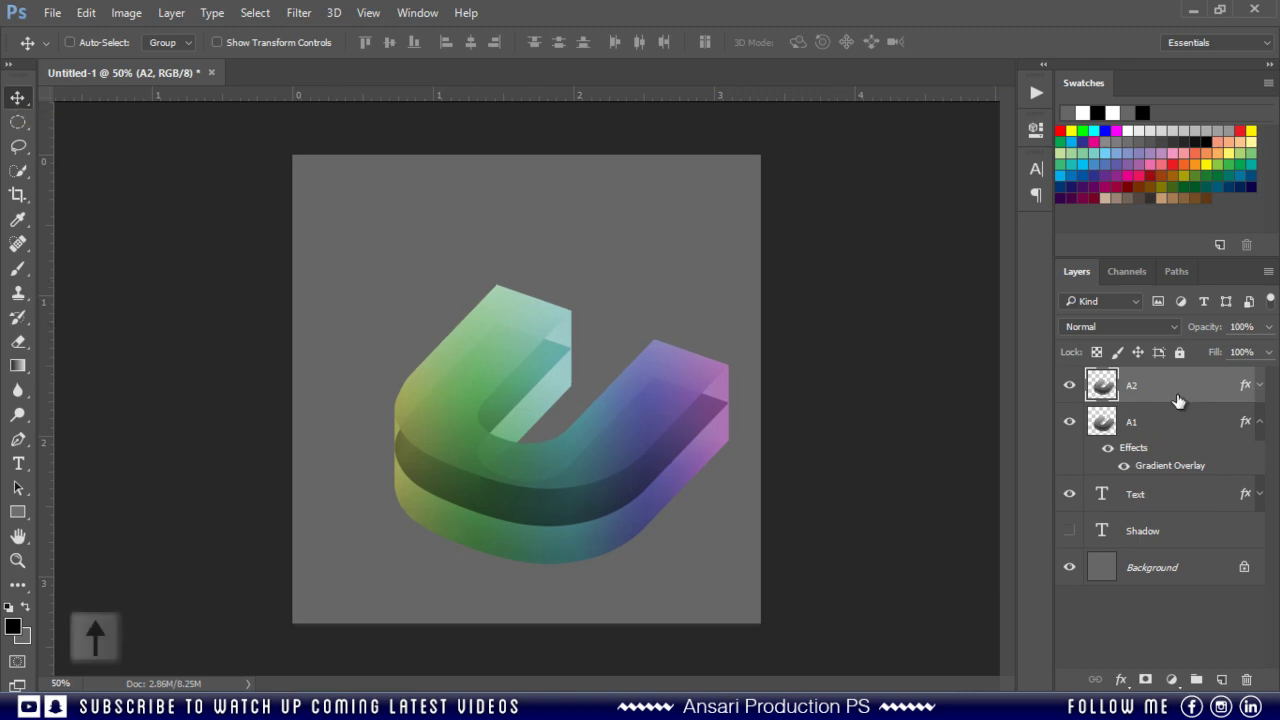
pyautogui.hotkey('shift', 'Up')
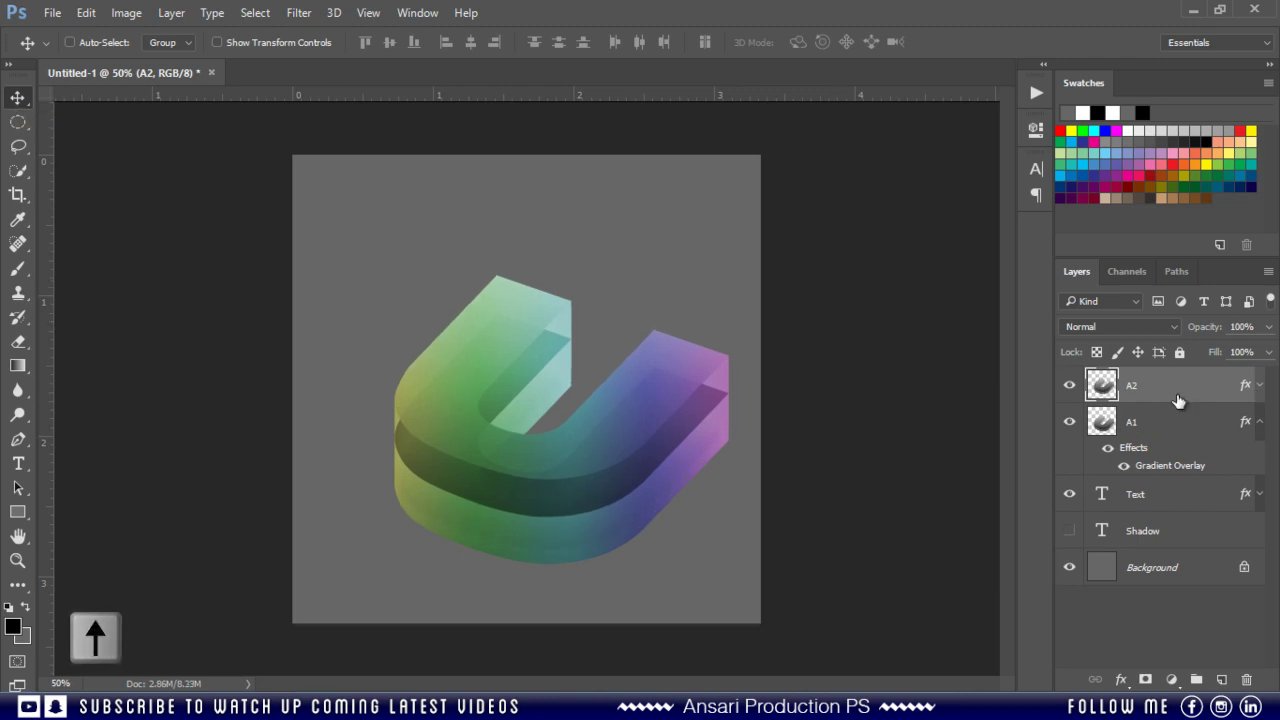
pyautogui.press('Up')
pyautogui.press('Up')
pyautogui.press('Up')
pyautogui.press('Up')
pyautogui.press('Up')
pyautogui.press('Up')
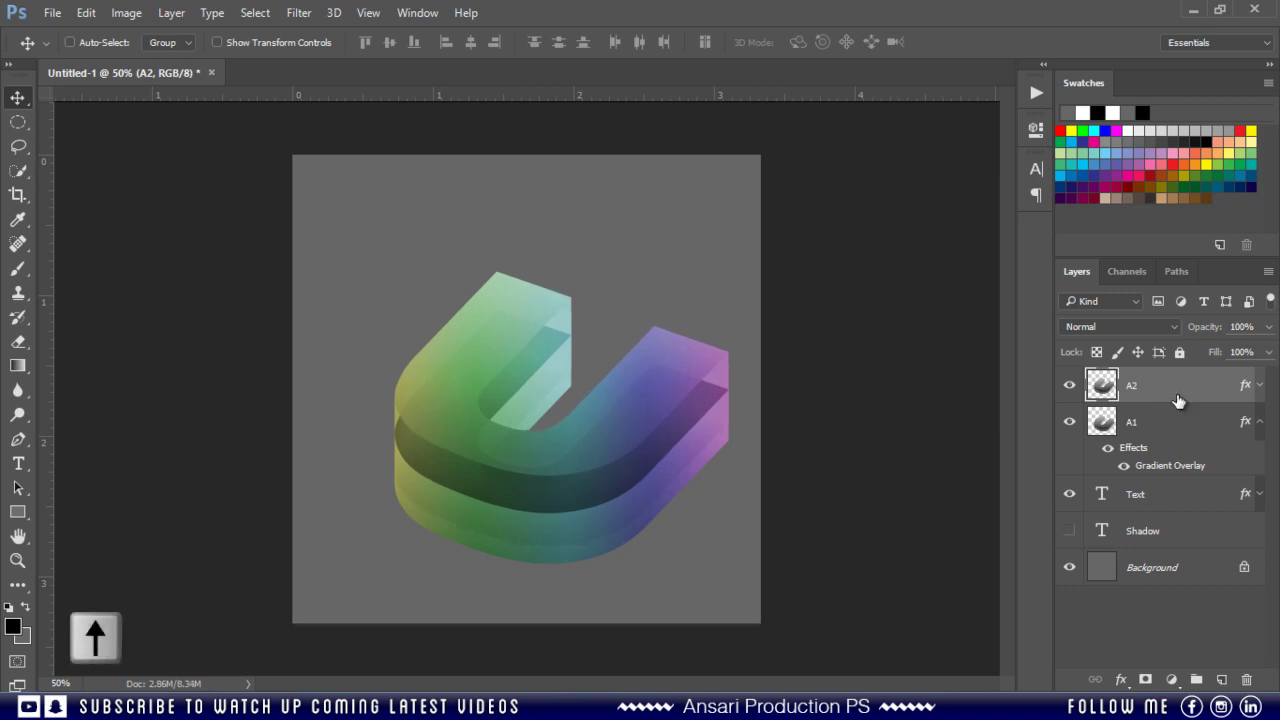
pyautogui.press('Up')
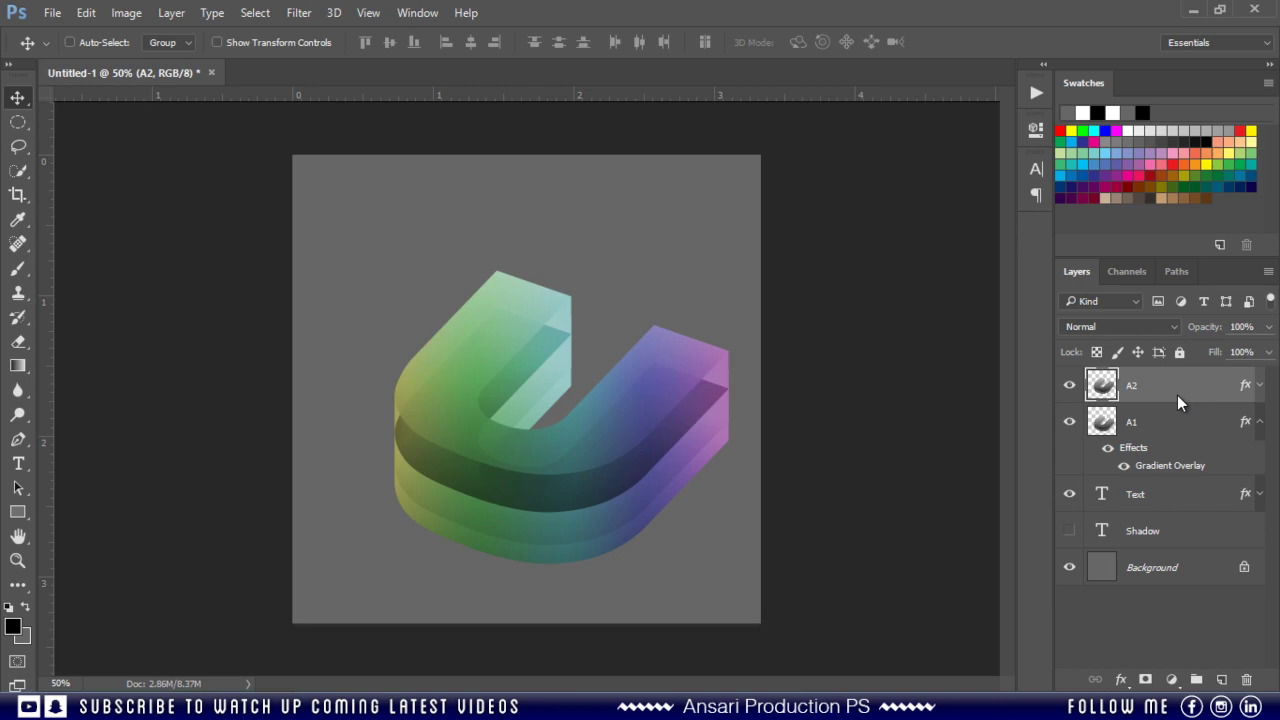
# Set A2's gradient overlay to Normal blend mode, 20% opacity, reversed gradient and 180° angle, and apply the layer style.
pyautogui.doubleClick(1248, 389)
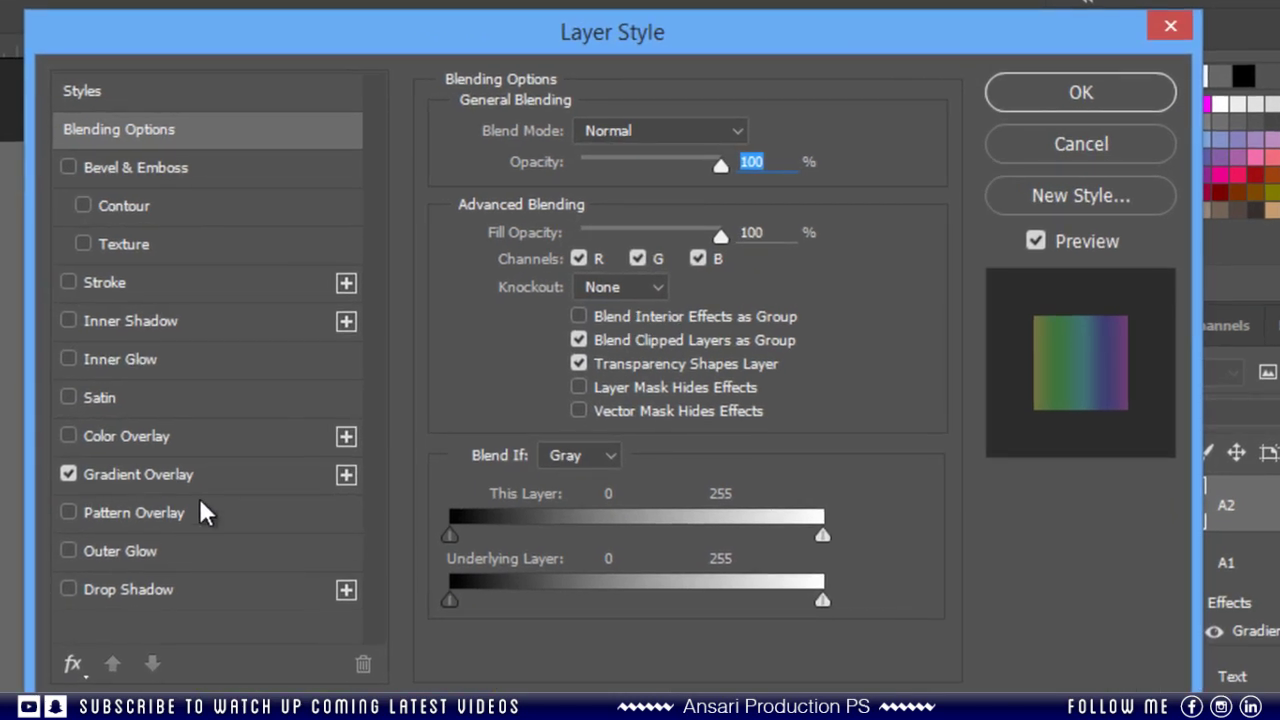
pyautogui.click(228, 478)
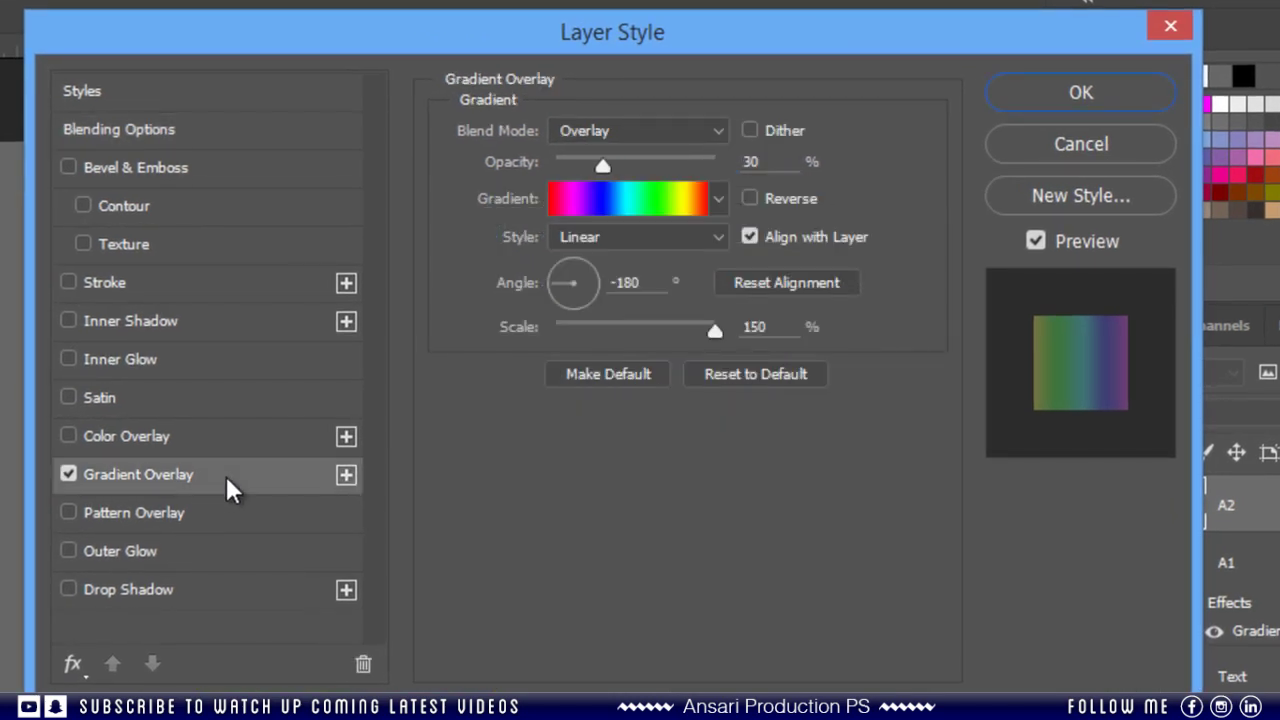
pyautogui.click(665, 140)
pyautogui.click(657, 158)
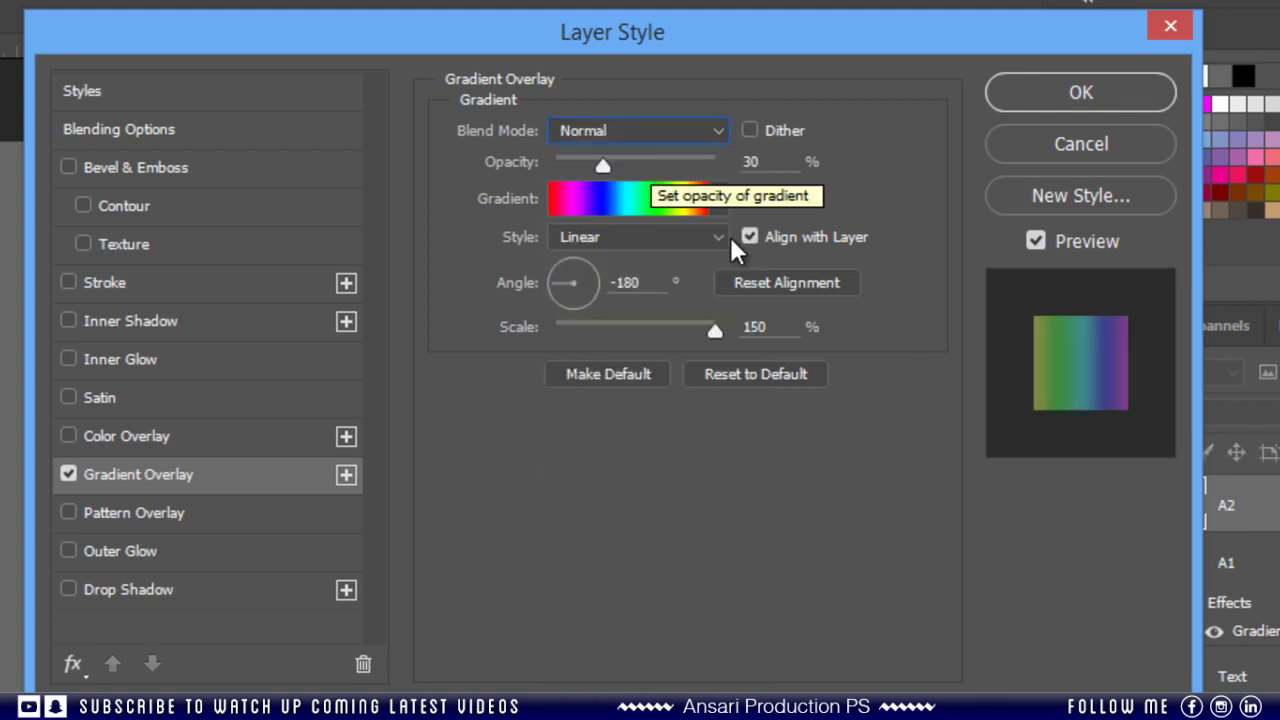
pyautogui.click(768, 161)
pyautogui.write('20')
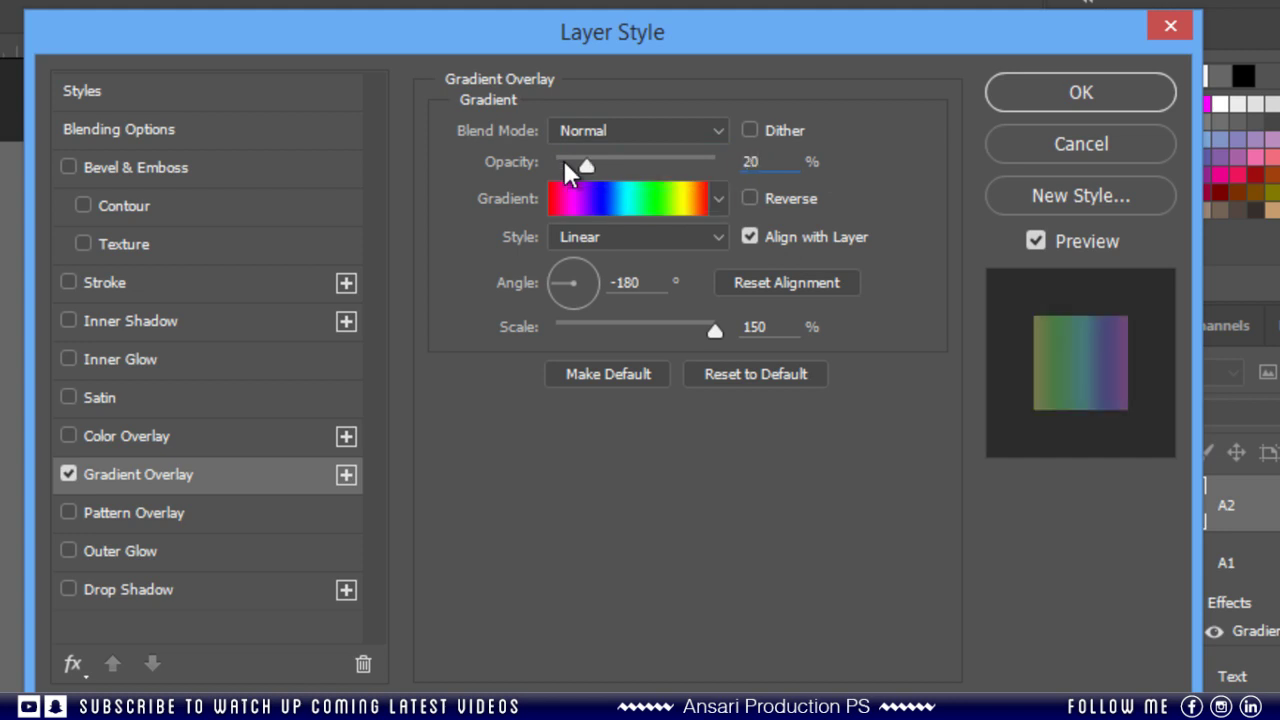
pyautogui.click(749, 198)
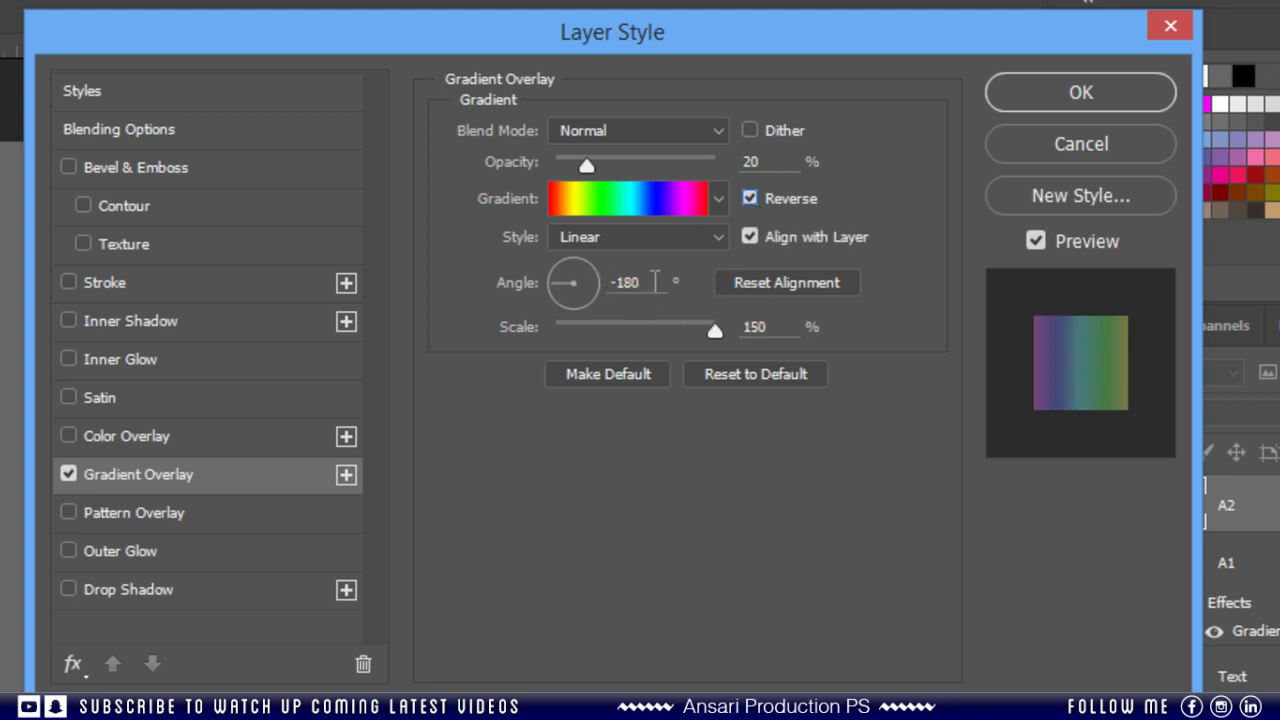
pyautogui.click(622, 282)
pyautogui.moveTo(622, 282); pyautogui.dragTo(493, 270)
pyautogui.write('180')
pyautogui.click(1135, 92)
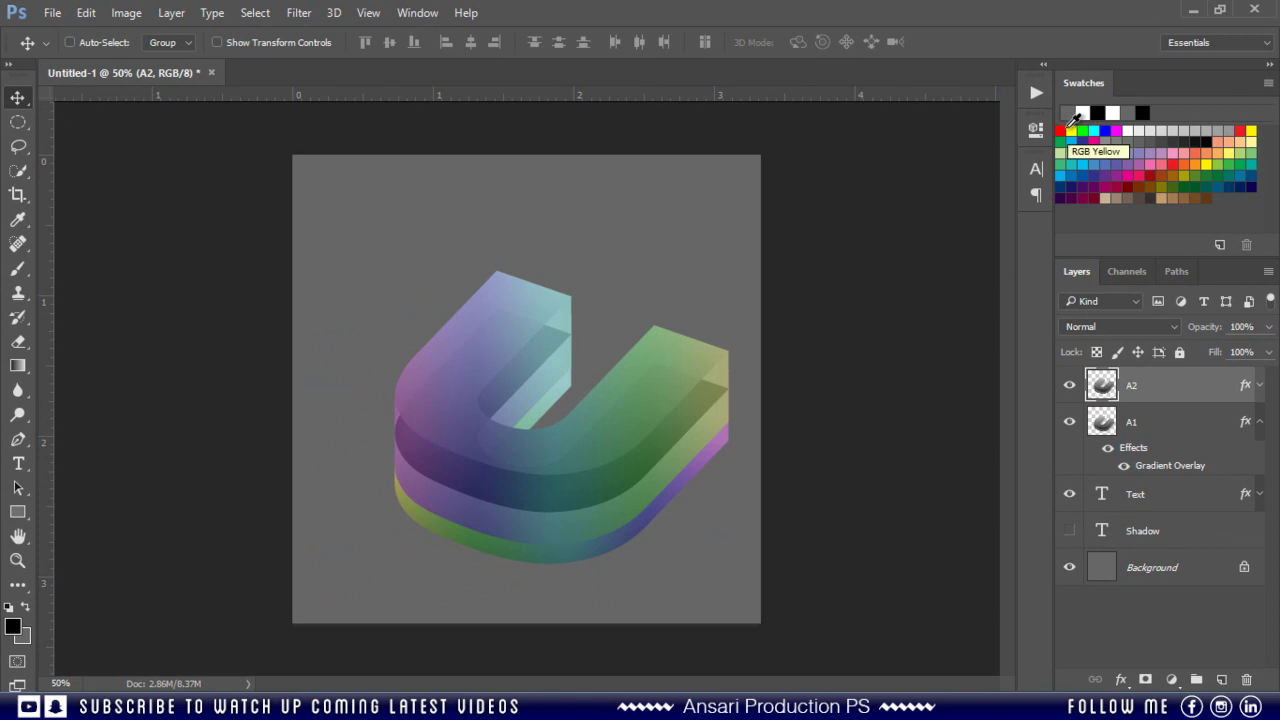
# Set the A2 layer's blend mode to Overlay and duplicate it as a layer named A3.
pyautogui.click(1126, 325)
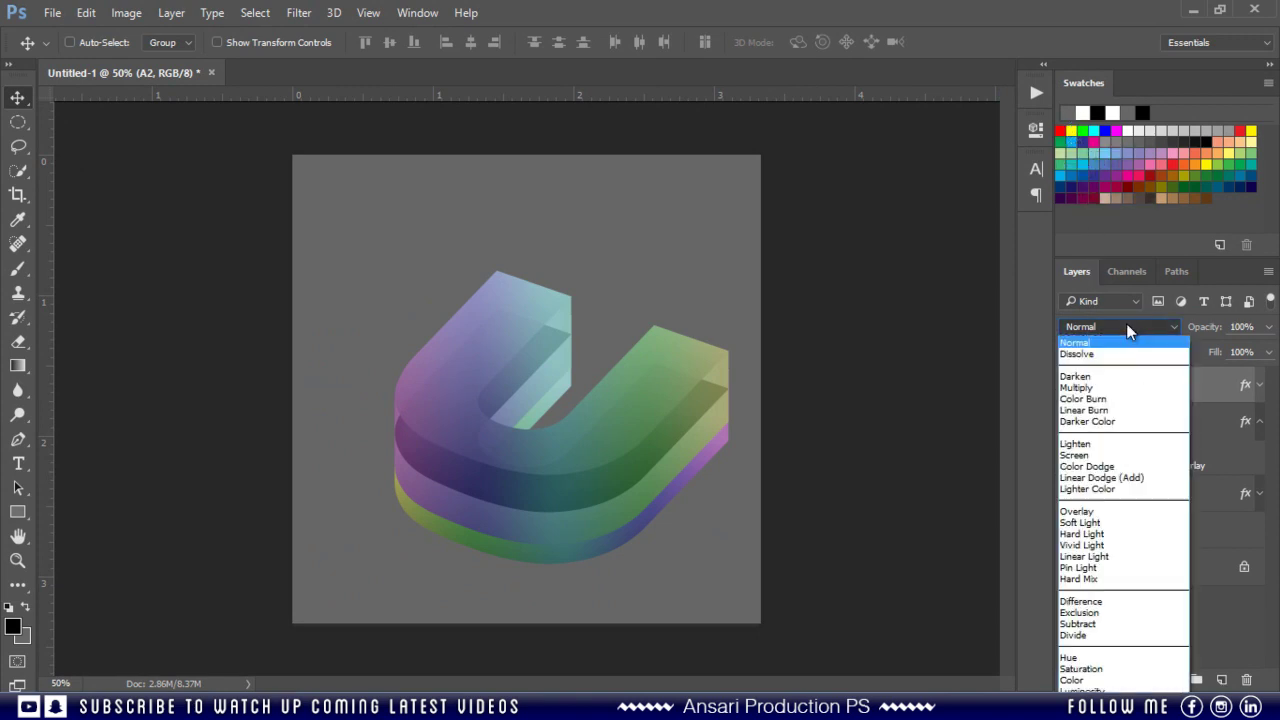
pyautogui.click(1085, 512)
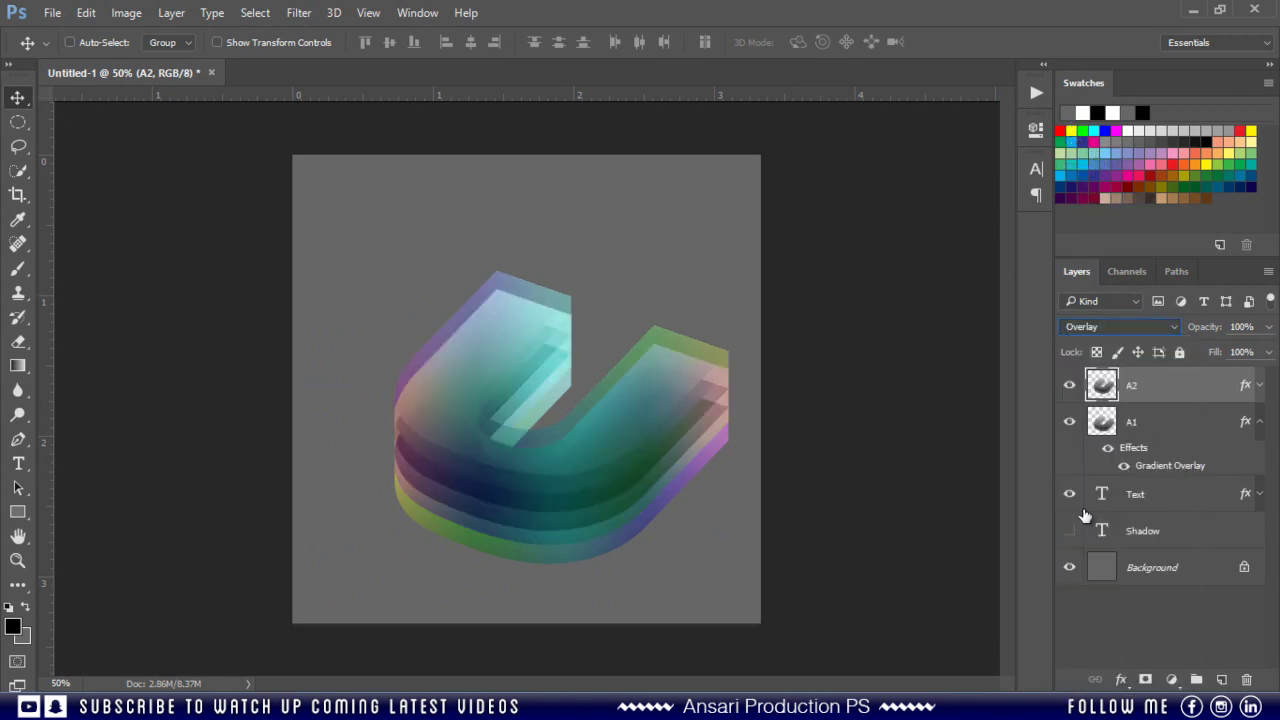
pyautogui.moveTo(1190, 400); pyautogui.dragTo(1221, 679)
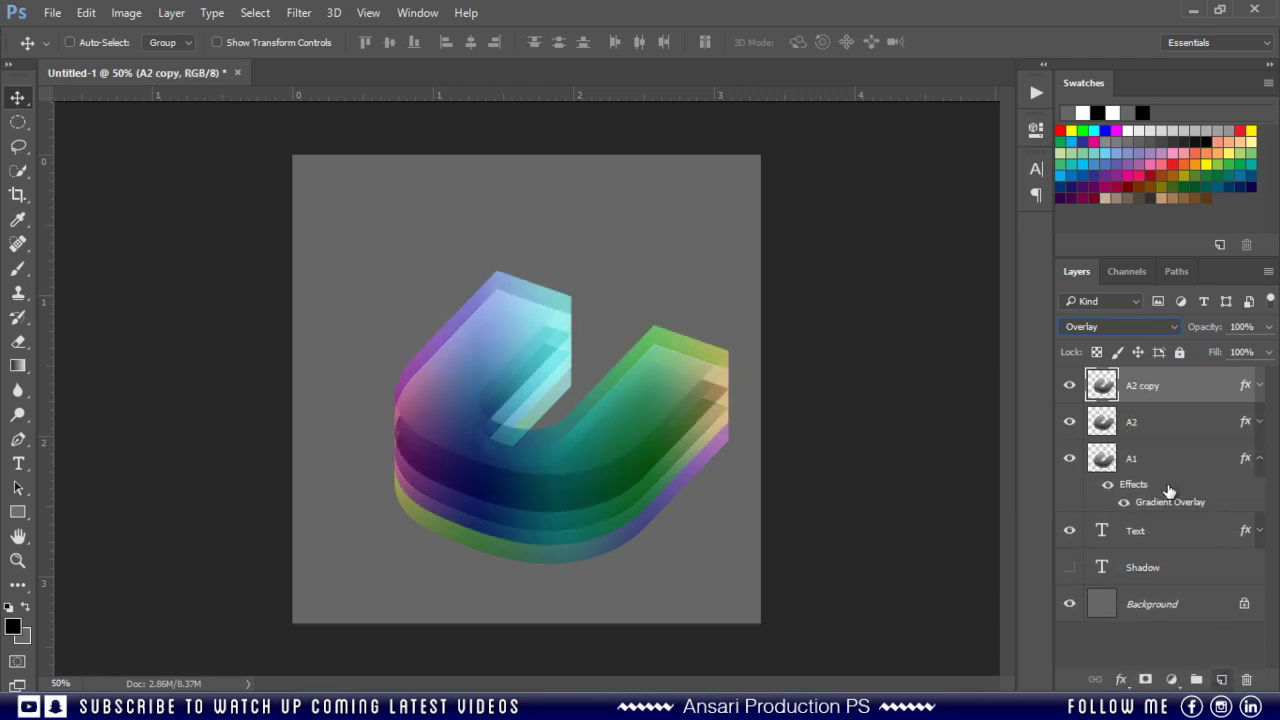
pyautogui.doubleClick(1145, 385)
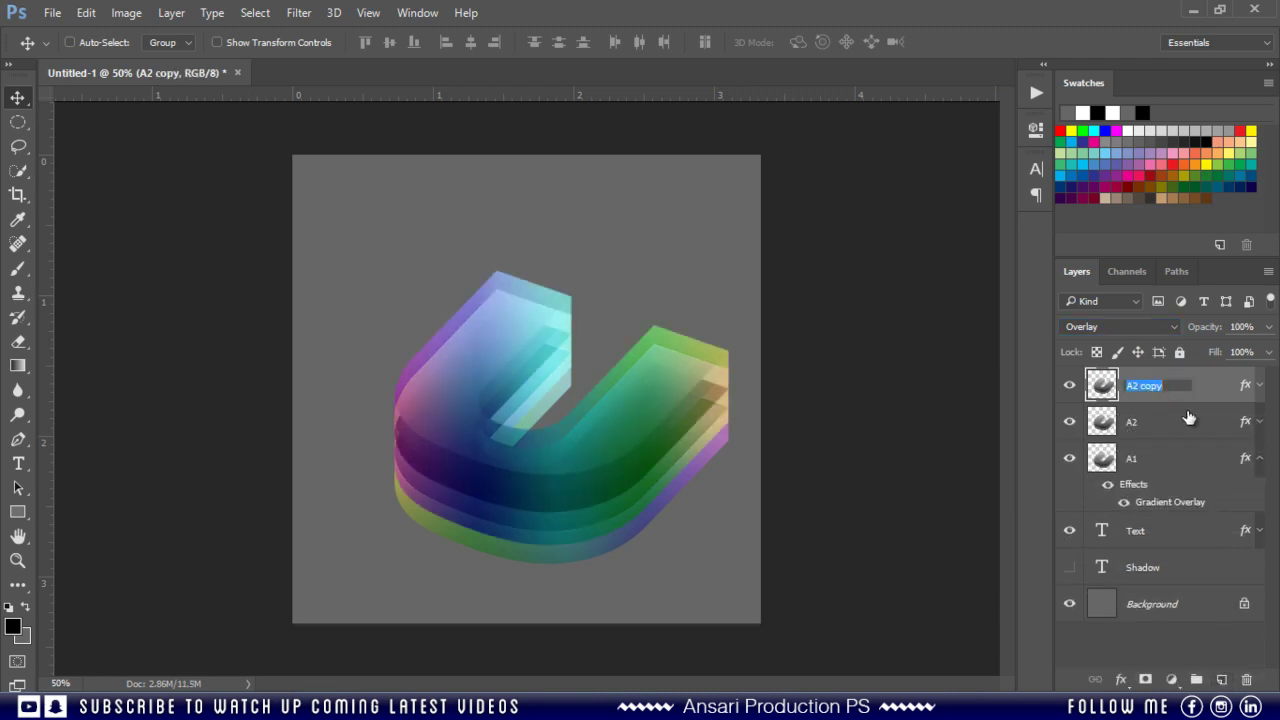
pyautogui.write('A3')
pyautogui.press('Return')
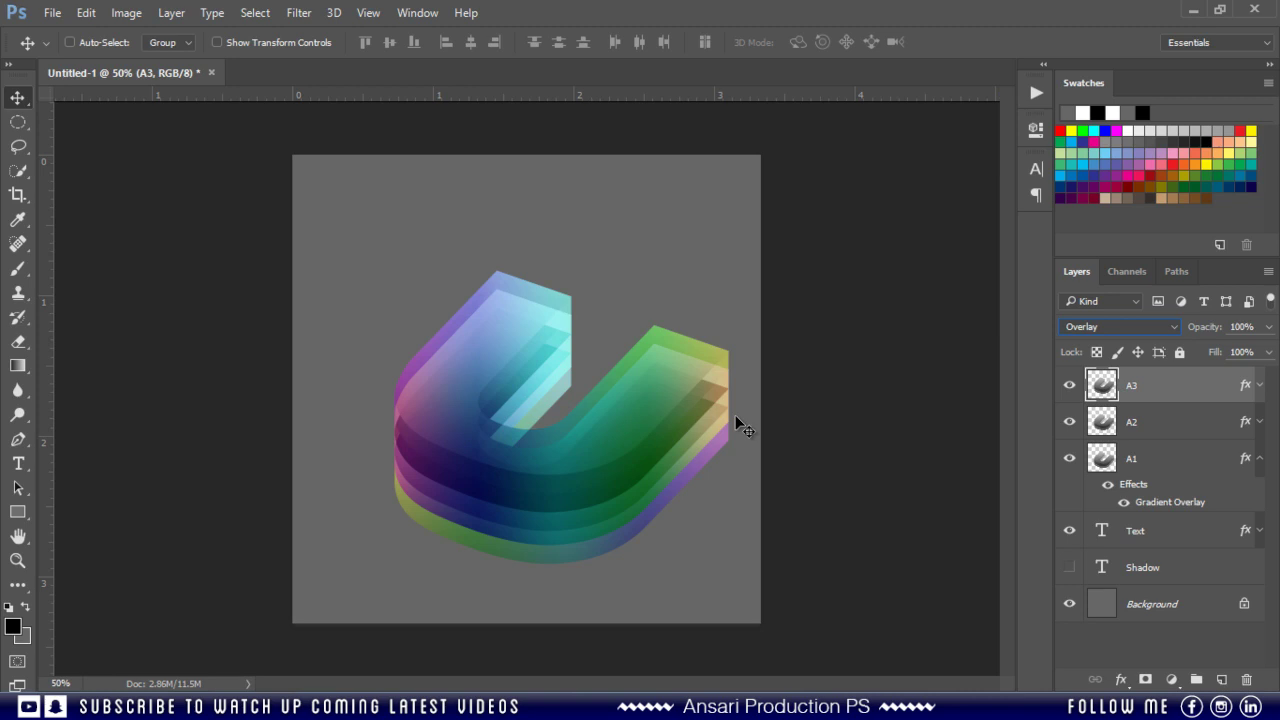
pyautogui.hotkey('shift', '-')
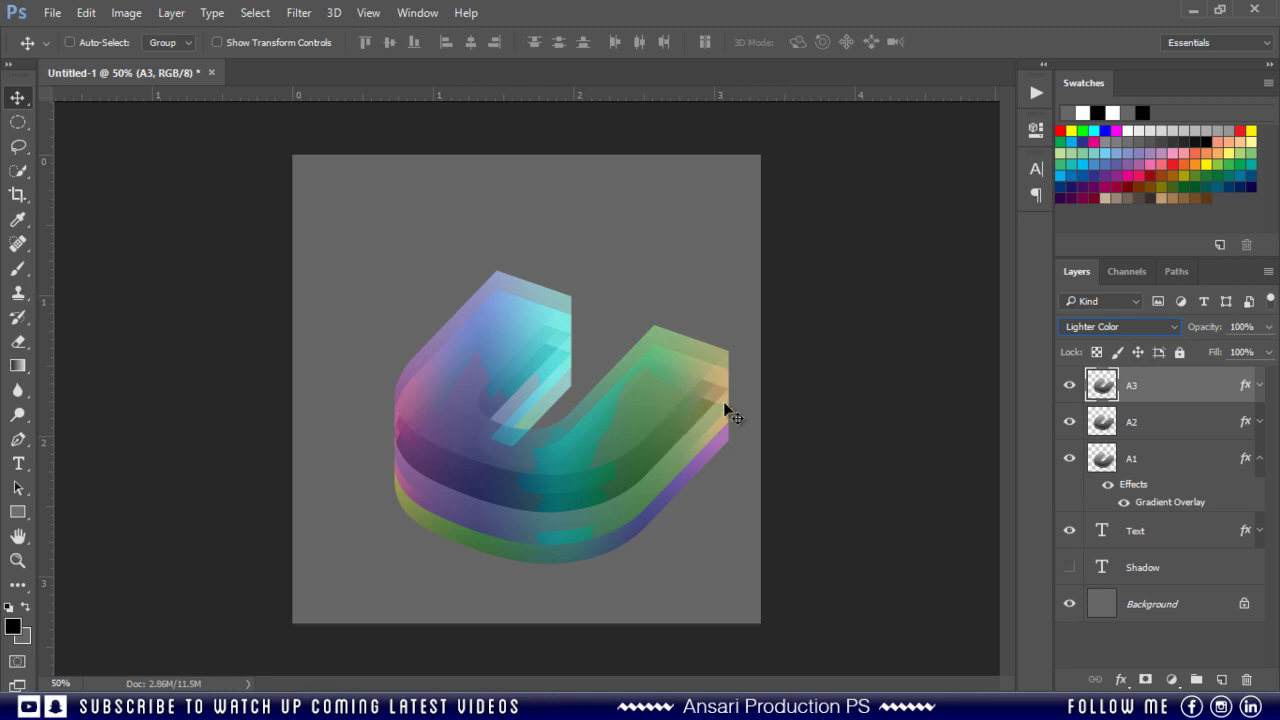
pyautogui.click(1117, 330)
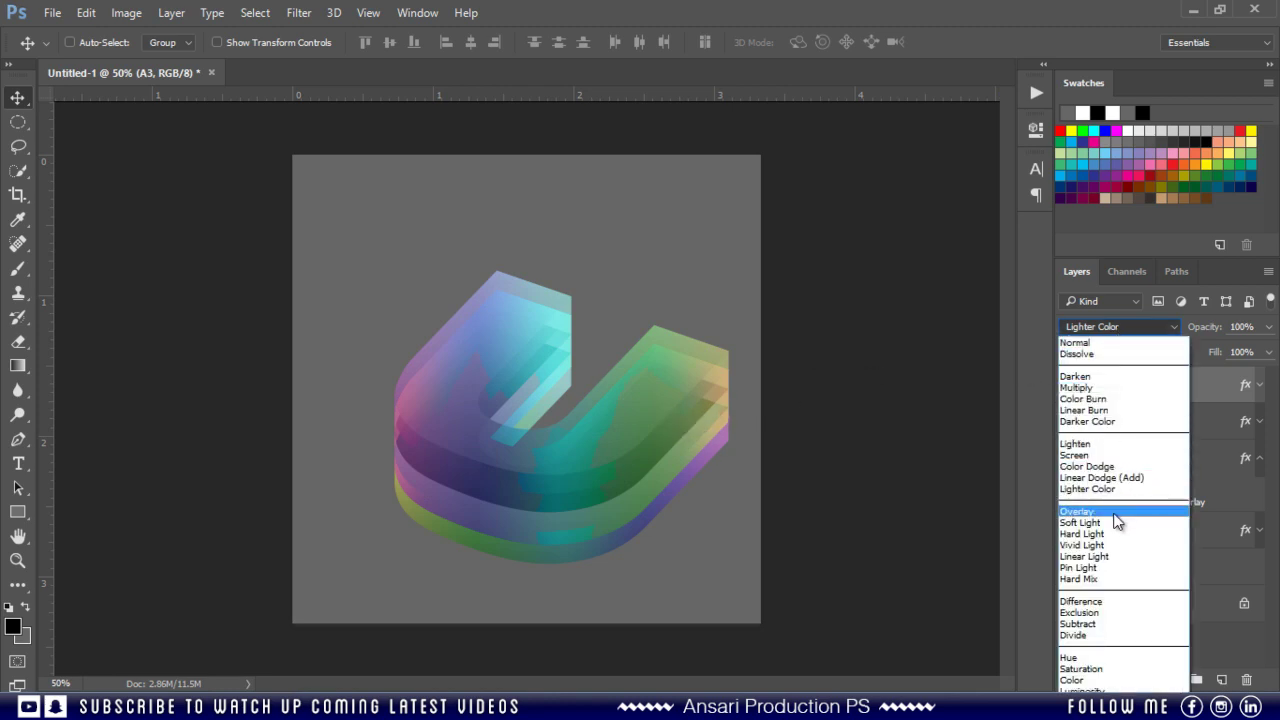
pyautogui.click(1080, 511)
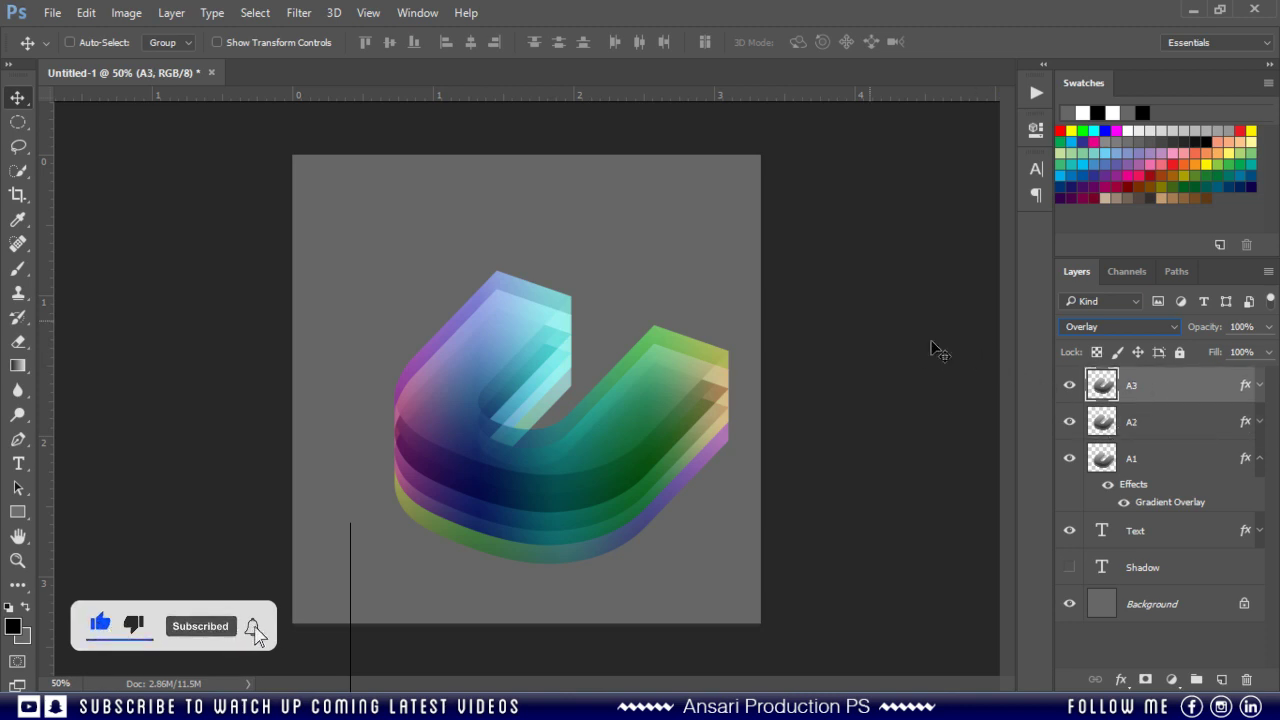
# Nudge the A3 layer straight up about 20 pixels so it sits slightly above A2.
pyautogui.click(18, 121)
pyautogui.click(20, 97)
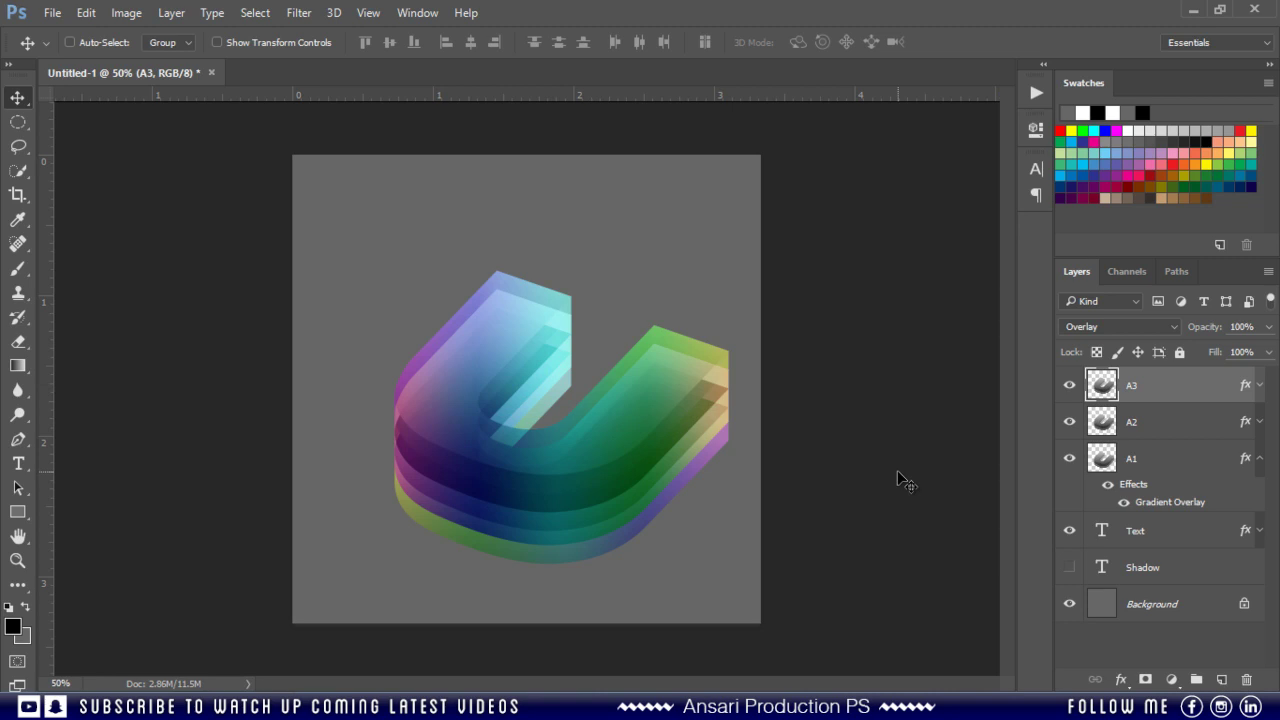
pyautogui.press('Up')
pyautogui.press('Up')
pyautogui.press('Up')
pyautogui.press('Up')
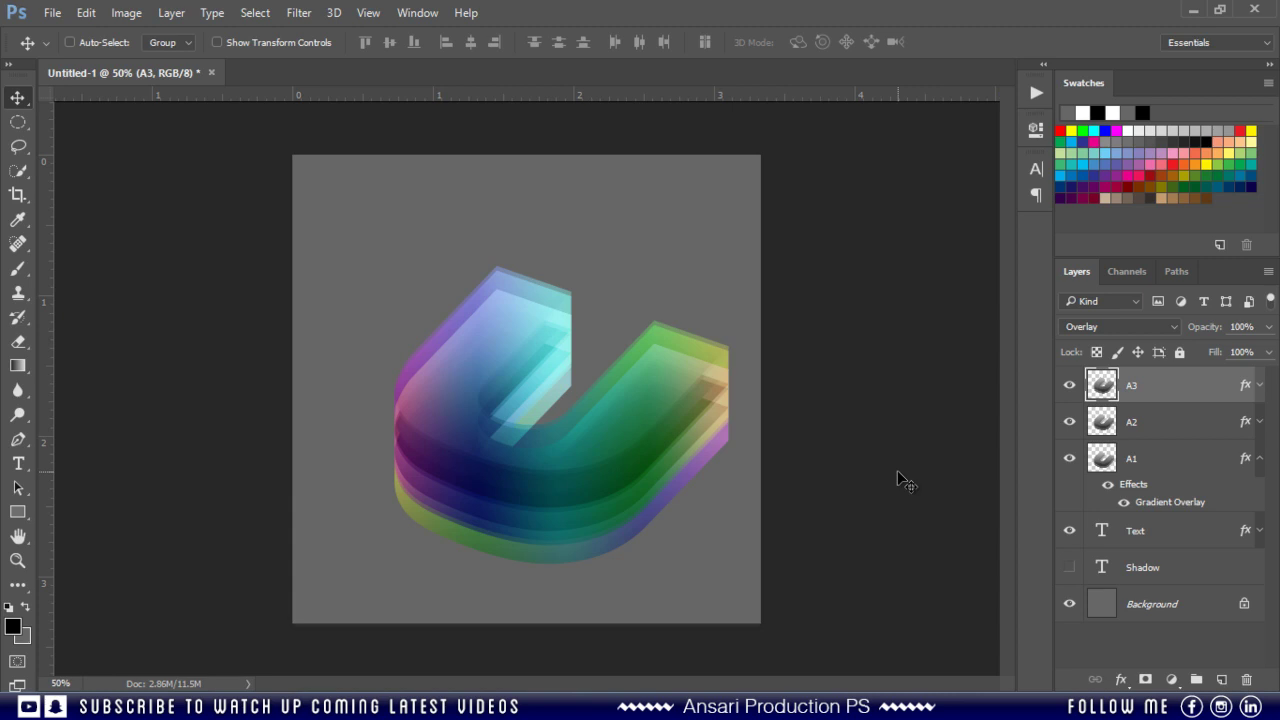
pyautogui.press('Up')
pyautogui.press('Up')
pyautogui.press('Up')
pyautogui.press('Up')
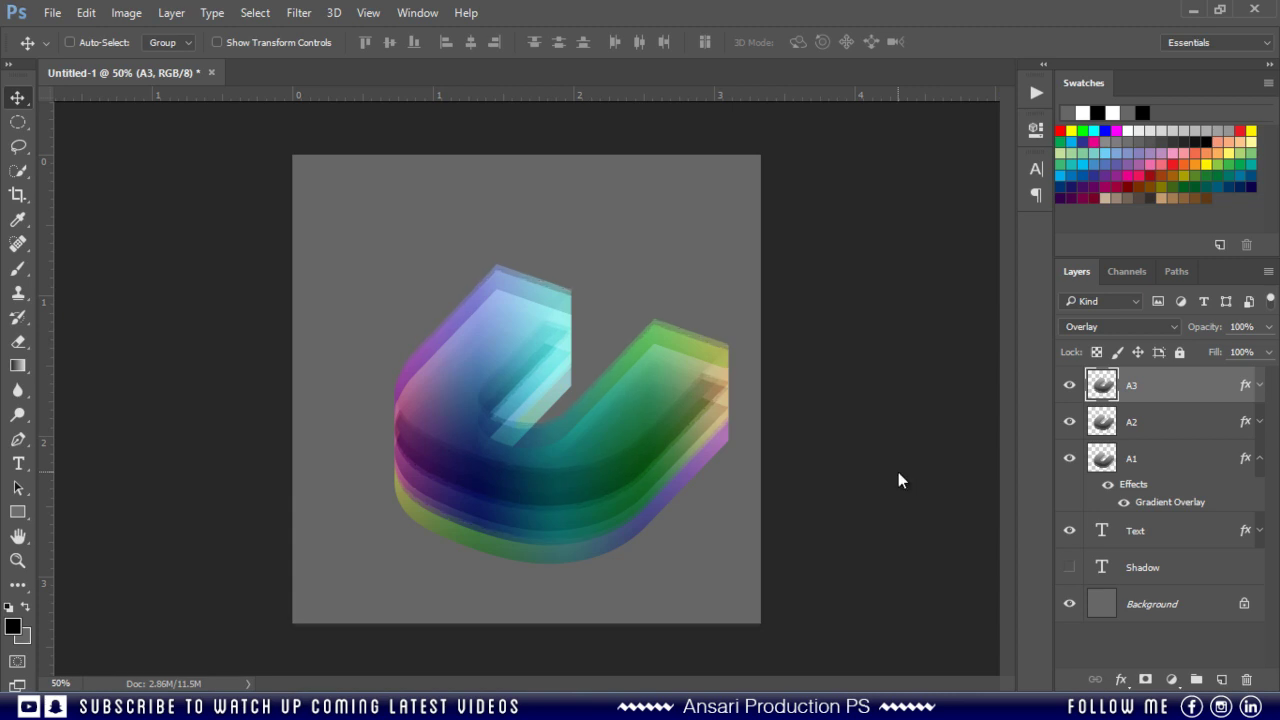
pyautogui.press('Up')
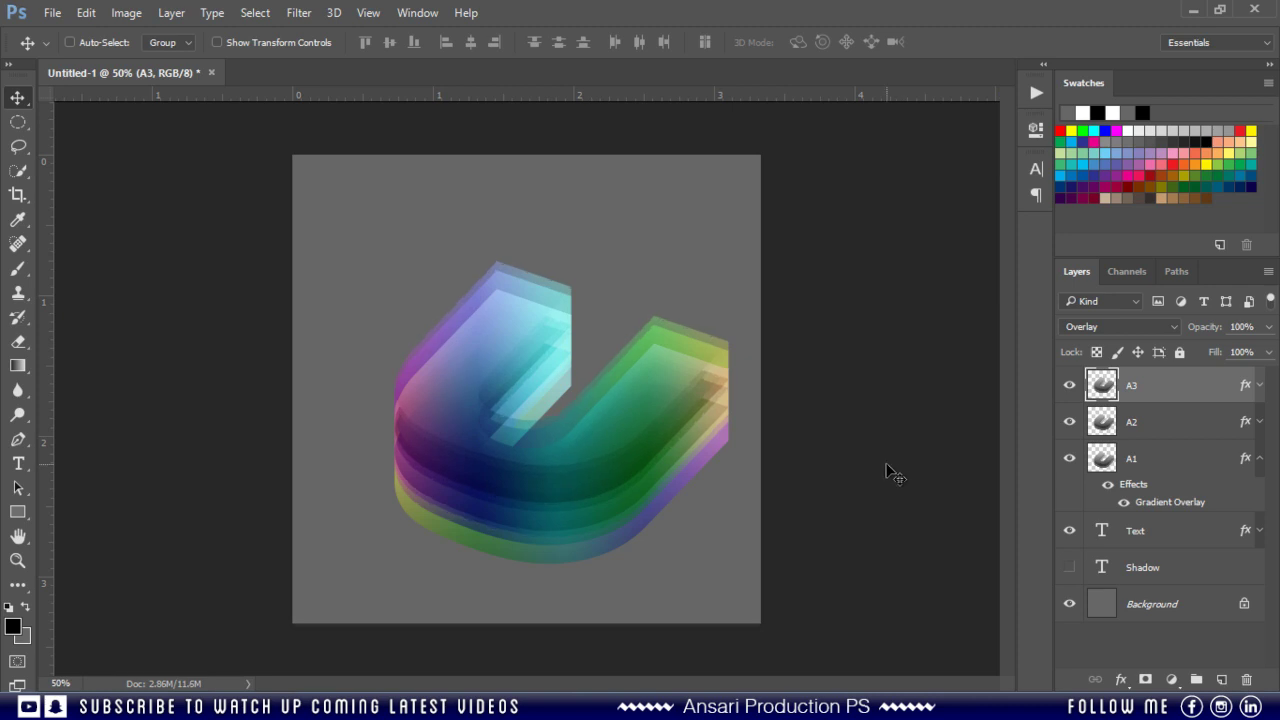
# Set A3's gradient overlay to 100% opacity with the Blue, Red, Yellow gradient preset.
pyautogui.doubleClick(1245, 387)
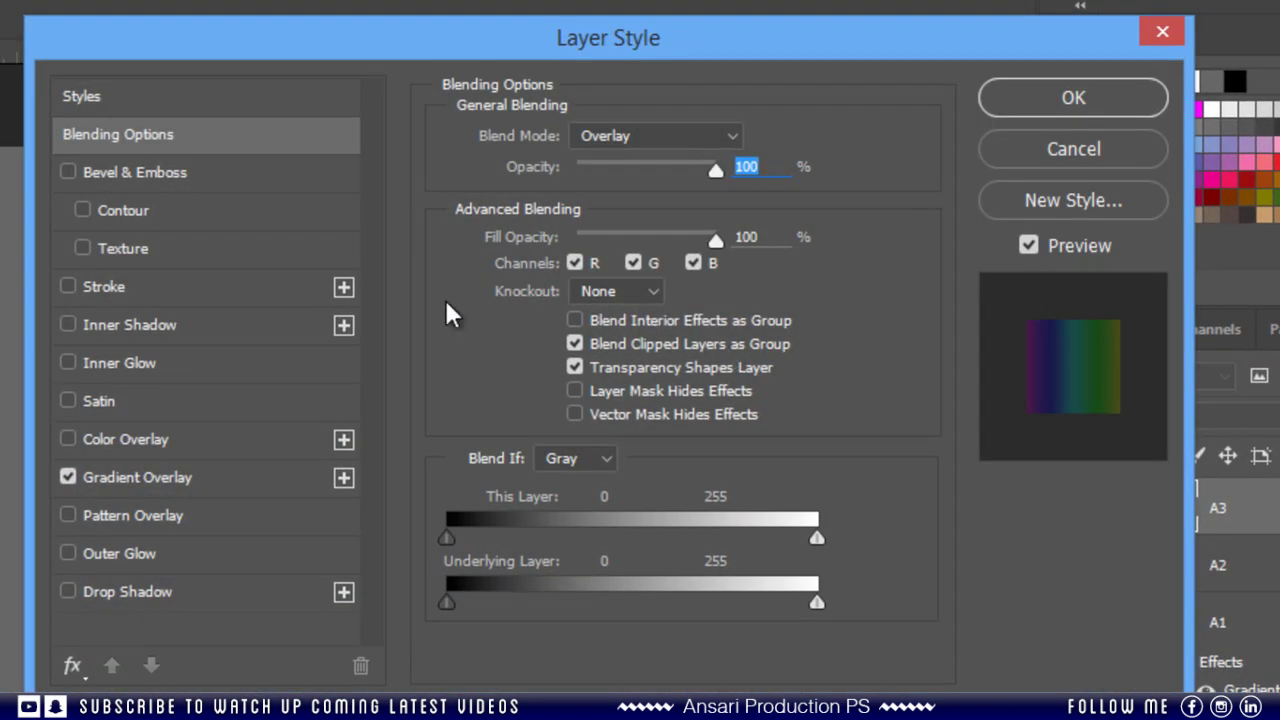
pyautogui.click(243, 480)
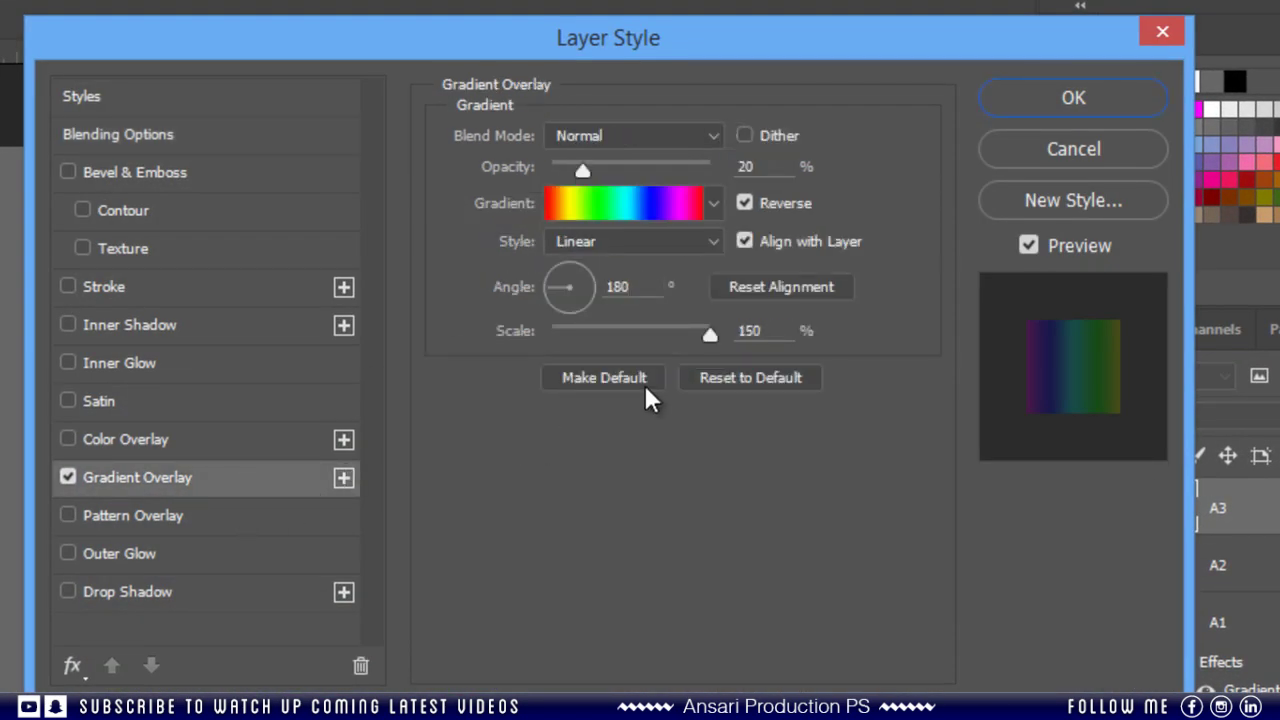
pyautogui.doubleClick(768, 166)
pyautogui.write('1')
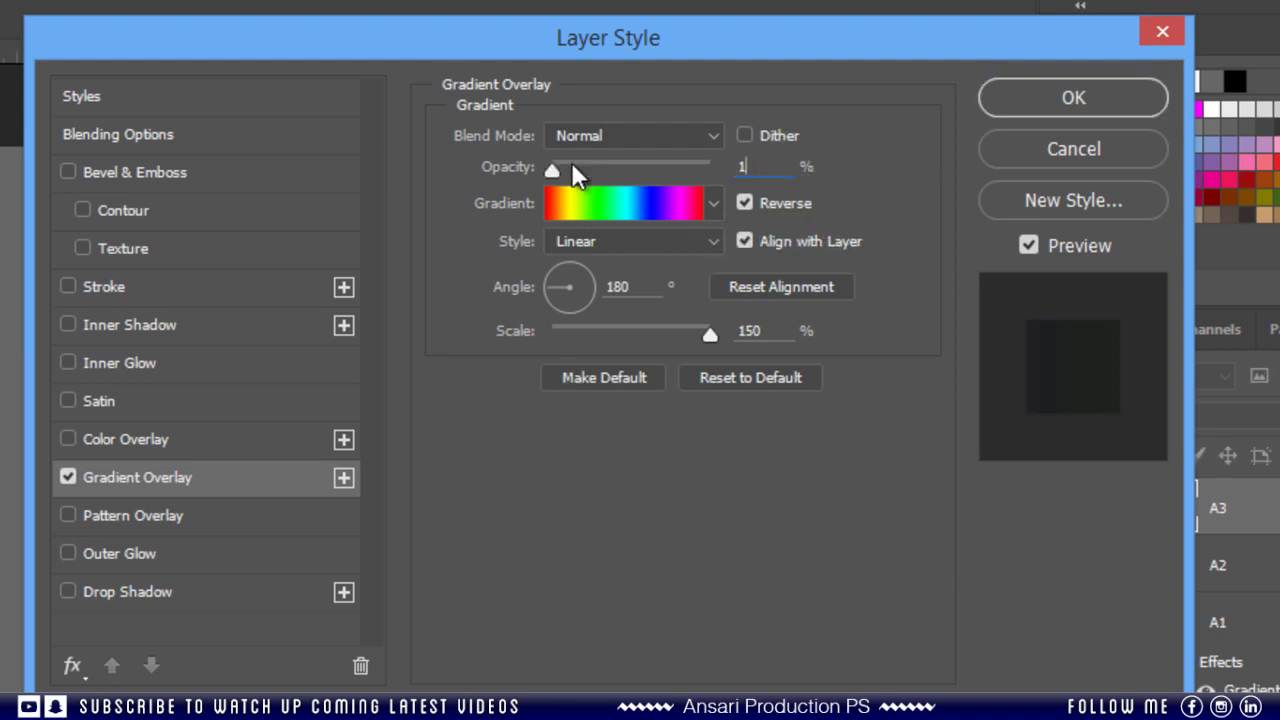
pyautogui.write('00')
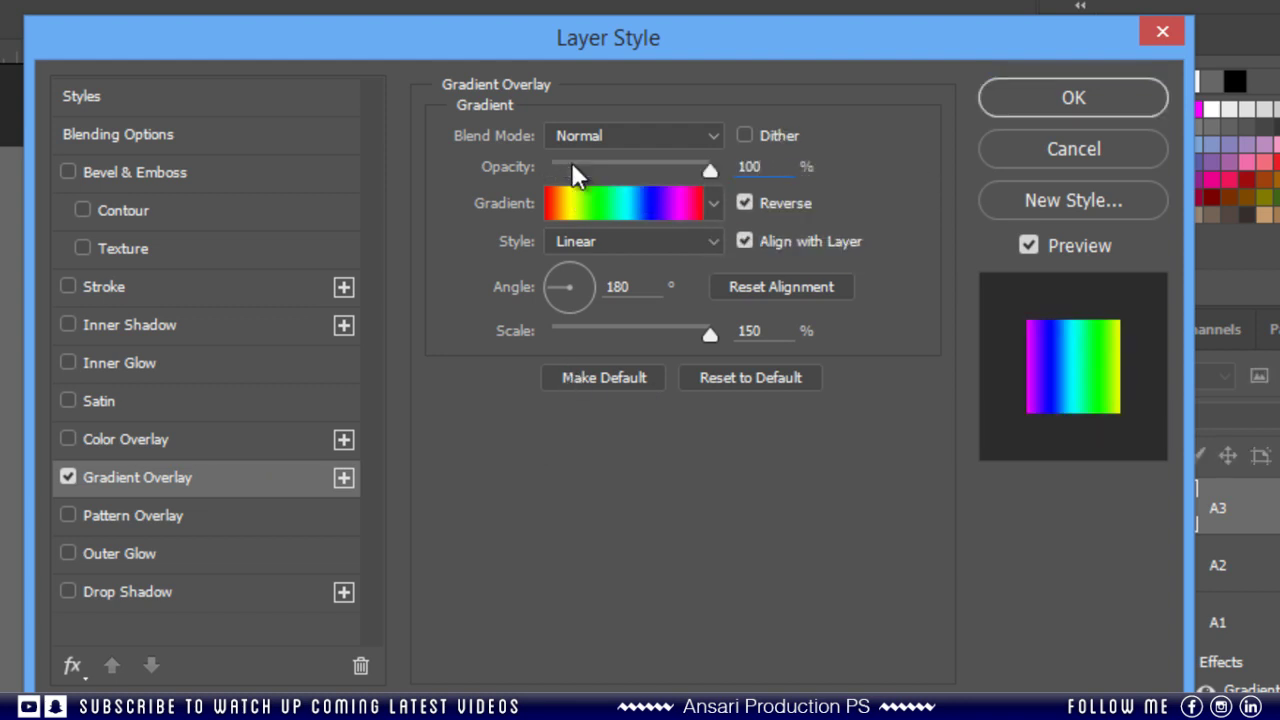
pyautogui.click(642, 209)
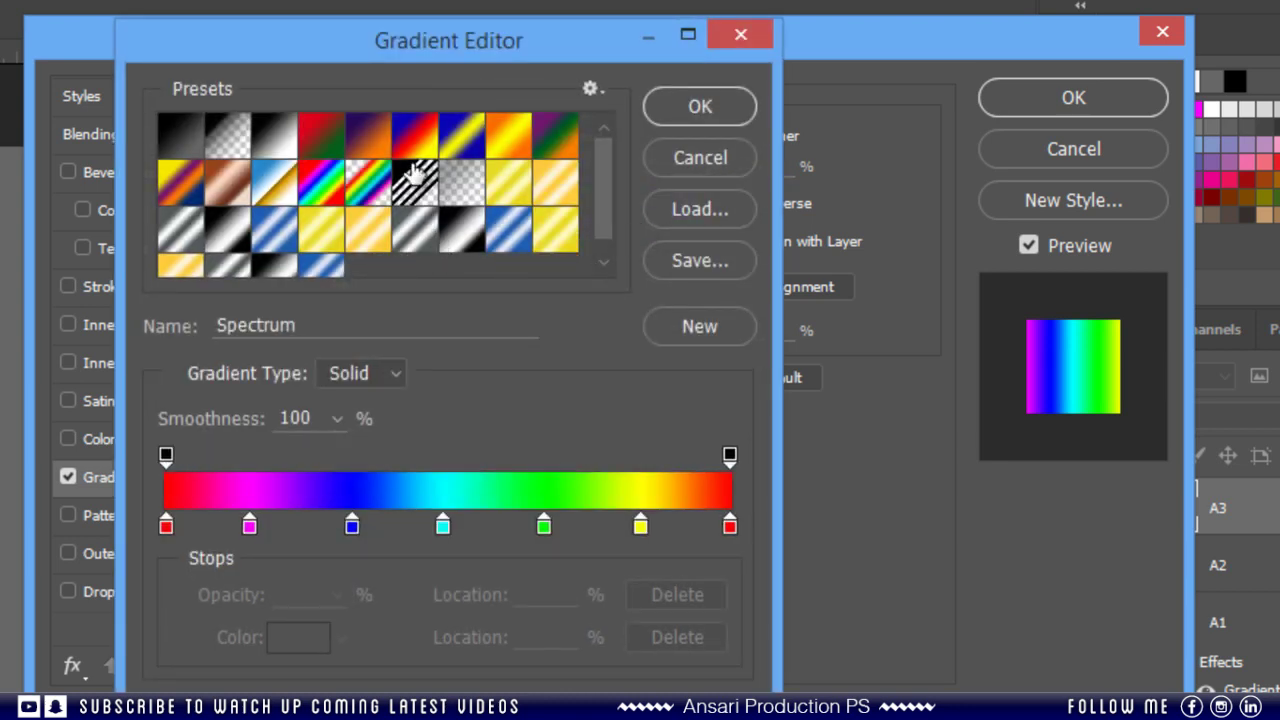
pyautogui.click(413, 146)
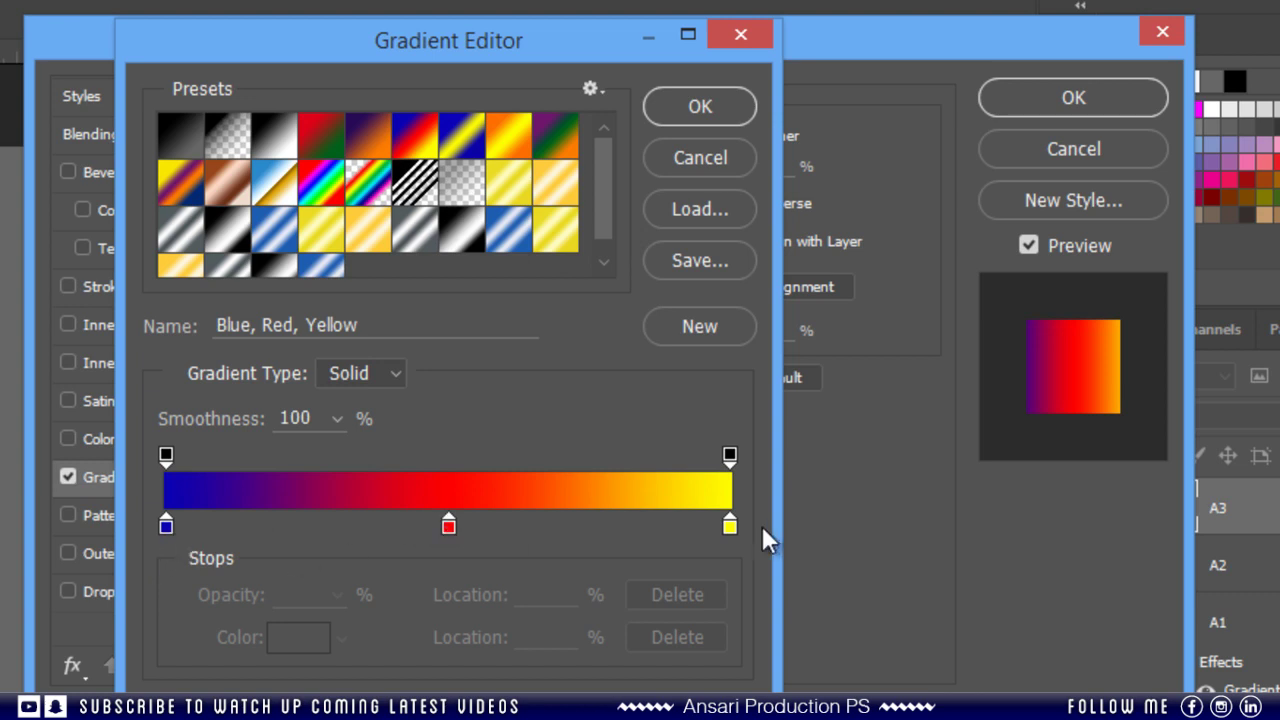
pyautogui.click(697, 113)
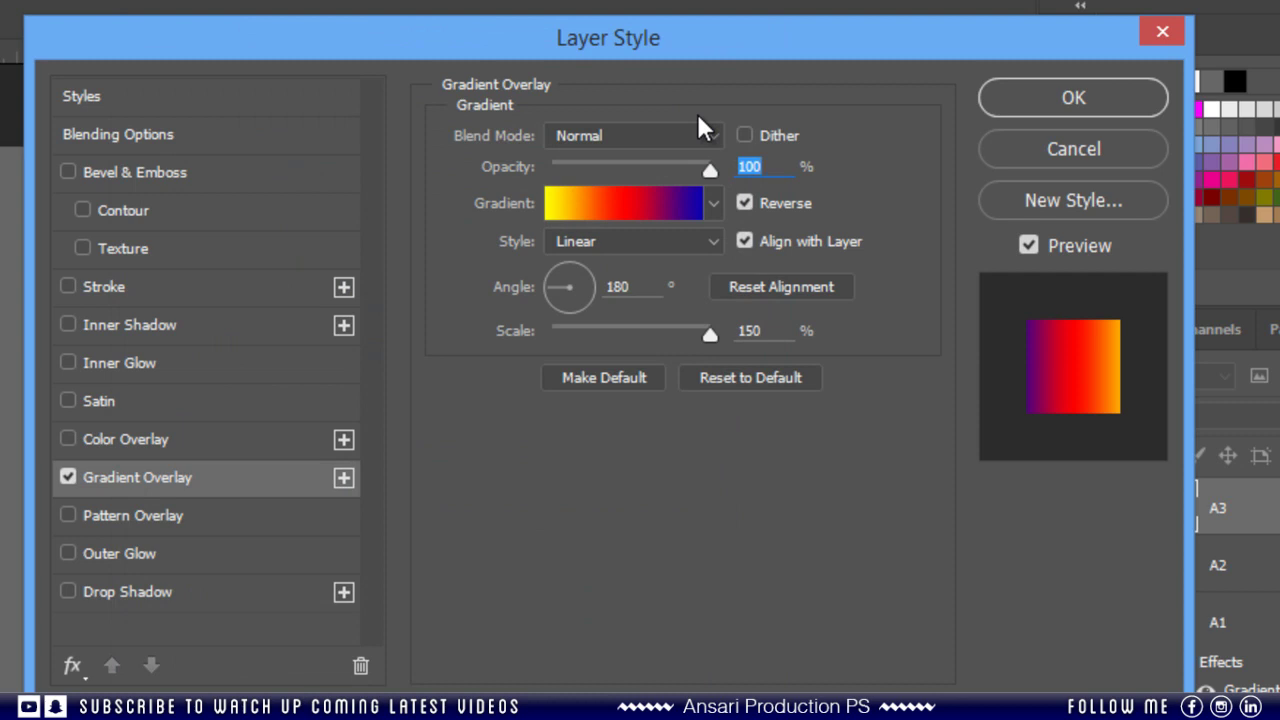
# Turn off Reverse for A3's gradient overlay, set its angle to 90° and scale to 100%, and apply the layer style.
pyautogui.click(742, 205)
pyautogui.click(622, 286)
pyautogui.doubleClick(620, 286)
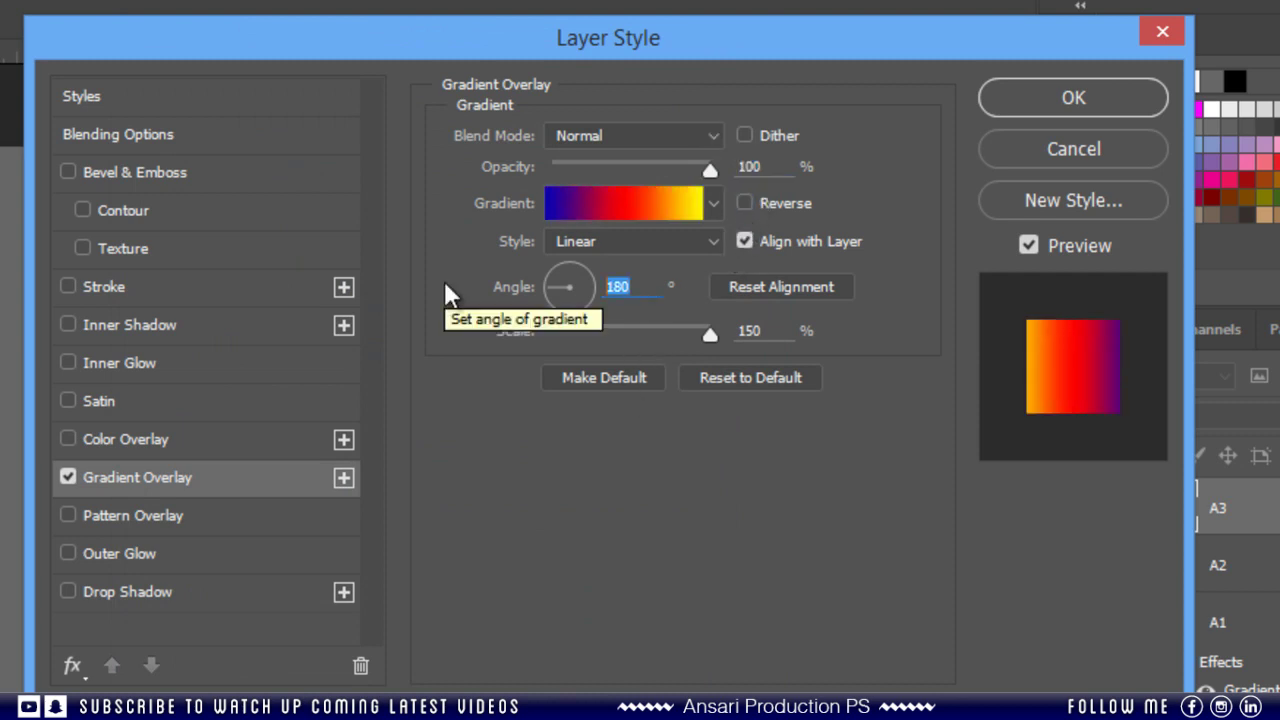
pyautogui.write('90')
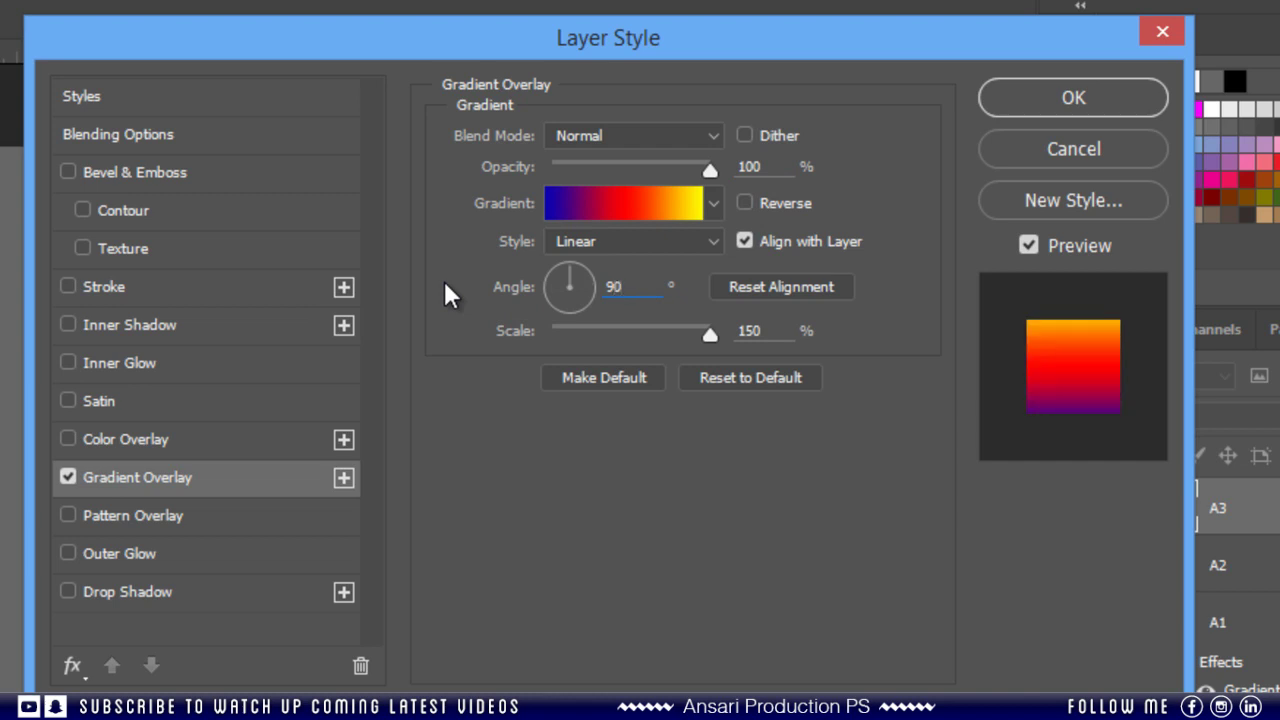
pyautogui.doubleClick(778, 331)
pyautogui.write('100')
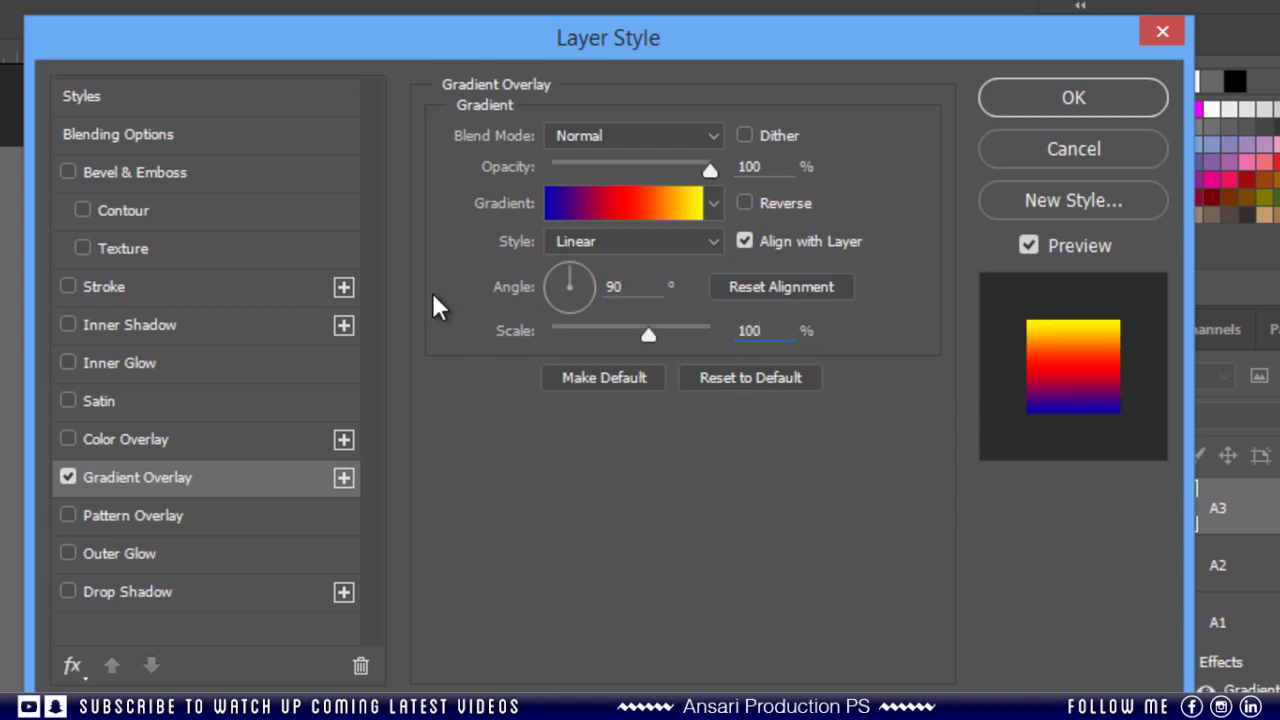
pyautogui.click(1095, 100)
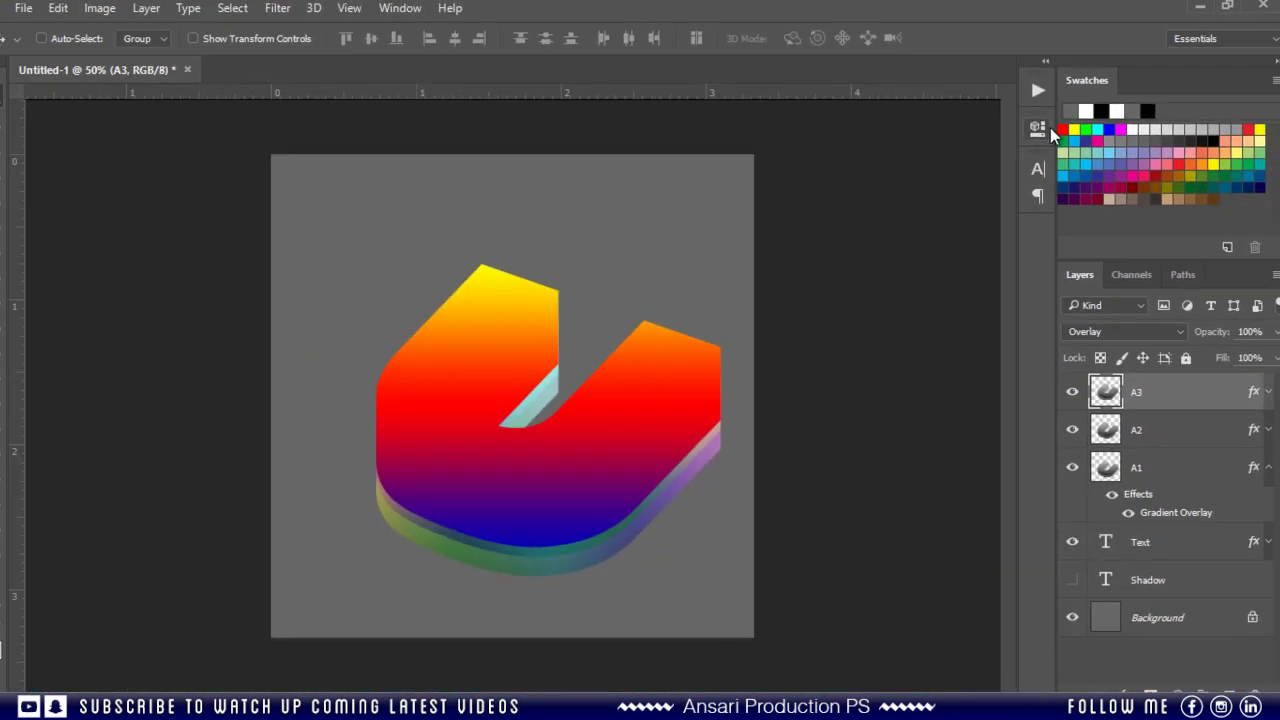
# Set the A3 layer's blend mode to Color Dodge and its opacity to 20%.
pyautogui.click(1123, 333)
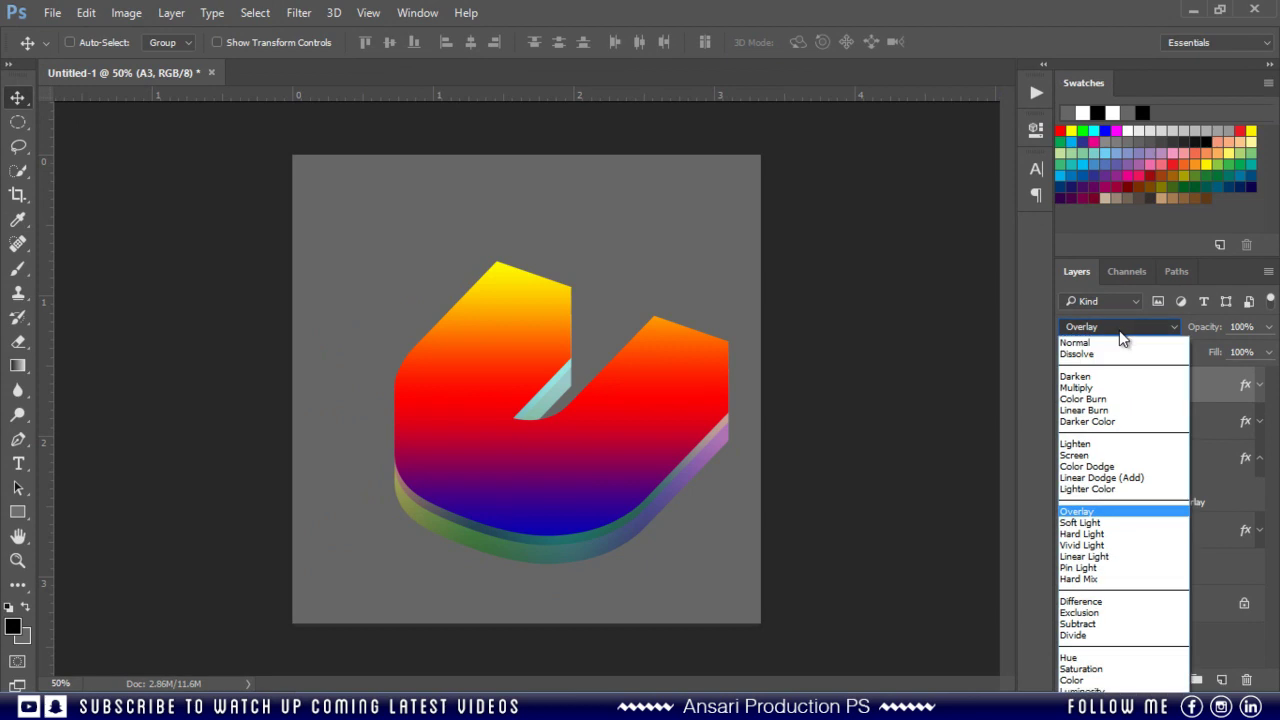
pyautogui.click(1124, 467)
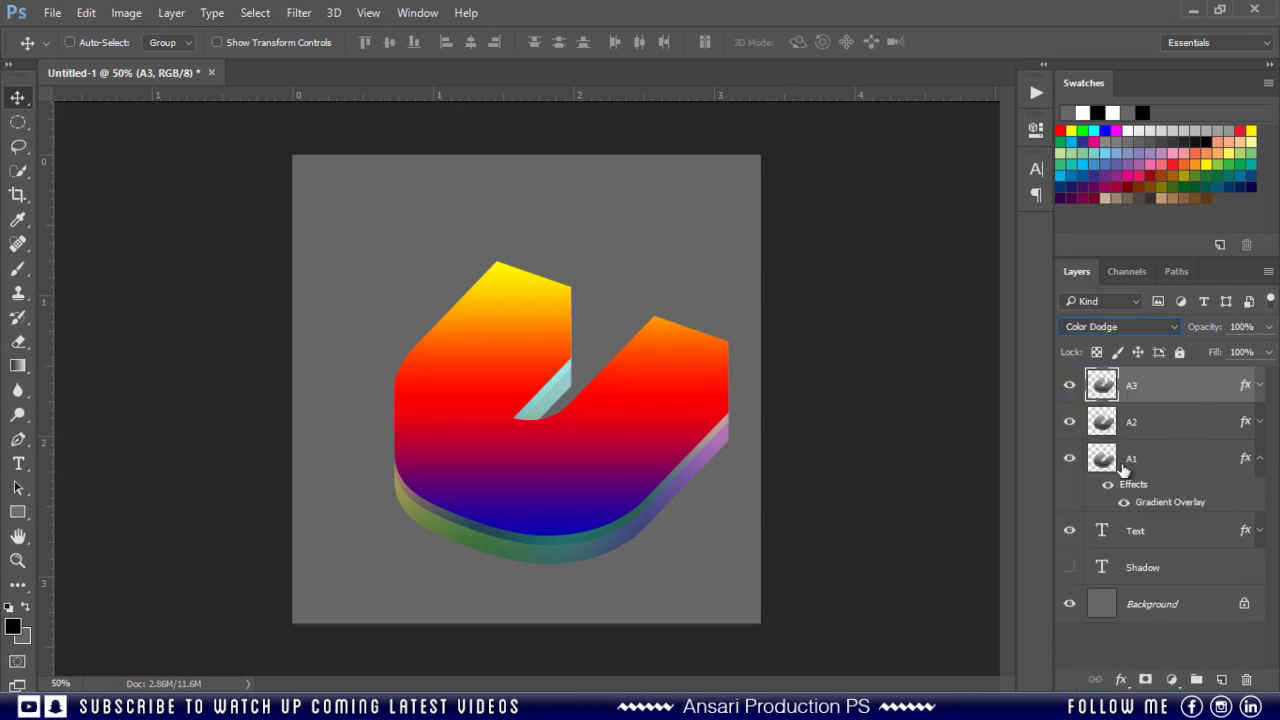
pyautogui.click(1250, 327)
pyautogui.write('20')
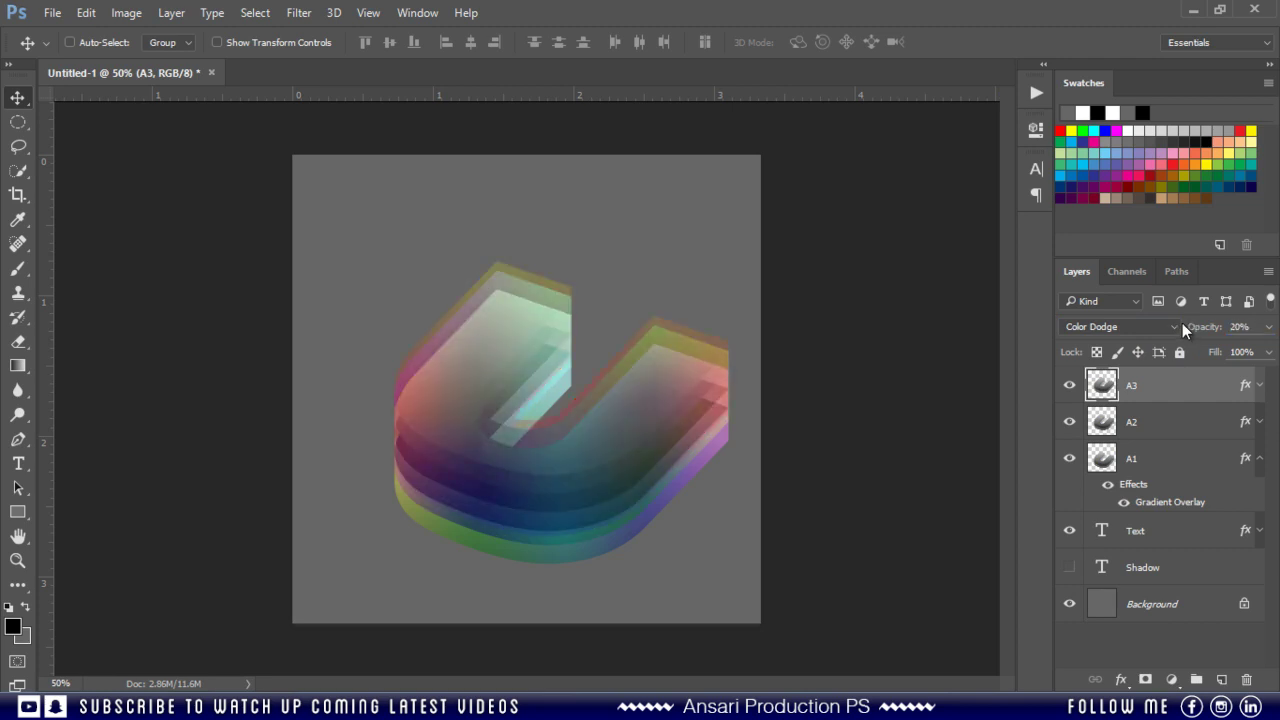
# Collapse A1's effects list and move the Text layer above A3 to the top of the layer stack.
pyautogui.click(1259, 458)
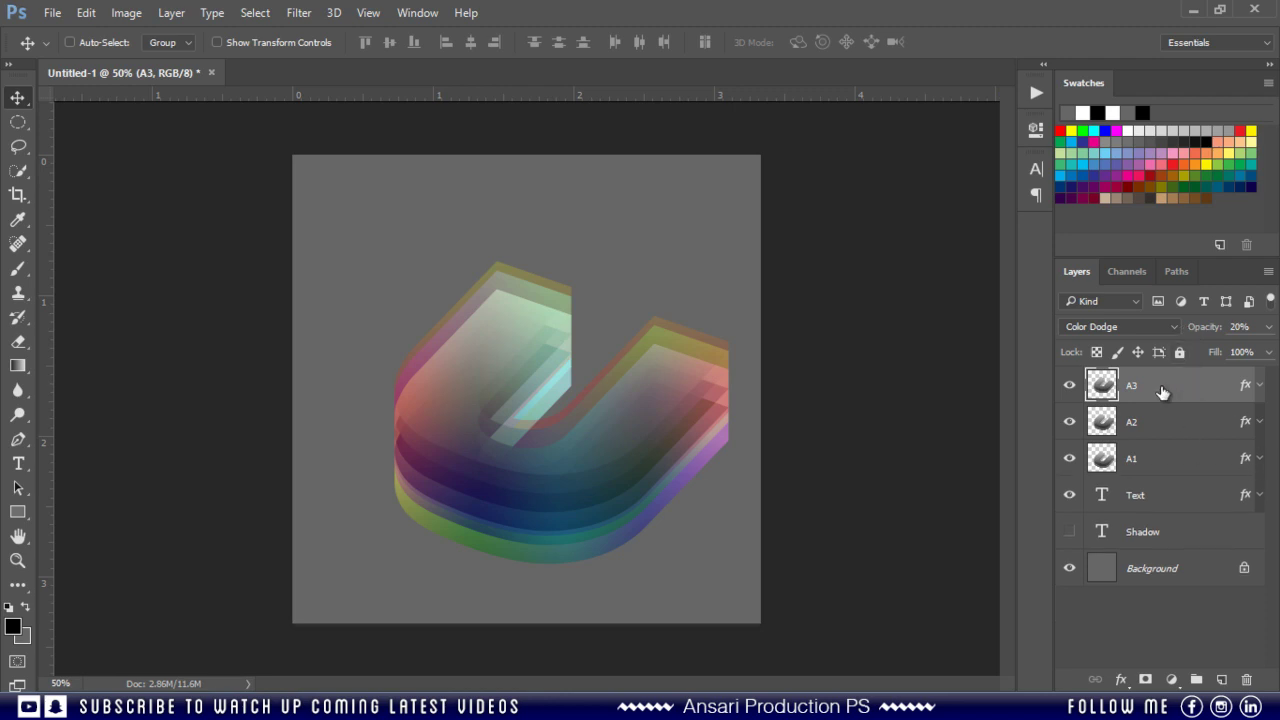
pyautogui.click(1150, 500)
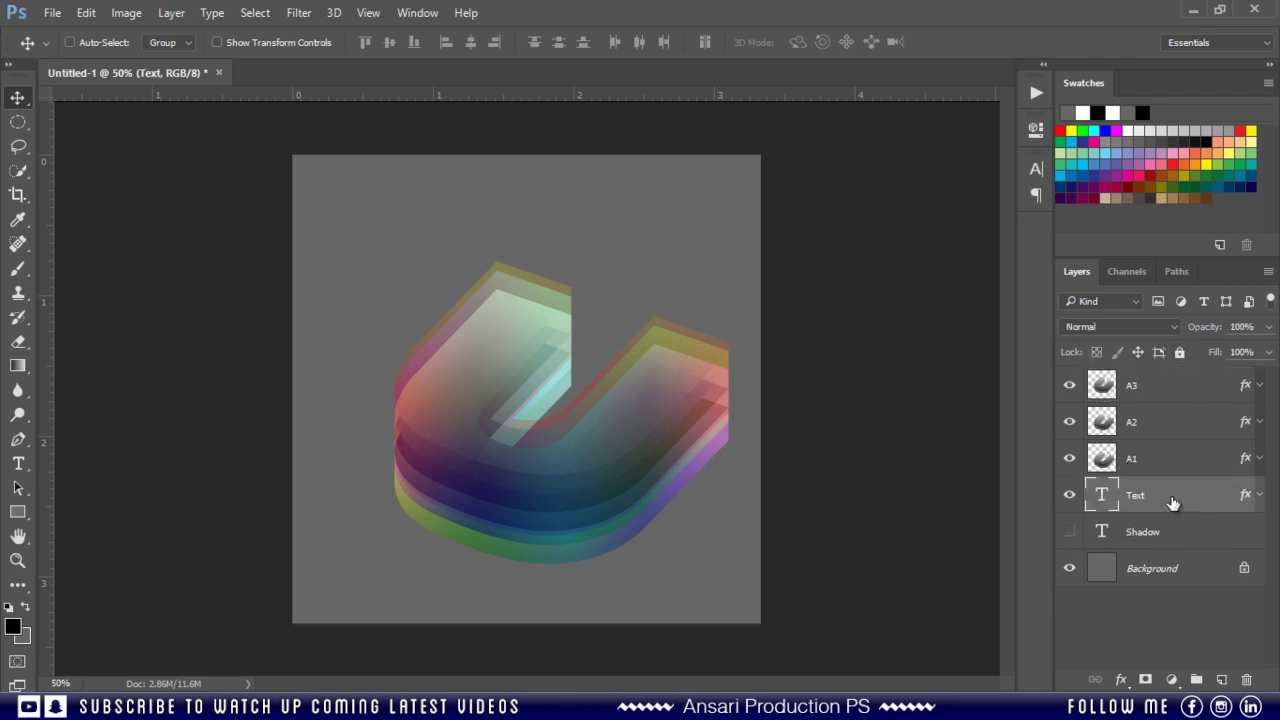
pyautogui.moveTo(1176, 504); pyautogui.dragTo(1183, 378)
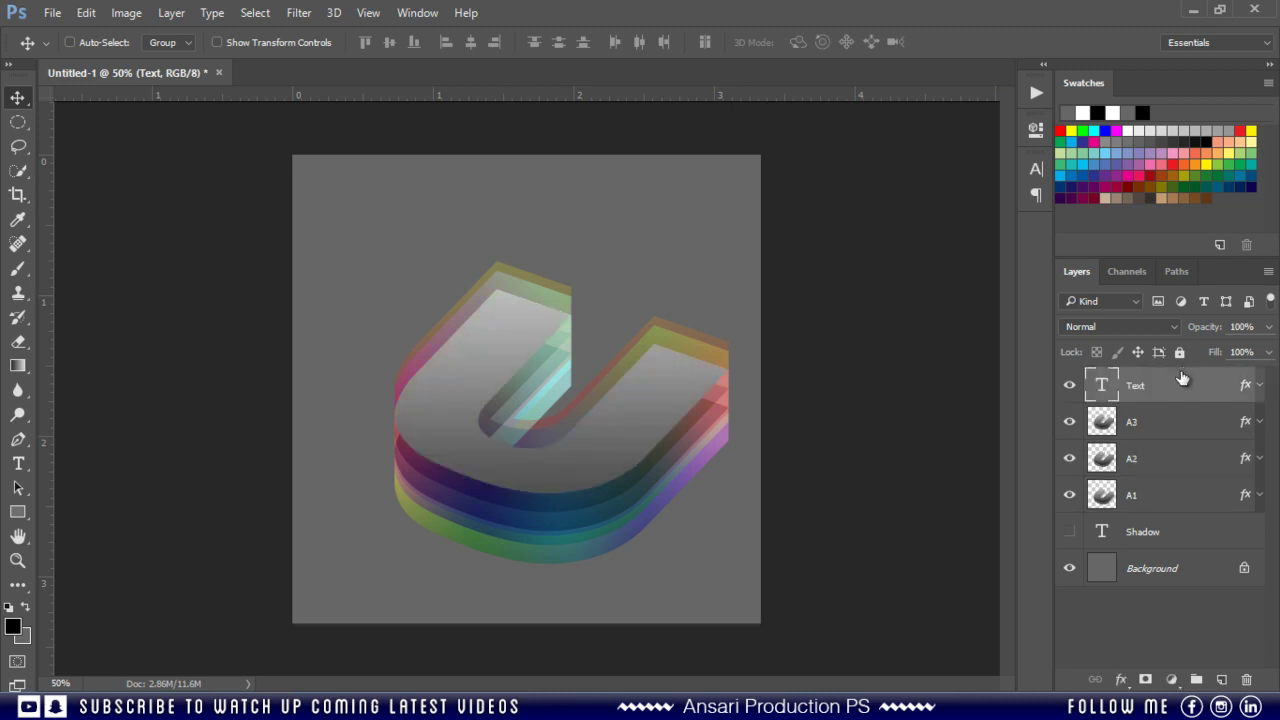
# Hide the Text layer's Gradient Overlay effect and set the layer's blend mode to Screen.
pyautogui.click(1260, 386)
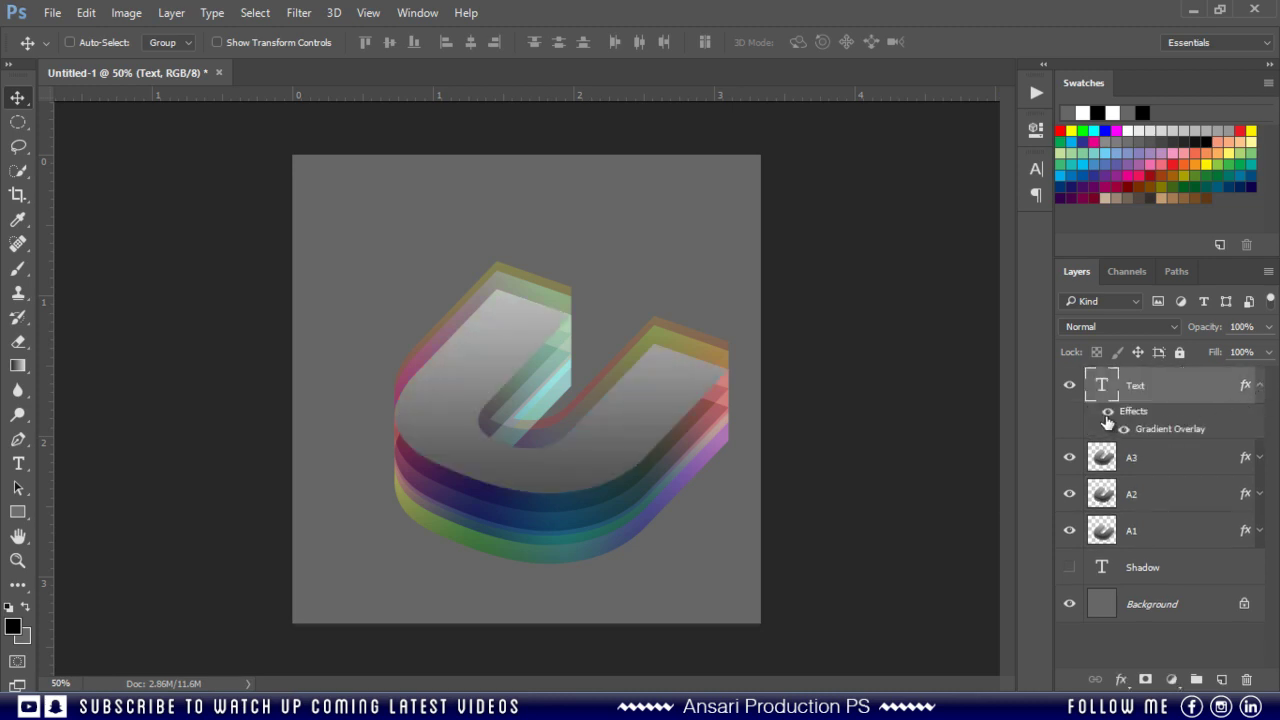
pyautogui.click(1108, 411)
pyautogui.click(1260, 386)
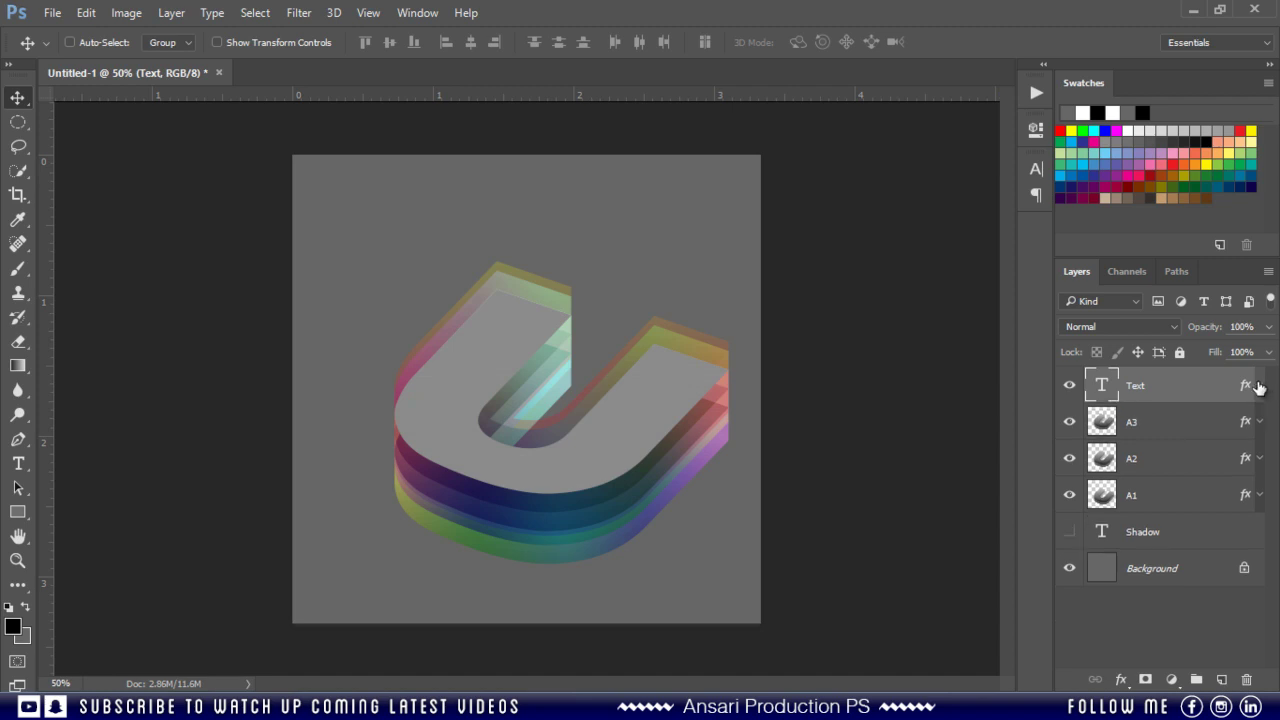
pyautogui.click(1109, 331)
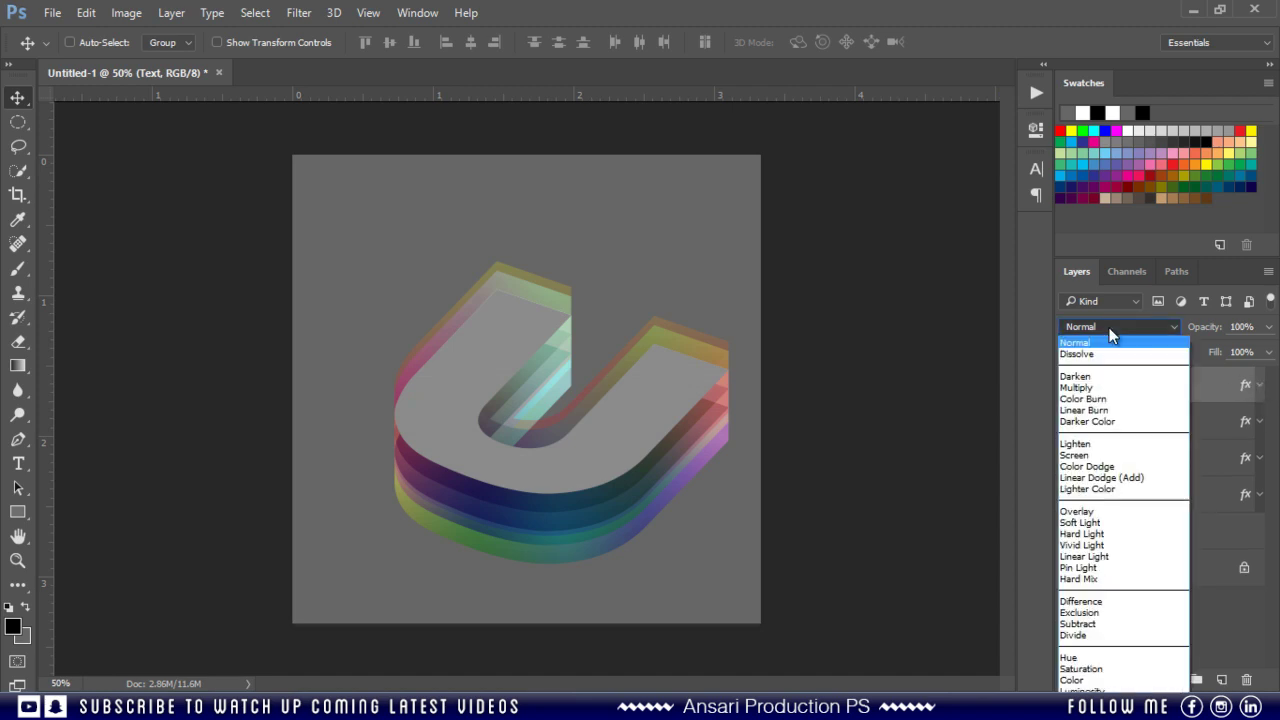
pyautogui.click(1103, 456)
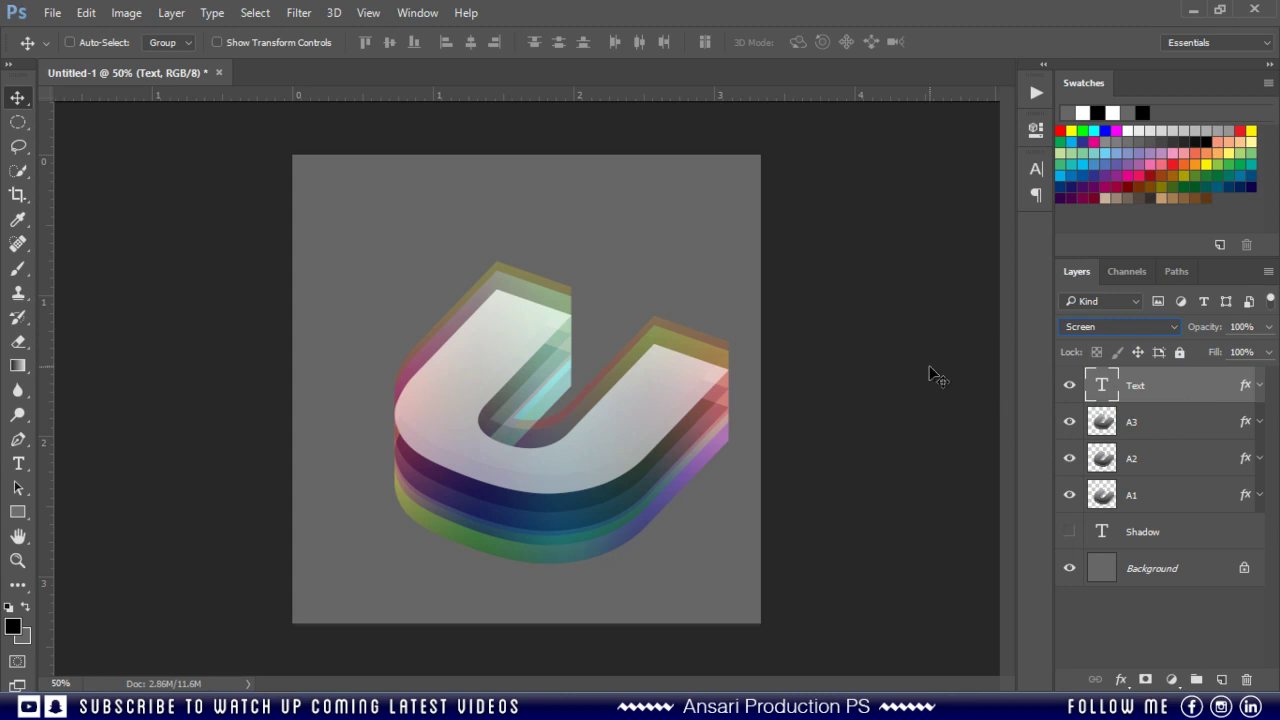
# Move the Text layer up by 50 pixels with the Move tool so it sits on the top face of the letter.
pyautogui.click(20, 121)
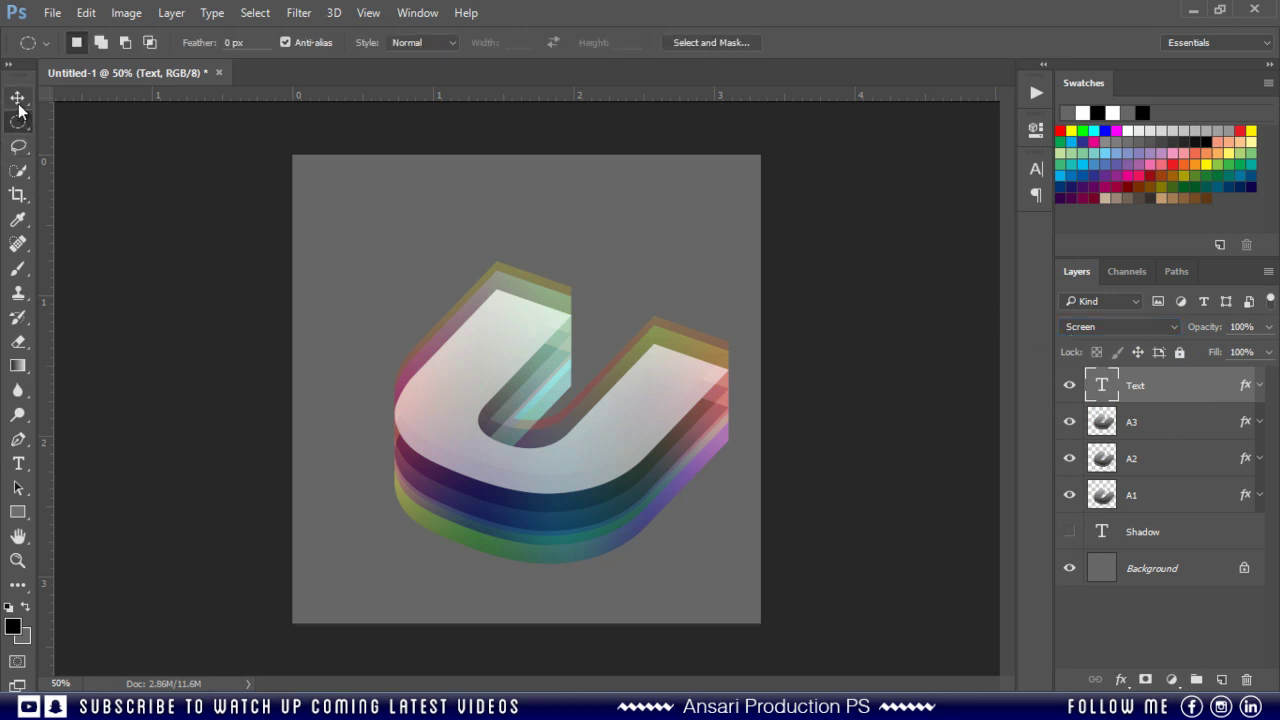
pyautogui.click(19, 104)
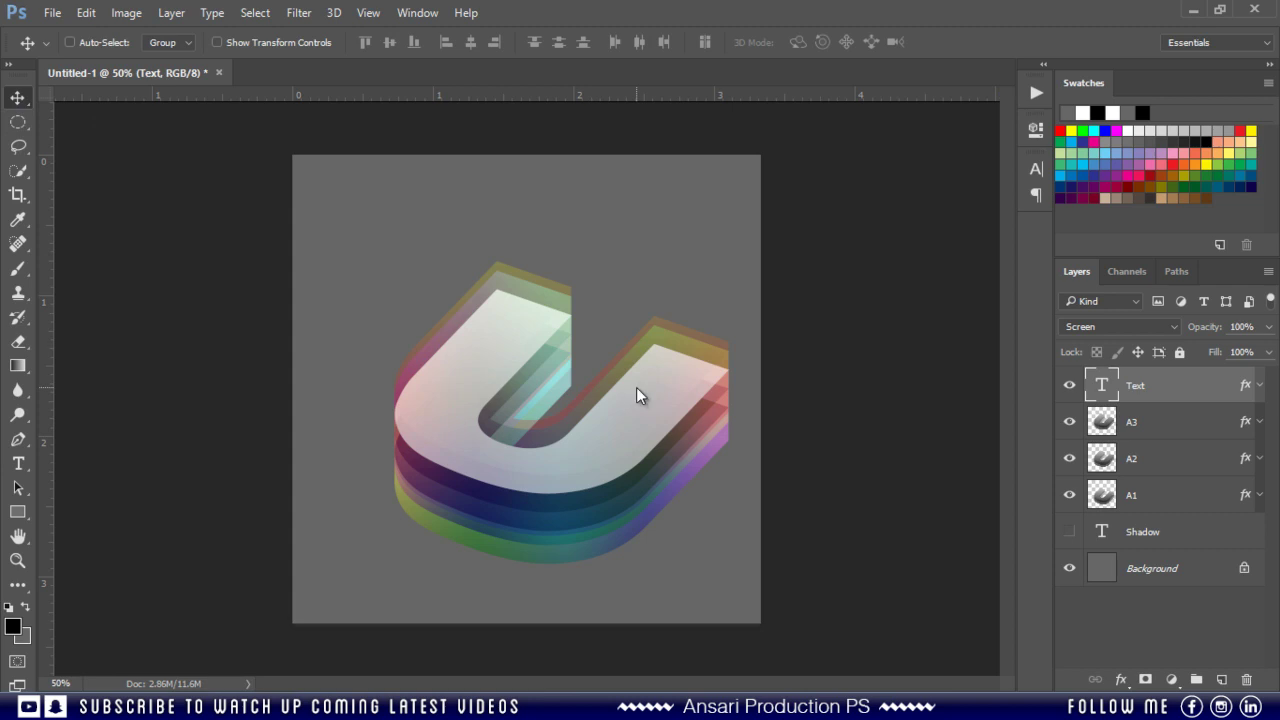
pyautogui.hotkey('shift', 'Up')
pyautogui.hotkey('shift', 'Up')
pyautogui.hotkey('shift', 'Up')
pyautogui.hotkey('shift', 'Up')
pyautogui.hotkey('shift', 'Up')
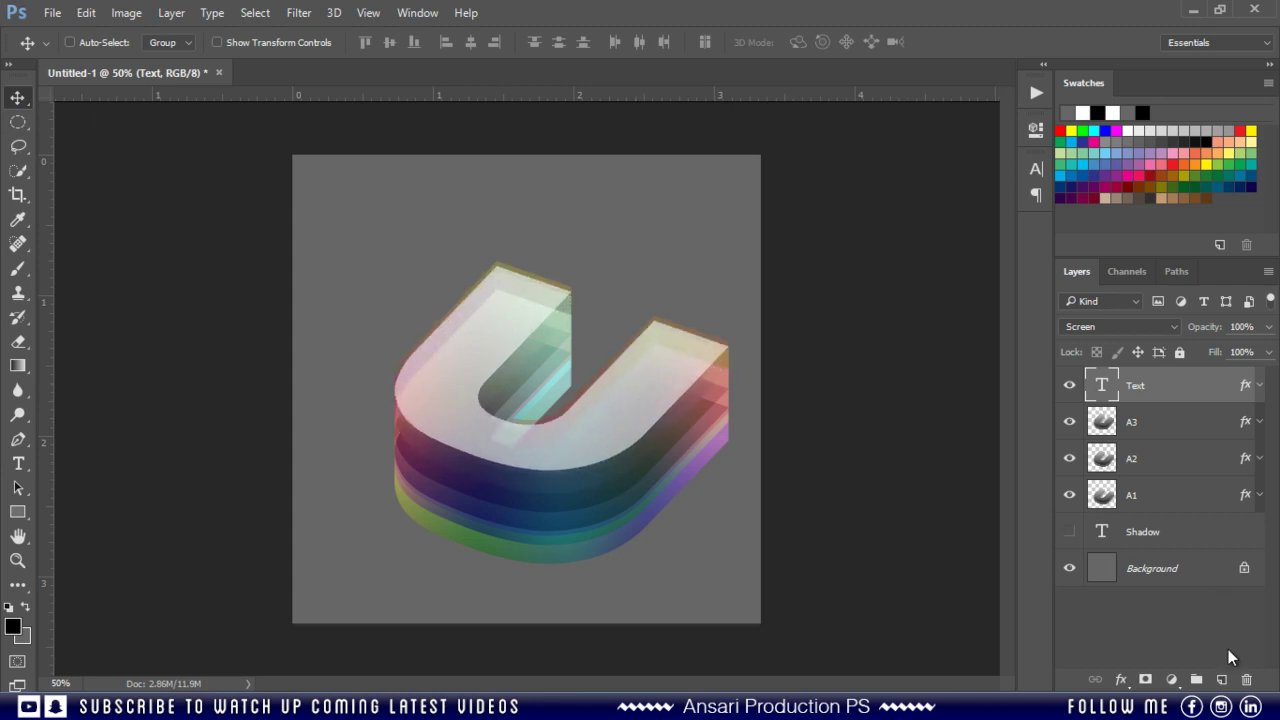
# Create a new layer above the Text layer and name it Reflection.
pyautogui.click(1221, 680)
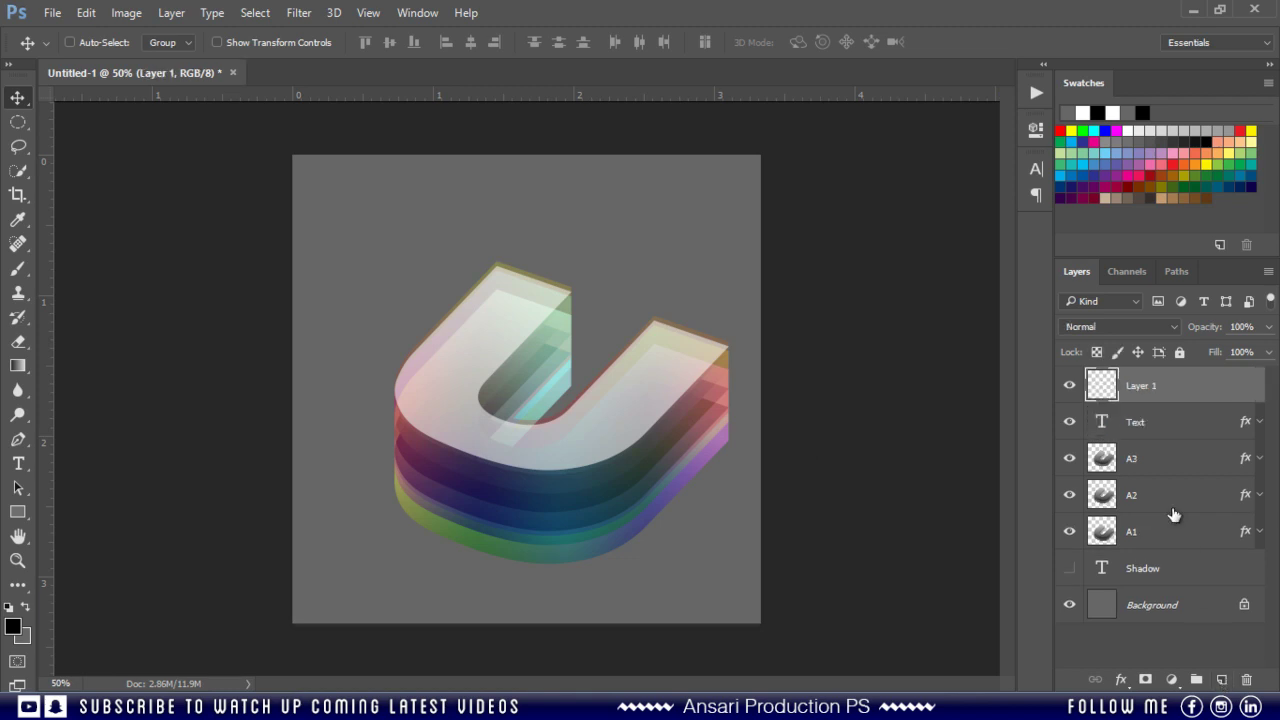
pyautogui.doubleClick(1143, 390)
pyautogui.write('Reflection')
pyautogui.press('Return')
# Replace the Gradient tool's current presets with the Metals gradient set.
pyautogui.click(18, 366)
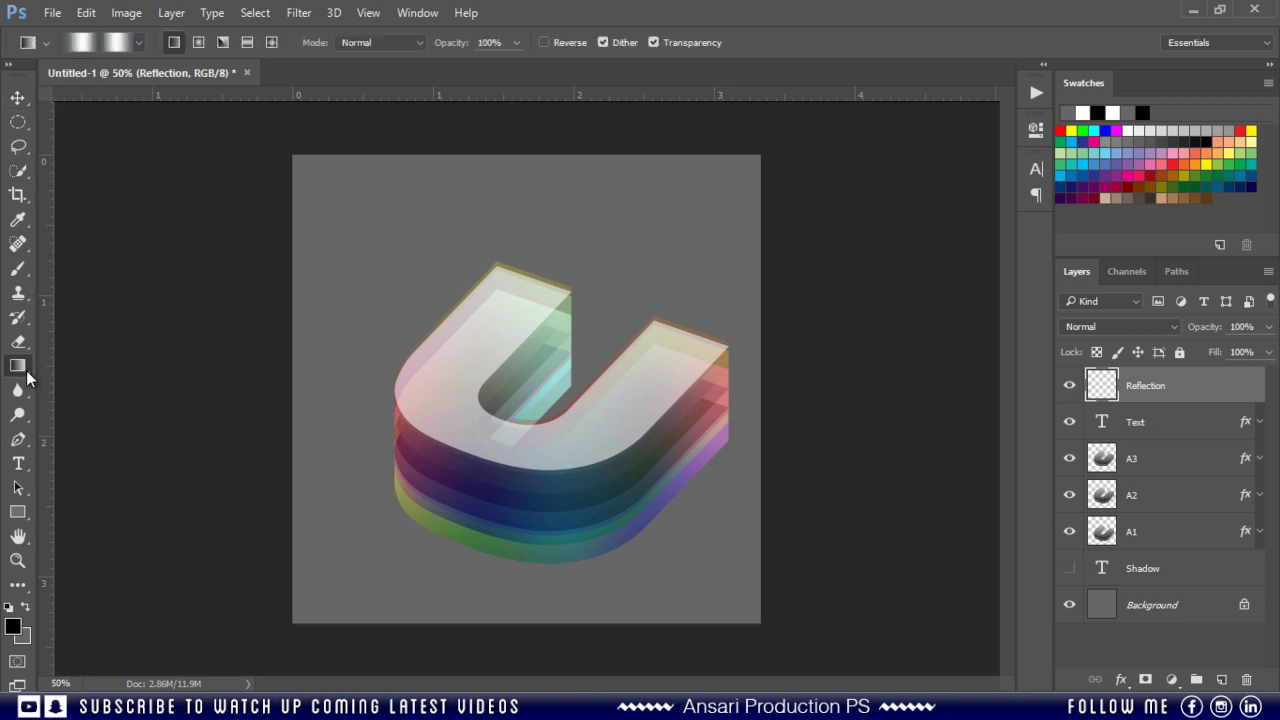
pyautogui.click(141, 41)
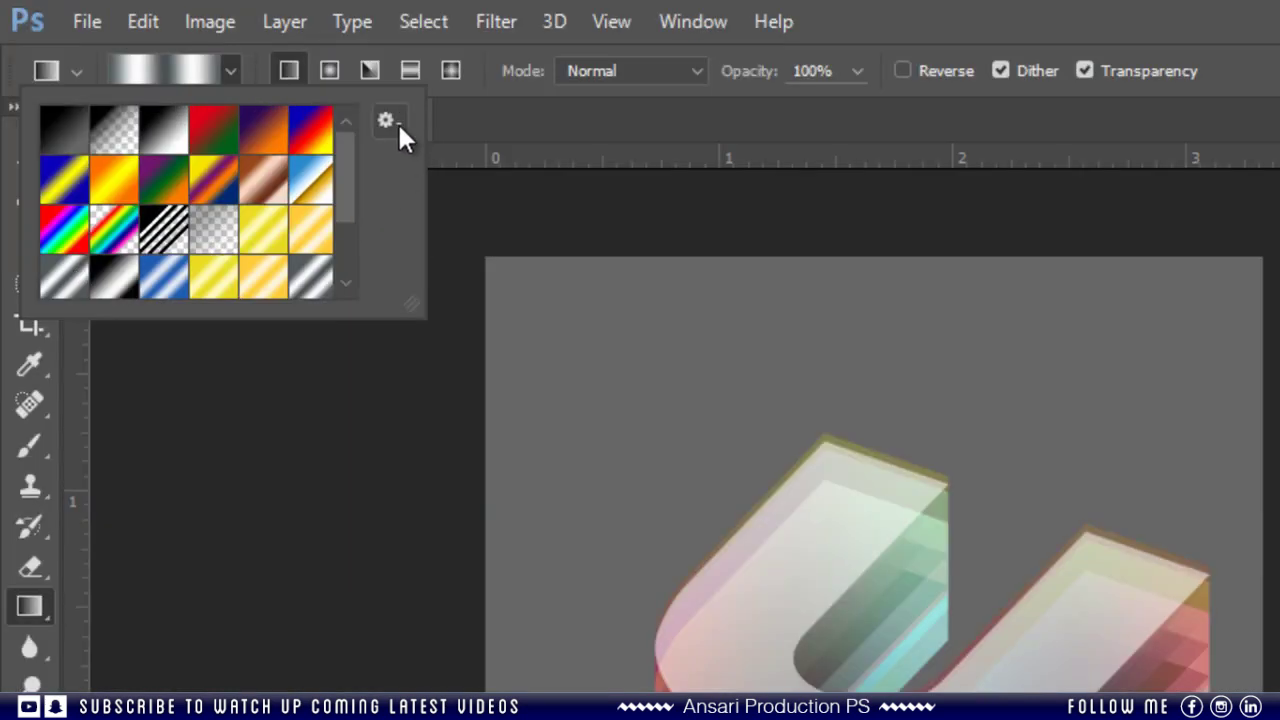
pyautogui.click(388, 122)
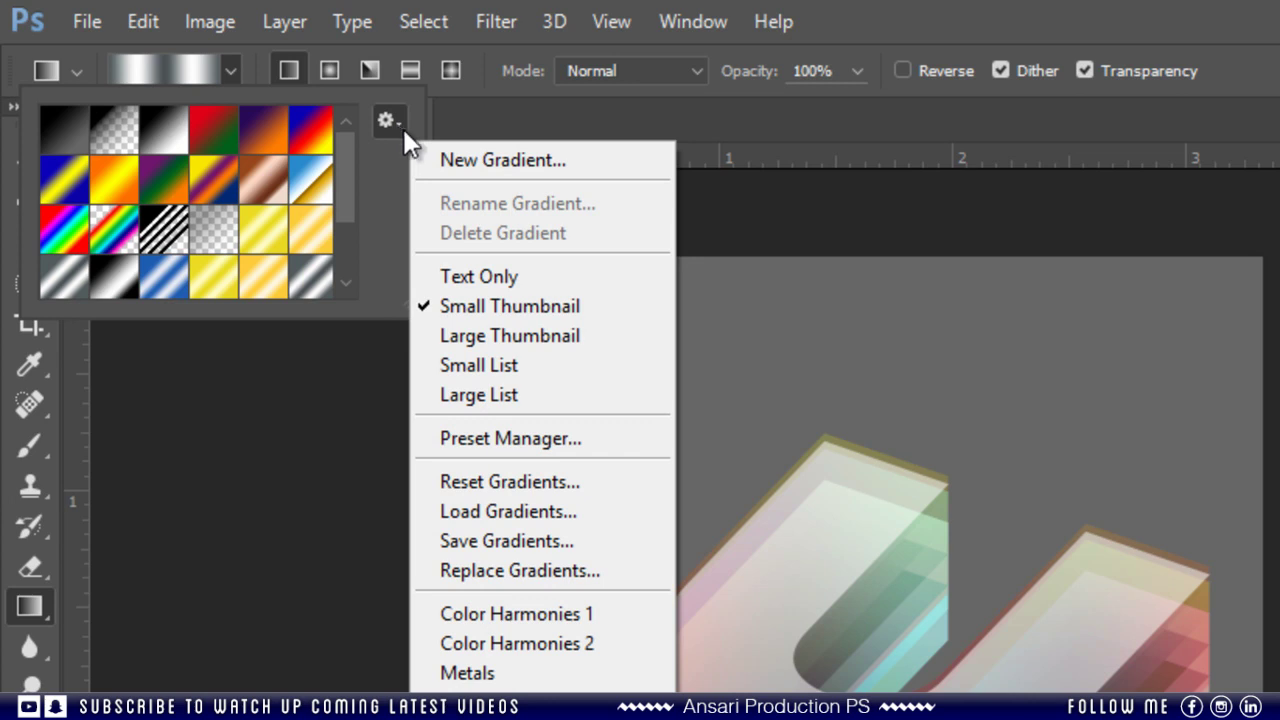
pyautogui.click(514, 674)
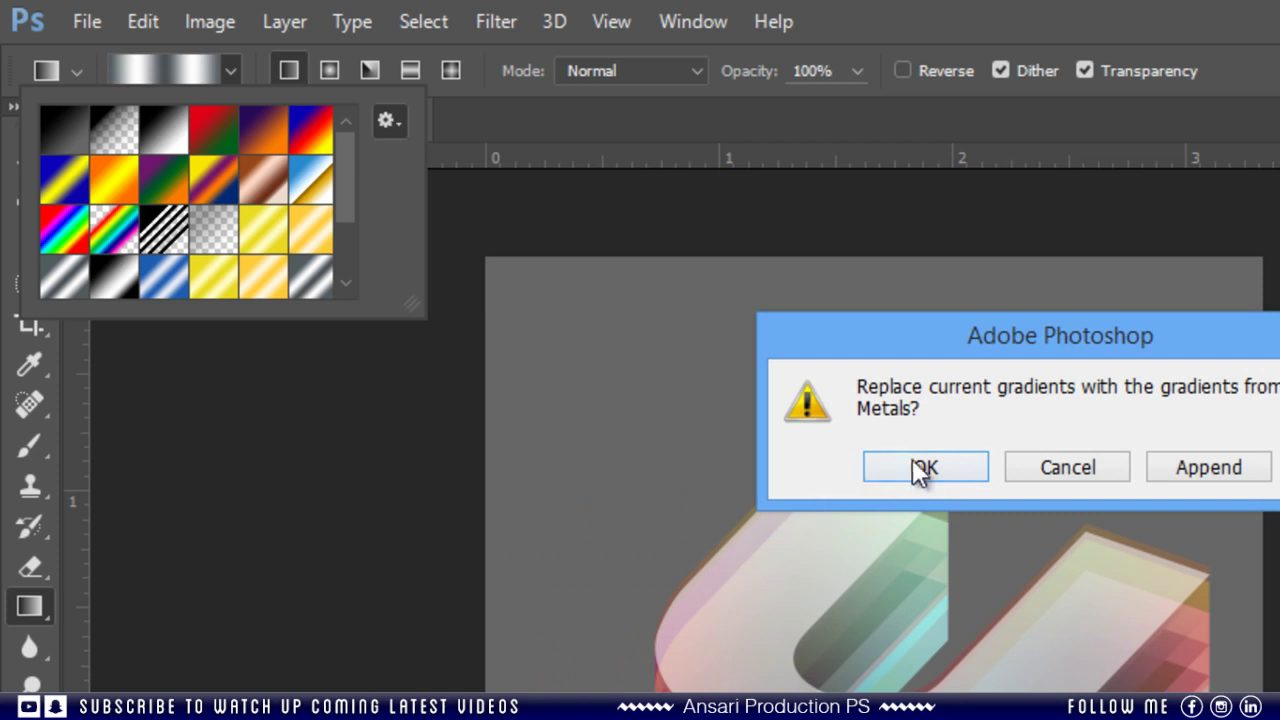
pyautogui.click(946, 466)
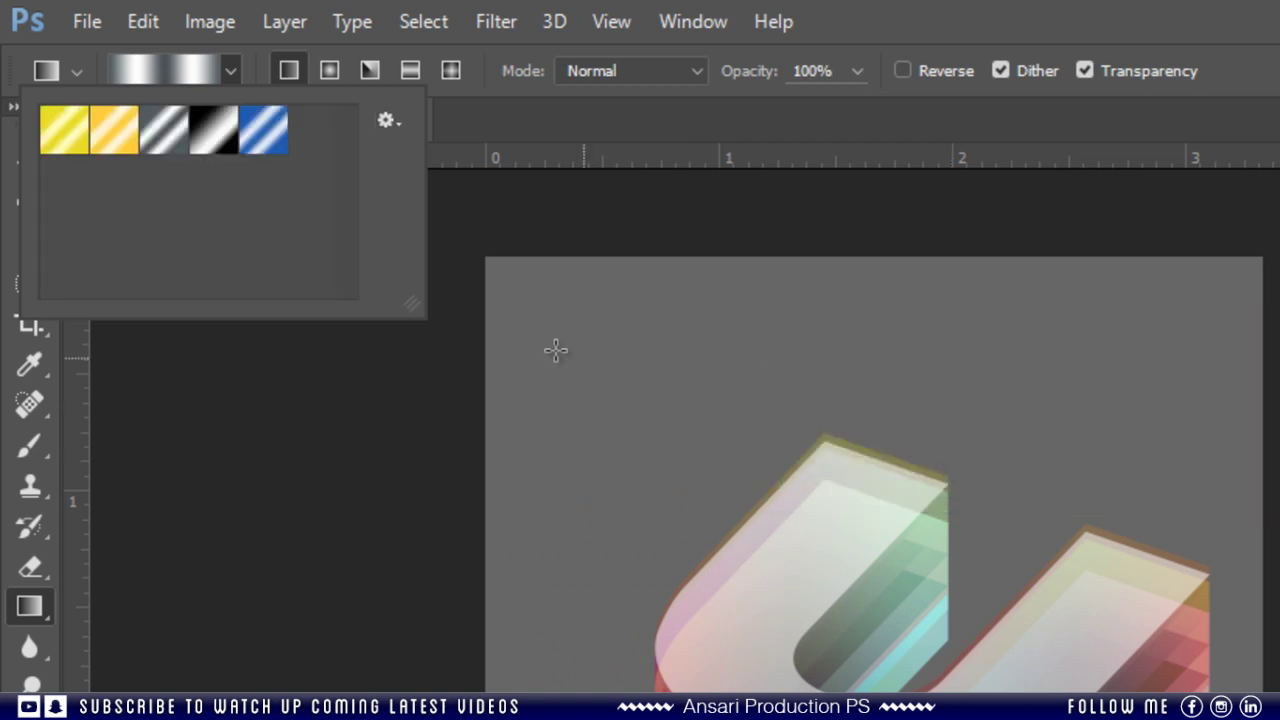
# Fill the Reflection layer with the gray-and-white striped metal gradient, drawn from the canvas's left edge to its right edge.
pyautogui.click(165, 143)
pyautogui.press('Return')
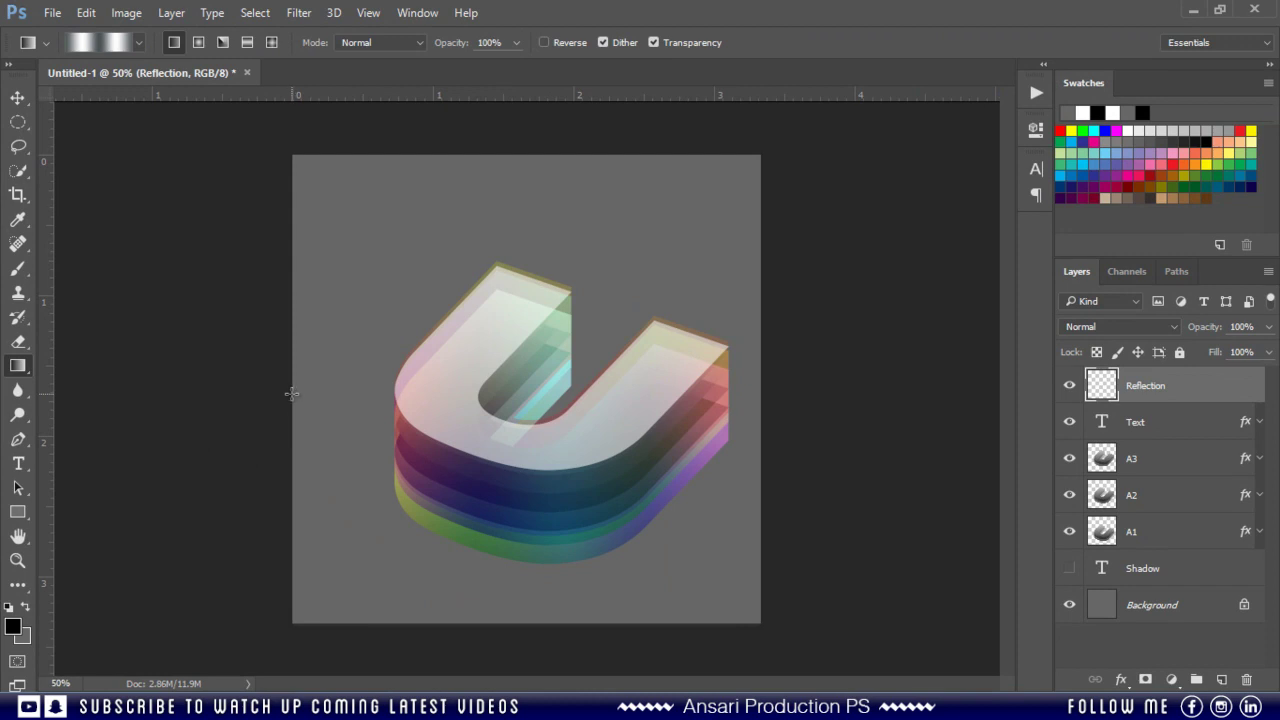
pyautogui.moveTo(293, 393); pyautogui.dragTo(761, 437)
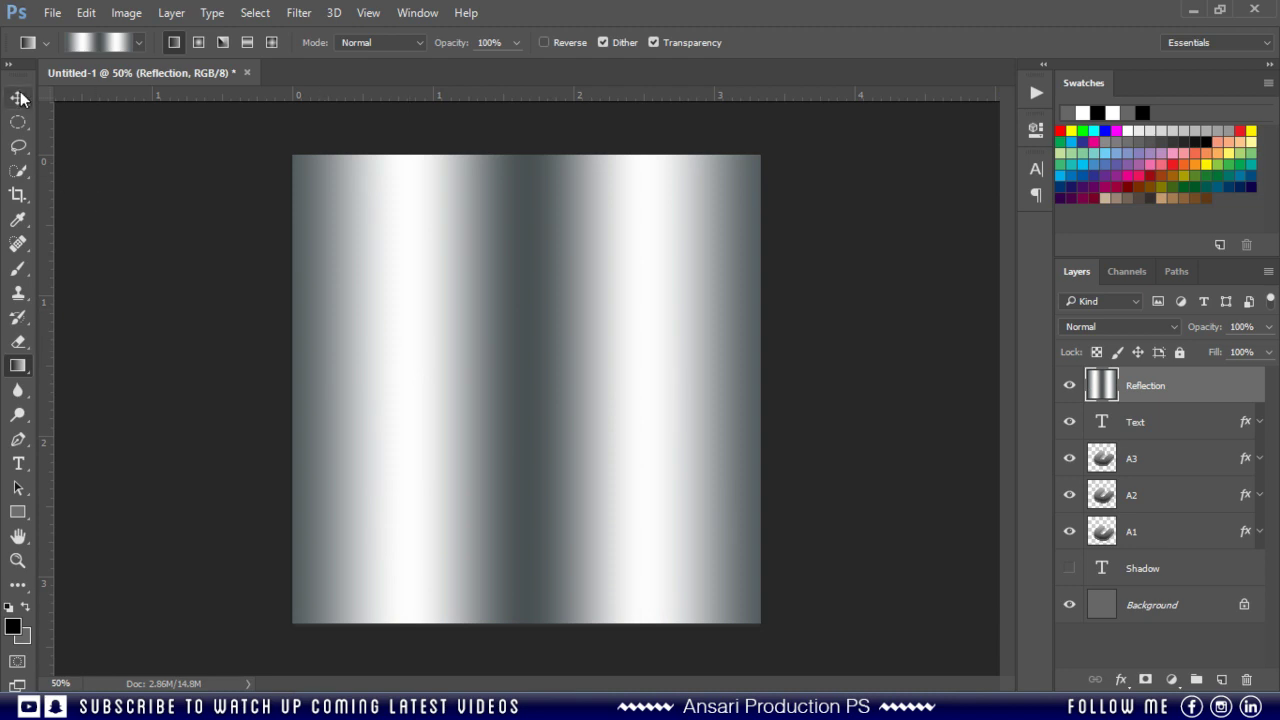
# Start a Curves adjustment on the Reflection layer and bend the RGB curve into a tall peak followed by a deep trough.
pyautogui.click(20, 97)
pyautogui.hotkey('ctrl', 'm')
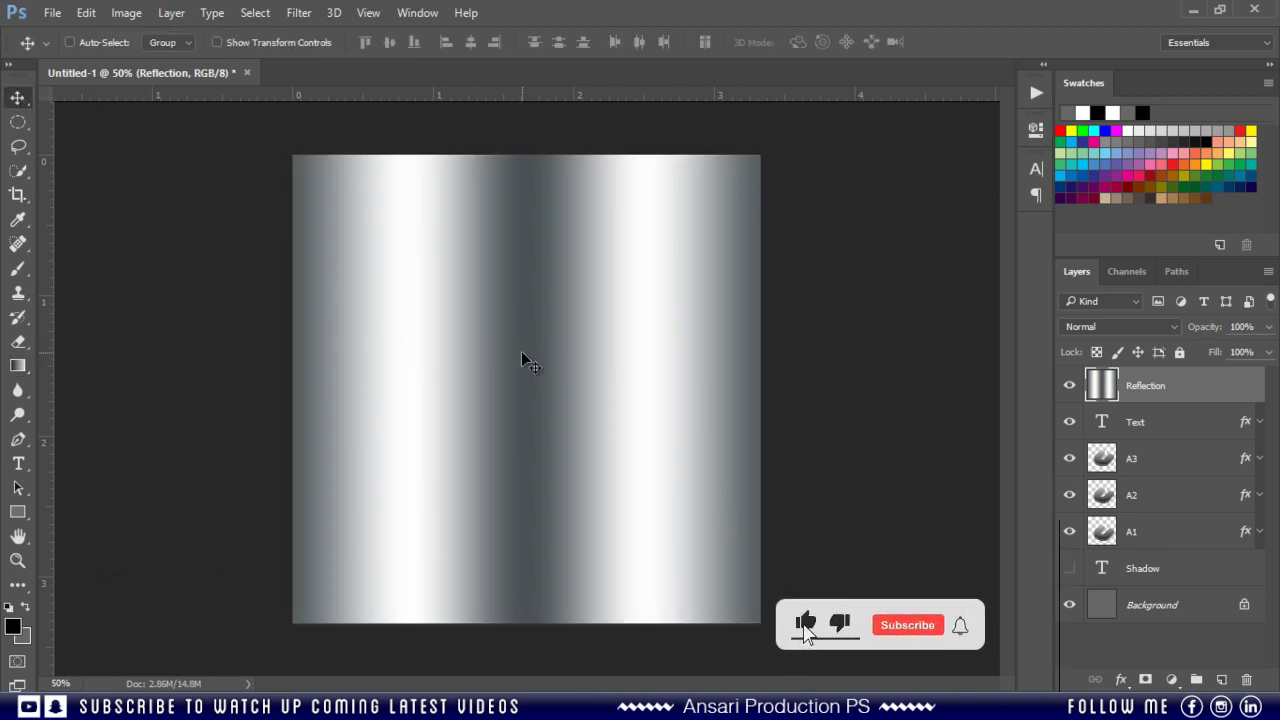
pyautogui.click(136, 14)
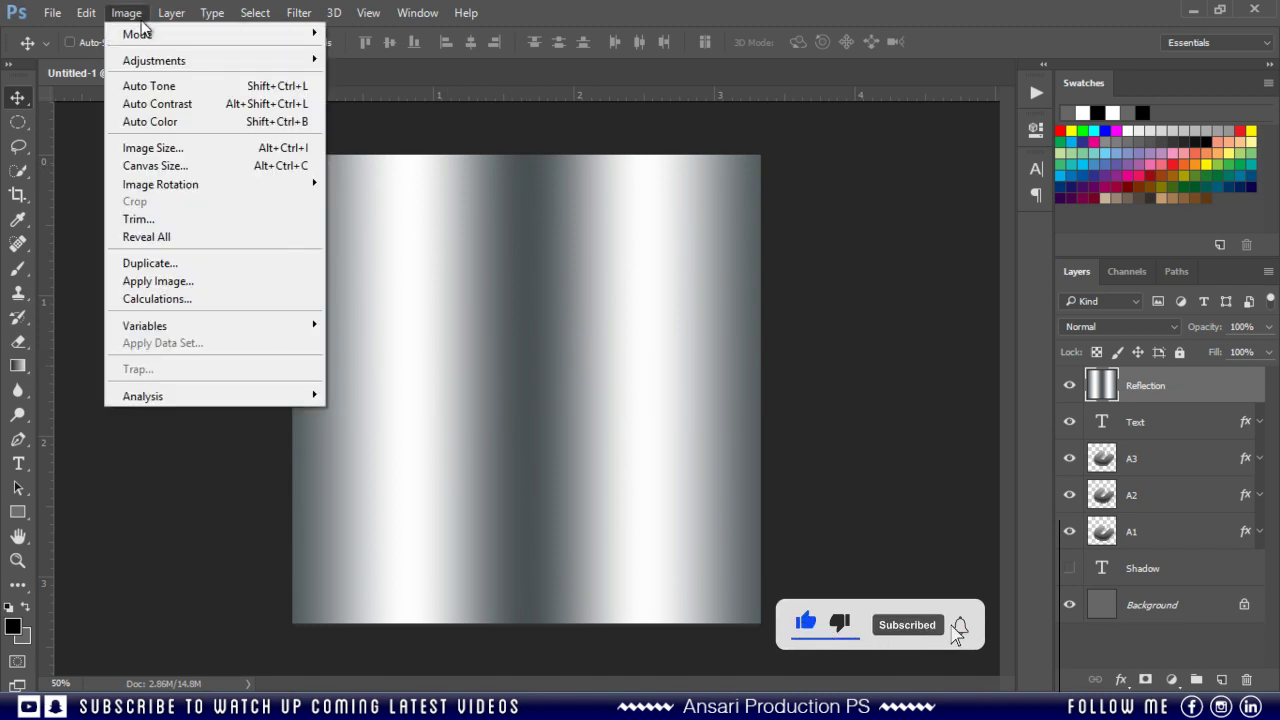
pyautogui.moveTo(142, 40)
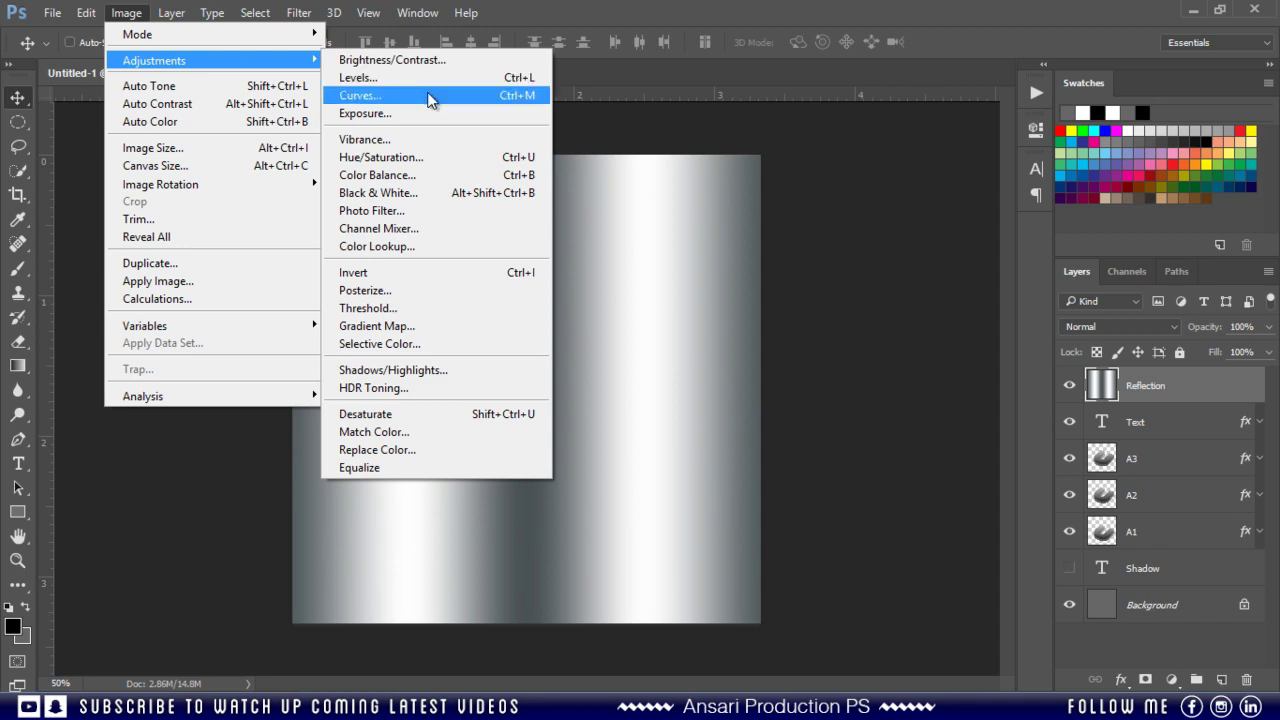
pyautogui.click(430, 97)
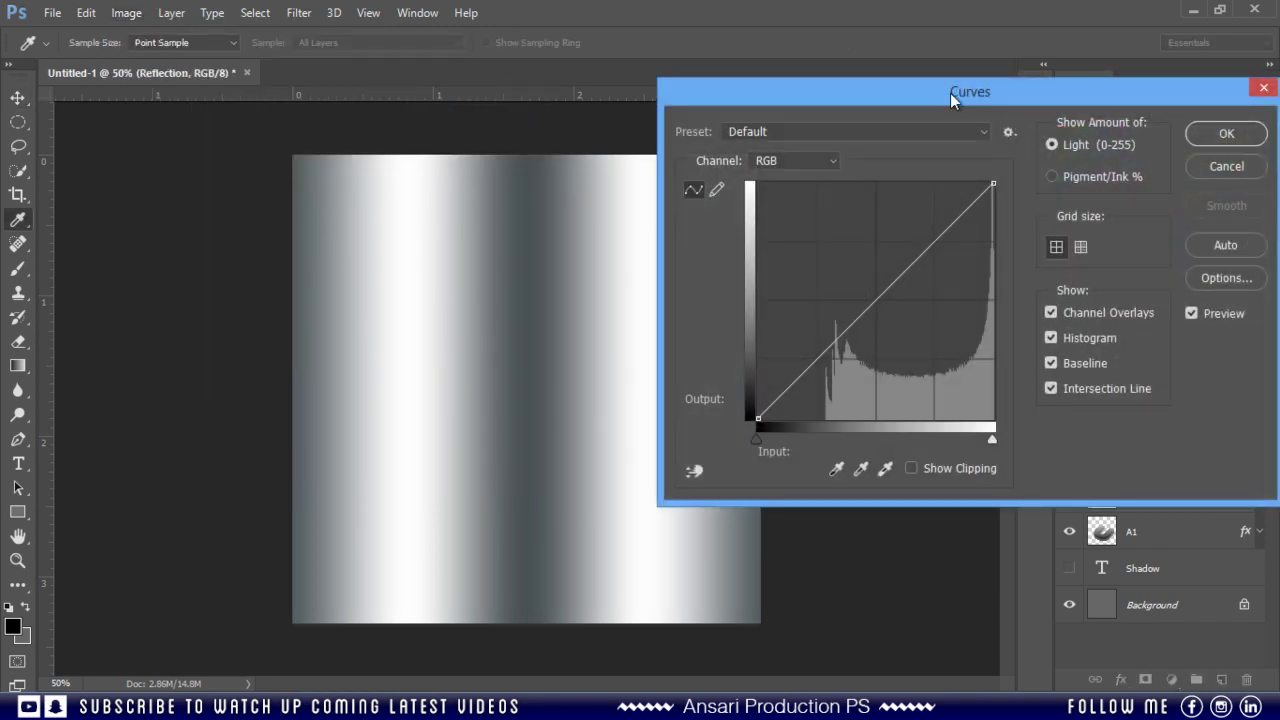
pyautogui.moveTo(950, 93); pyautogui.dragTo(867, 47)
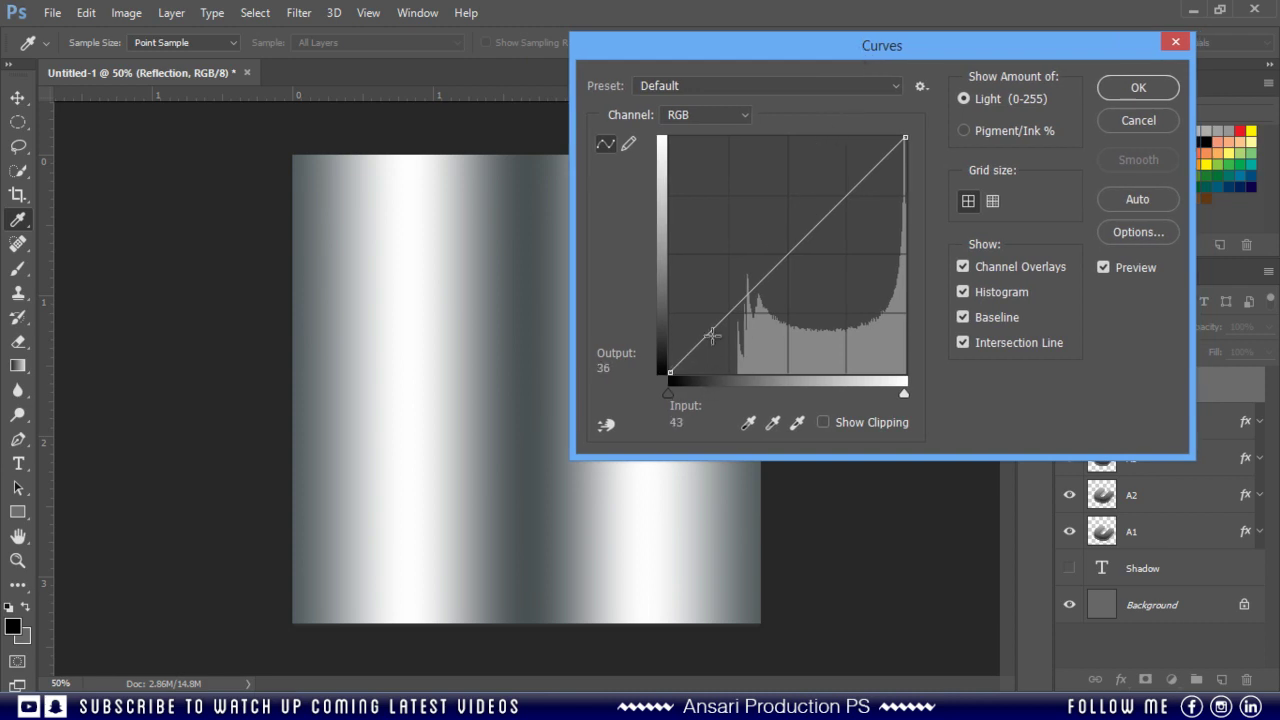
pyautogui.moveTo(737, 307); pyautogui.dragTo(755, 231)
pyautogui.moveTo(767, 169); pyautogui.dragTo(813, 357)
pyautogui.moveTo(842, 300); pyautogui.dragTo(817, 237)
pyautogui.moveTo(855, 200); pyautogui.dragTo(867, 357)
pyautogui.moveTo(817, 237); pyautogui.dragTo(811, 320)
pyautogui.moveTo(755, 232); pyautogui.dragTo(756, 232)
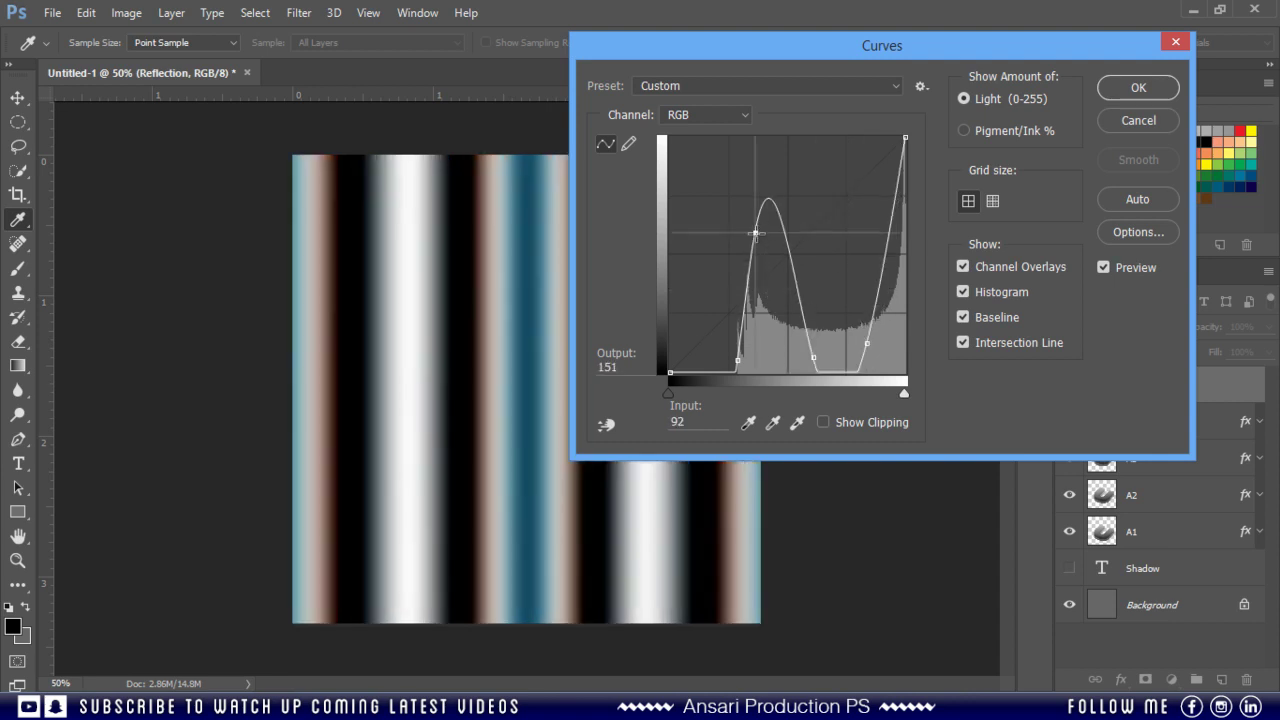
# Shape a second peak in the RGB curve, fine-tune its points with one at input 152, output 44, and apply the adjustment.
pyautogui.moveTo(813, 357); pyautogui.dragTo(817, 254)
pyautogui.moveTo(805, 363)
pyautogui.mouseDown()
pyautogui.moveTo(824, 343)
pyautogui.moveTo(809, 355)
pyautogui.mouseUp()
pyautogui.moveTo(738, 361); pyautogui.dragTo(745, 358)
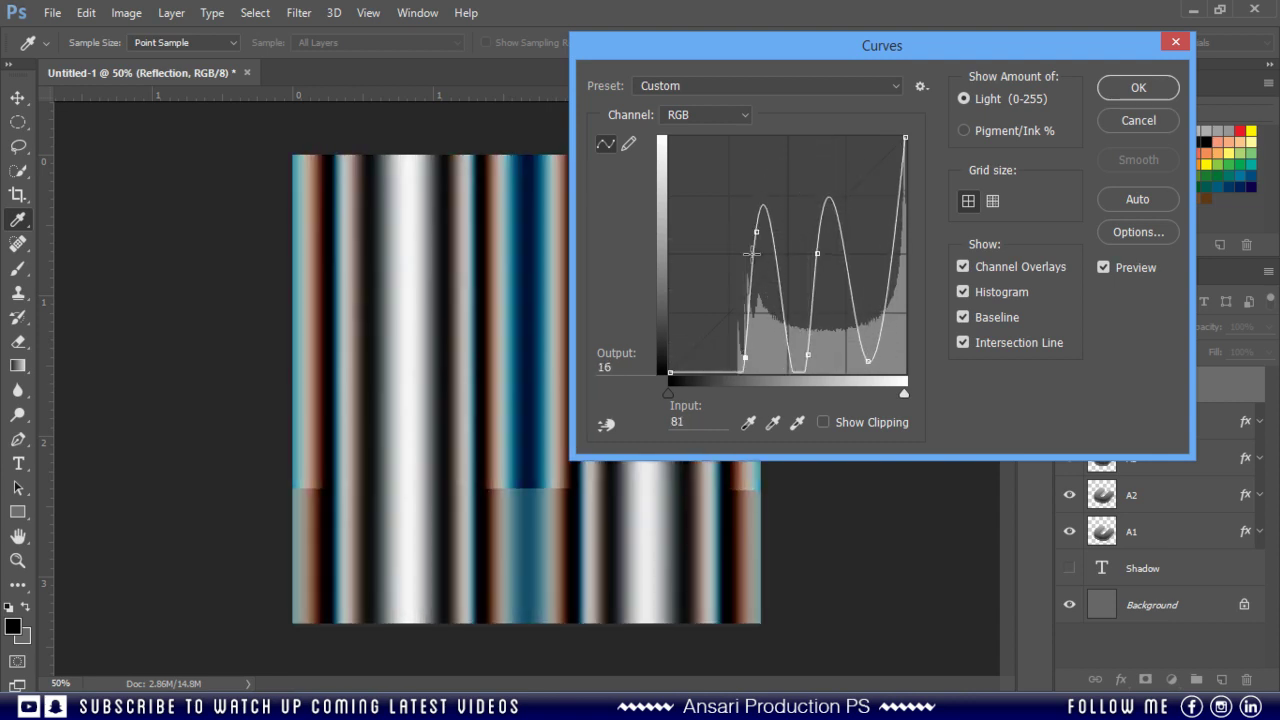
pyautogui.moveTo(757, 232); pyautogui.dragTo(761, 227)
pyautogui.moveTo(817, 254); pyautogui.dragTo(818, 253)
pyautogui.moveTo(868, 361); pyautogui.dragTo(868, 362)
pyautogui.moveTo(818, 253)
pyautogui.mouseDown()
pyautogui.moveTo(817, 237)
pyautogui.moveTo(818, 249)
pyautogui.mouseUp()
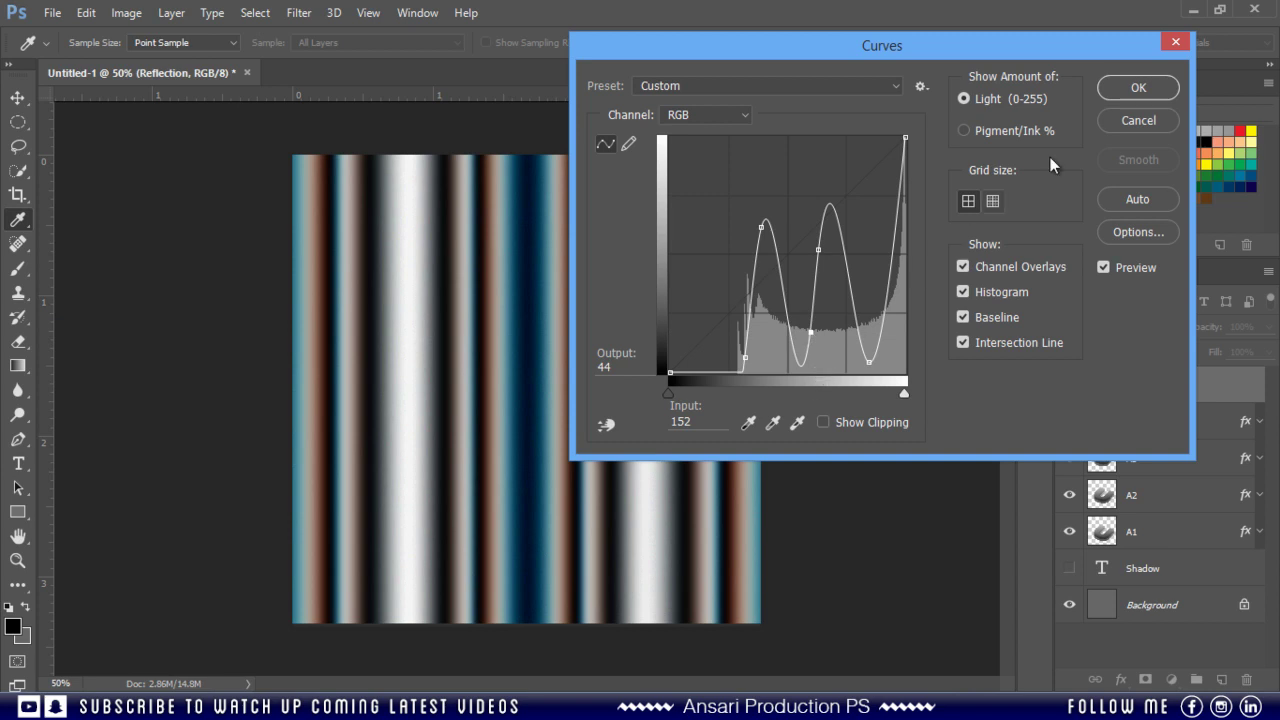
pyautogui.click(1137, 88)
pyautogui.press('v')
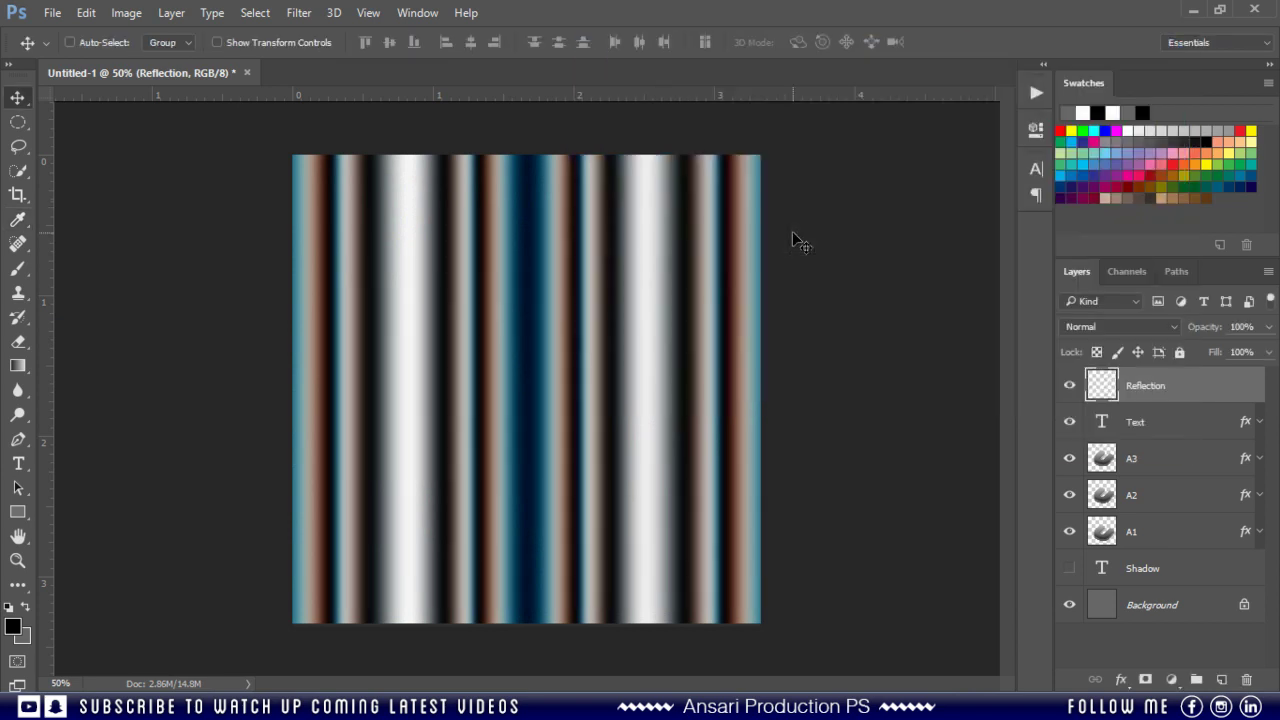
# Clip the Reflection layer to the Text layer and set its opacity to 70%.
pyautogui.press('alt')
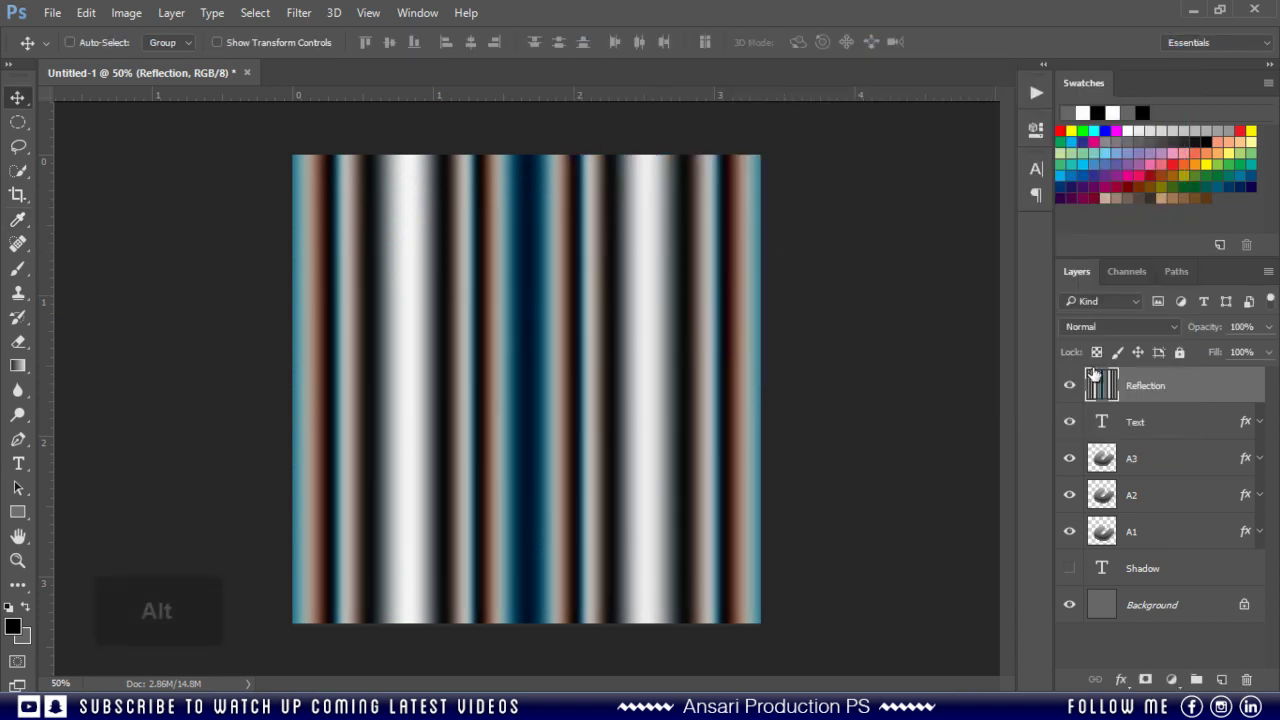
pyautogui.keyDown('alt'); pyautogui.click(1162, 401); pyautogui.keyUp('alt')
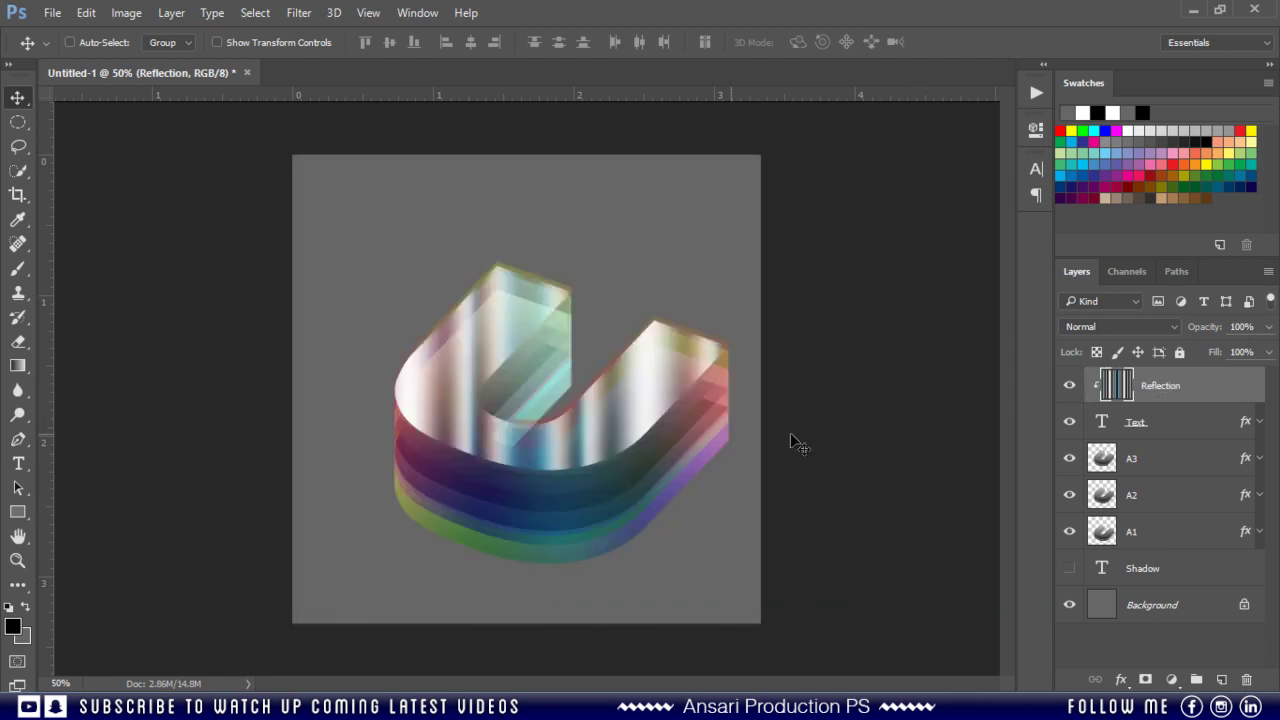
pyautogui.click(1257, 326)
pyautogui.write('70')
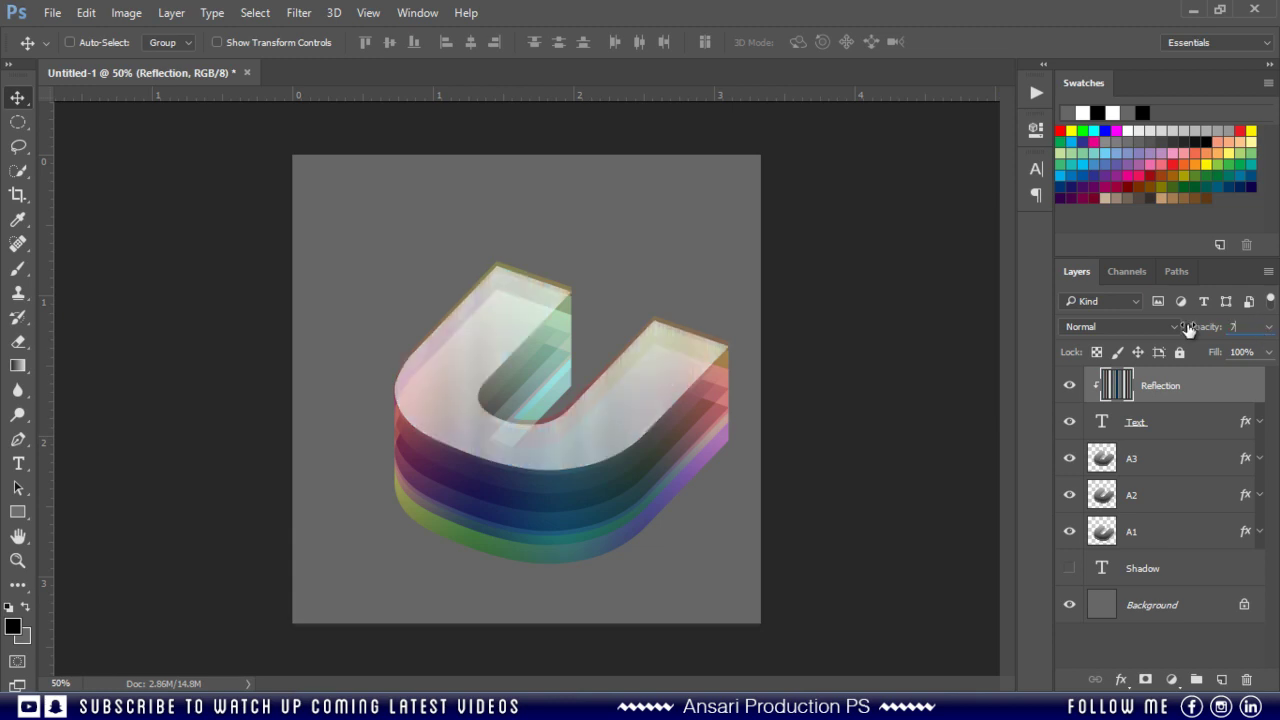
pyautogui.press('Return')
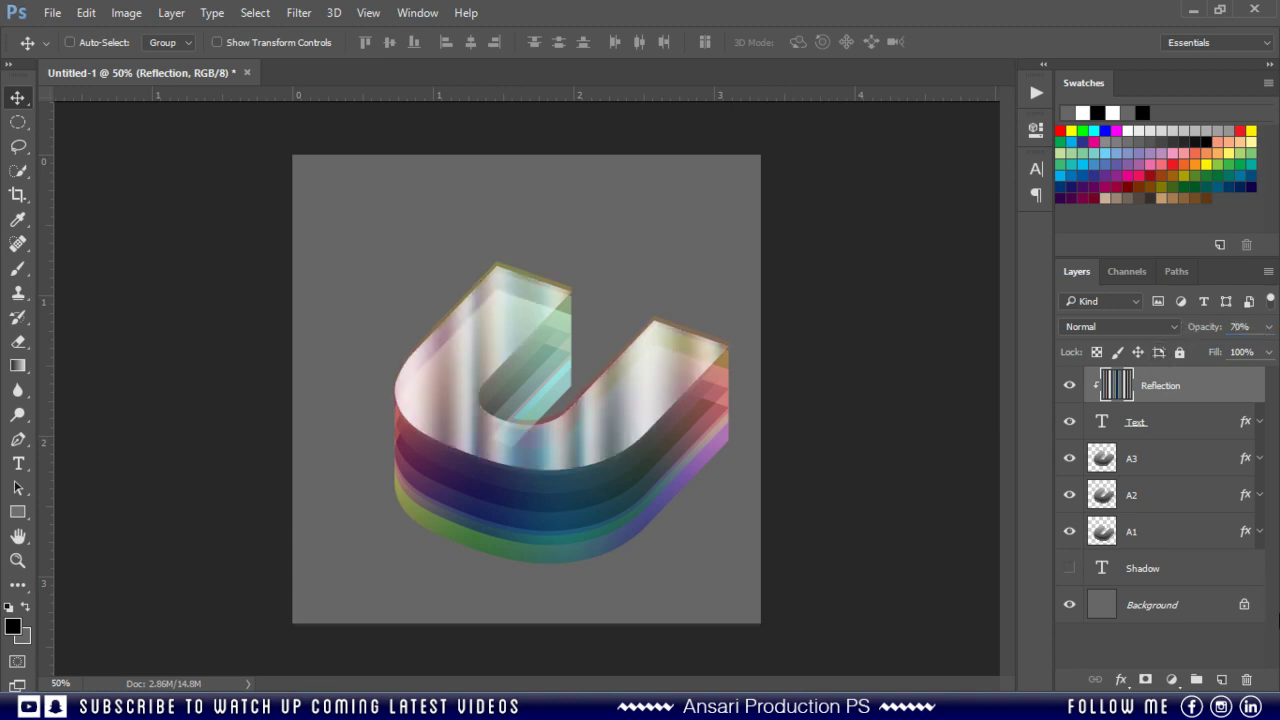
# Create a new layer above Reflection and name it Near Shadow.
pyautogui.click(1222, 680)
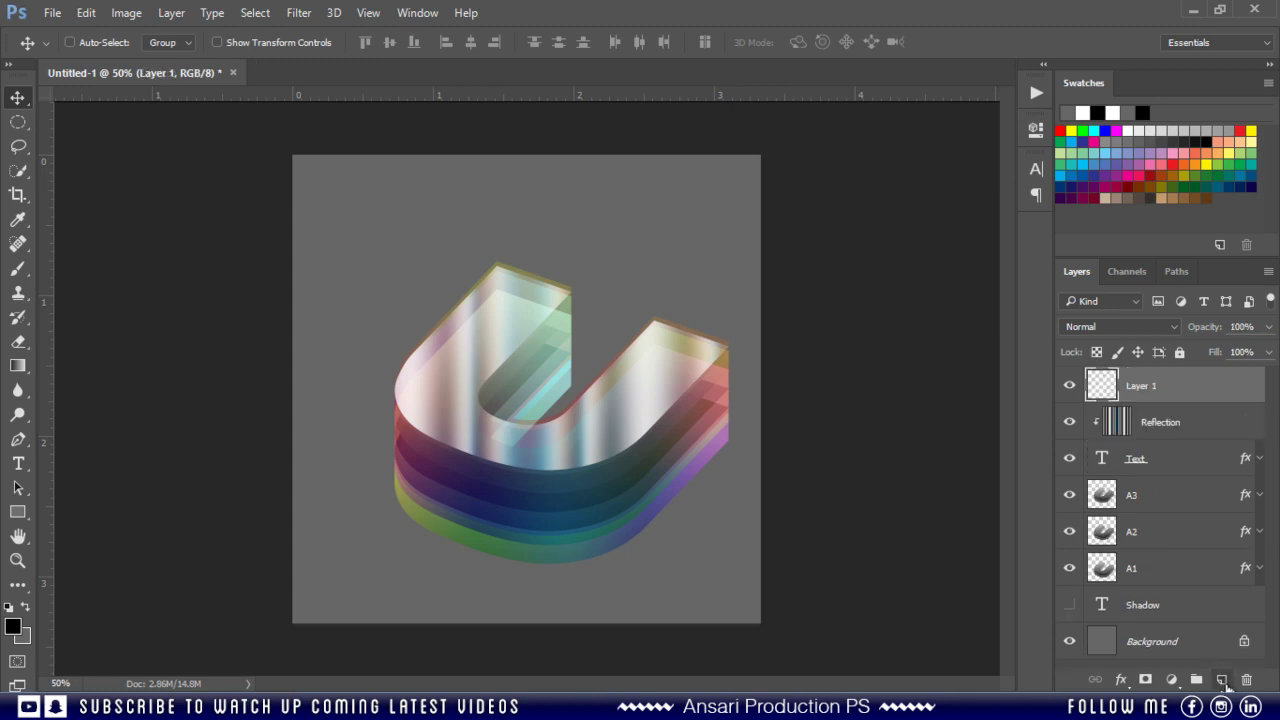
pyautogui.doubleClick(1145, 386)
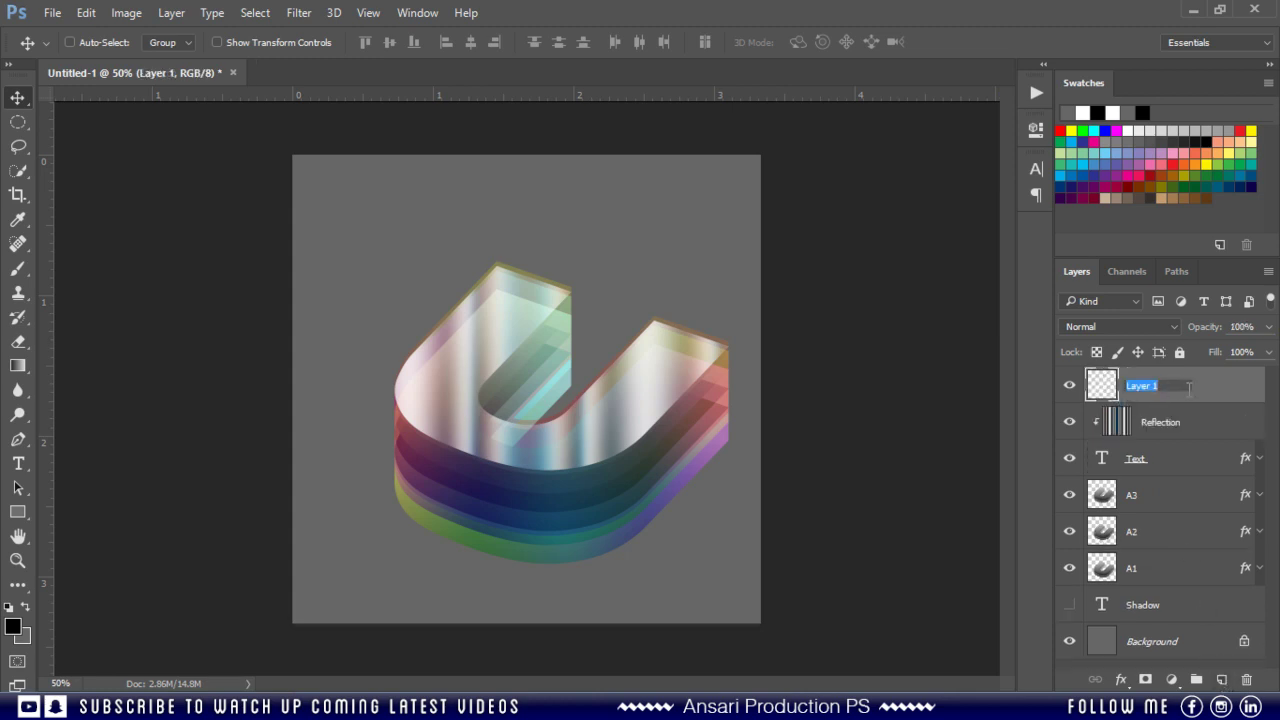
pyautogui.write('Near Shadow')
pyautogui.press('Return')
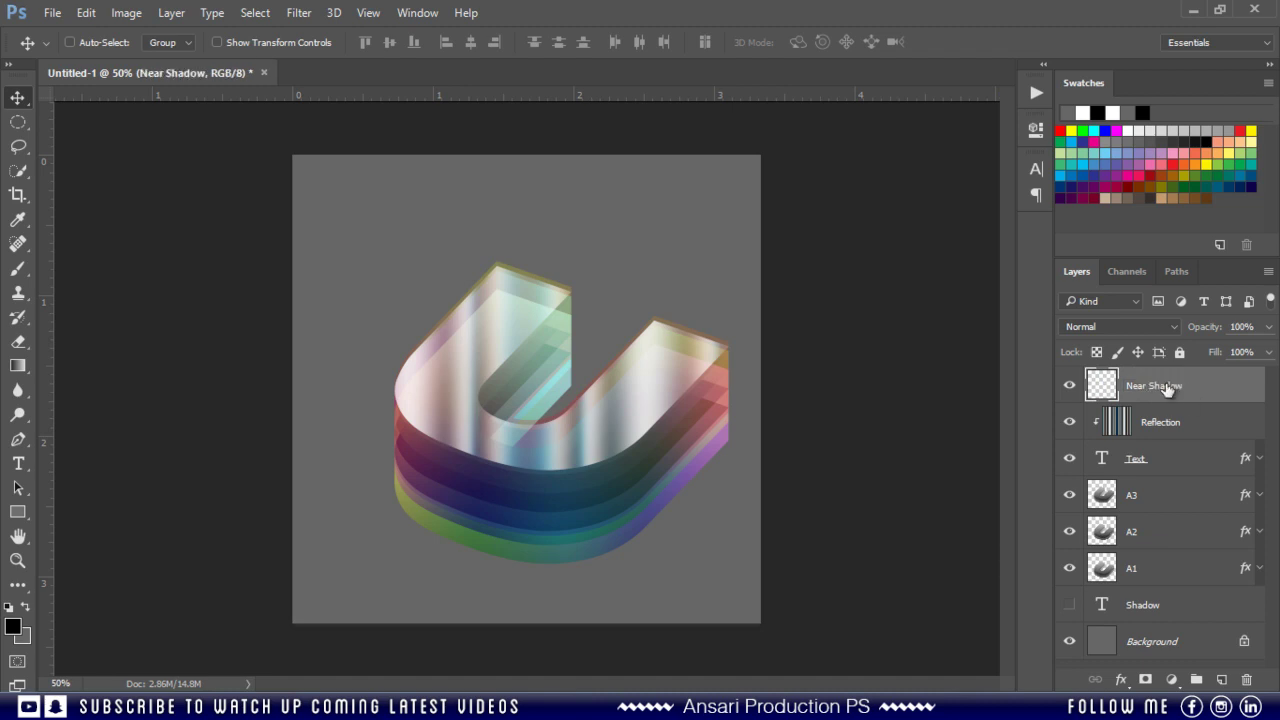
# Load the Text layer's outline as a selection, reset the default colors, and fill it with black on the Near Shadow layer.
pyautogui.press('ctrl')
pyautogui.keyDown('ctrl'); pyautogui.click(1103, 463); pyautogui.keyUp('ctrl')
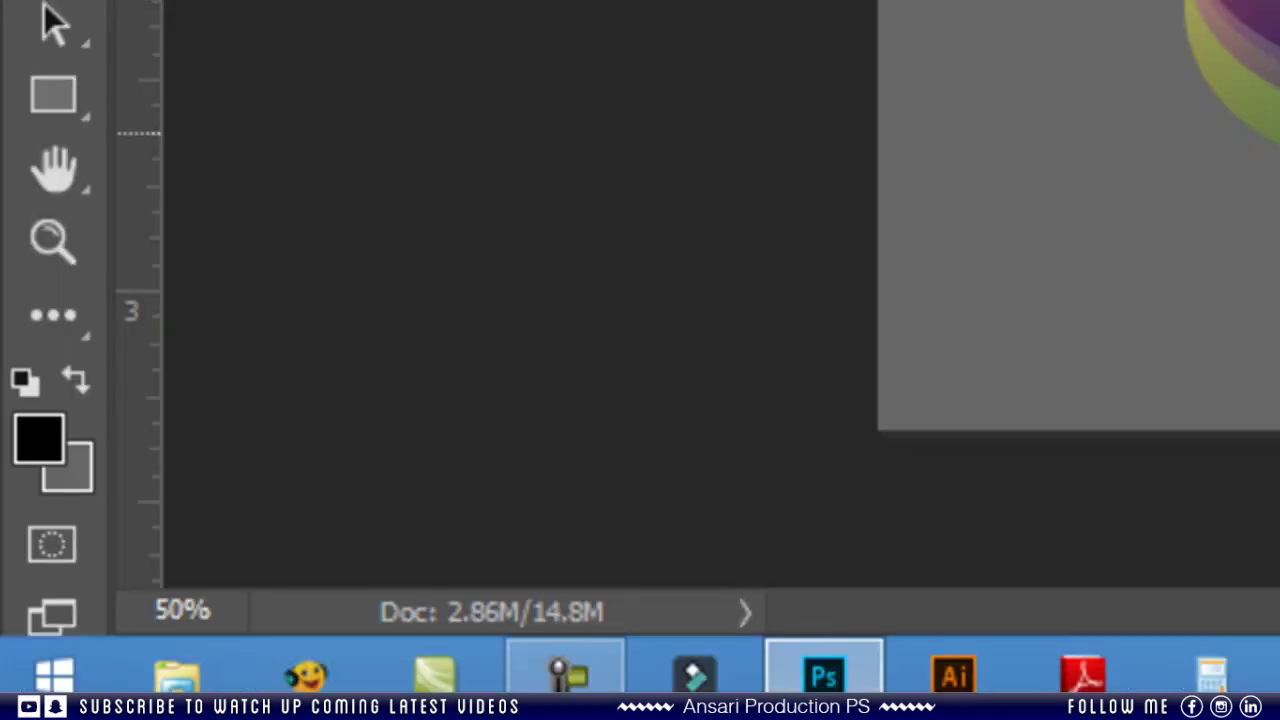
pyautogui.press('d')
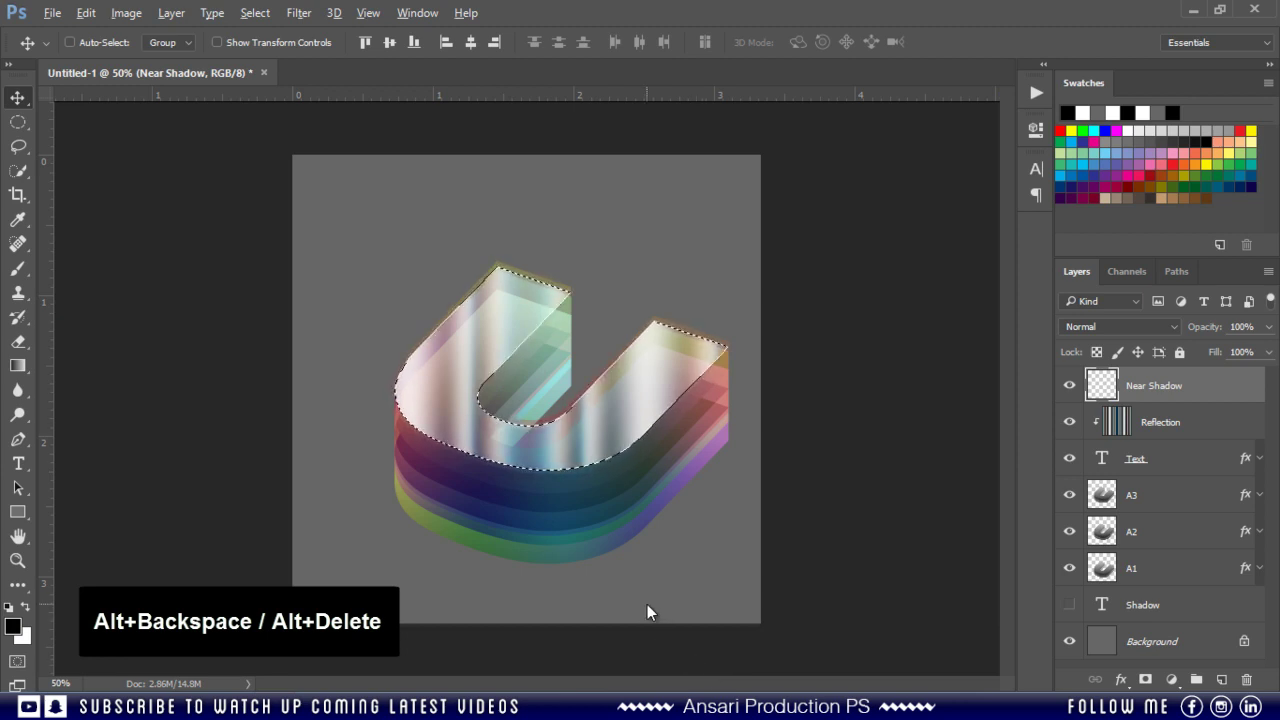
pyautogui.hotkey('alt', 'BackSpace')
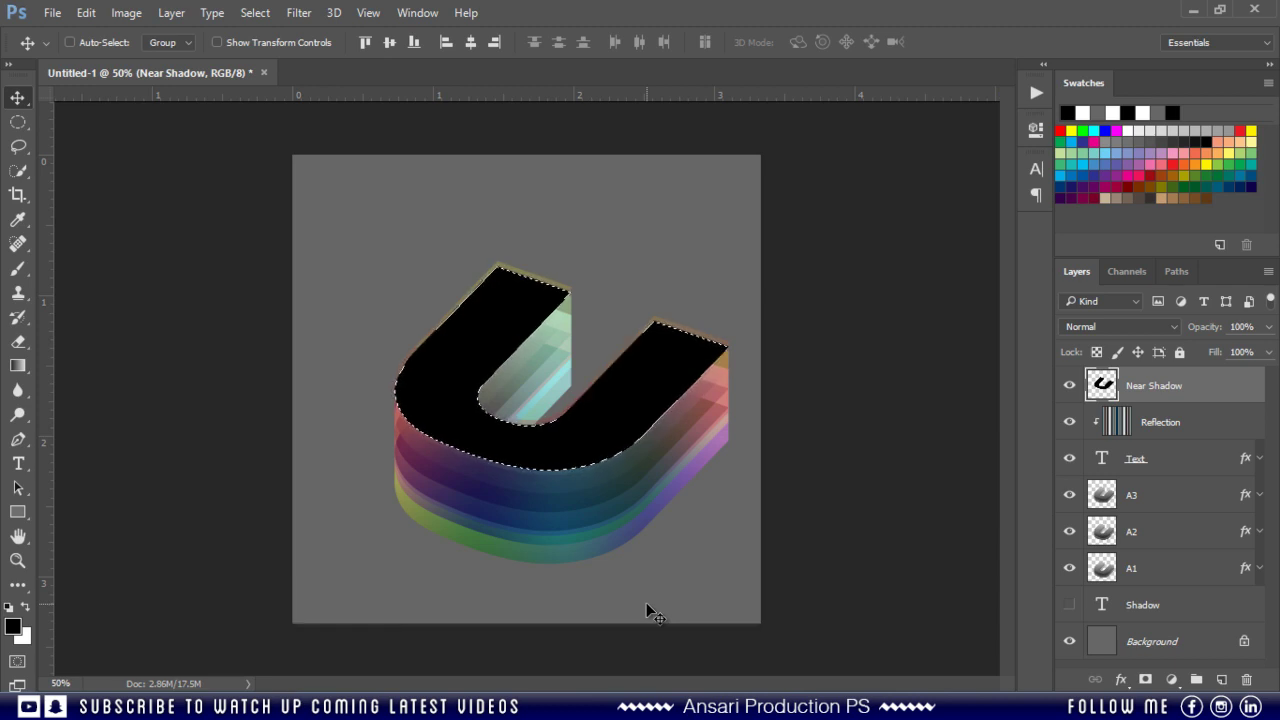
pyautogui.press('ctrl')
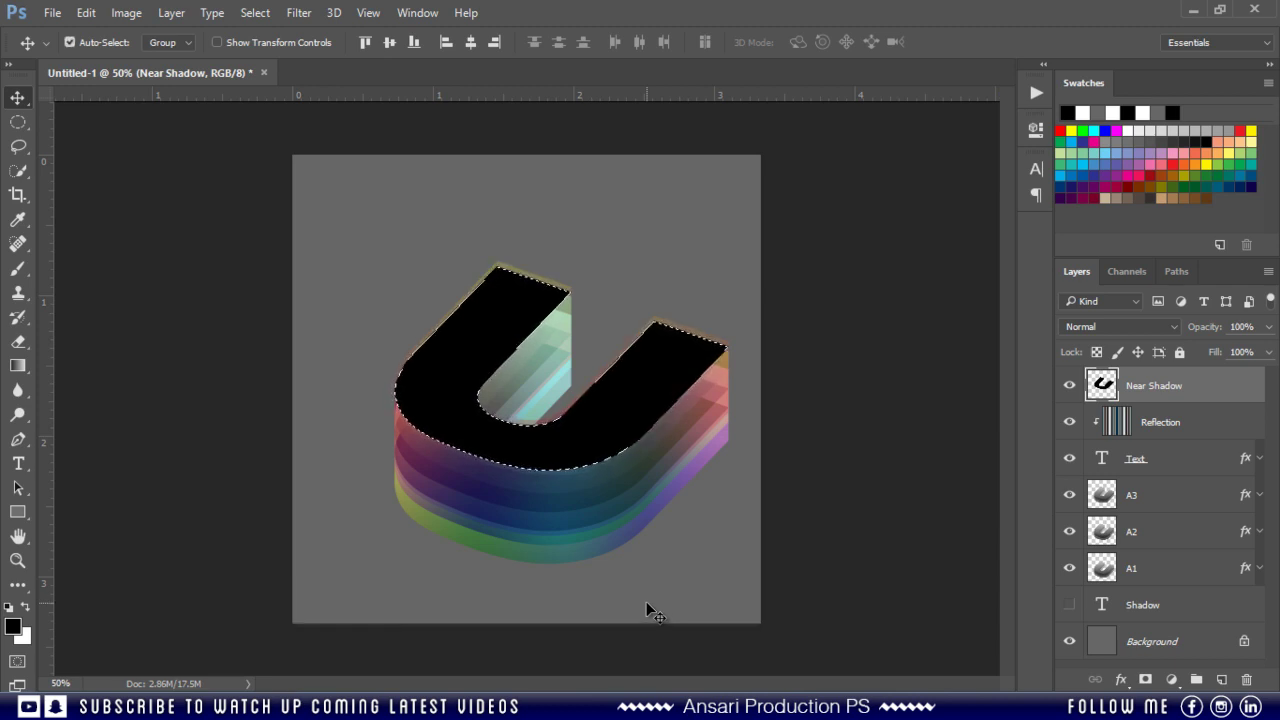
# Deselect the letter outline and move the black Near Shadow shape straight down to the base of the extruded U.
pyautogui.hotkey('ctrl', 'd')
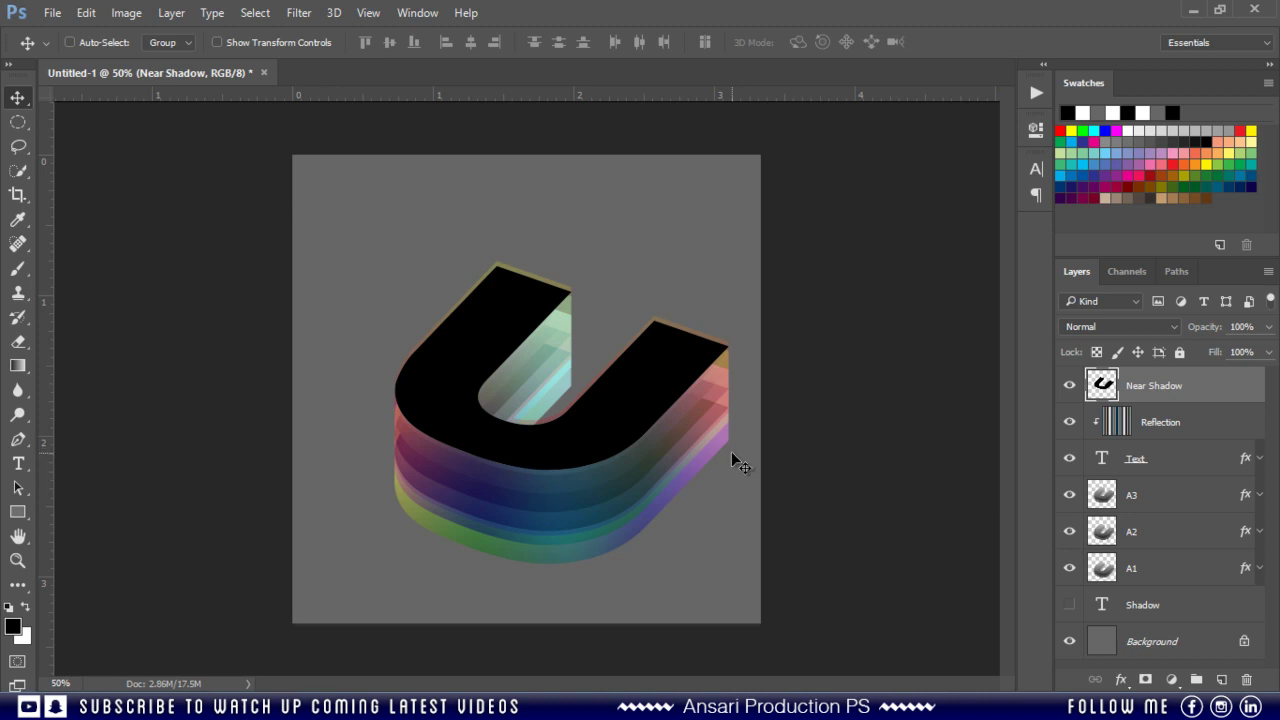
pyautogui.hotkey('shift', 'Down')
pyautogui.hotkey('shift', 'Down')
pyautogui.hotkey('shift', 'Down')
pyautogui.hotkey('shift', 'Down')
pyautogui.hotkey('shift', 'Down')
pyautogui.hotkey('shift', 'Down')
pyautogui.hotkey('shift', 'Down')
pyautogui.hotkey('shift', 'Down')
pyautogui.hotkey('shift', 'Down')
pyautogui.hotkey('shift', 'Down')
pyautogui.hotkey('shift', 'Down')
pyautogui.hotkey('shift', 'Down')
pyautogui.hotkey('shift', 'Down')
pyautogui.hotkey('shift', 'Down')
pyautogui.hotkey('shift', 'Down')
pyautogui.hotkey('shift', 'Down')
pyautogui.hotkey('shift', 'Down')
pyautogui.hotkey('shift', 'Down')
pyautogui.hotkey('shift', 'Down')
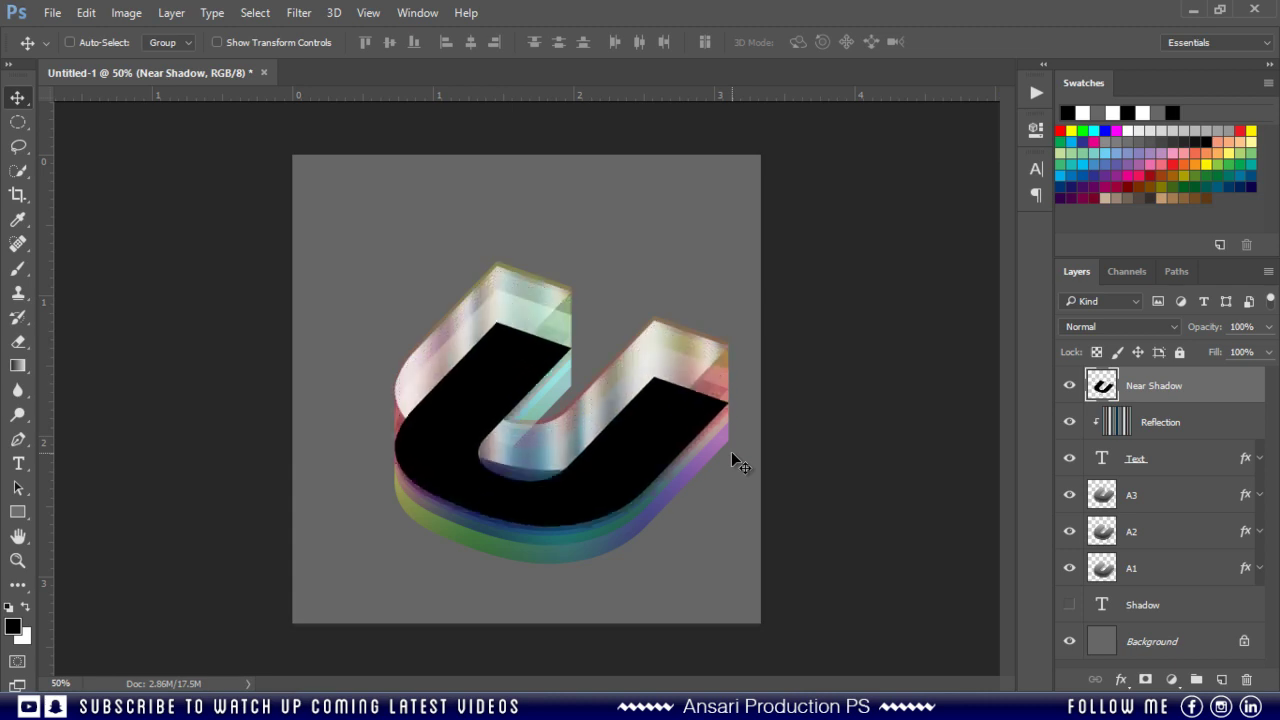
pyautogui.press('Down')
pyautogui.press('Down')
pyautogui.press('Down')
pyautogui.press('Down')
pyautogui.press('Down')
pyautogui.press('Down')
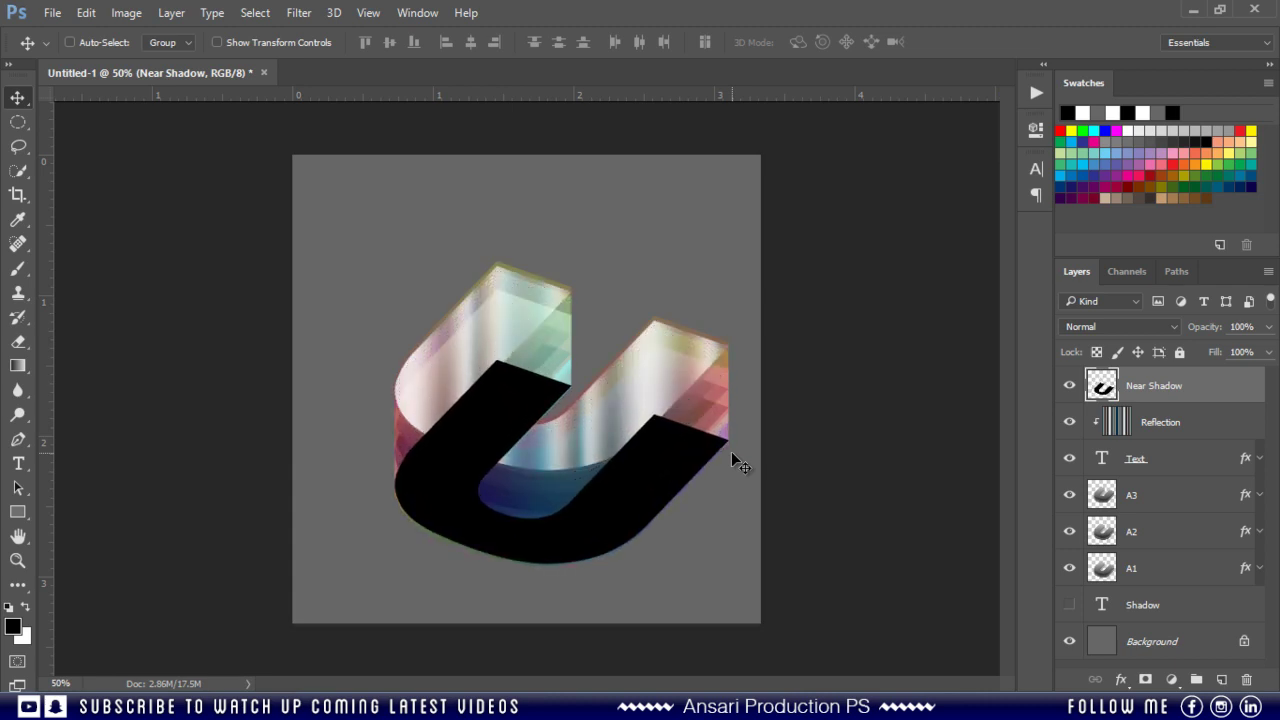
# Apply a Gaussian Blur with a 5-pixel radius to Near Shadow and place the layer directly below A1.
pyautogui.click(299, 13)
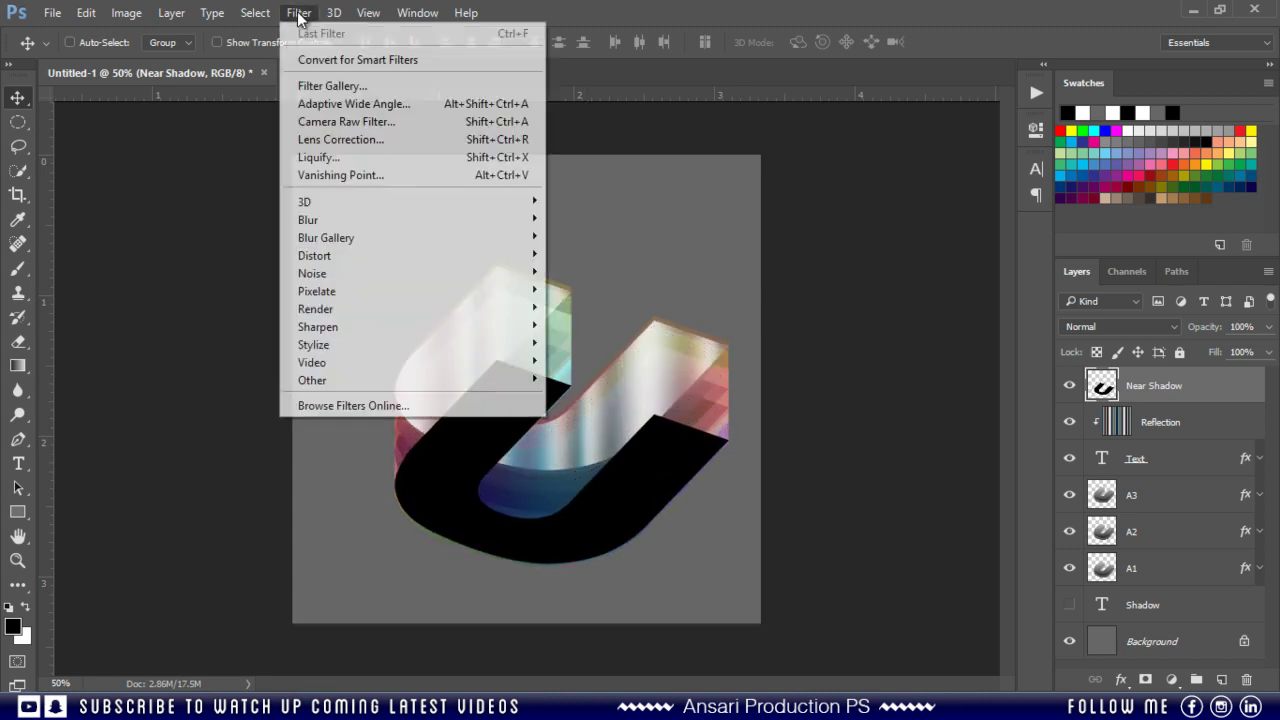
pyautogui.moveTo(300, 218)
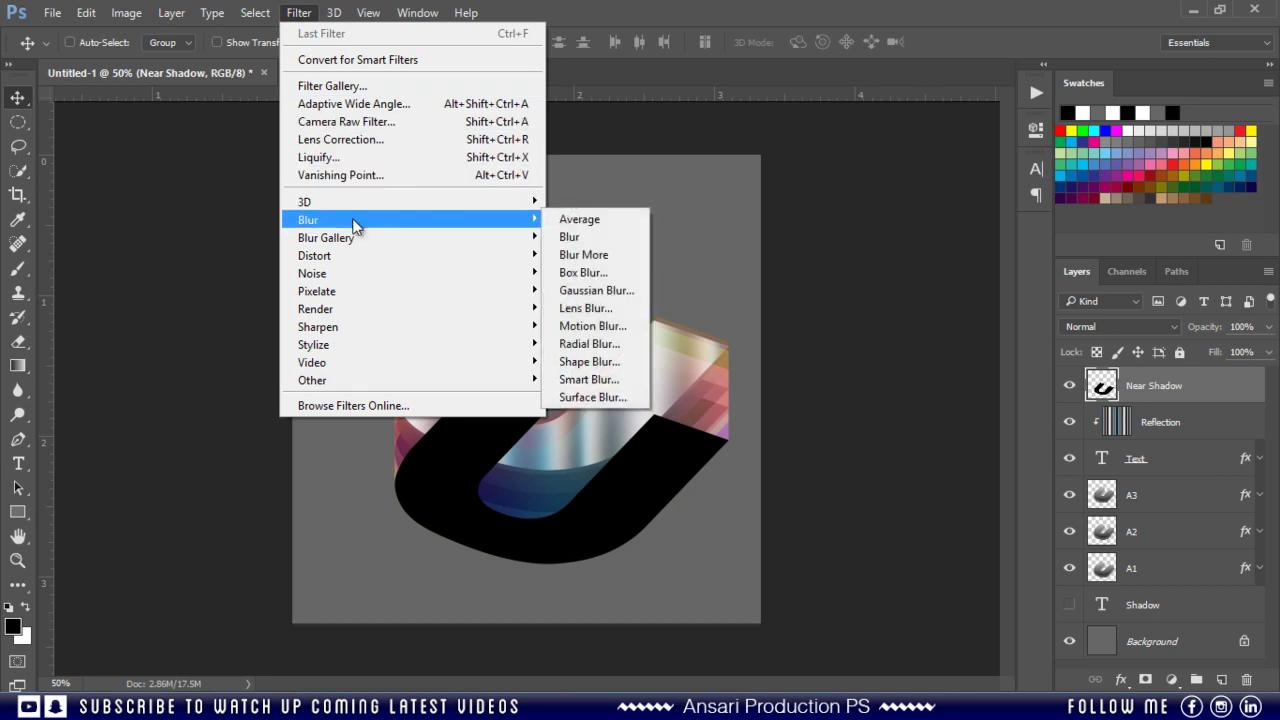
pyautogui.click(605, 290)
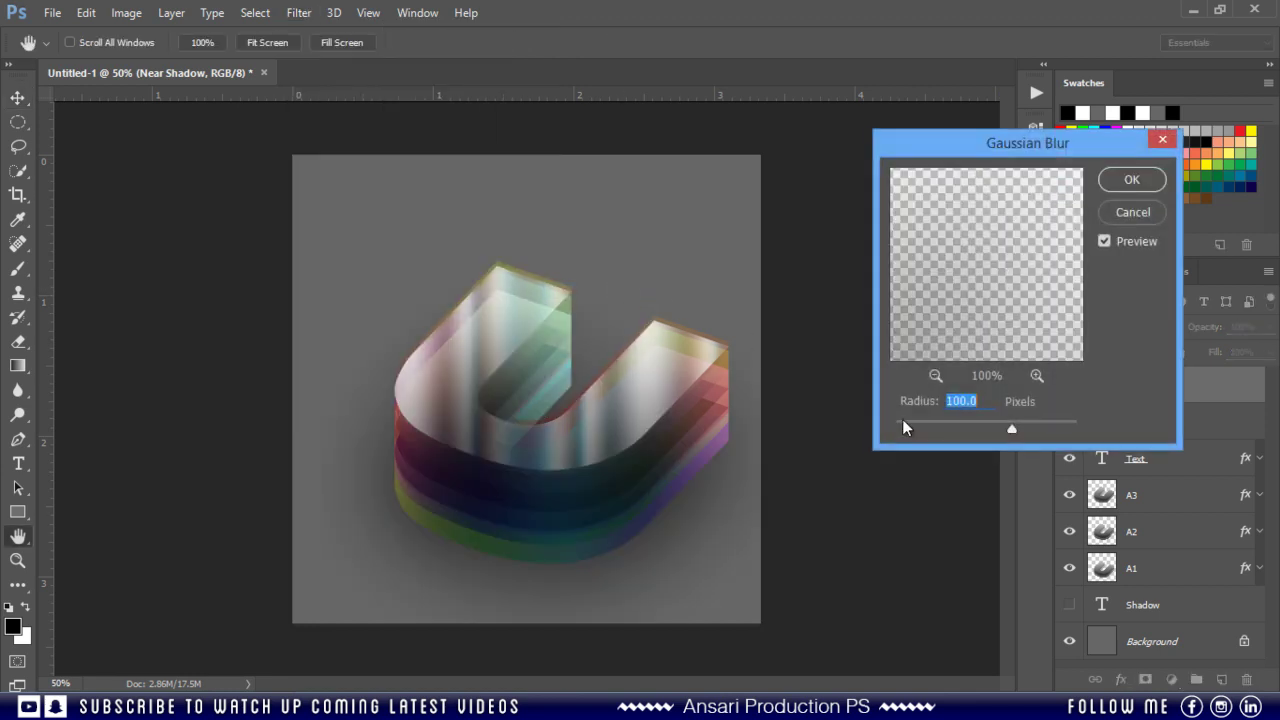
pyautogui.write('5')
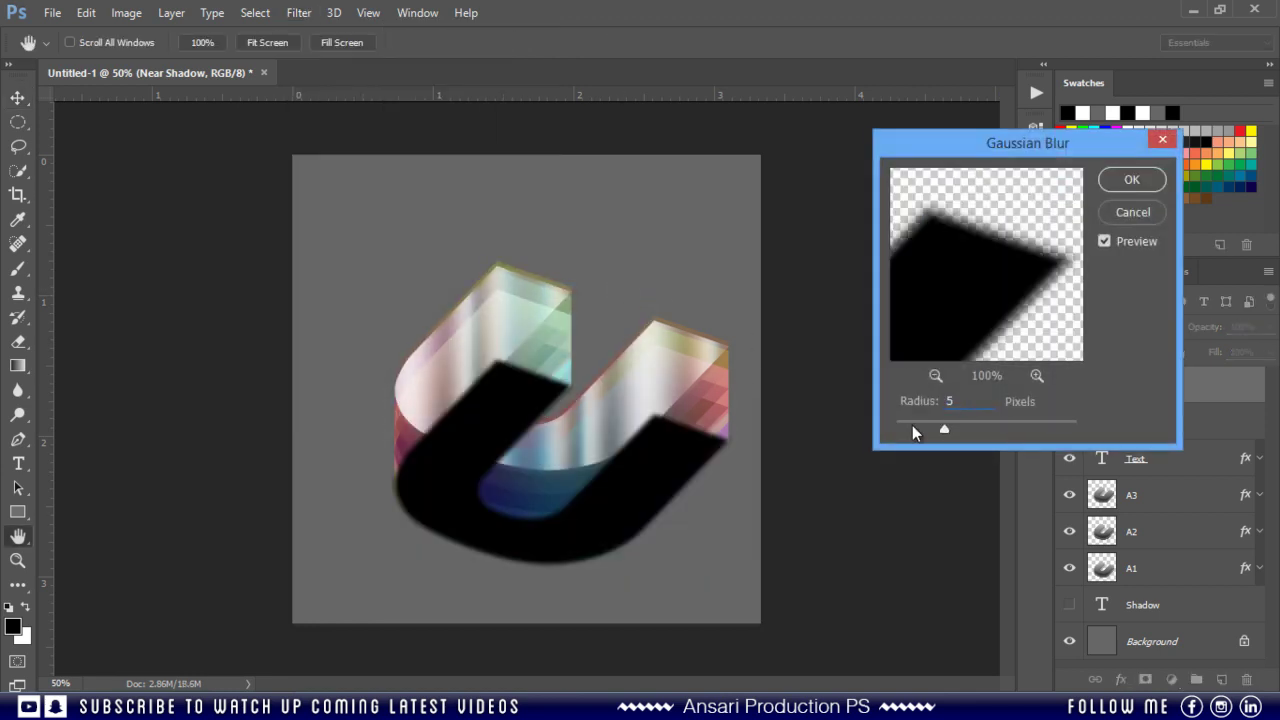
pyautogui.click(1131, 180)
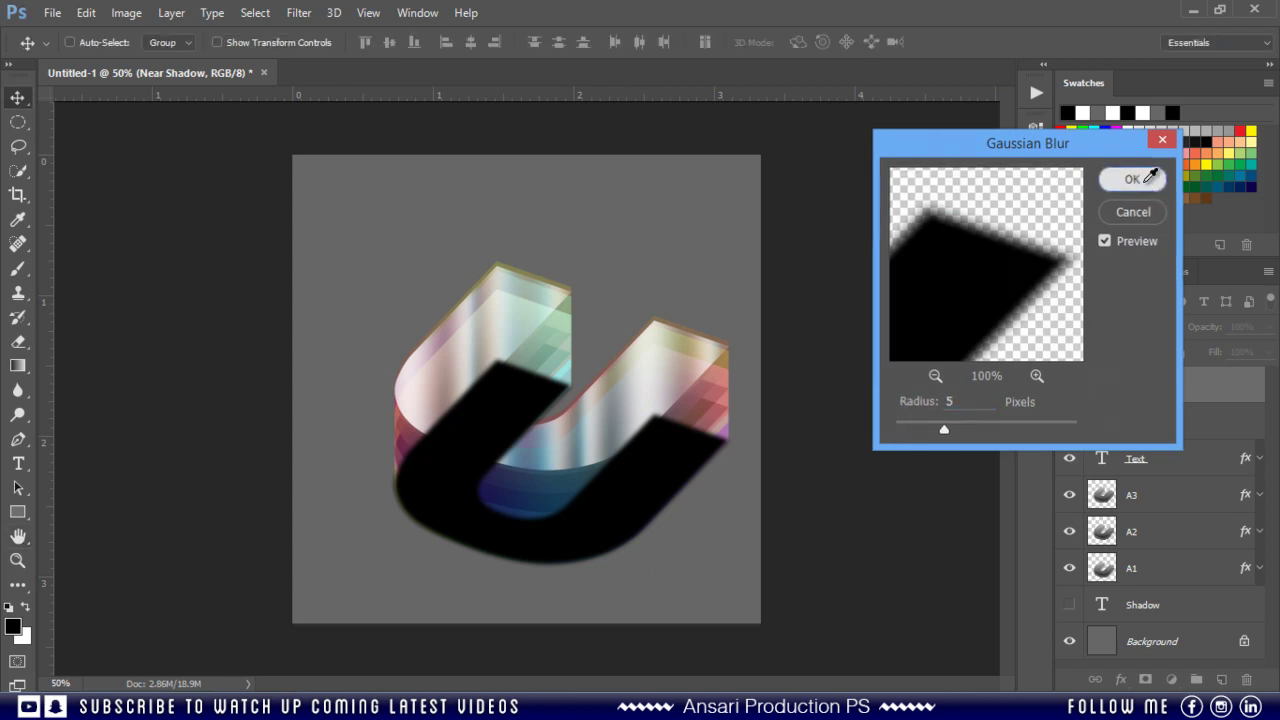
pyautogui.moveTo(1215, 400); pyautogui.dragTo(1194, 600)
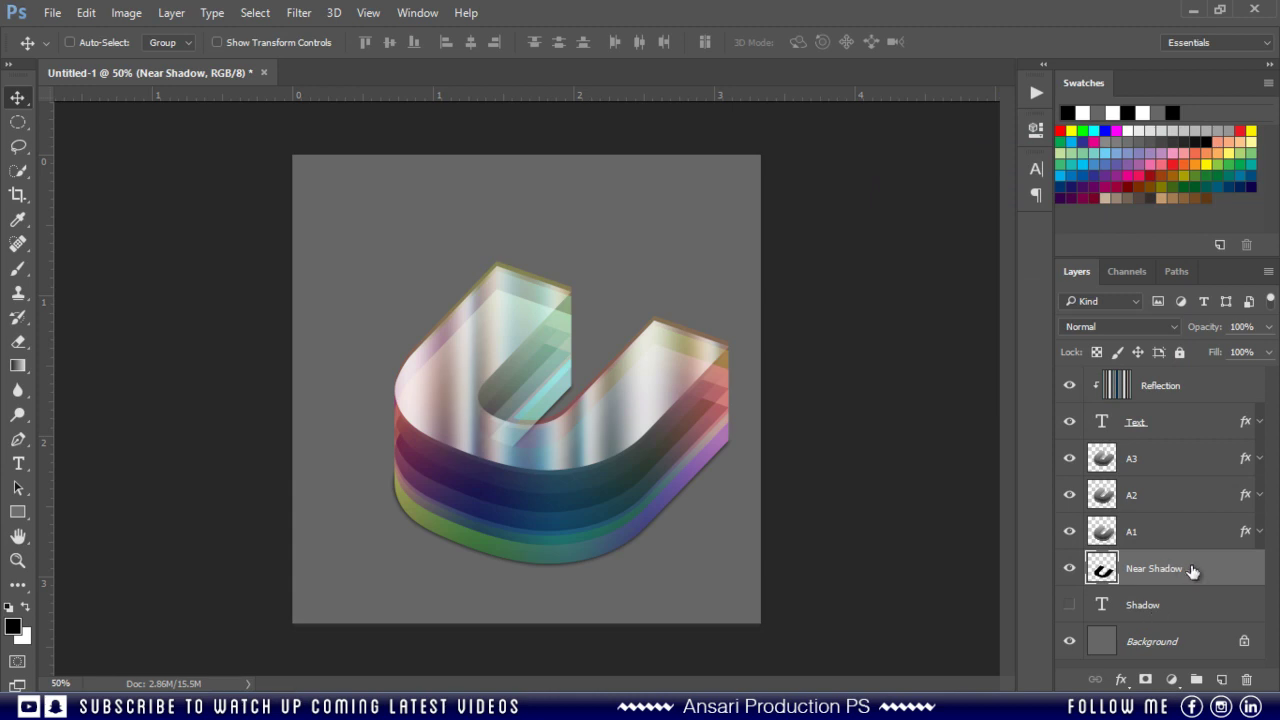
# Show the hidden Shadow text layer and set its text color to black.
pyautogui.click(1069, 605)
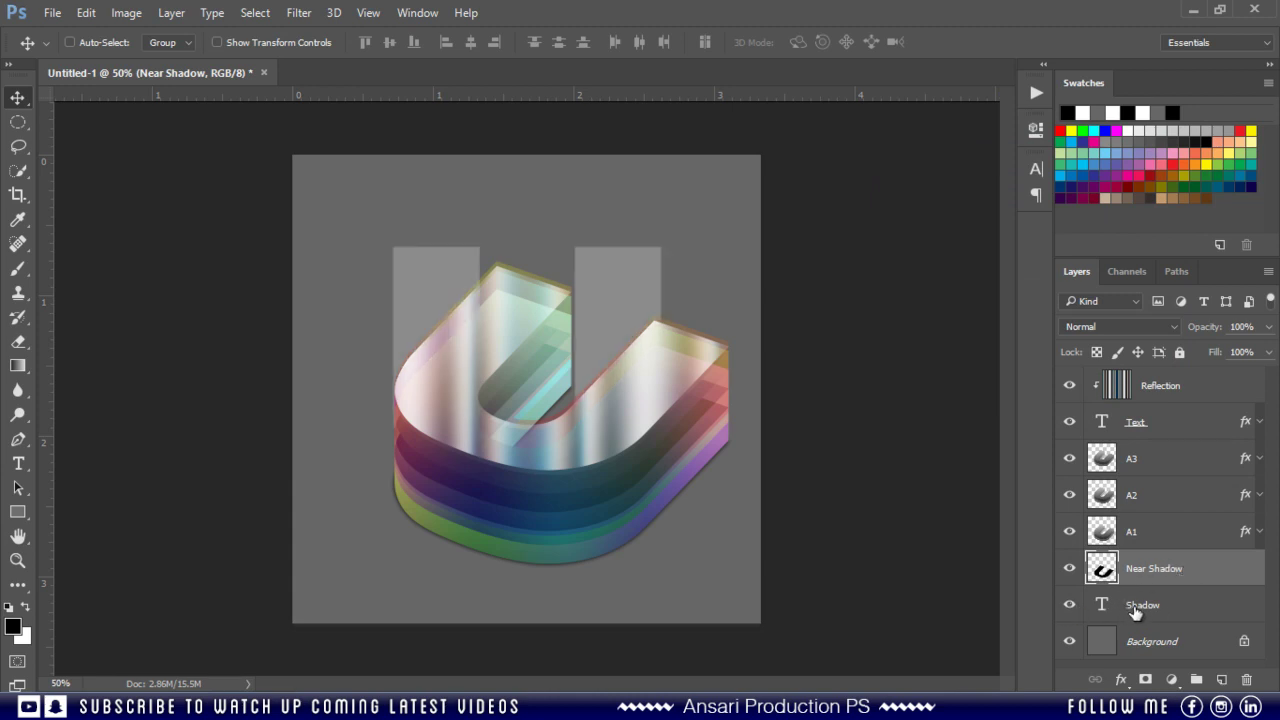
pyautogui.click(1137, 612)
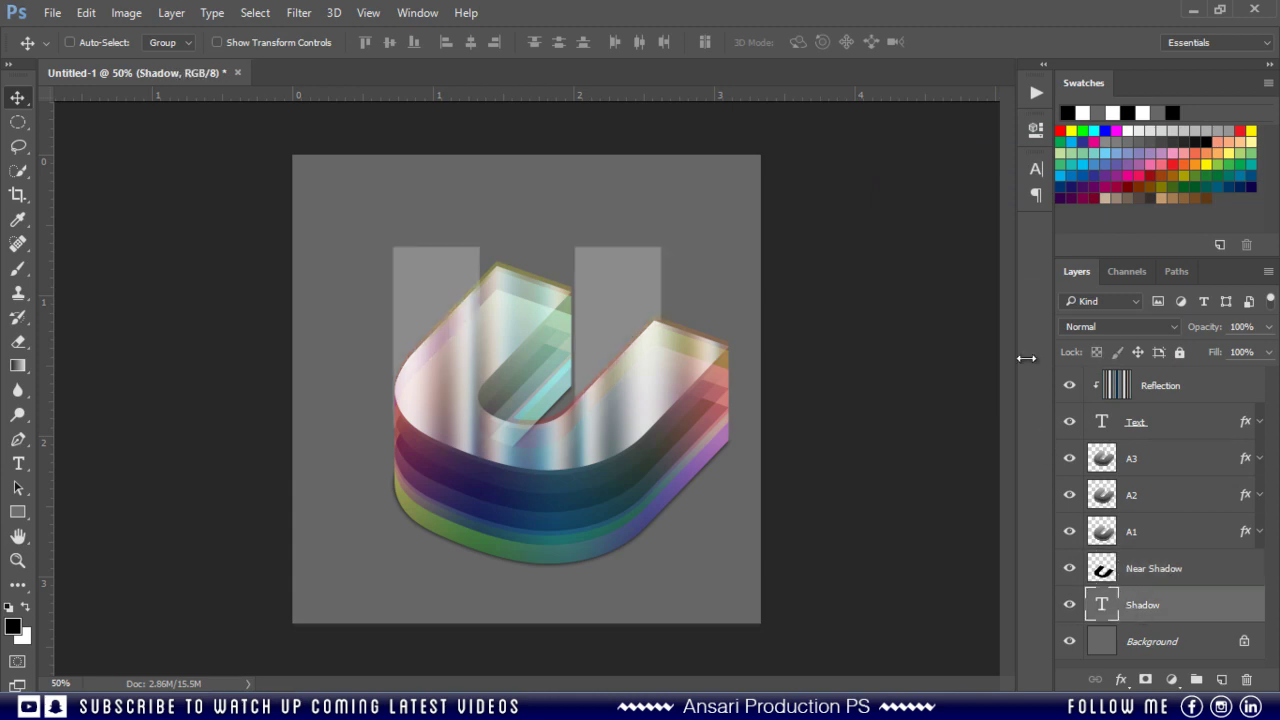
pyautogui.click(1038, 171)
pyautogui.click(996, 284)
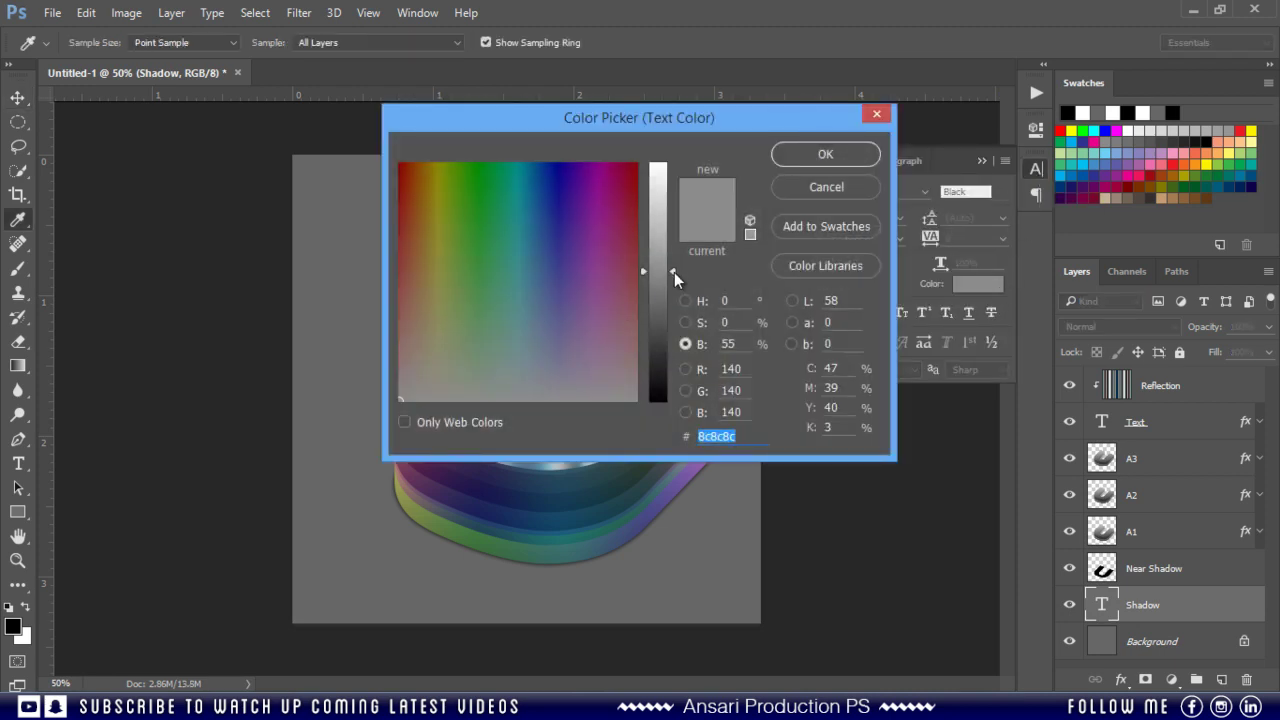
pyautogui.moveTo(674, 272); pyautogui.dragTo(662, 429)
pyautogui.click(823, 157)
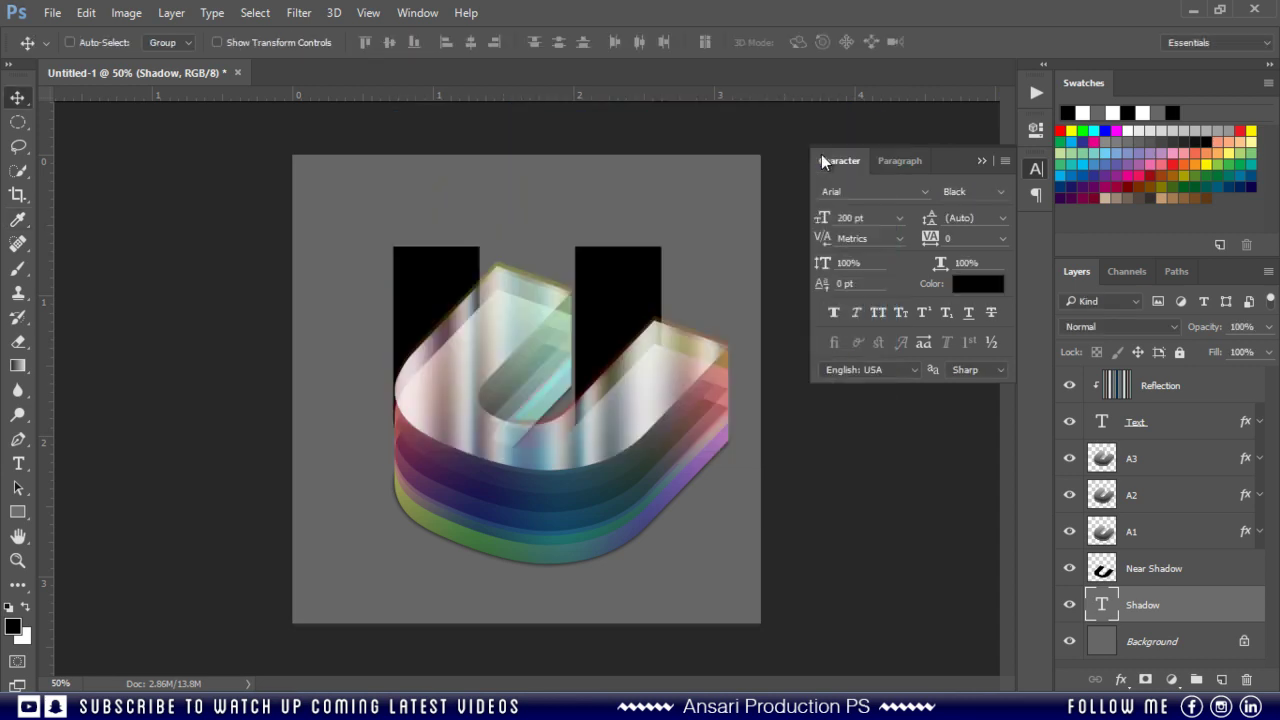
pyautogui.click(985, 160)
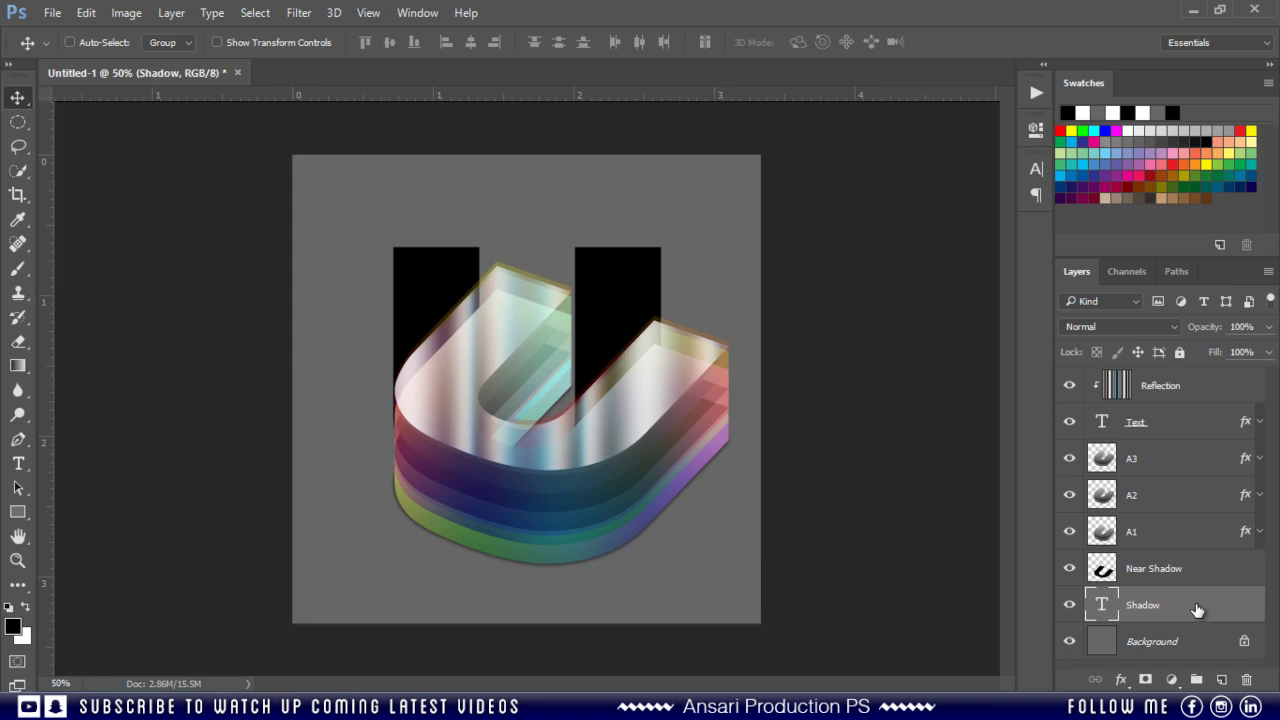
# Add a 30 px black outside Stroke in Normal blend mode at 100% opacity to the Shadow layer.
pyautogui.doubleClick(1196, 606)
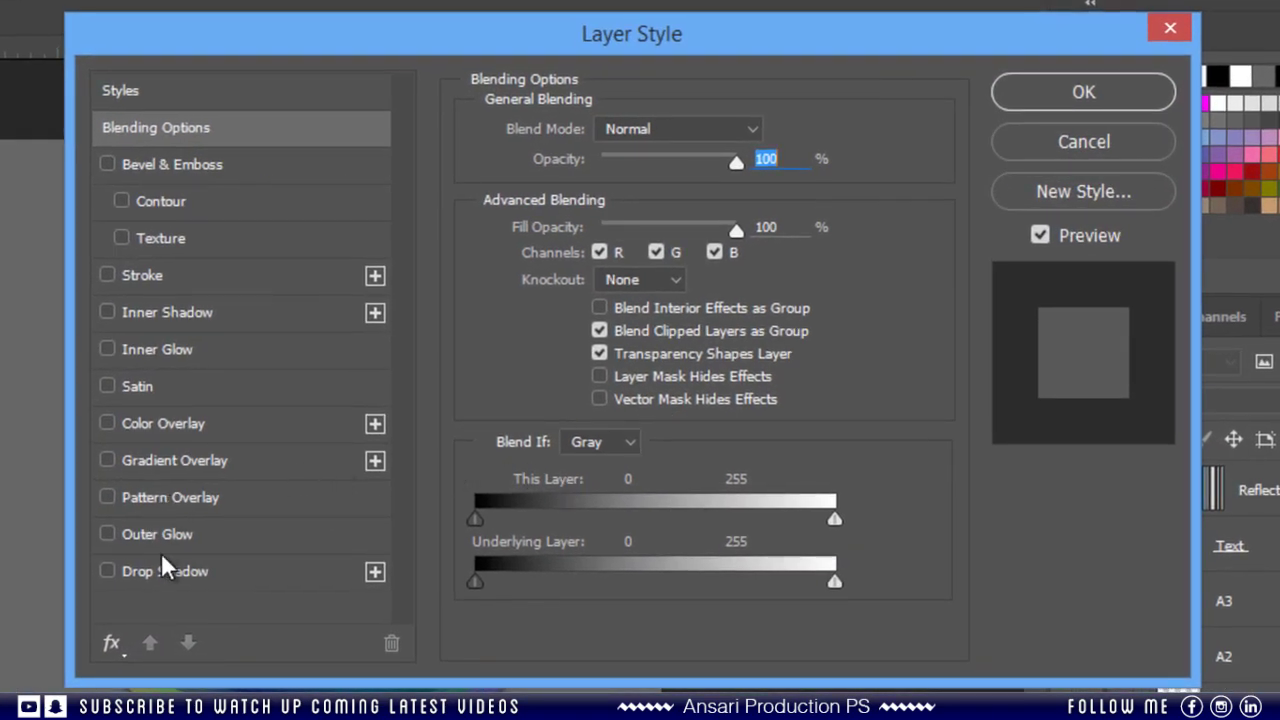
pyautogui.click(105, 276)
pyautogui.click(219, 284)
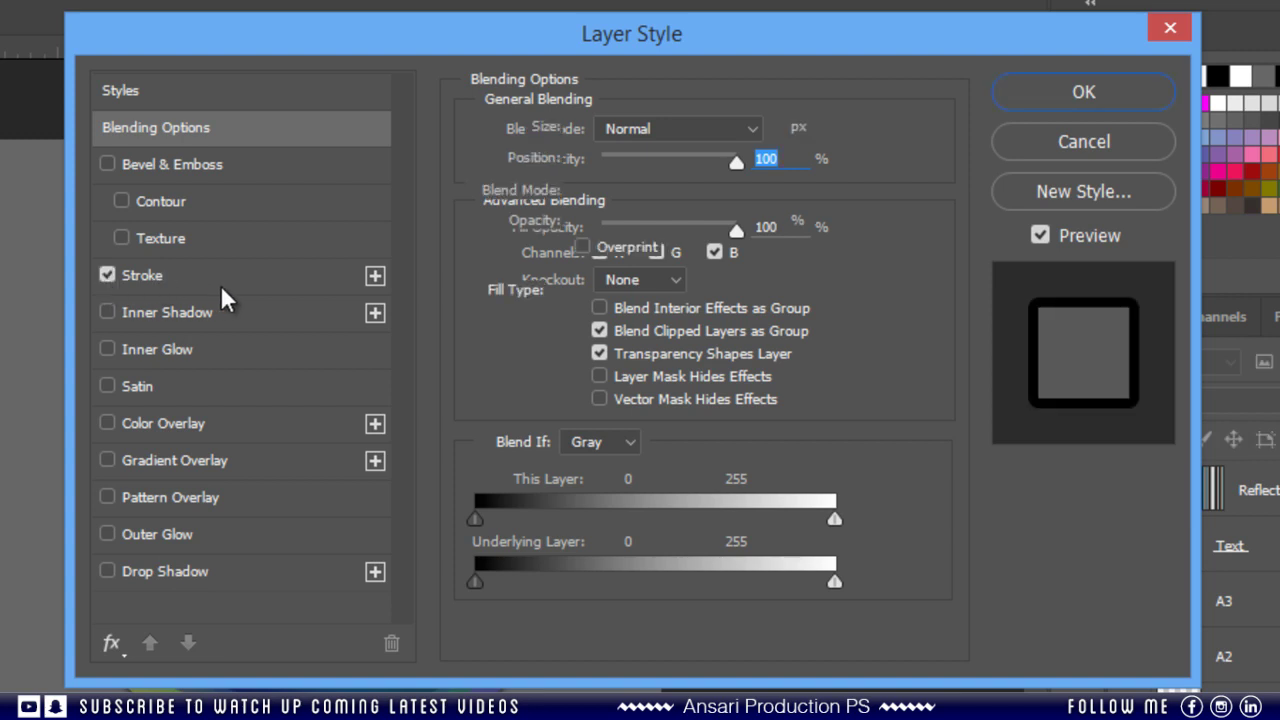
pyautogui.click(600, 128)
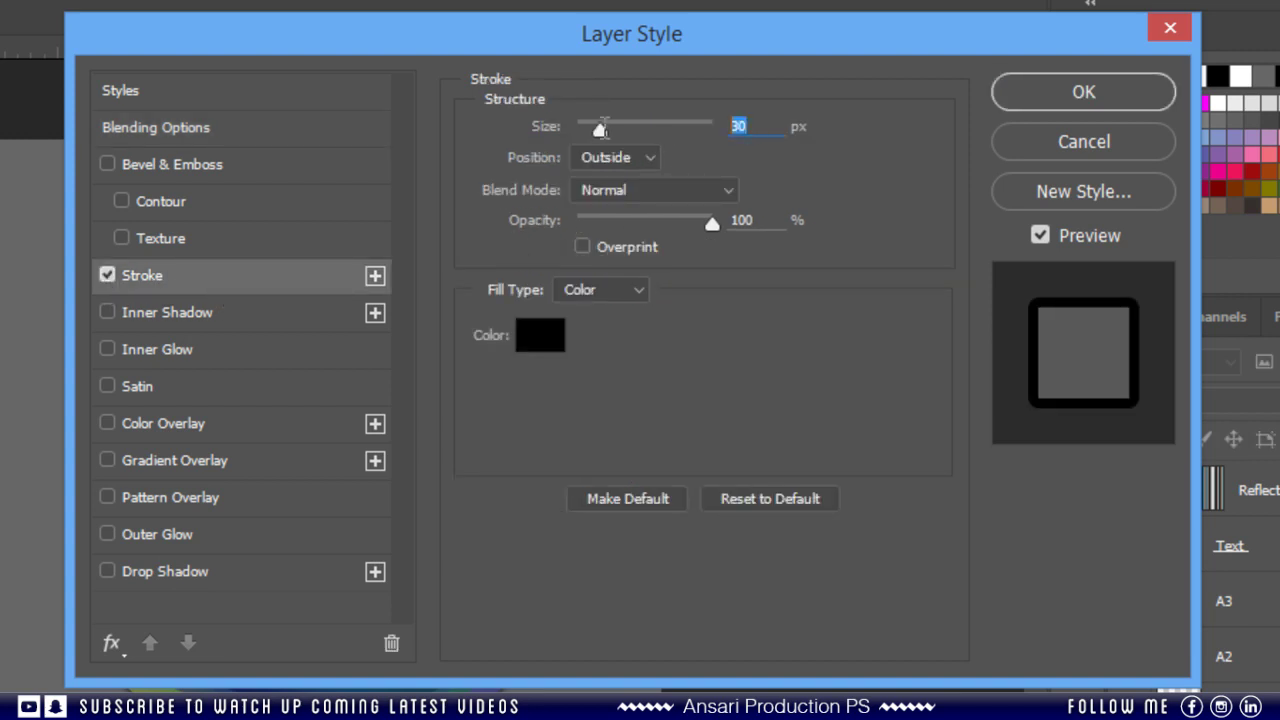
pyautogui.click(652, 156)
pyautogui.click(640, 177)
pyautogui.click(642, 188)
pyautogui.click(726, 191)
pyautogui.press('Tab')
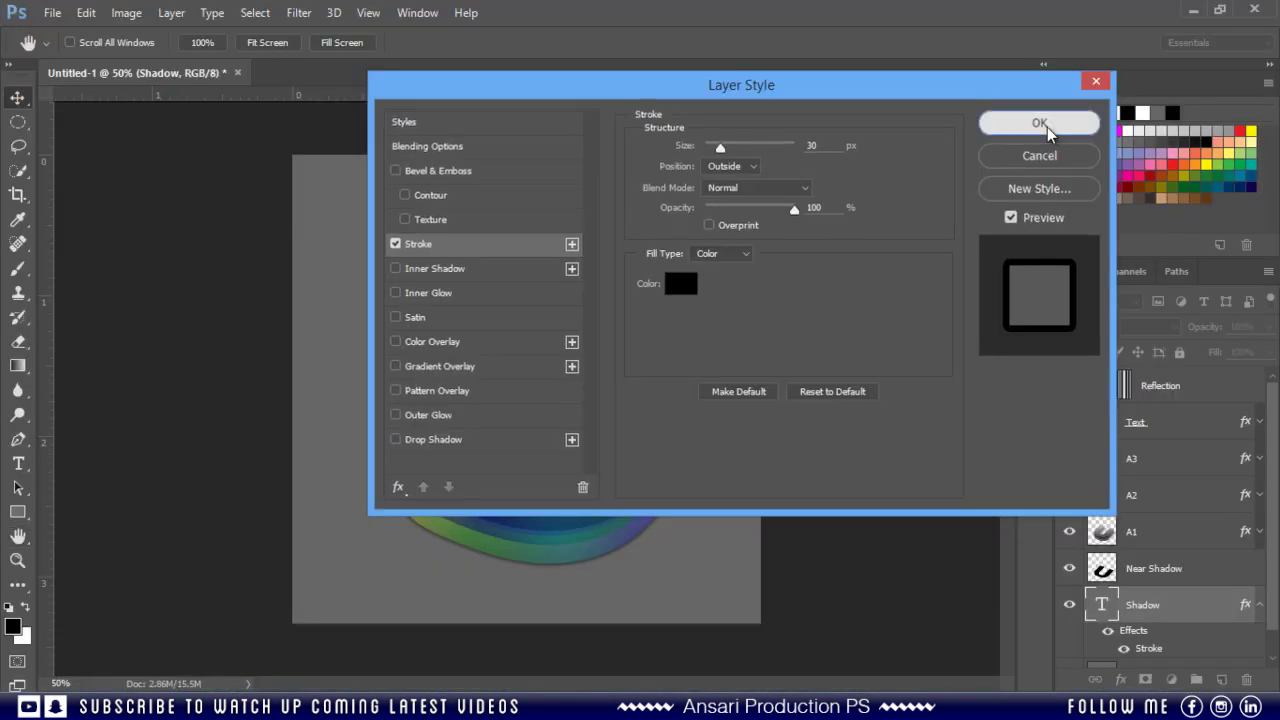
pyautogui.click(1095, 108)
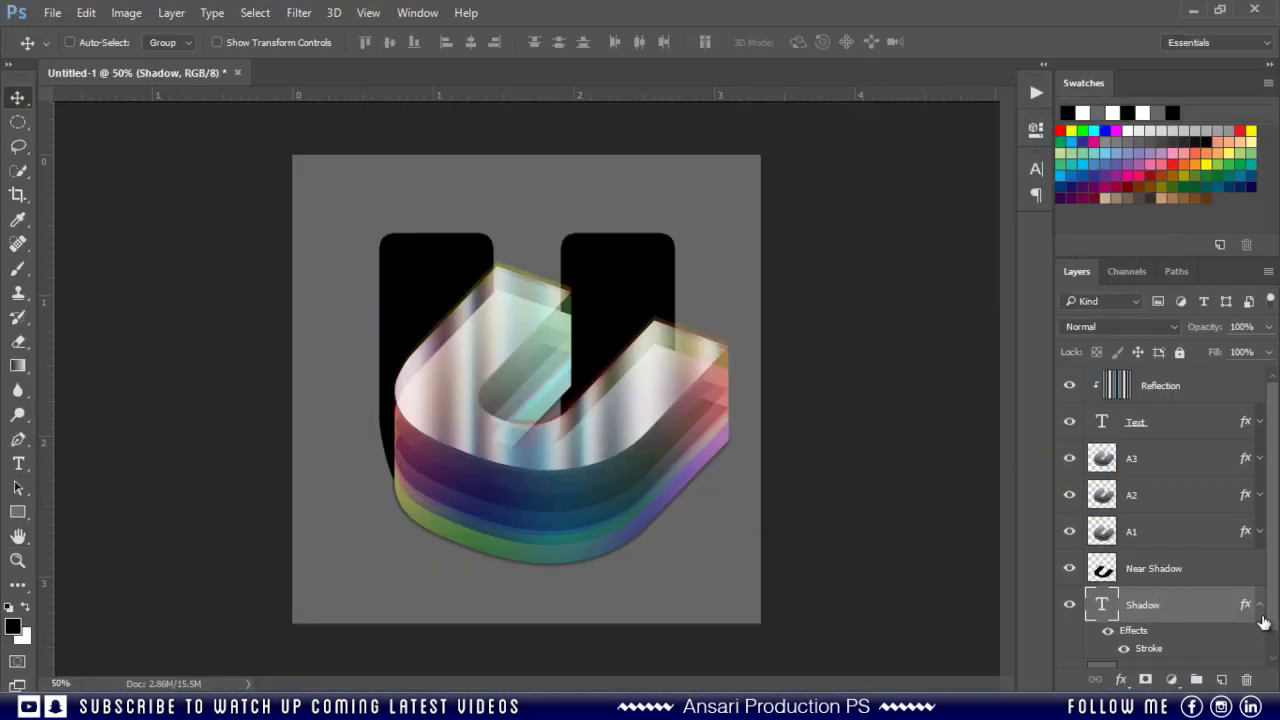
# Create an empty layer beneath Shadow and merge the two into a single pixel layer.
pyautogui.click(1261, 612)
pyautogui.click(1222, 680)
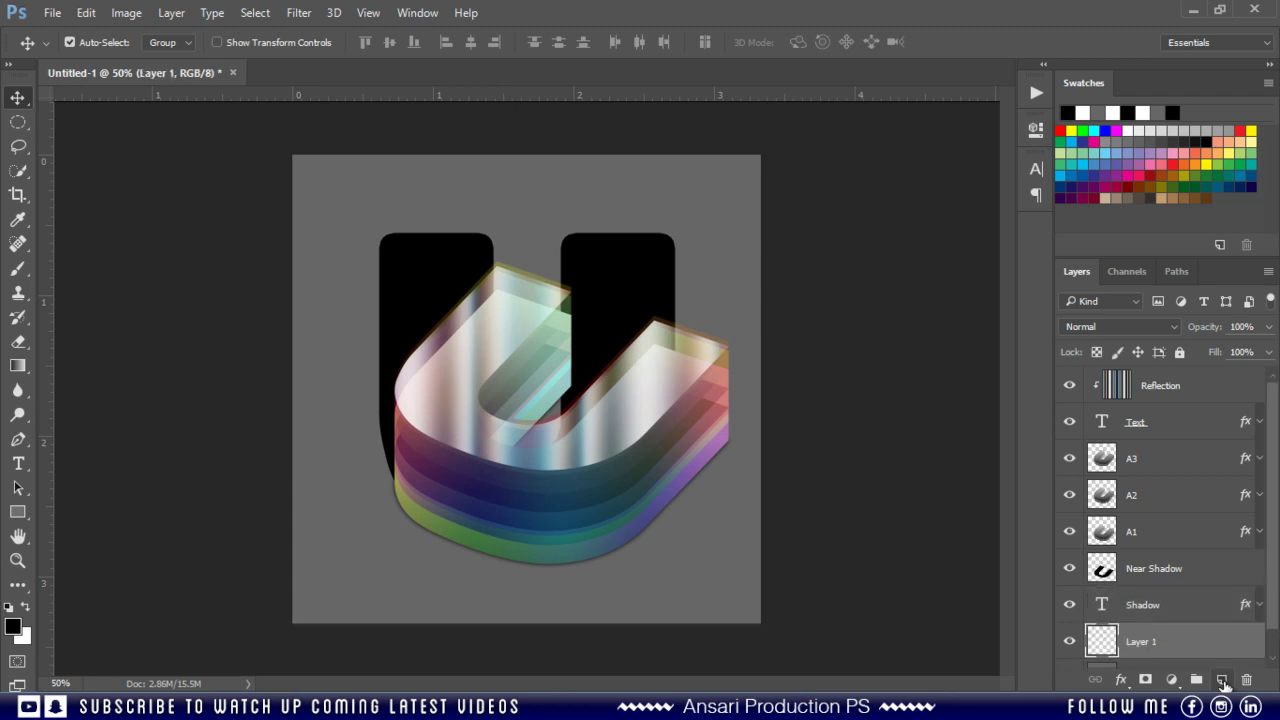
pyautogui.scroll(-1, 1185, 620)
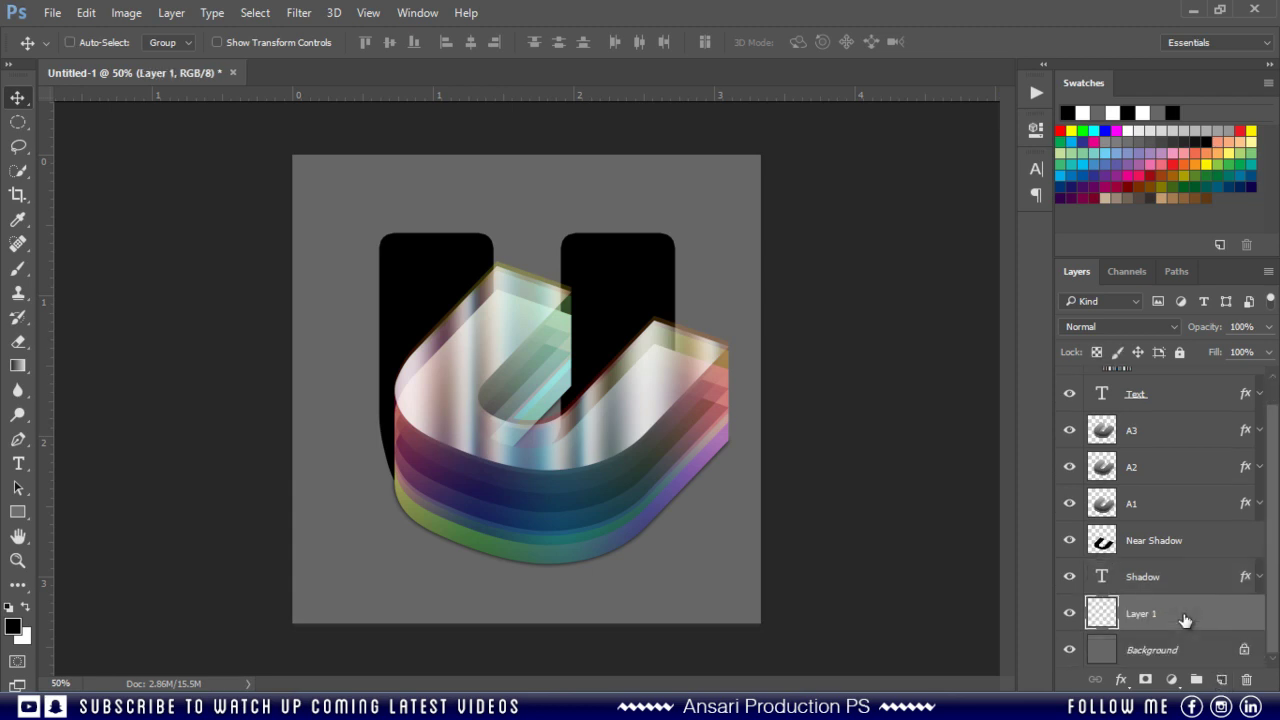
pyautogui.keyDown('ctrl'); pyautogui.click(1183, 586); pyautogui.keyUp('ctrl')
pyautogui.hotkey('ctrl', 'e')
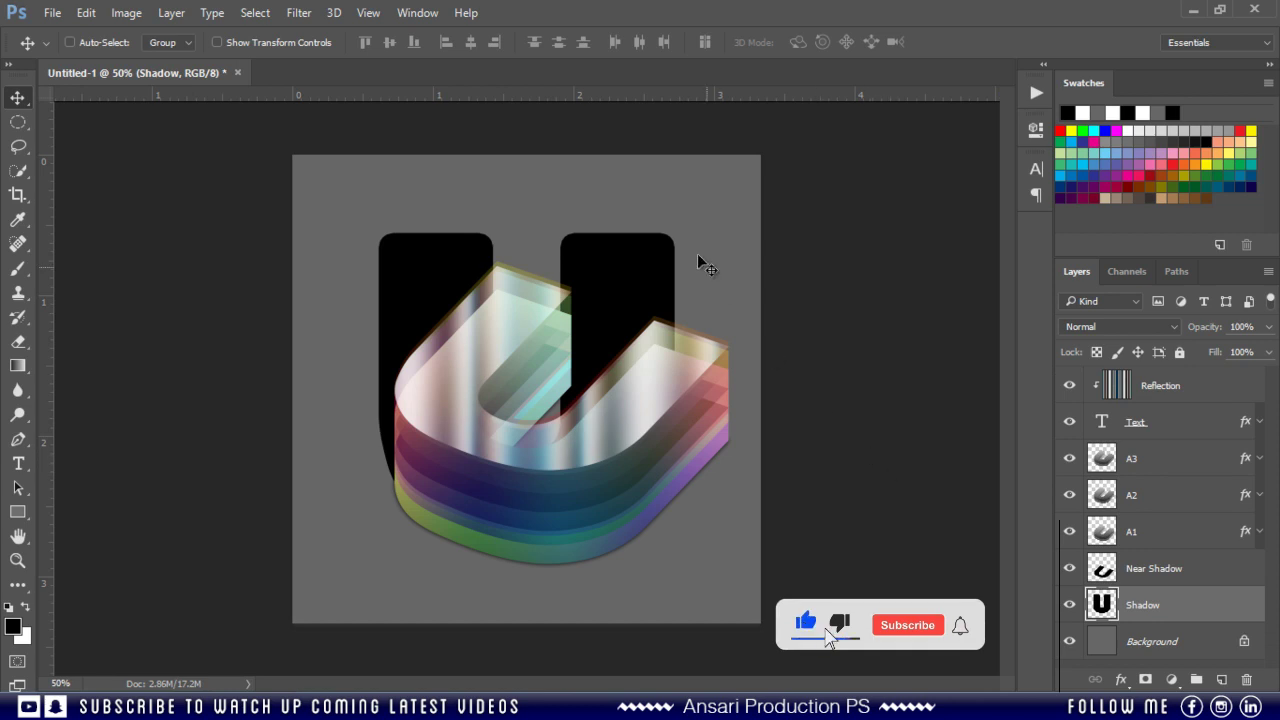
# Apply a Gaussian Blur with a 12-pixel radius to the Shadow layer.
pyautogui.click(299, 12)
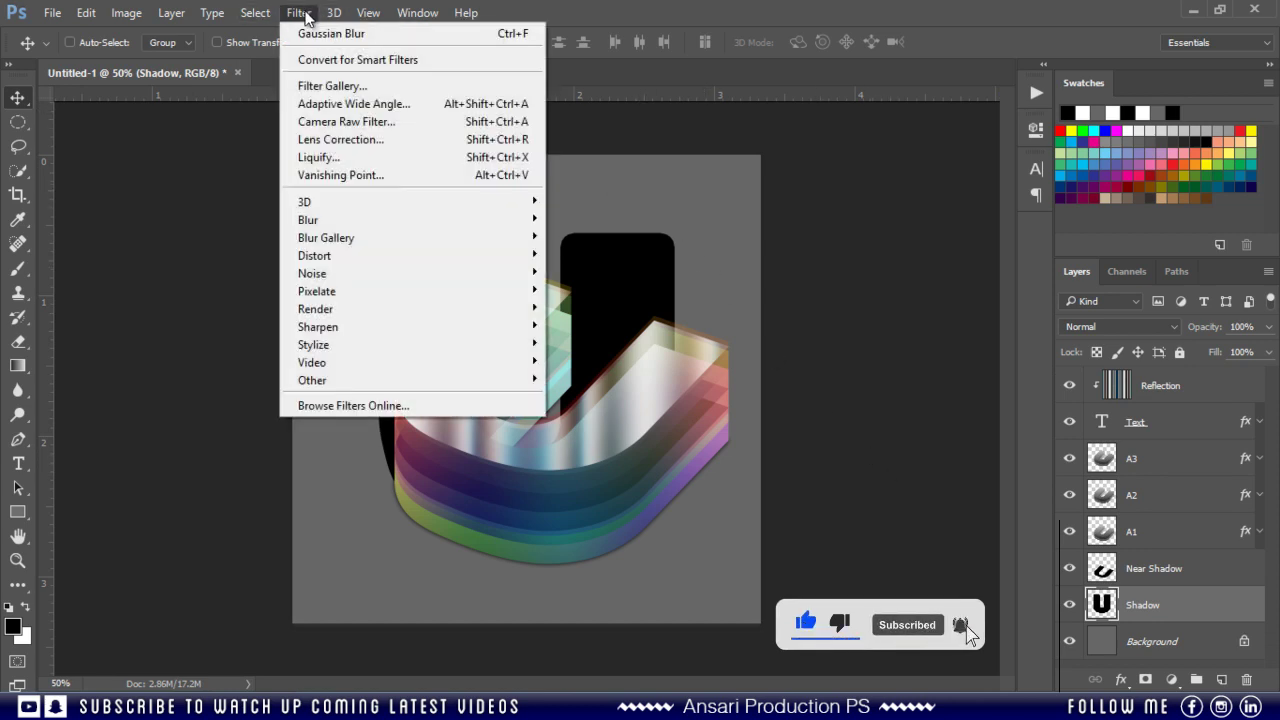
pyautogui.moveTo(329, 218)
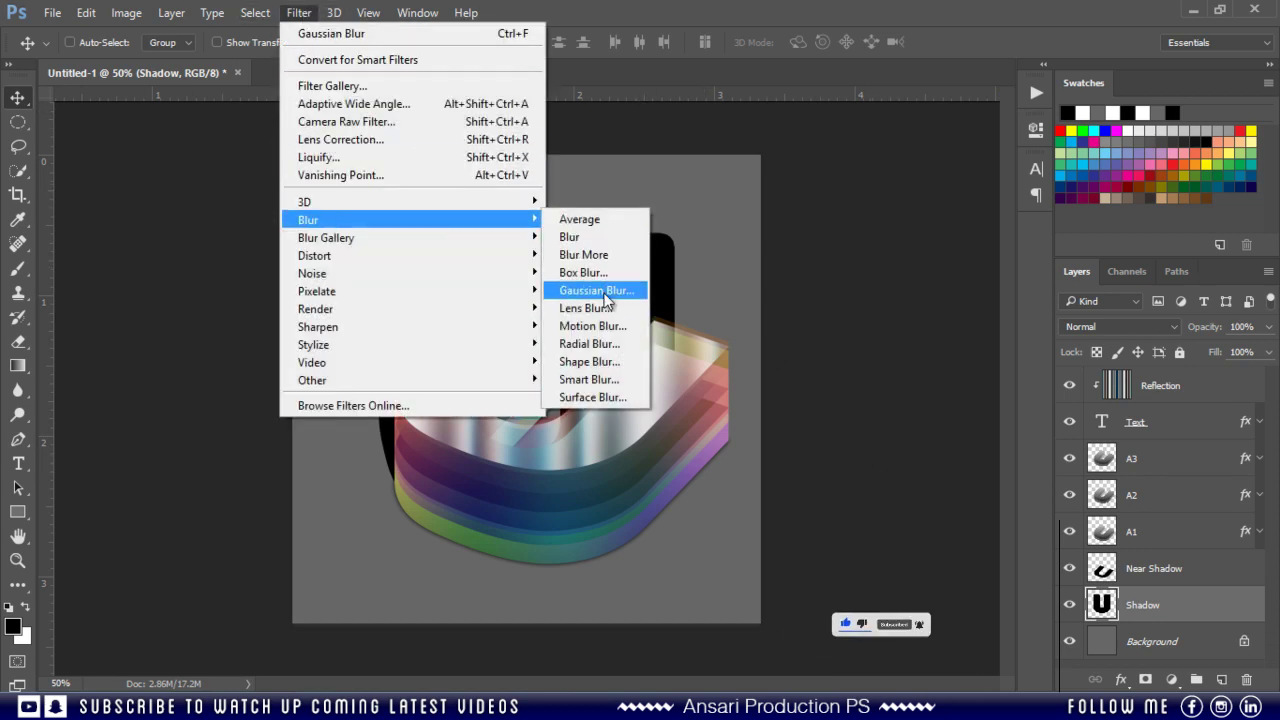
pyautogui.click(598, 291)
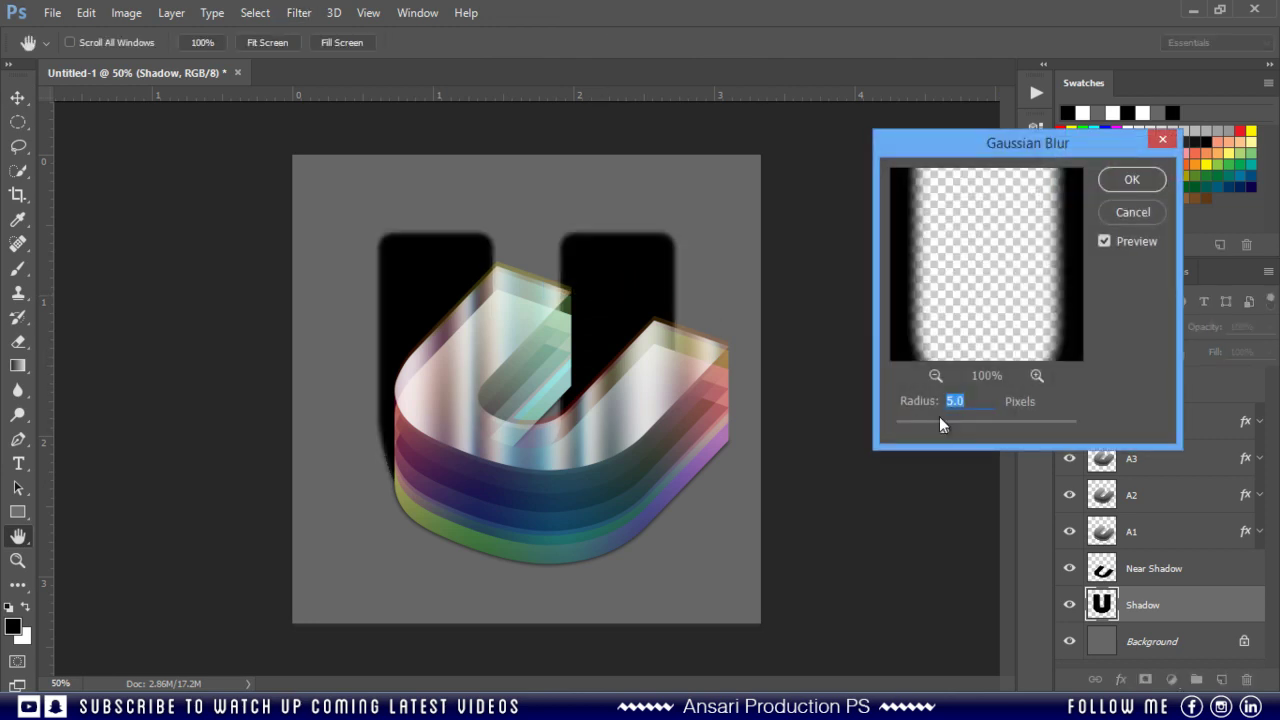
pyautogui.write('12')
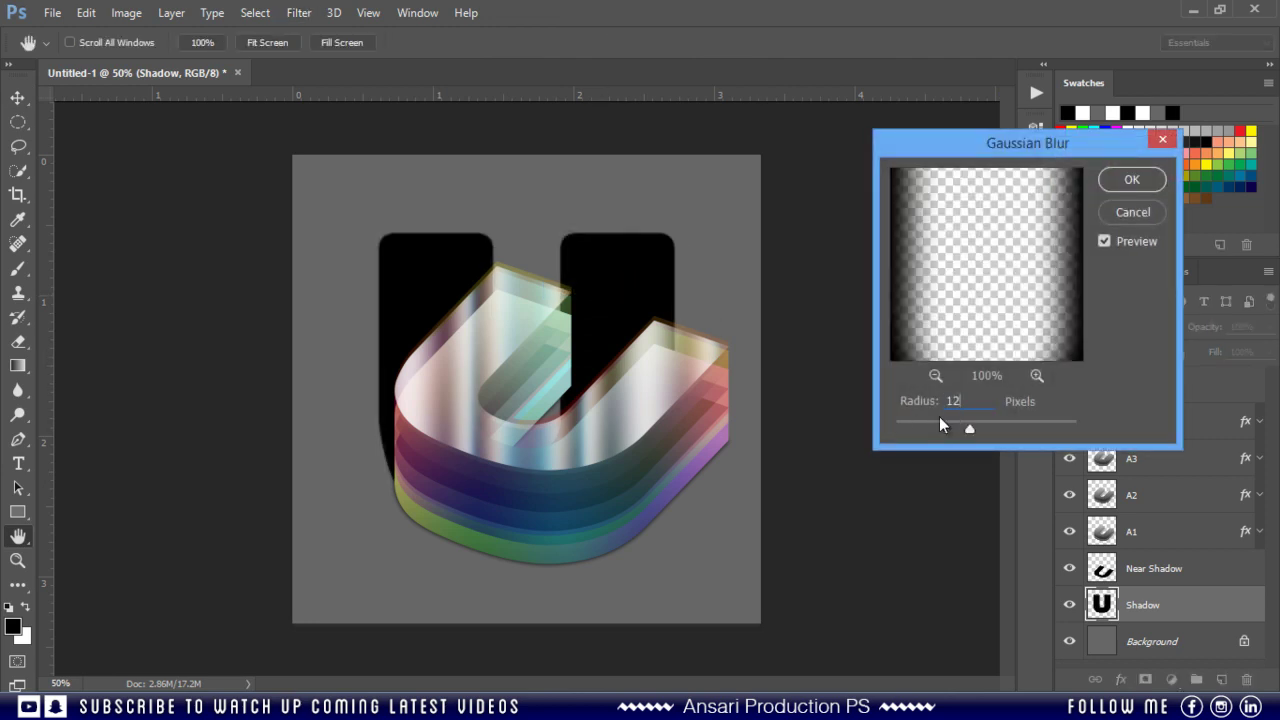
pyautogui.click(1131, 181)
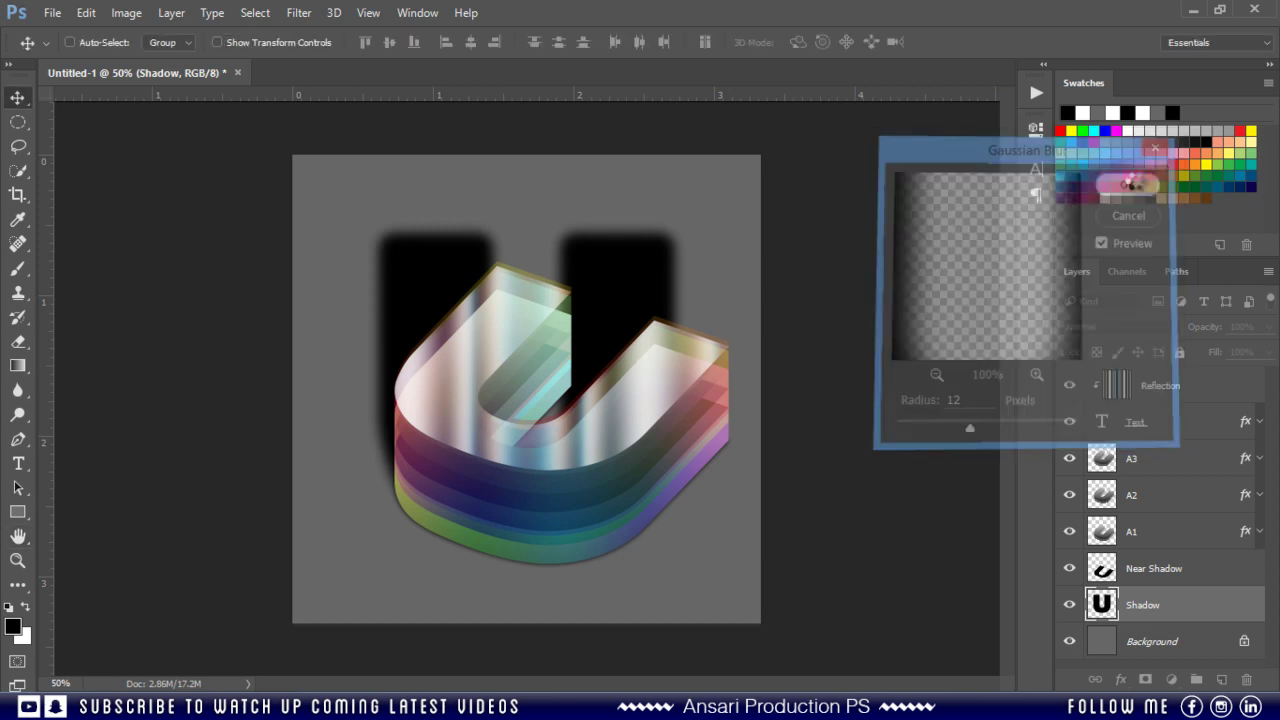
# Rotate the Shadow layer by 30 degrees with Free Transform.
pyautogui.hotkey('ctrl', 't')
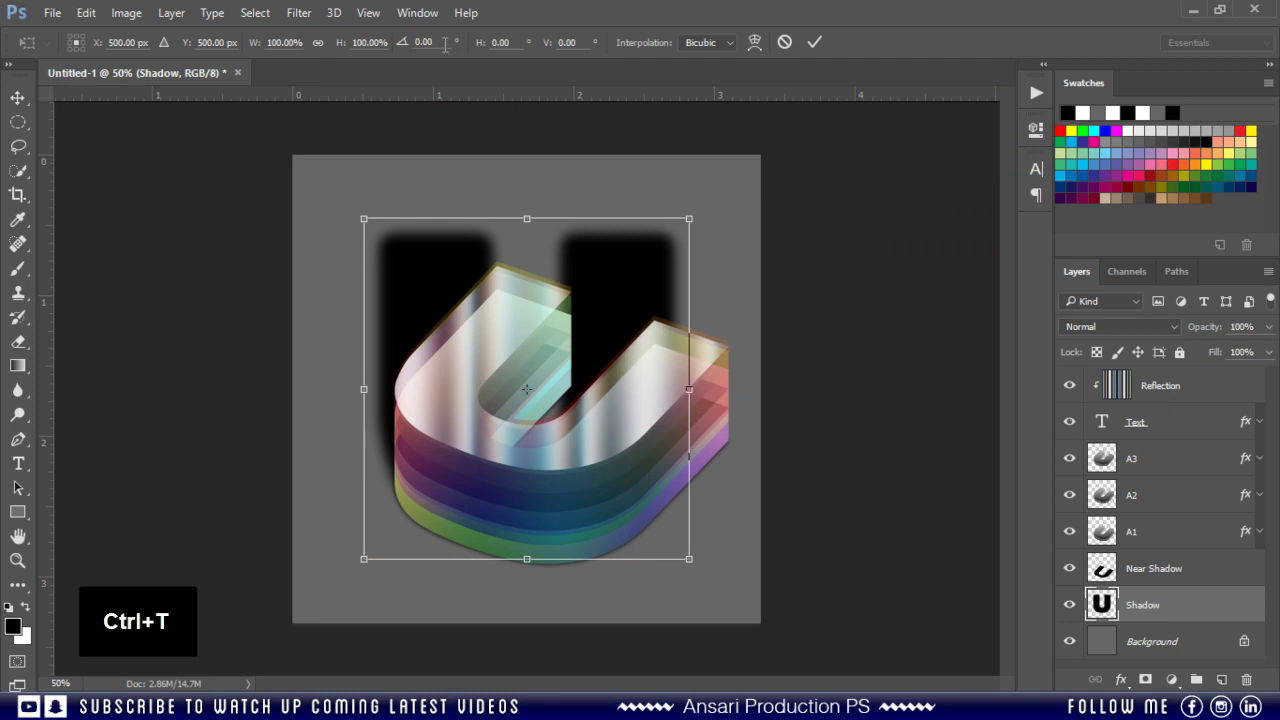
pyautogui.click(401, 44)
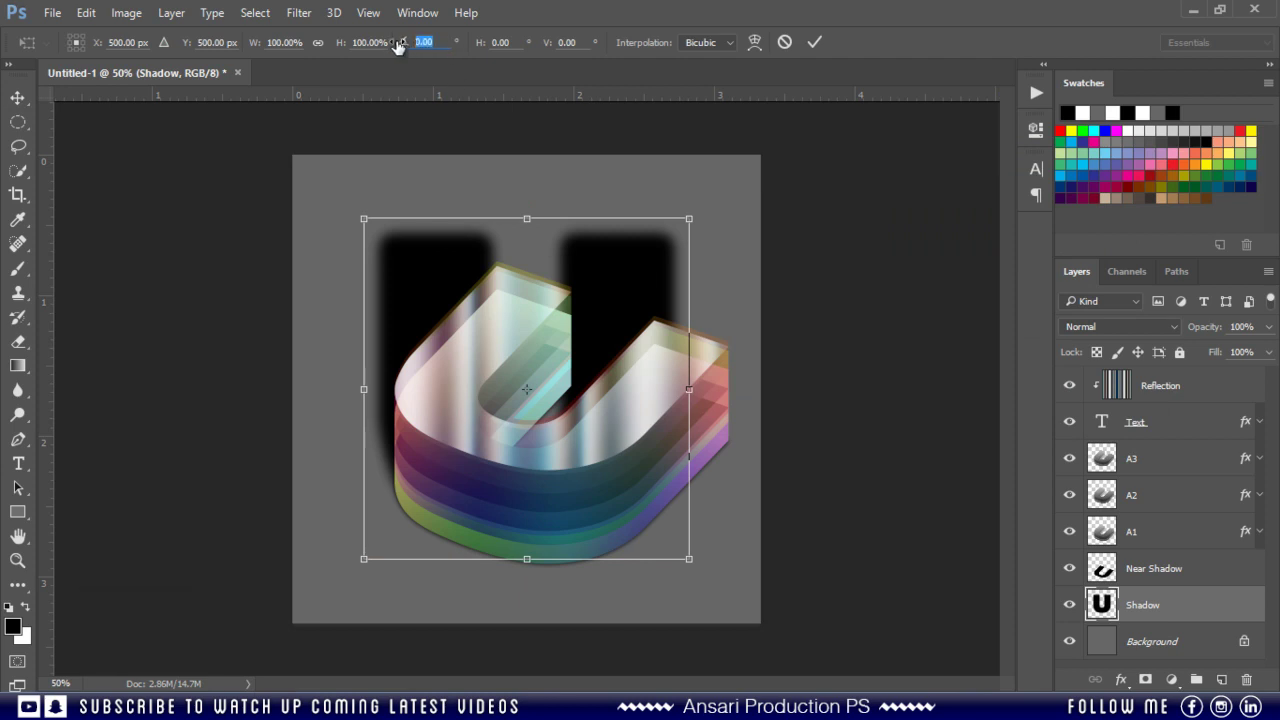
pyautogui.write('30')
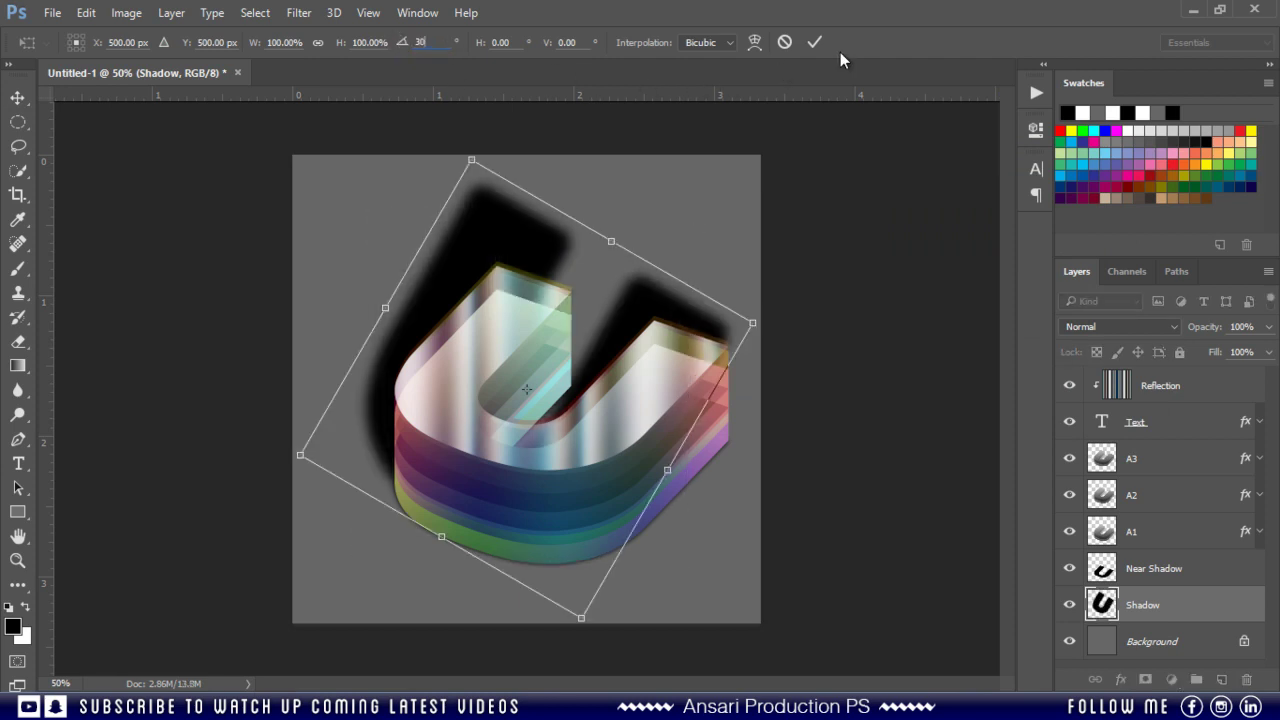
pyautogui.click(818, 42)
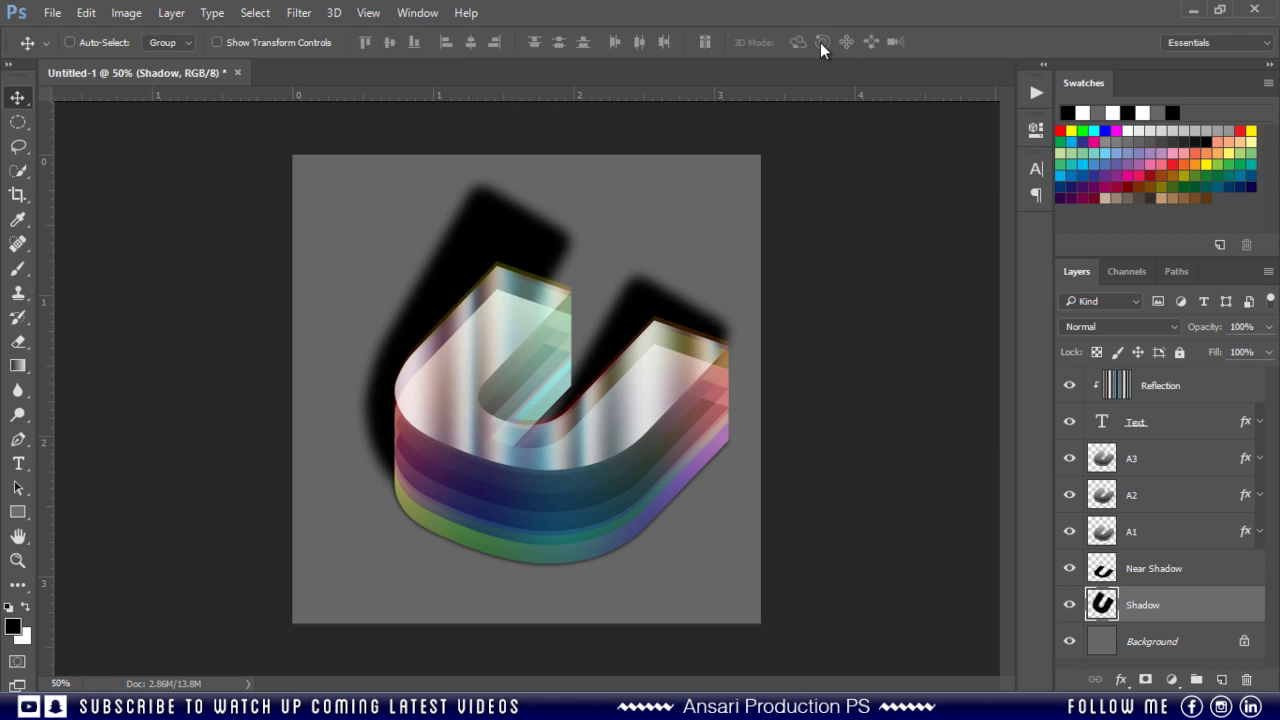
# Scale the Shadow layer's height to 60% with Free Transform, keeping its width at 100%.
pyautogui.hotkey('ctrl', 't')
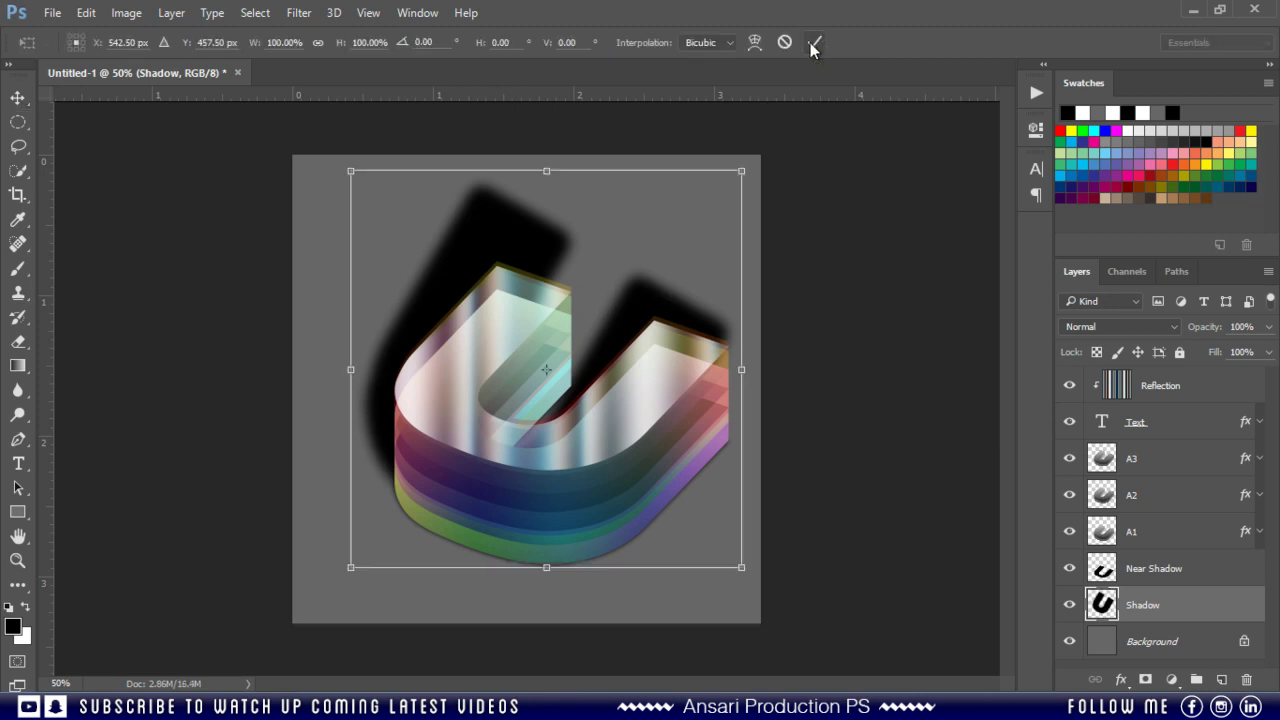
pyautogui.click(386, 44)
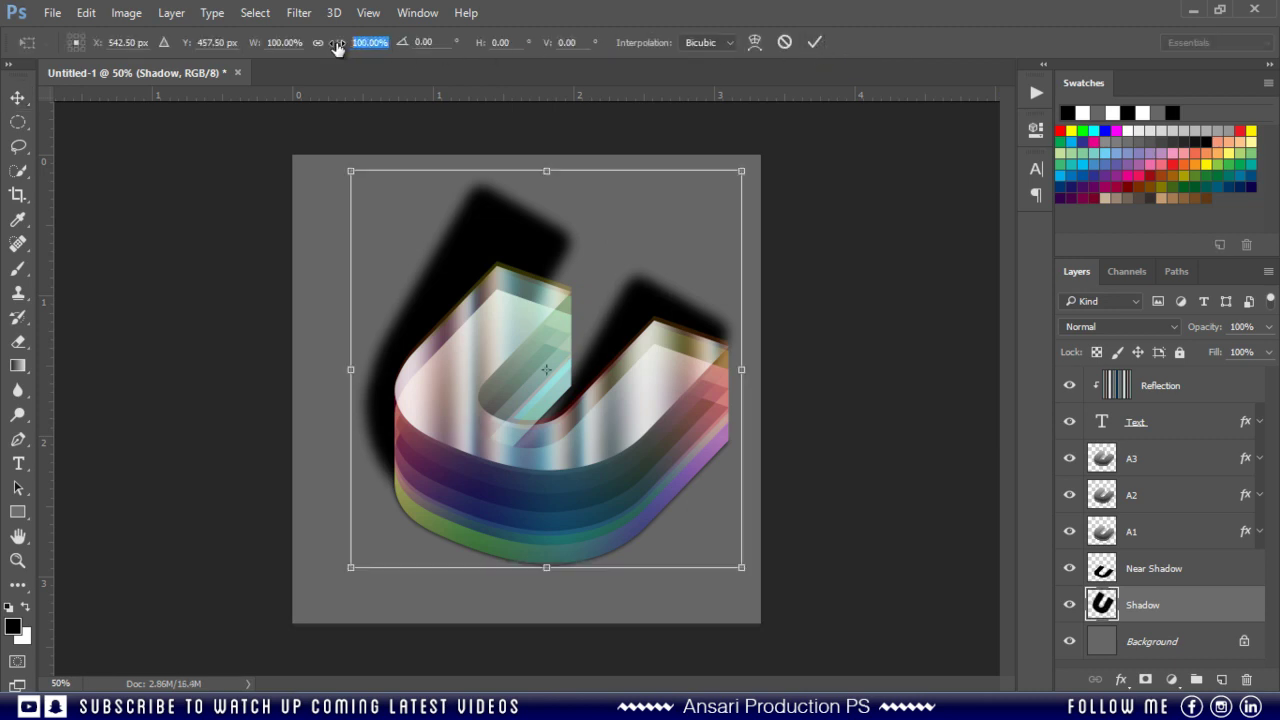
pyautogui.write('60')
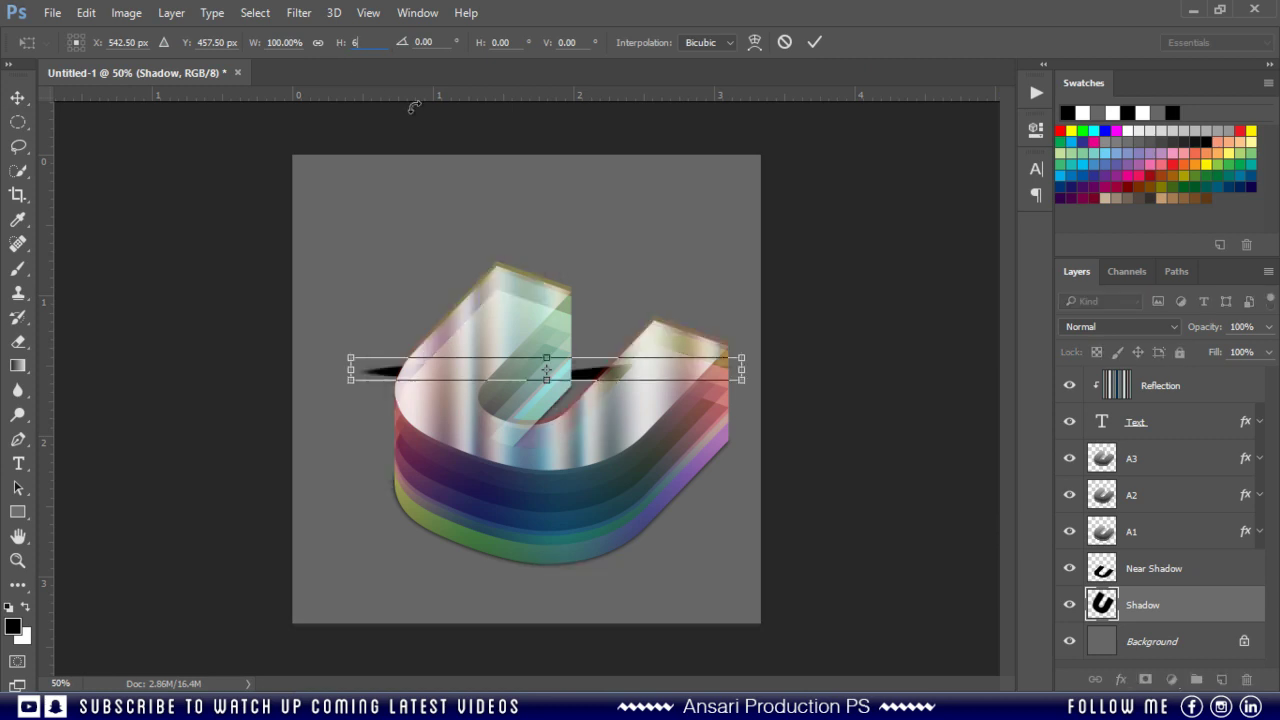
pyautogui.click(813, 43)
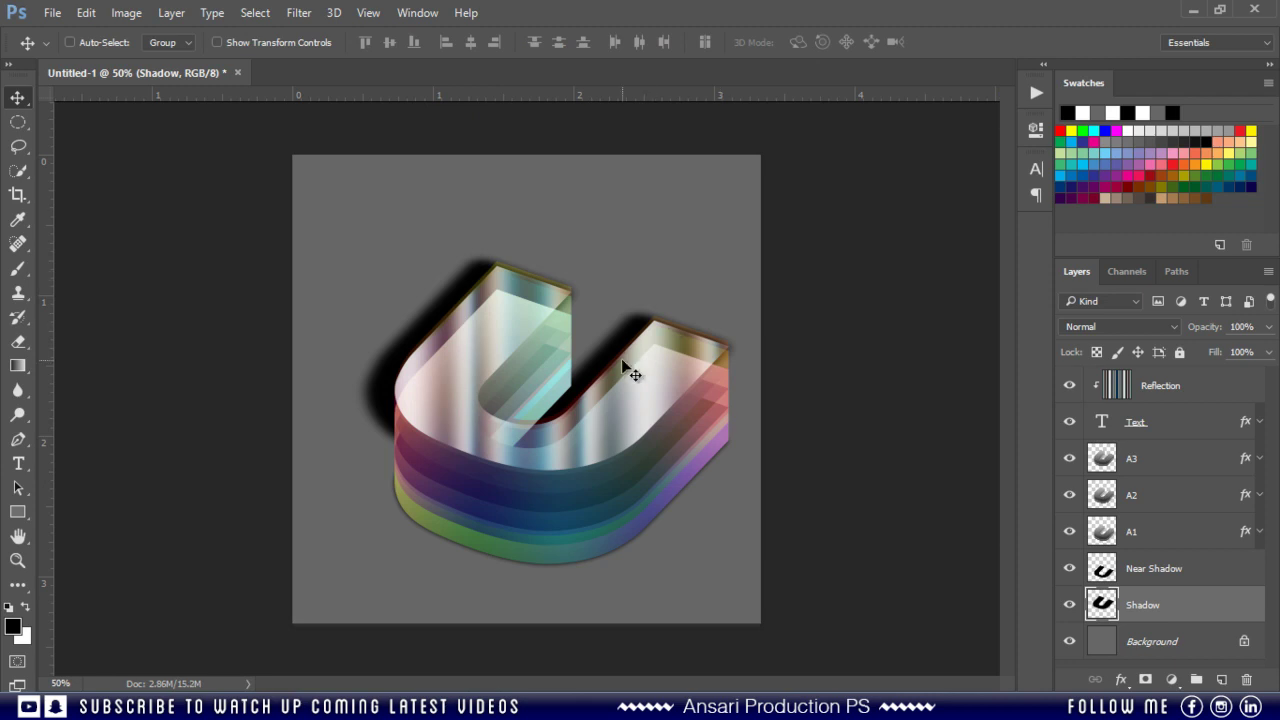
# Move the Shadow down beneath the letter's base and add a Gradient Overlay to it at 10% opacity.
pyautogui.moveTo(553, 424); pyautogui.dragTo(558, 510)
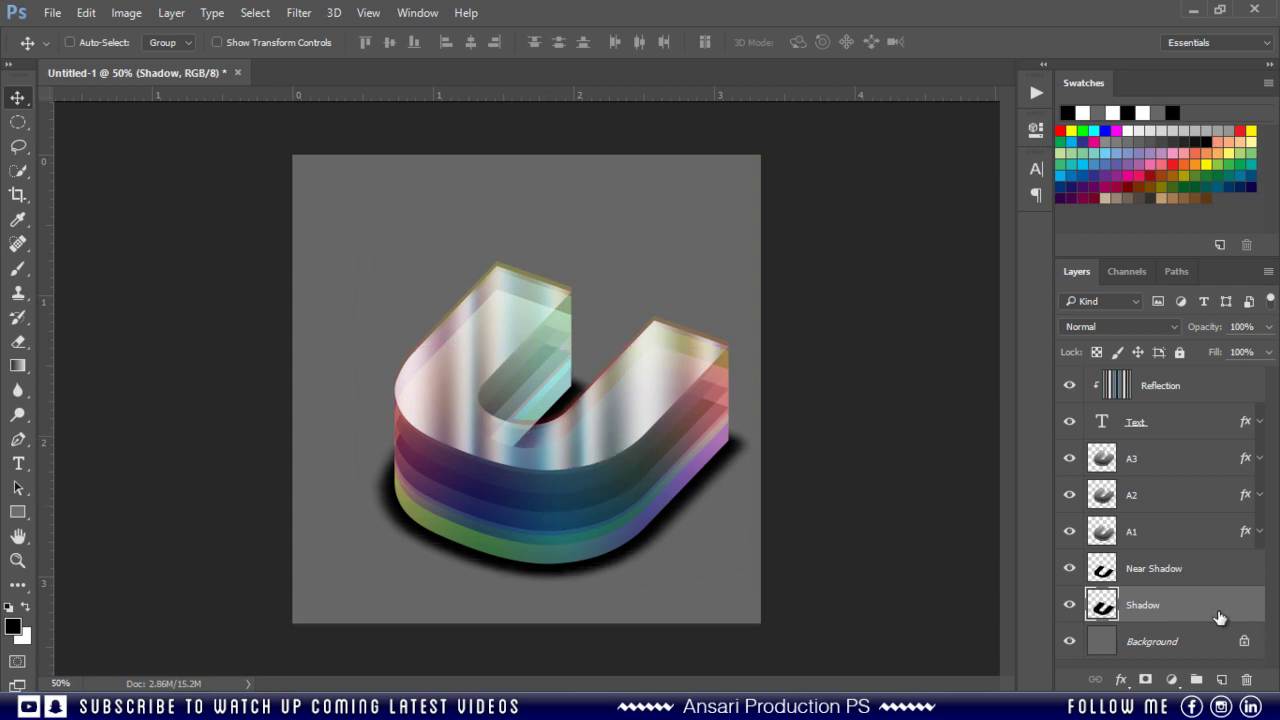
pyautogui.doubleClick(1220, 617)
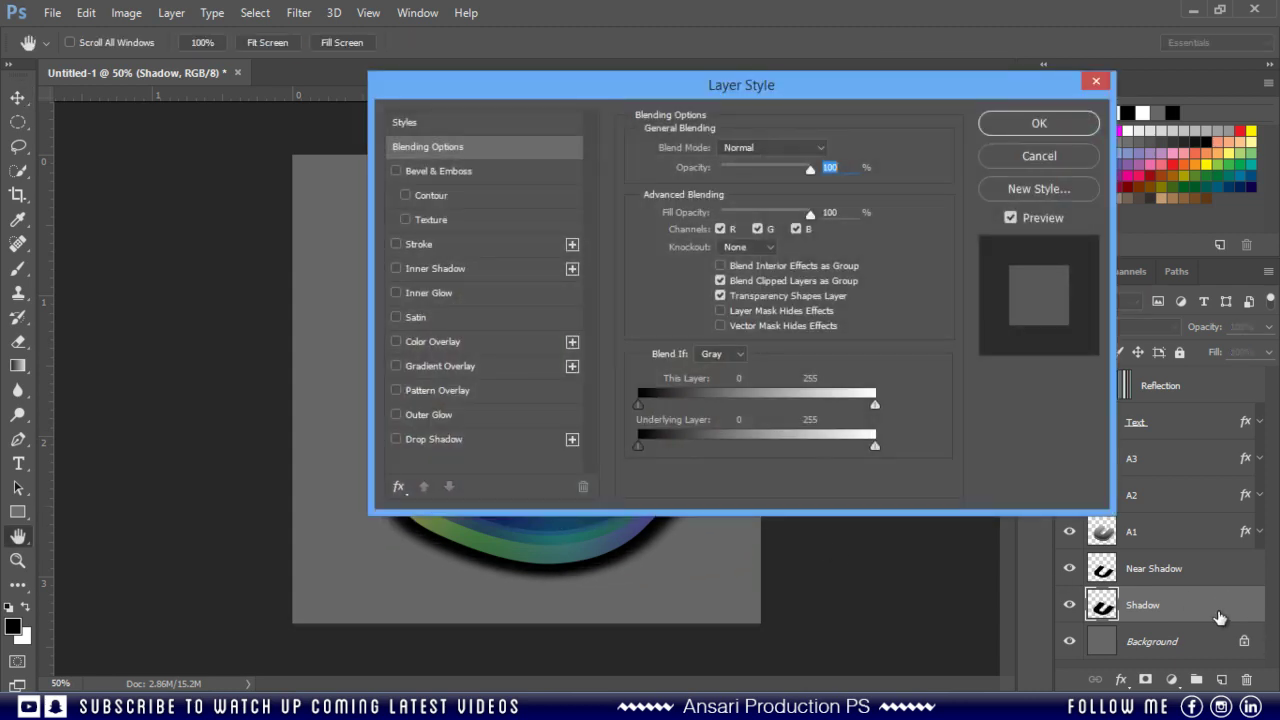
pyautogui.click(396, 367)
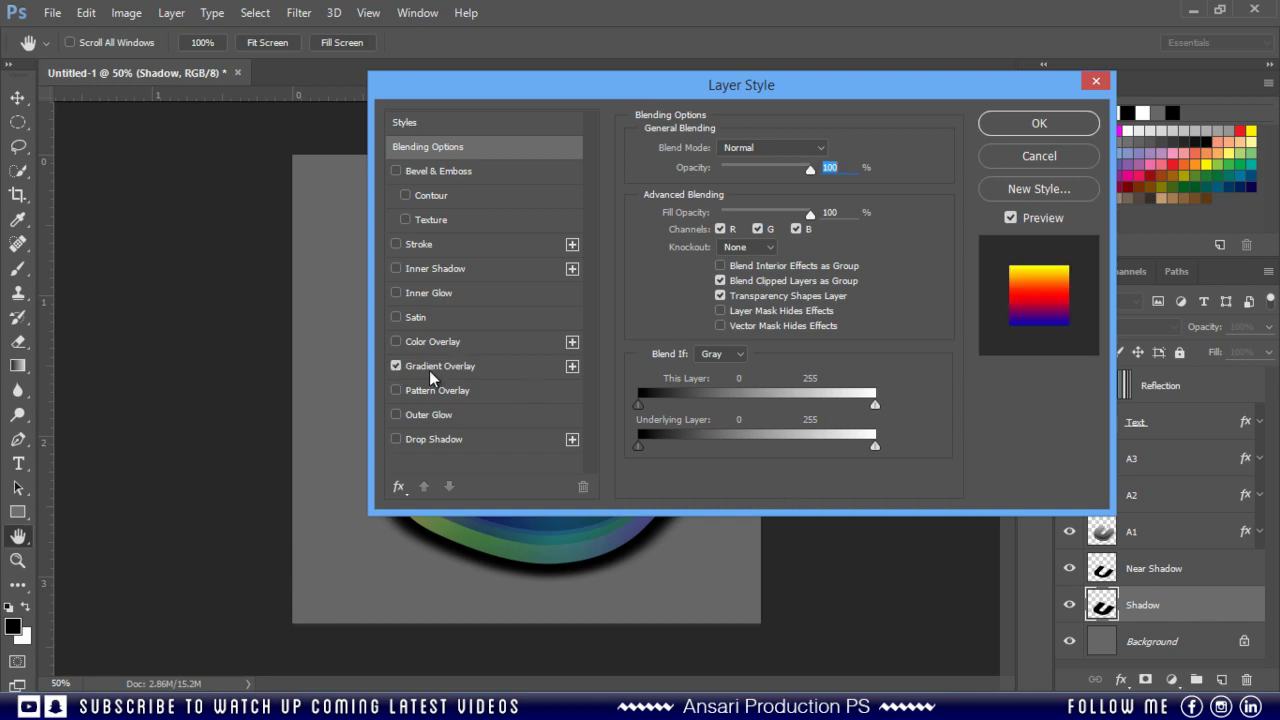
pyautogui.click(498, 370)
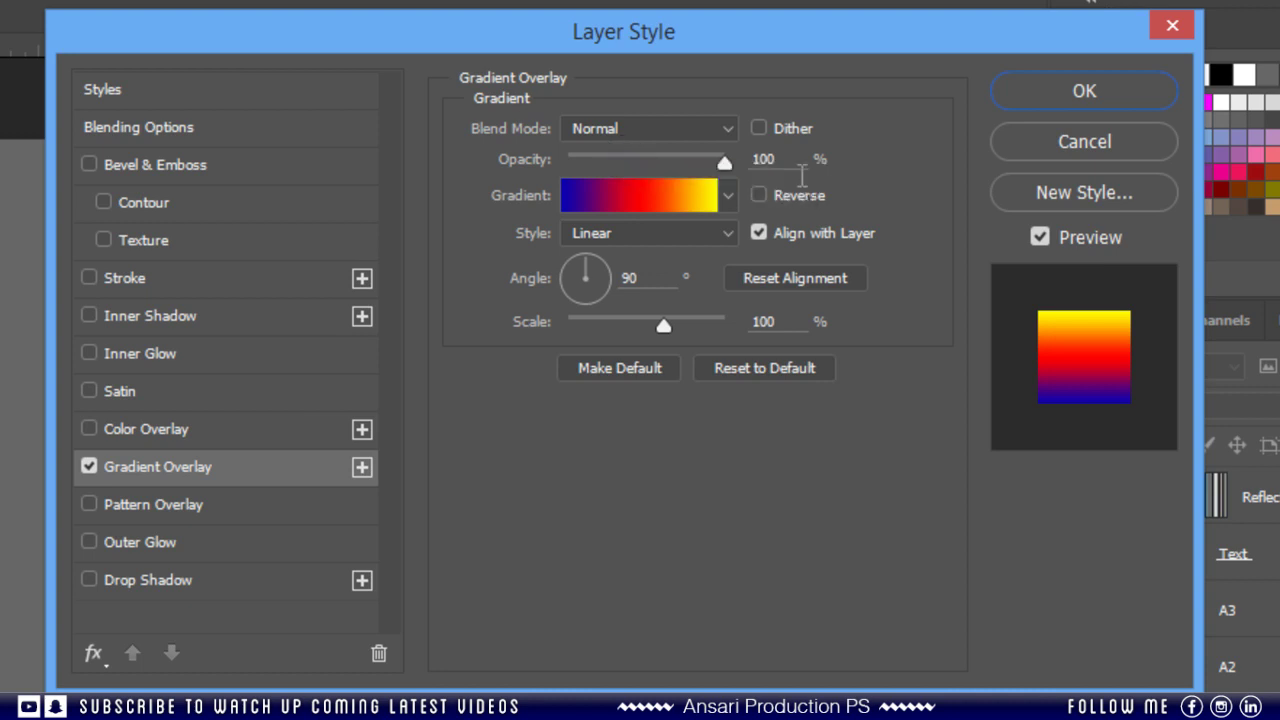
pyautogui.moveTo(790, 164); pyautogui.dragTo(499, 153)
pyautogui.write('10')
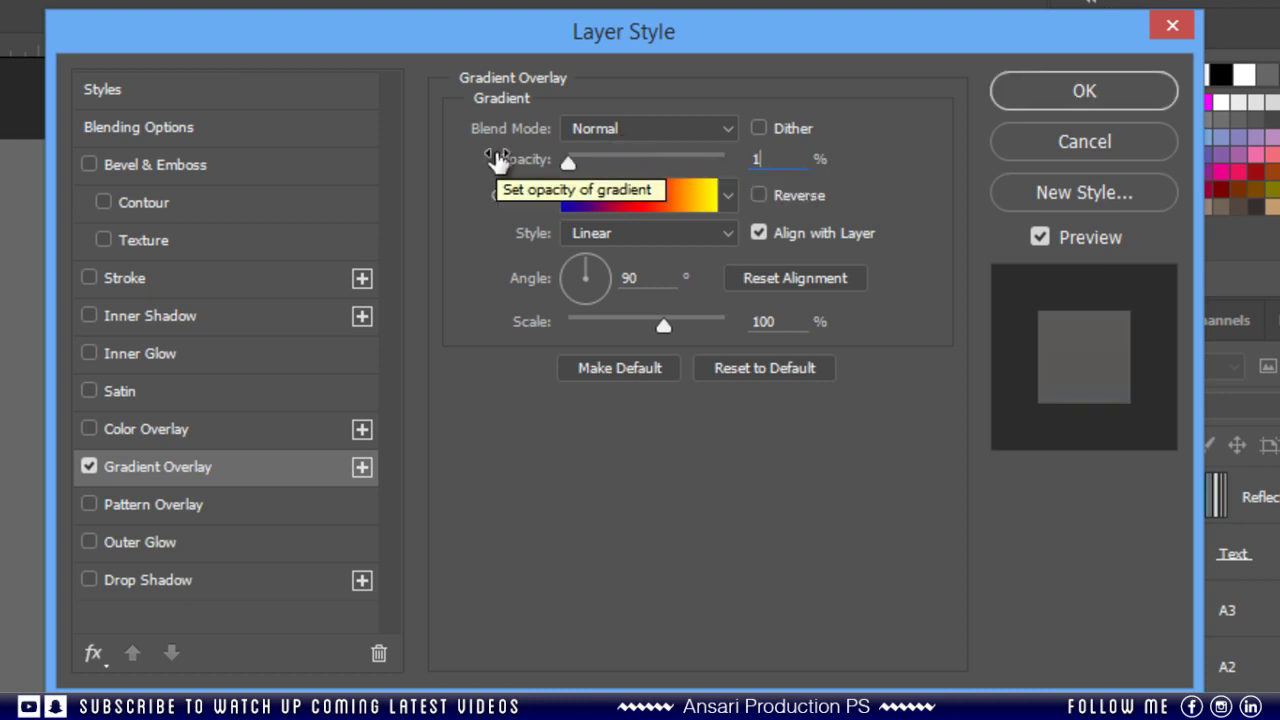
# Switch the overlay's gradient to the rainbow spectrum preset after changing the loaded gradient presets.
pyautogui.click(728, 193)
pyautogui.click(802, 248)
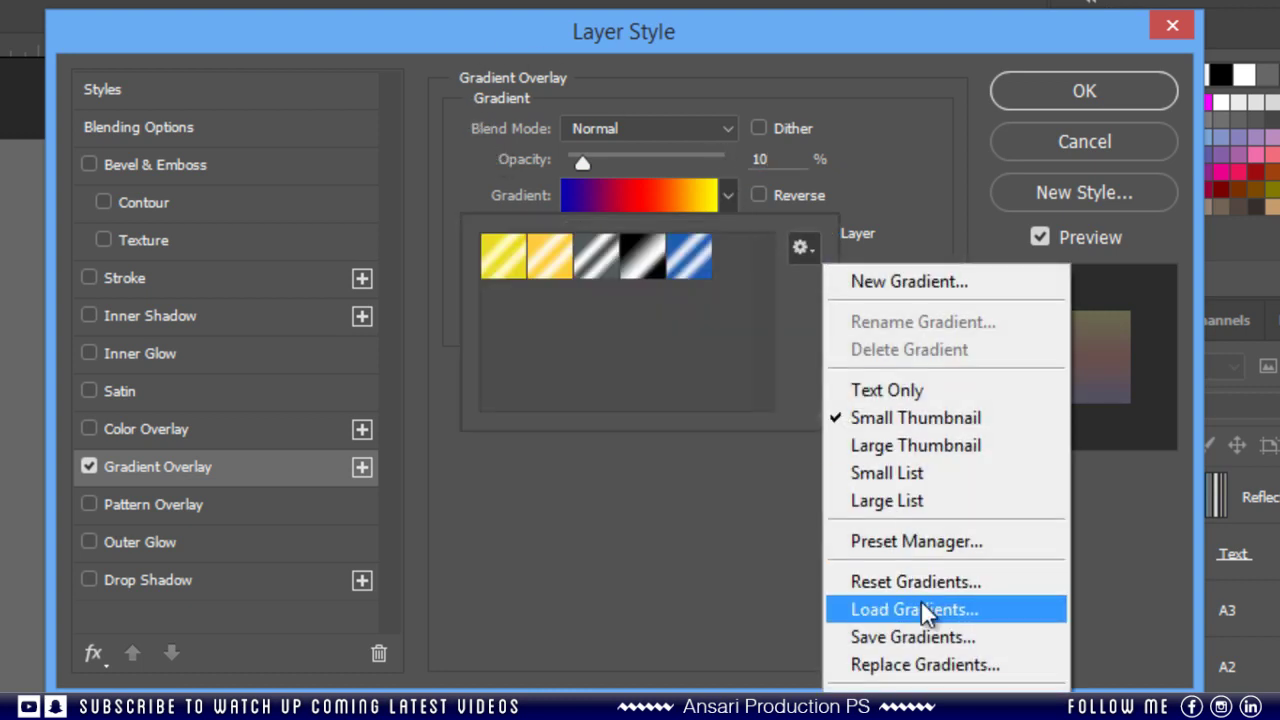
pyautogui.click(987, 581)
pyautogui.click(371, 354)
pyautogui.doubleClick(503, 355)
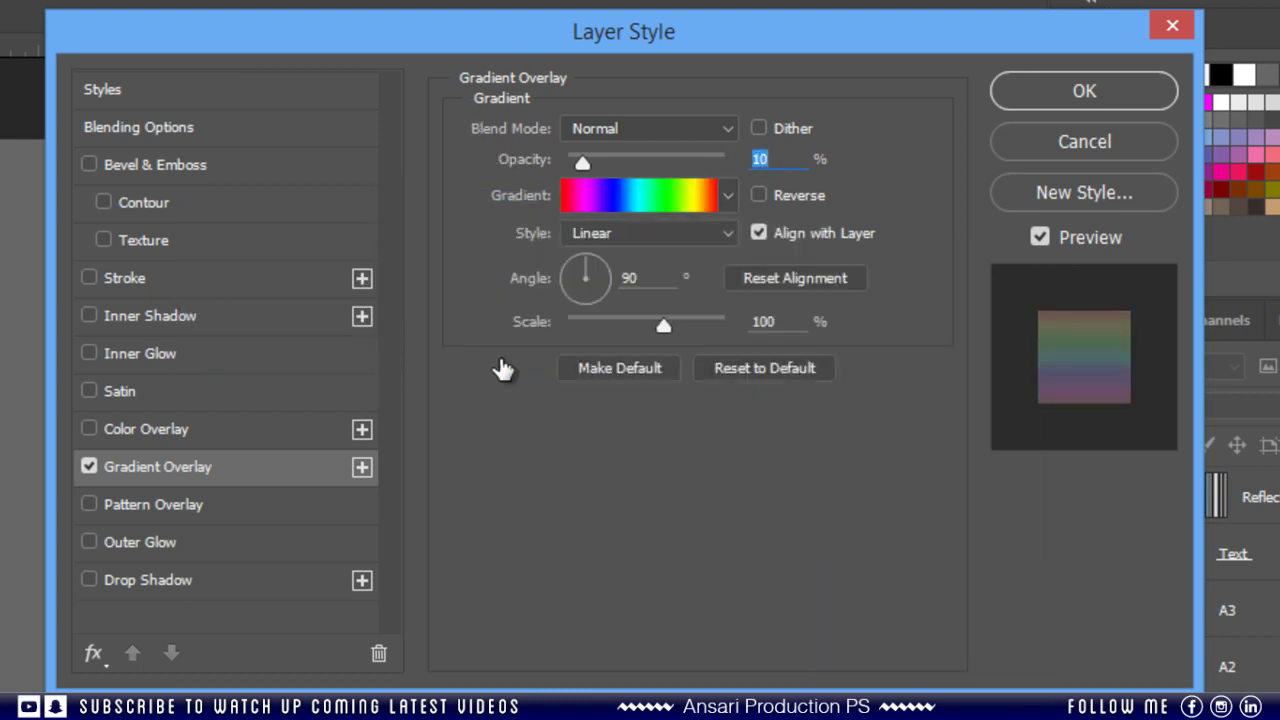
# Reverse the Shadow's overlay gradient, set its angle to 0° and scale to 150%, and apply the layer style.
pyautogui.click(761, 194)
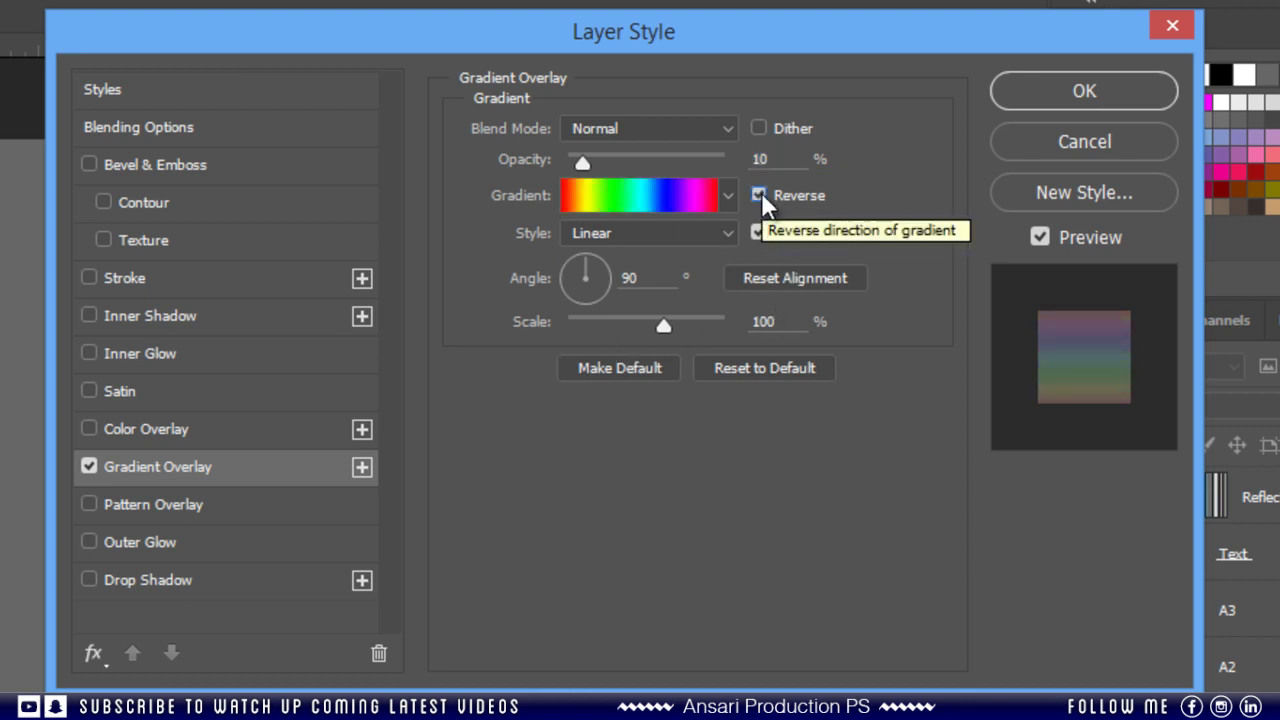
pyautogui.doubleClick(648, 279)
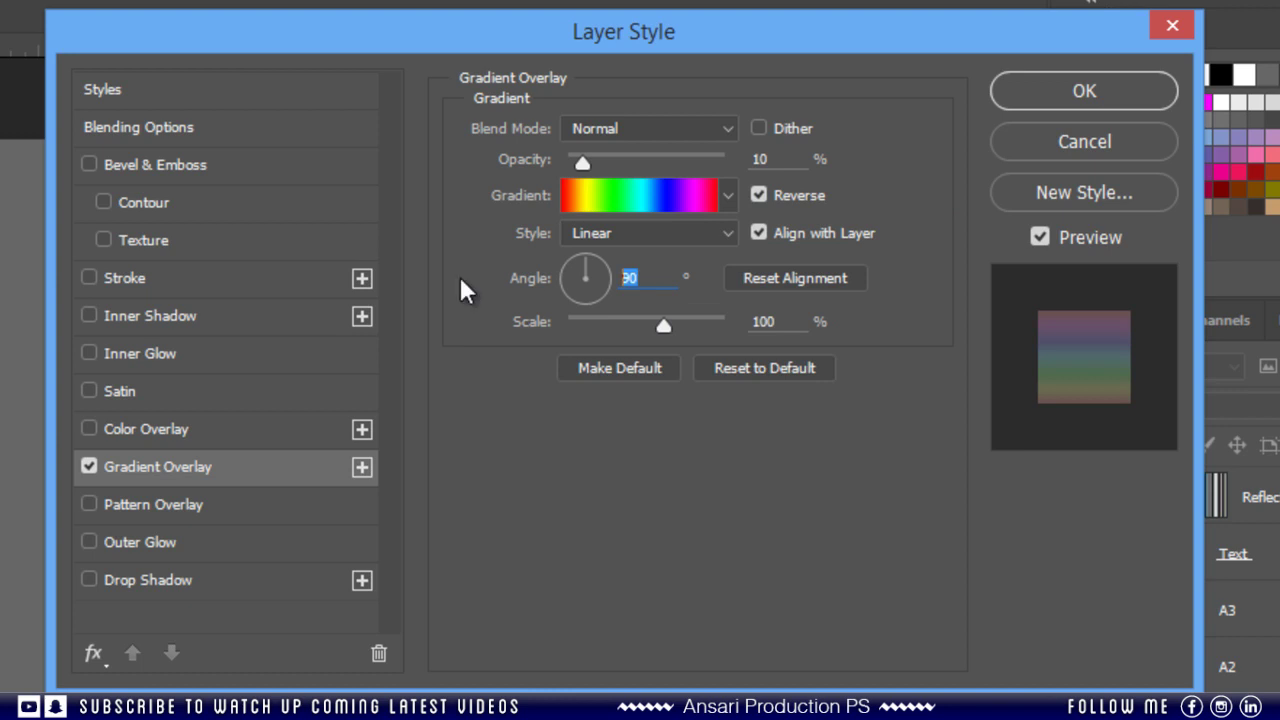
pyautogui.write('0')
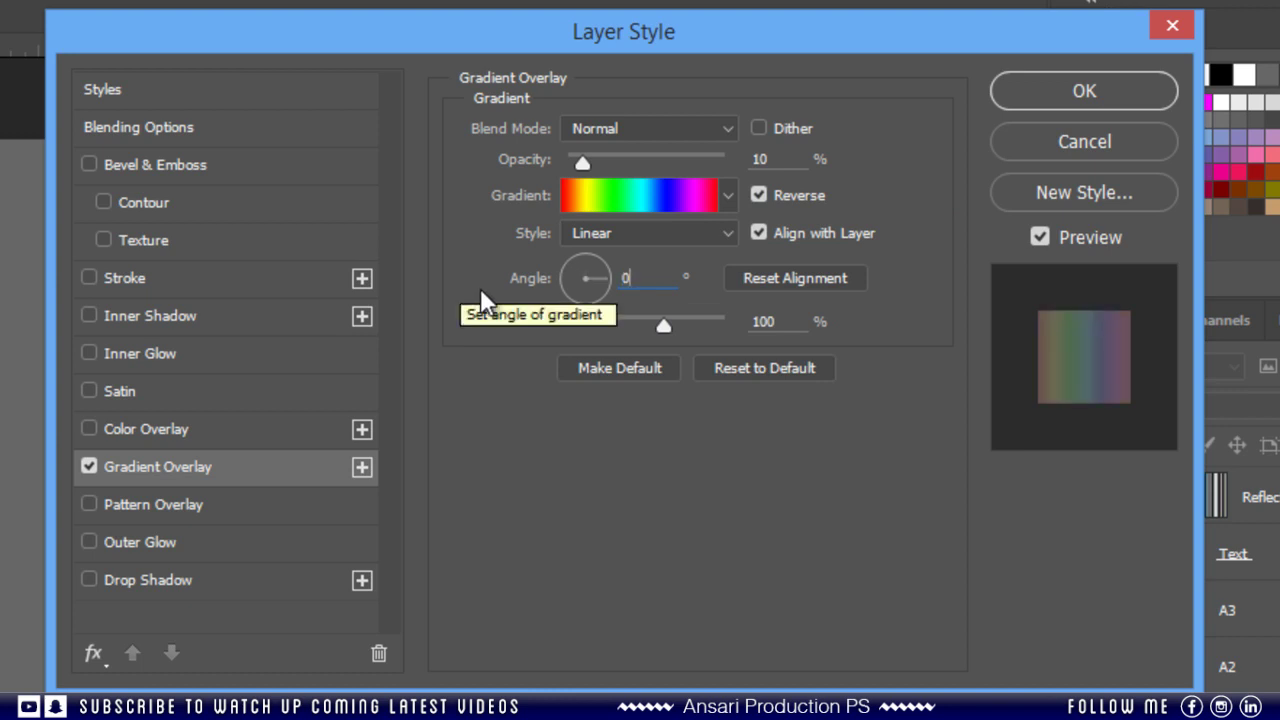
pyautogui.press('Tab')
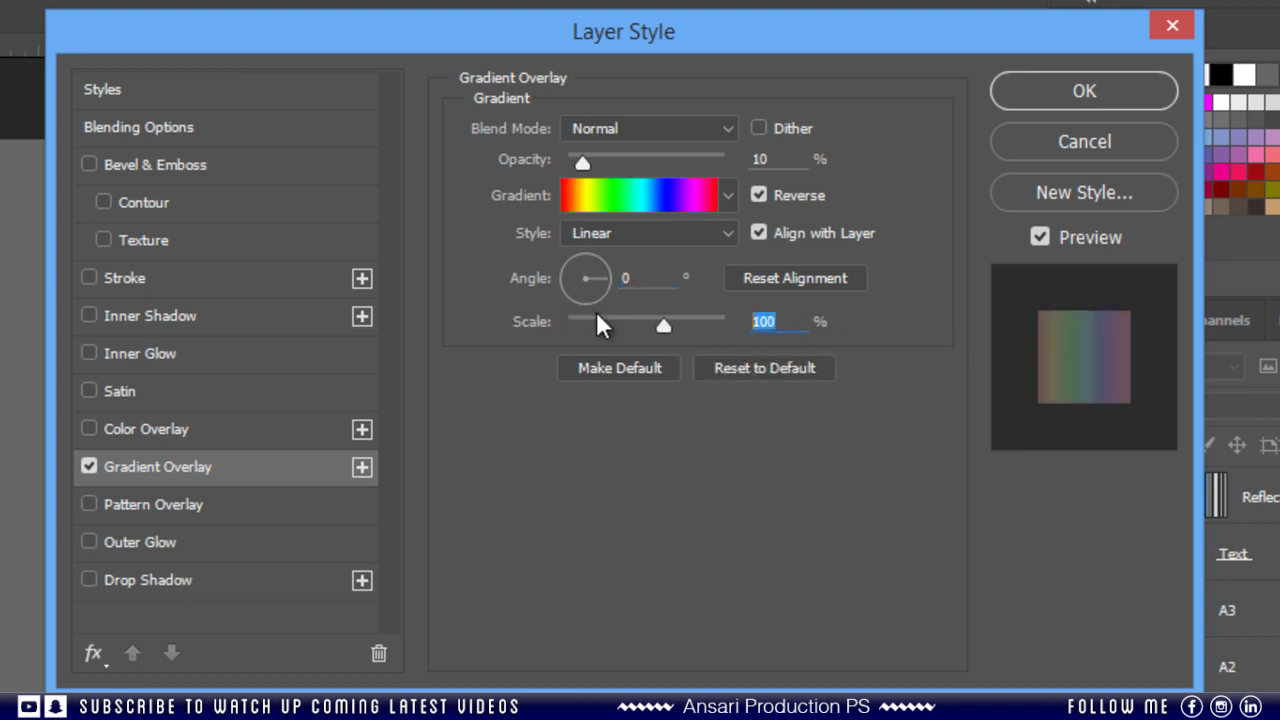
pyautogui.write('150')
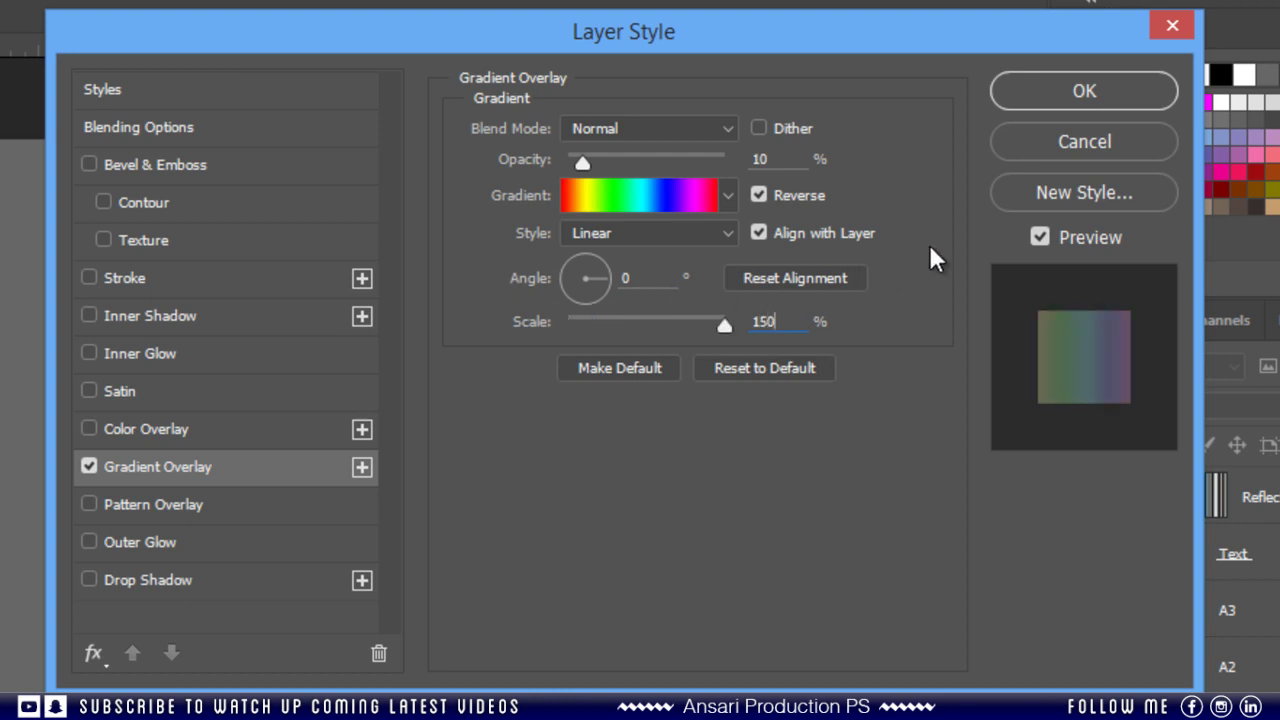
pyautogui.click(1092, 90)
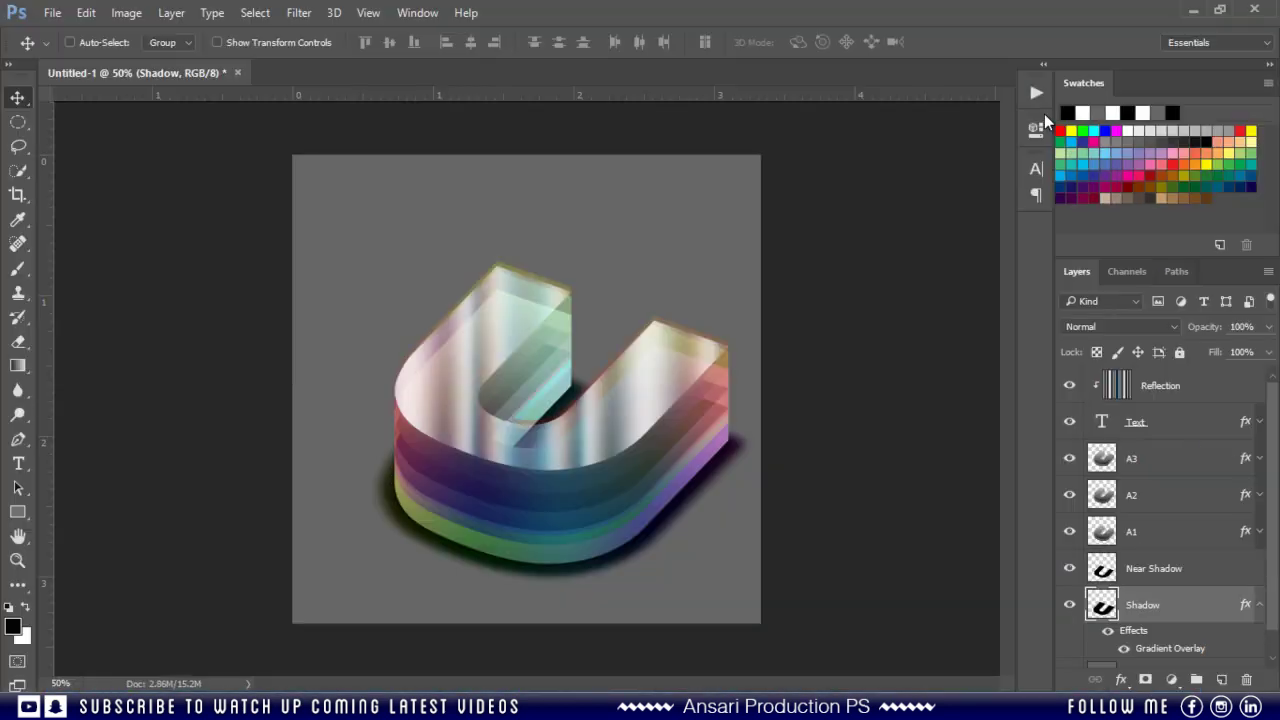
# Set the Shadow layer's opacity to 50%.
pyautogui.click(1254, 326)
pyautogui.write('50')
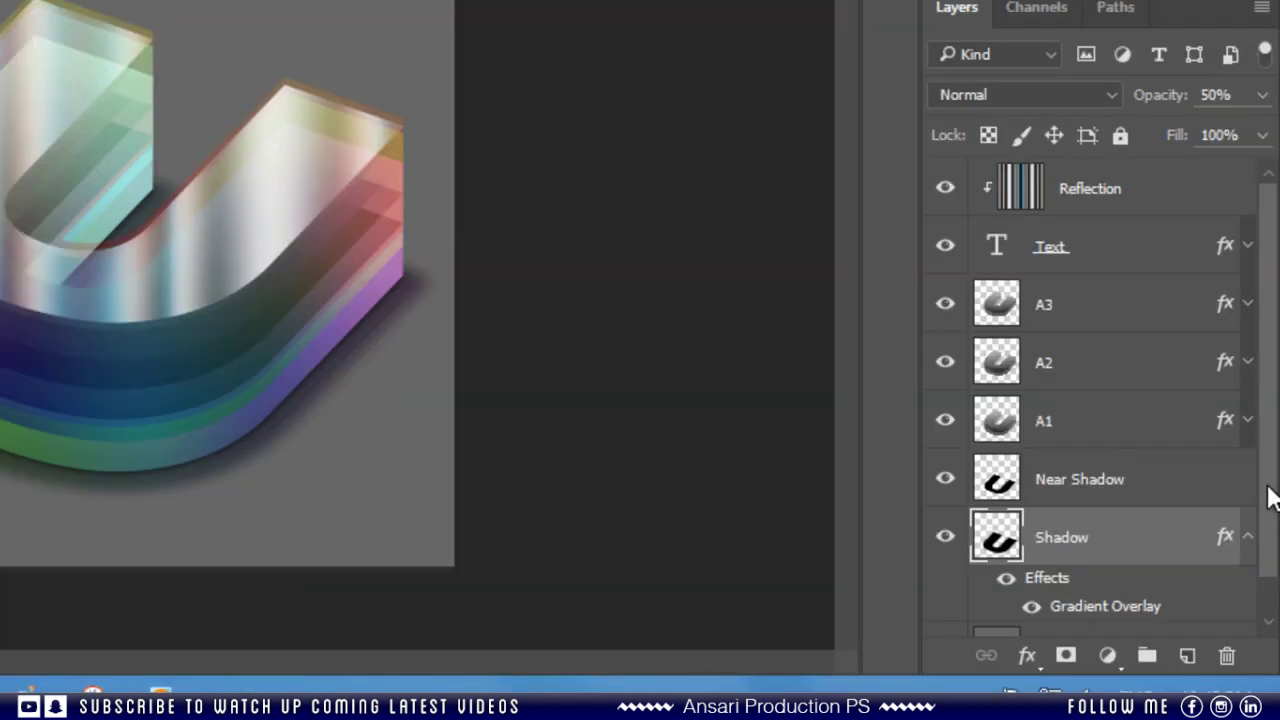
# Duplicate the layers from A1 up to Reflection and merge the copies into a single layer.
pyautogui.scroll(-1, 1272, 581)
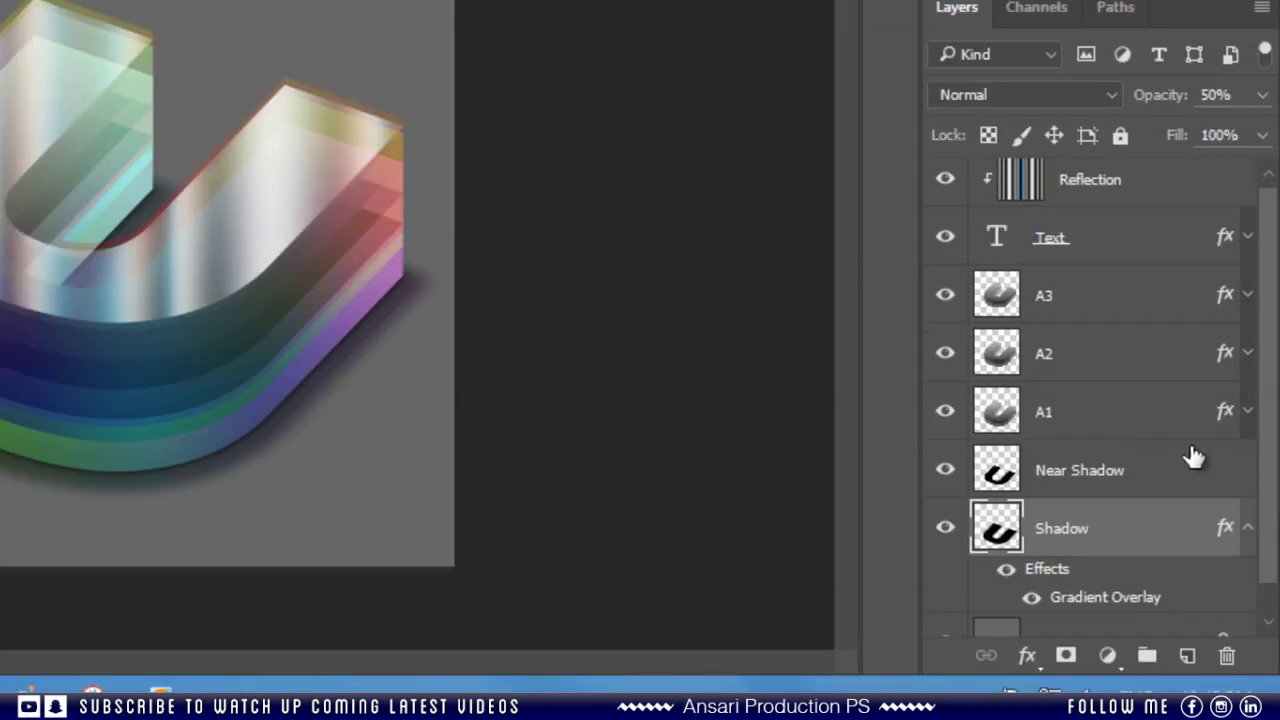
pyautogui.click(1150, 418)
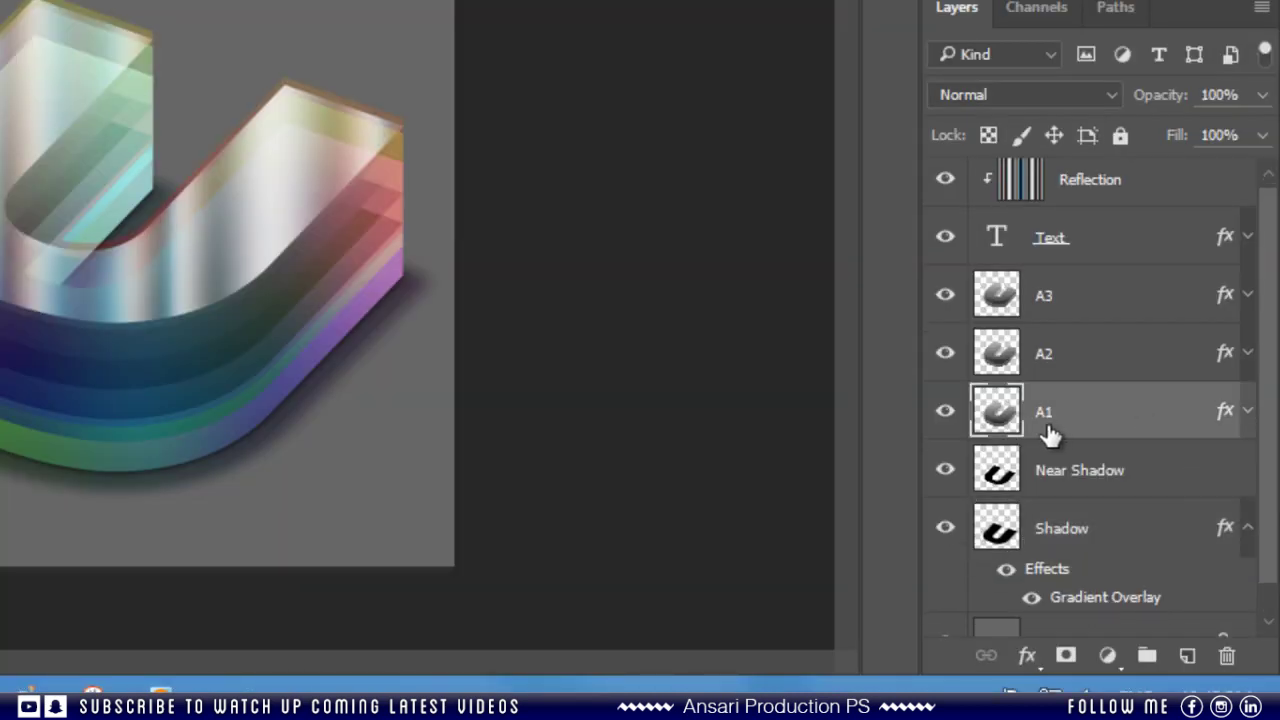
pyautogui.scroll(1, 1070, 430)
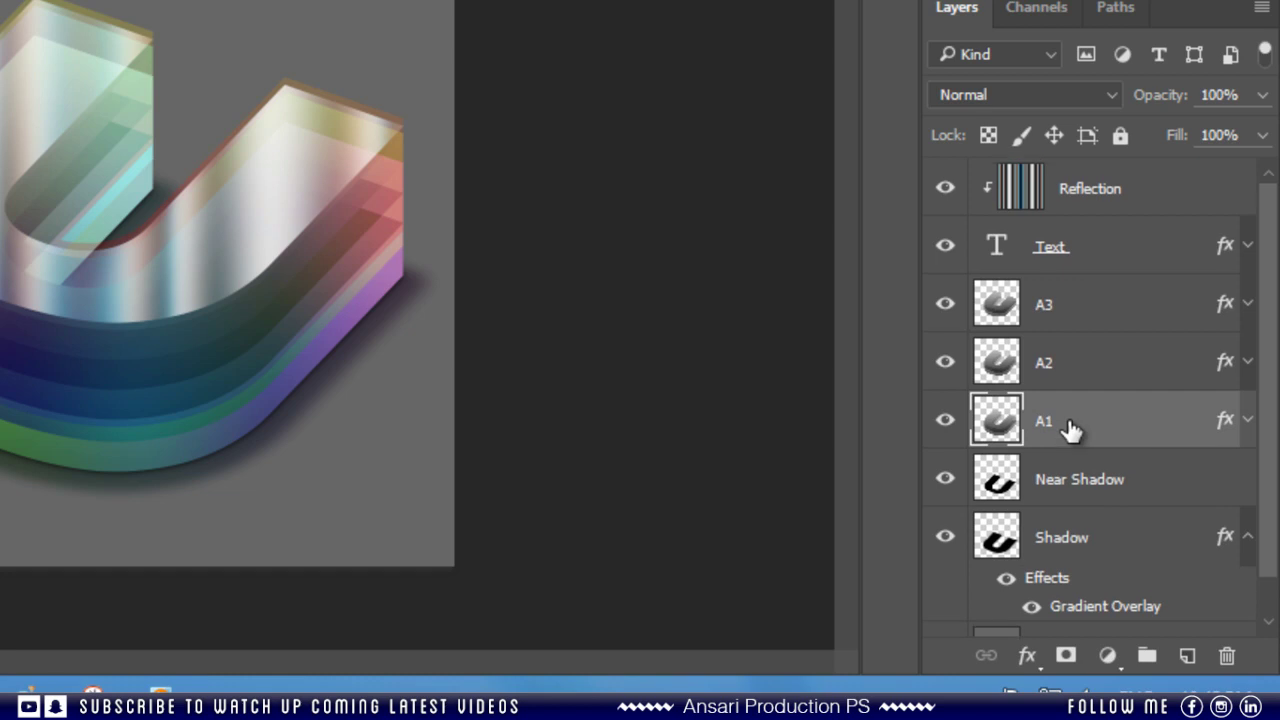
pyautogui.keyDown('shift'); pyautogui.click(1155, 214); pyautogui.keyUp('shift')
pyautogui.hotkey('ctrl', 'j')
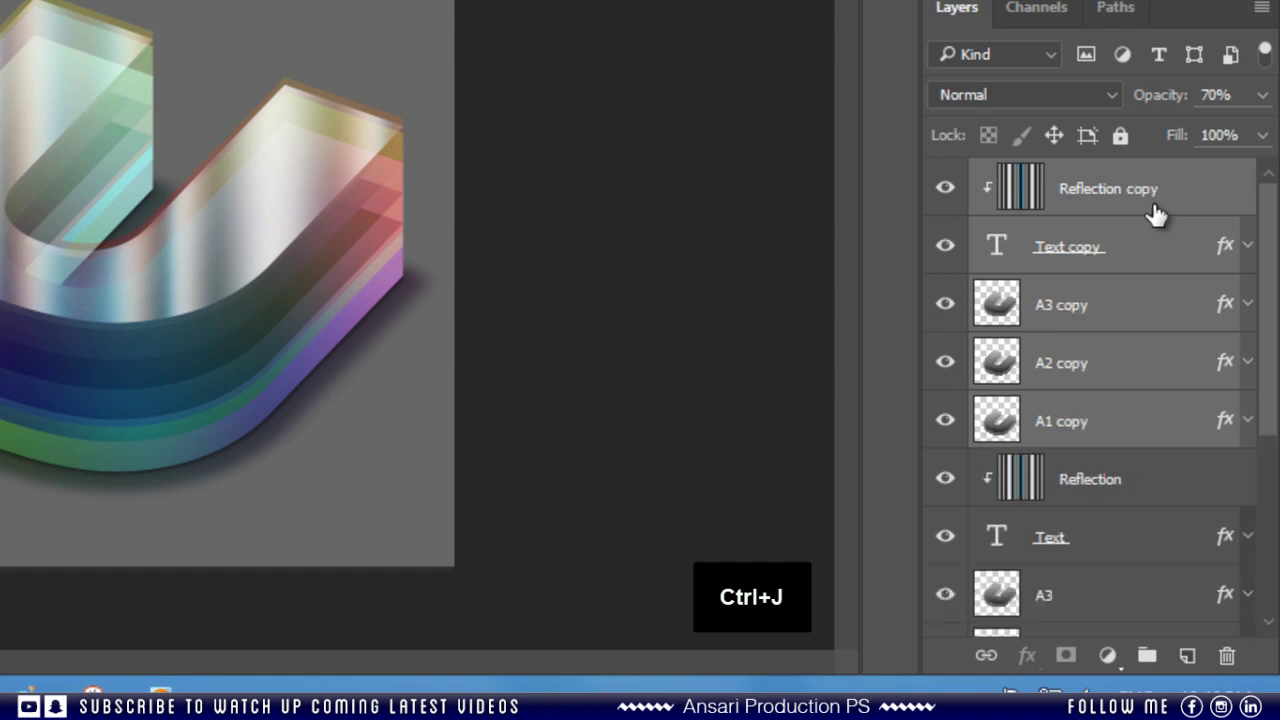
pyautogui.hotkey('ctrl', 'e')
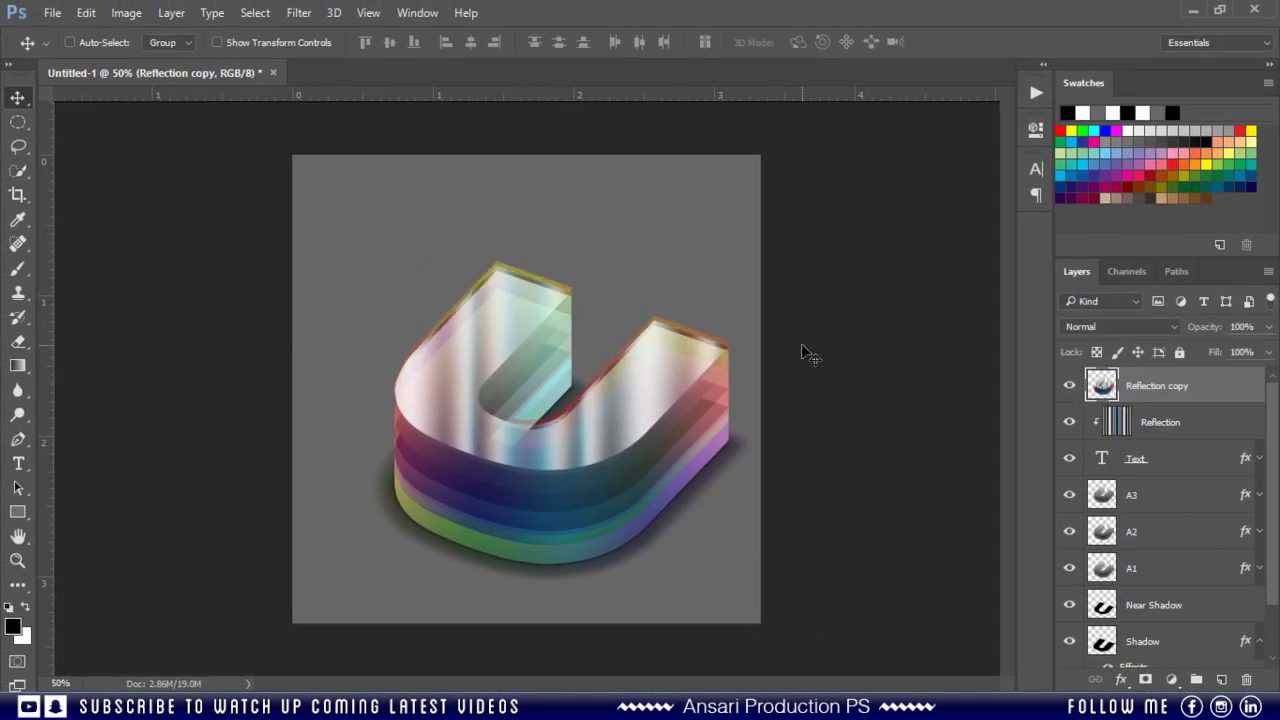
# Apply a Gaussian Blur with a 20-pixel radius to the merged Reflection copy layer and reapply the same blur.
pyautogui.click(298, 16)
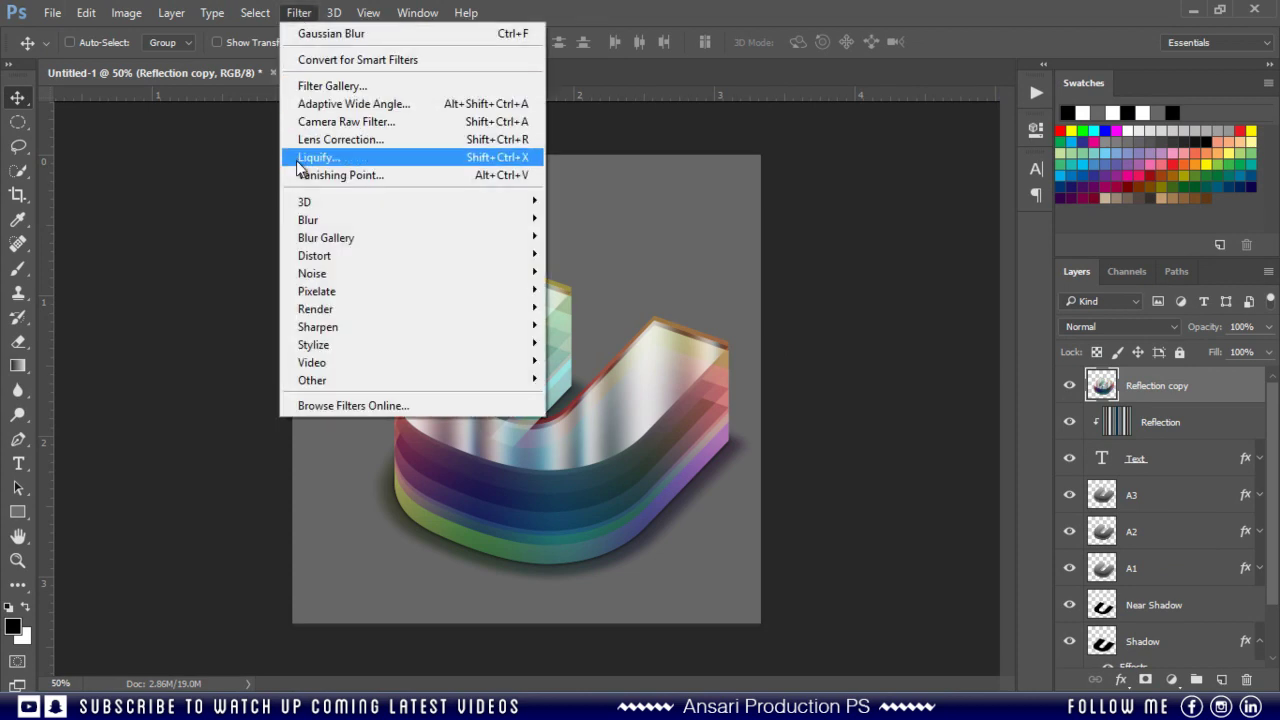
pyautogui.moveTo(347, 222)
pyautogui.click(596, 290)
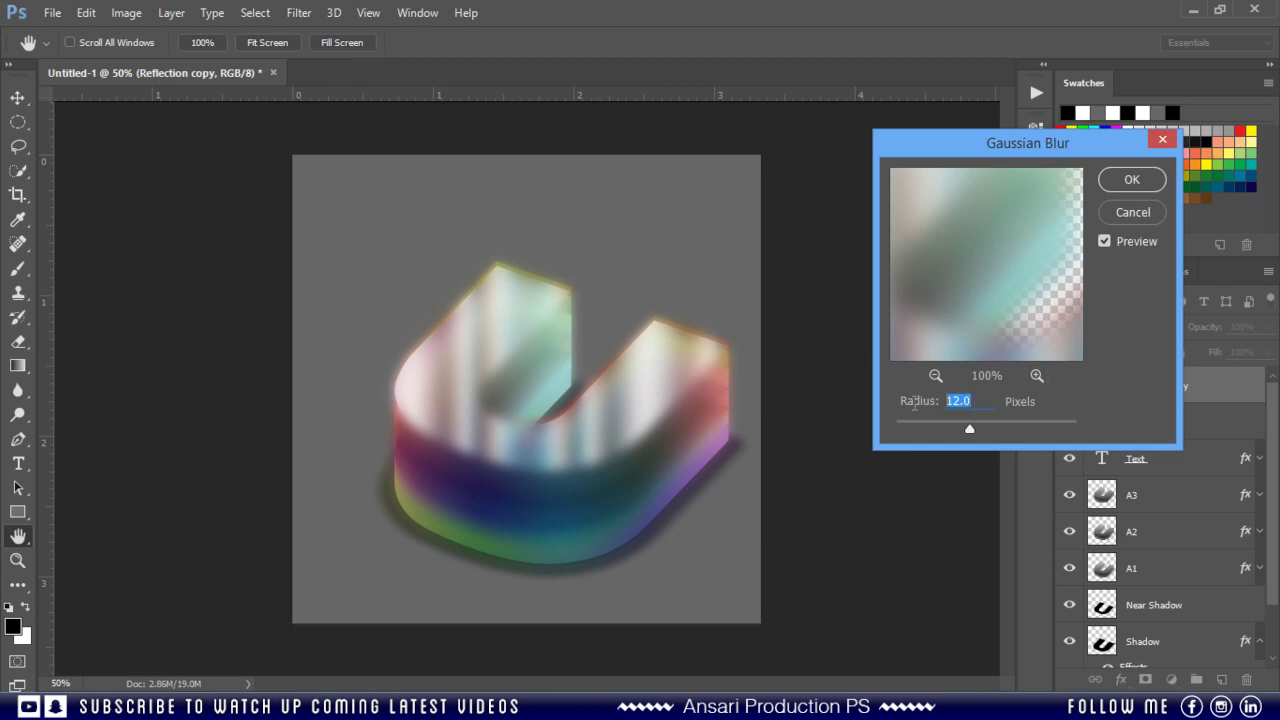
pyautogui.write('20')
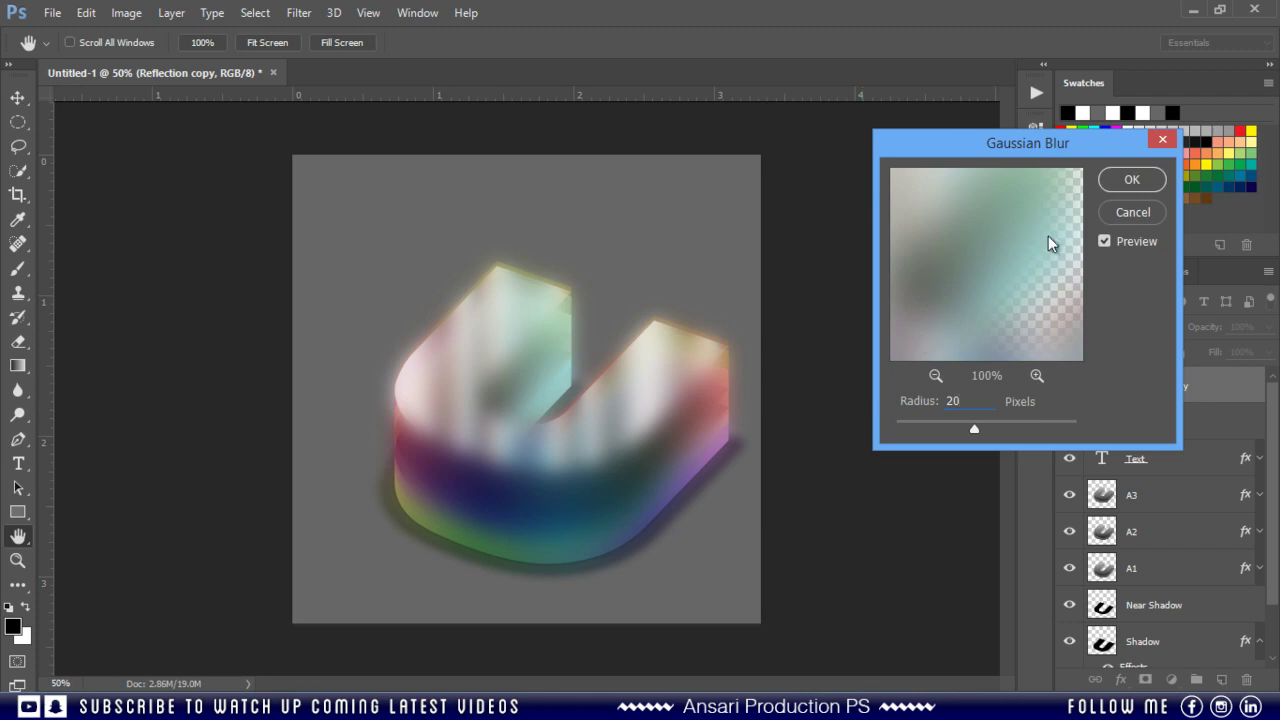
pyautogui.click(1127, 185)
pyautogui.hotkey('ctrl', 'f')
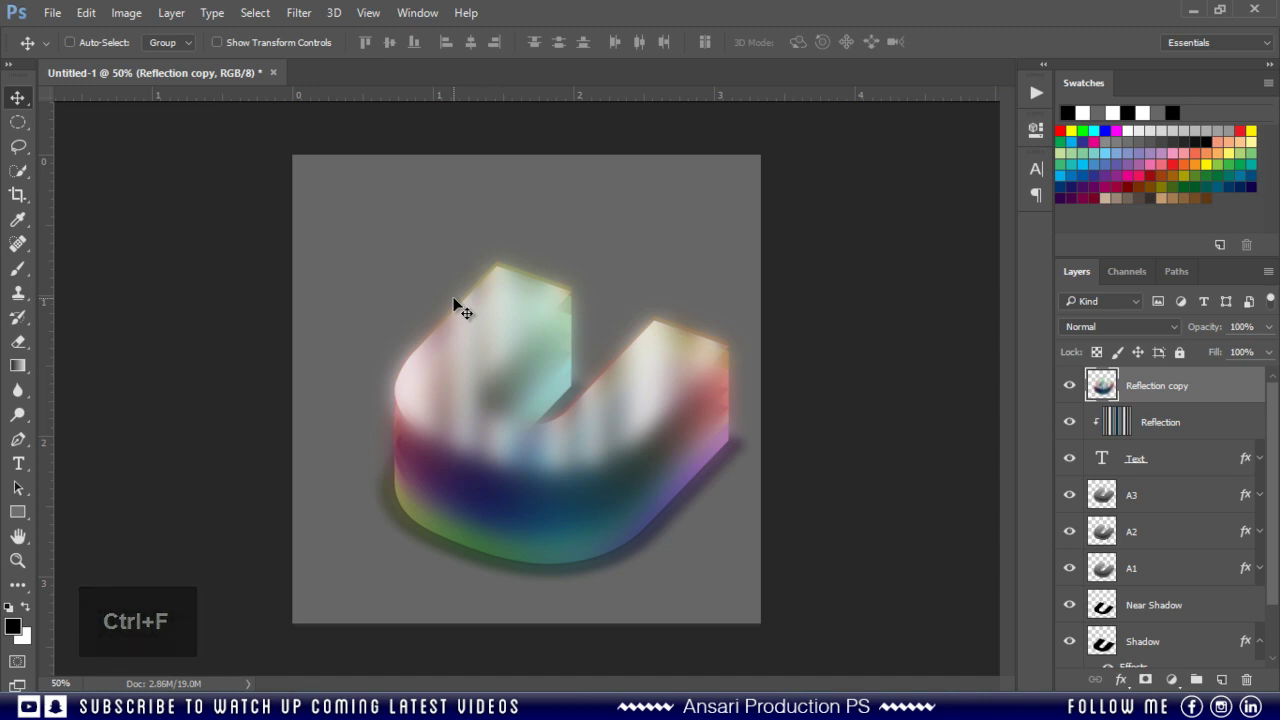
pyautogui.press('ctrl')
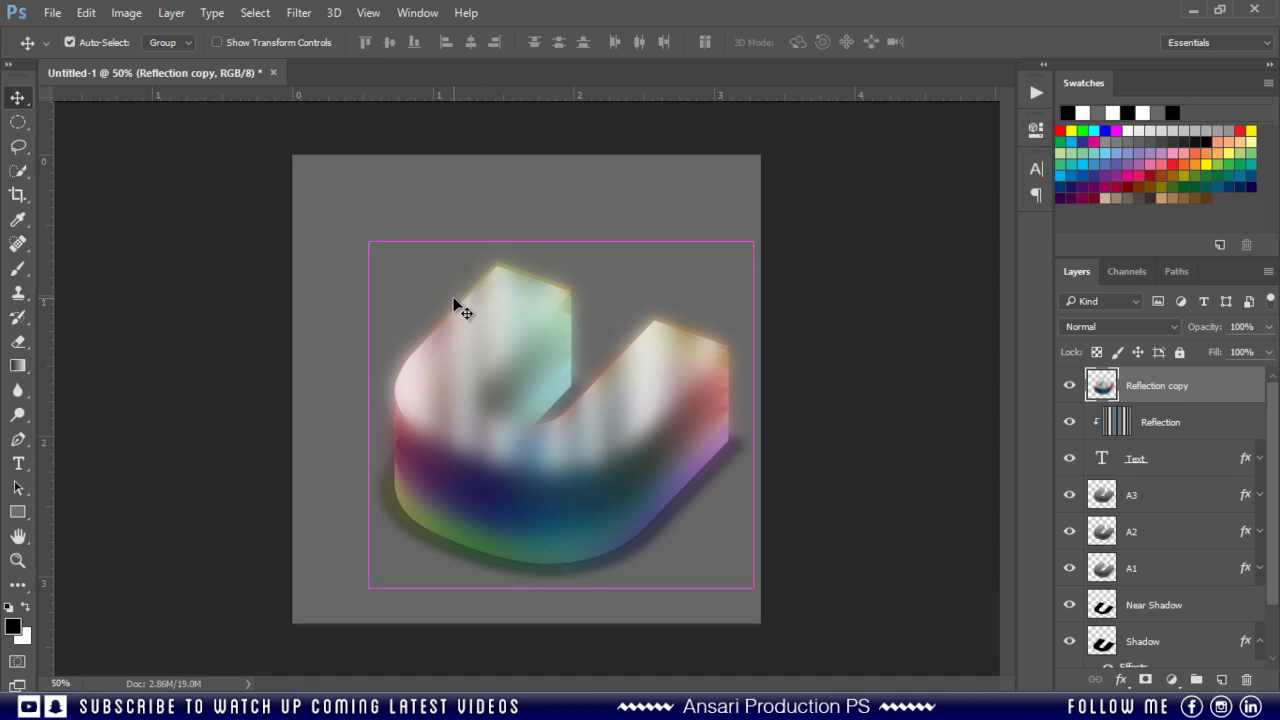
pyautogui.hotkey('ctrl', 'f')
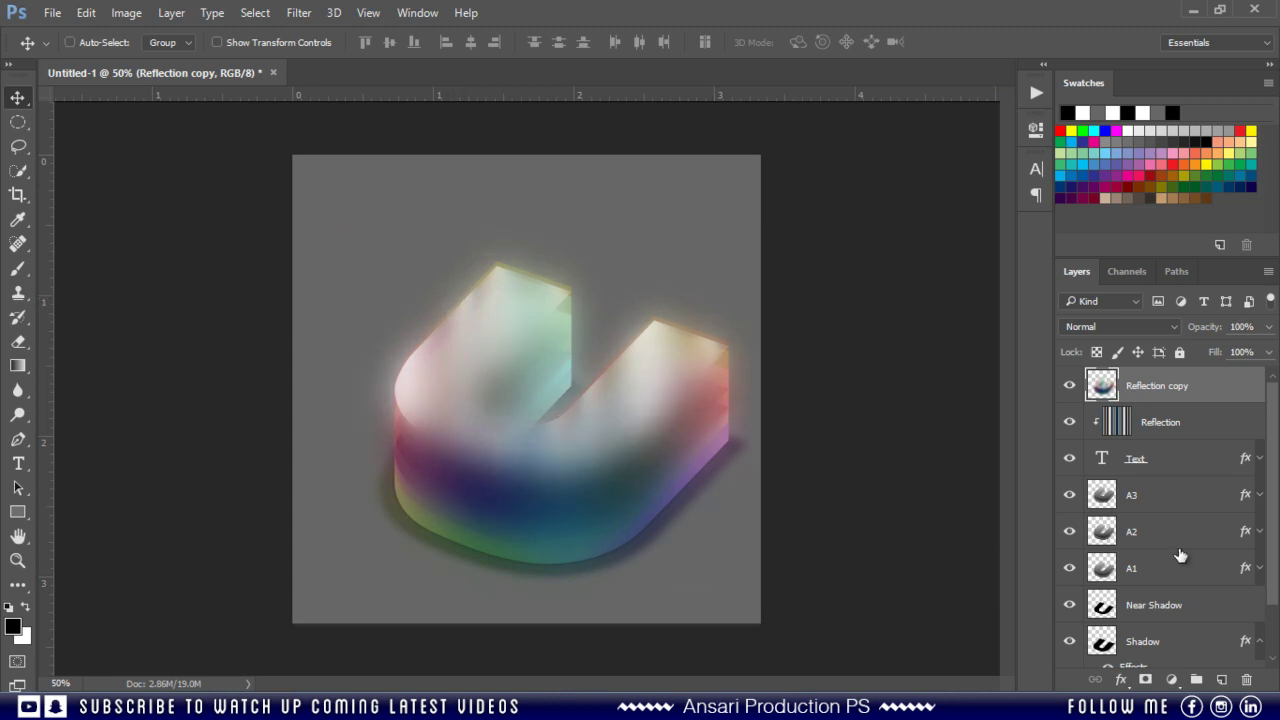
# Select the combined outline of layers A3, A2 and A1, delete that area from Reflection copy, and deselect.
pyautogui.press('ctrl')
pyautogui.keyDown('ctrl'); pyautogui.click(1102, 497); pyautogui.keyUp('ctrl')
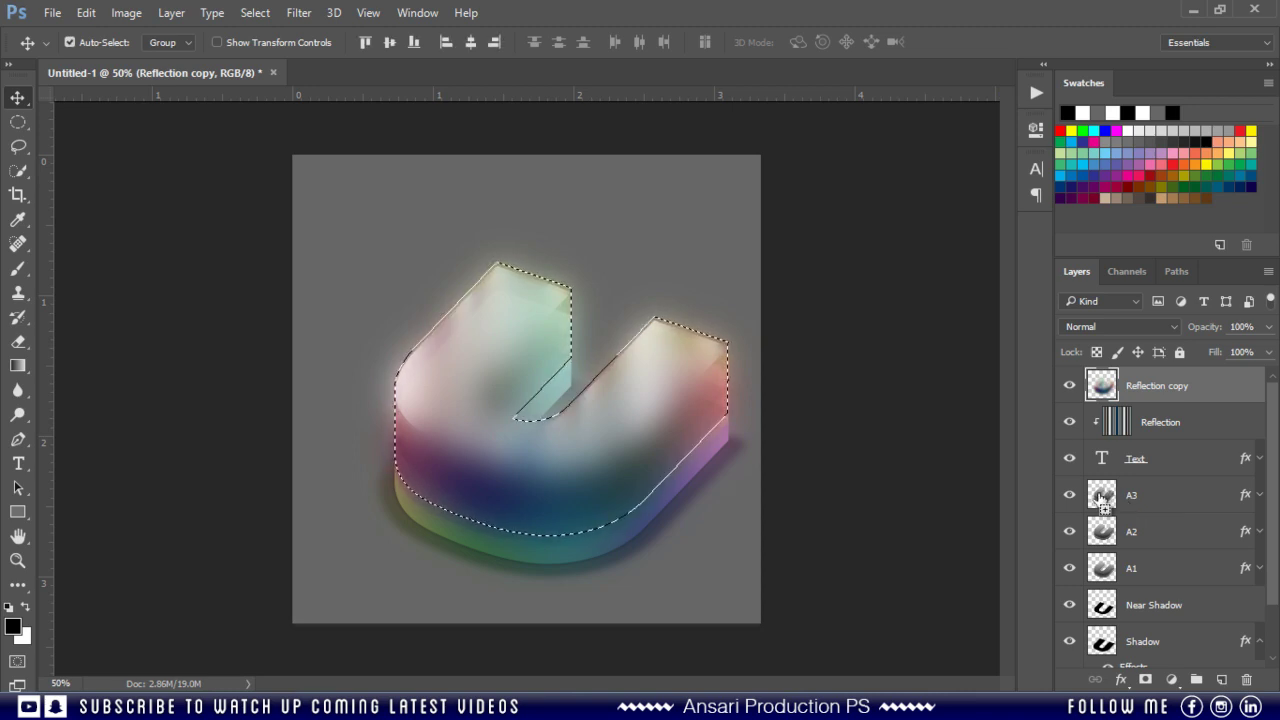
pyautogui.keyDown('ctrl'); pyautogui.click(1102, 532); pyautogui.keyUp('ctrl')
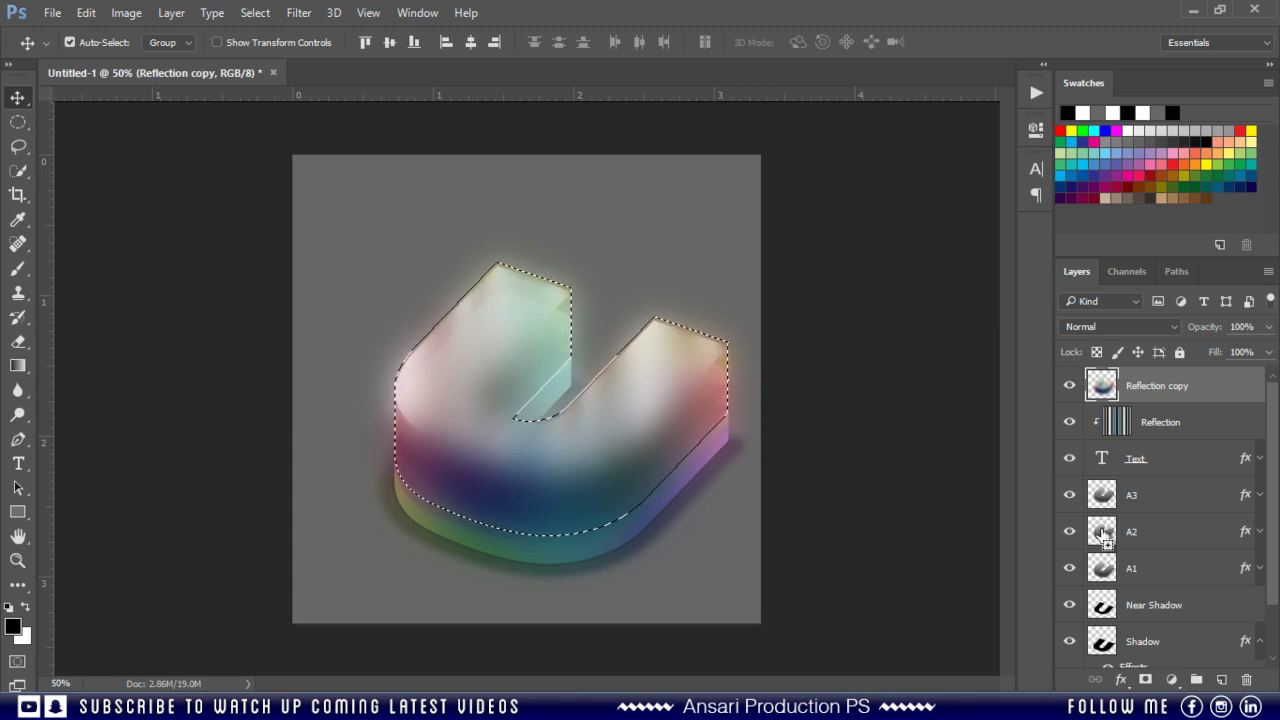
pyautogui.keyDown('ctrl'); pyautogui.click(1108, 570); pyautogui.keyUp('ctrl')
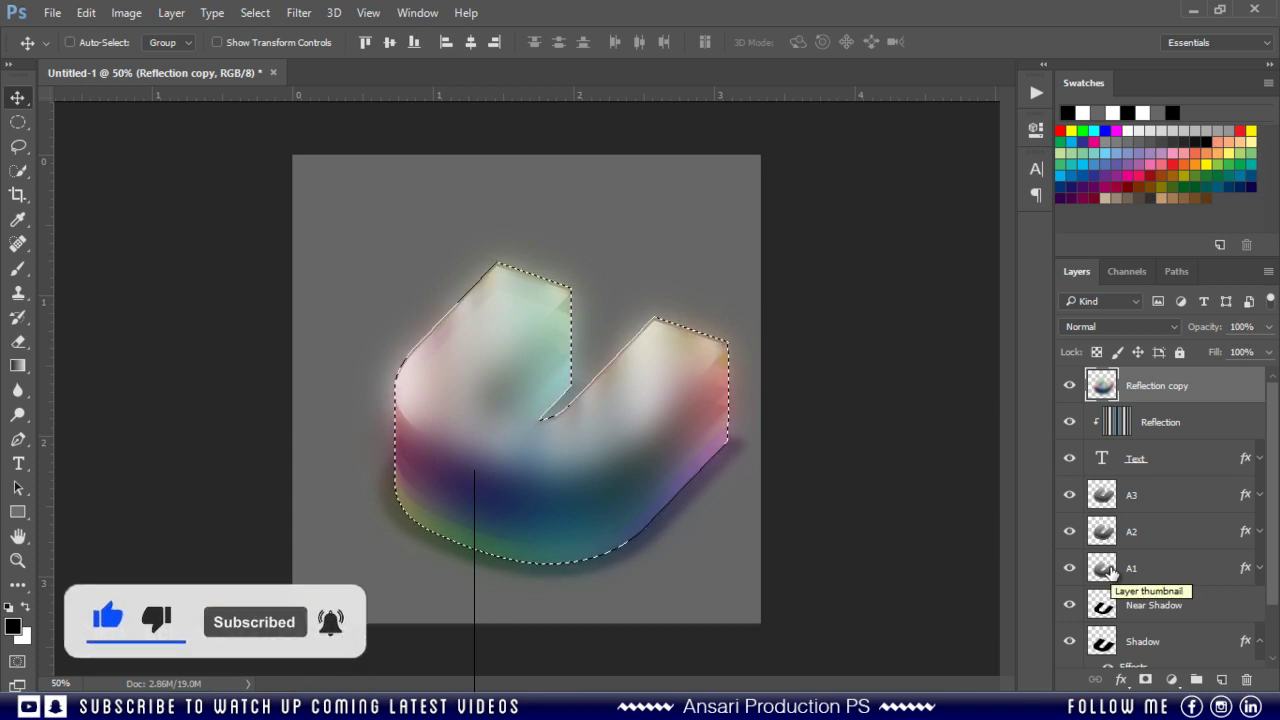
pyautogui.press('Delete')
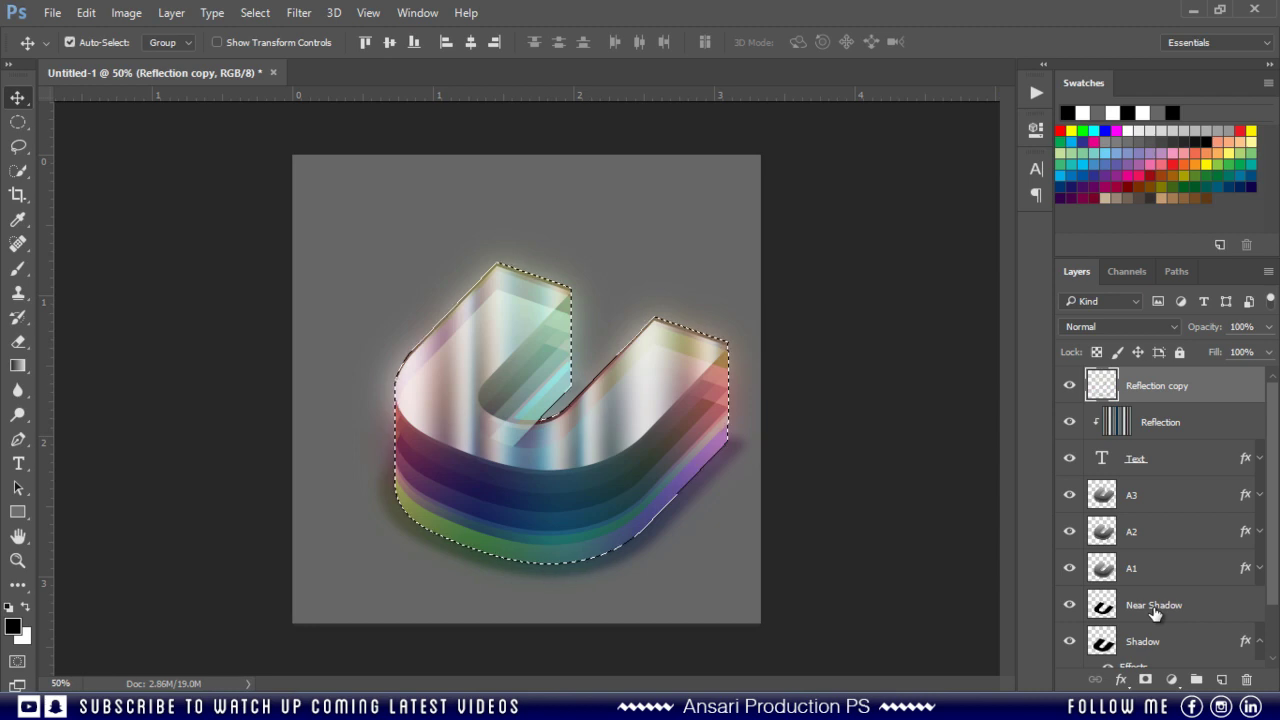
pyautogui.hotkey('ctrl', 'd')
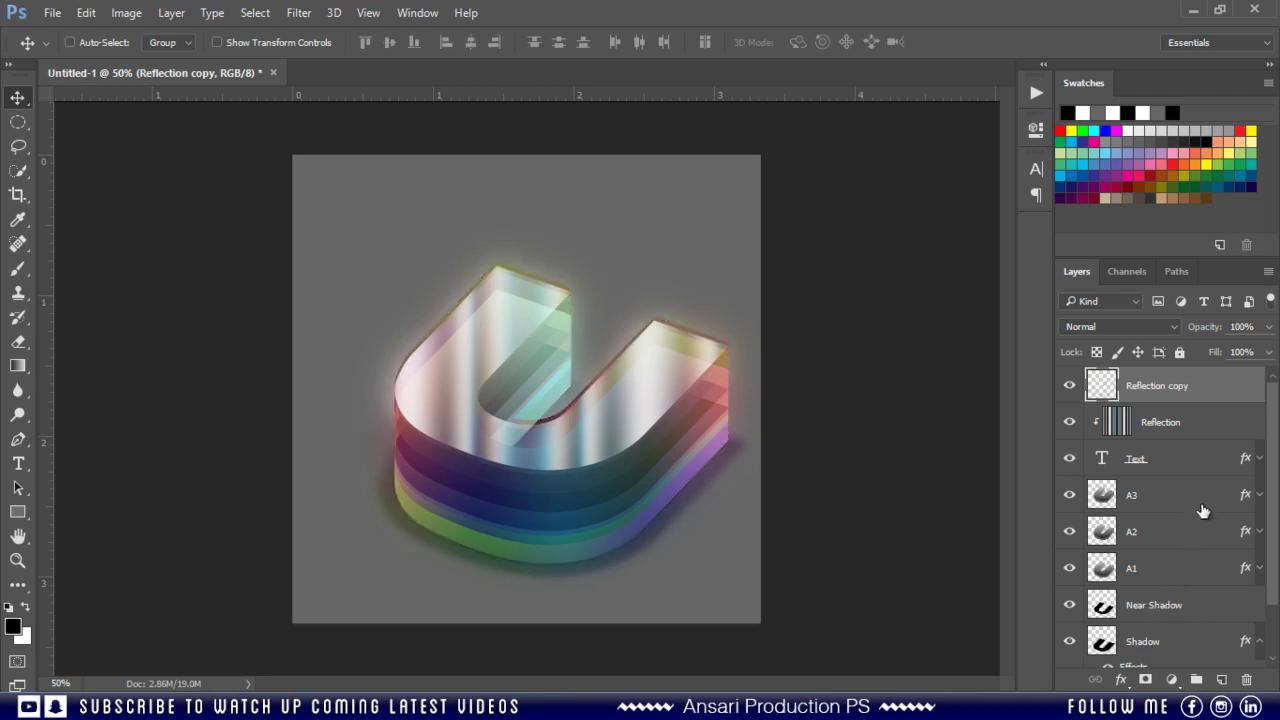
# Group all layers from Reflection copy down to Shadow and name the group Final.
pyautogui.moveTo(1273, 555); pyautogui.dragTo(1273, 605)
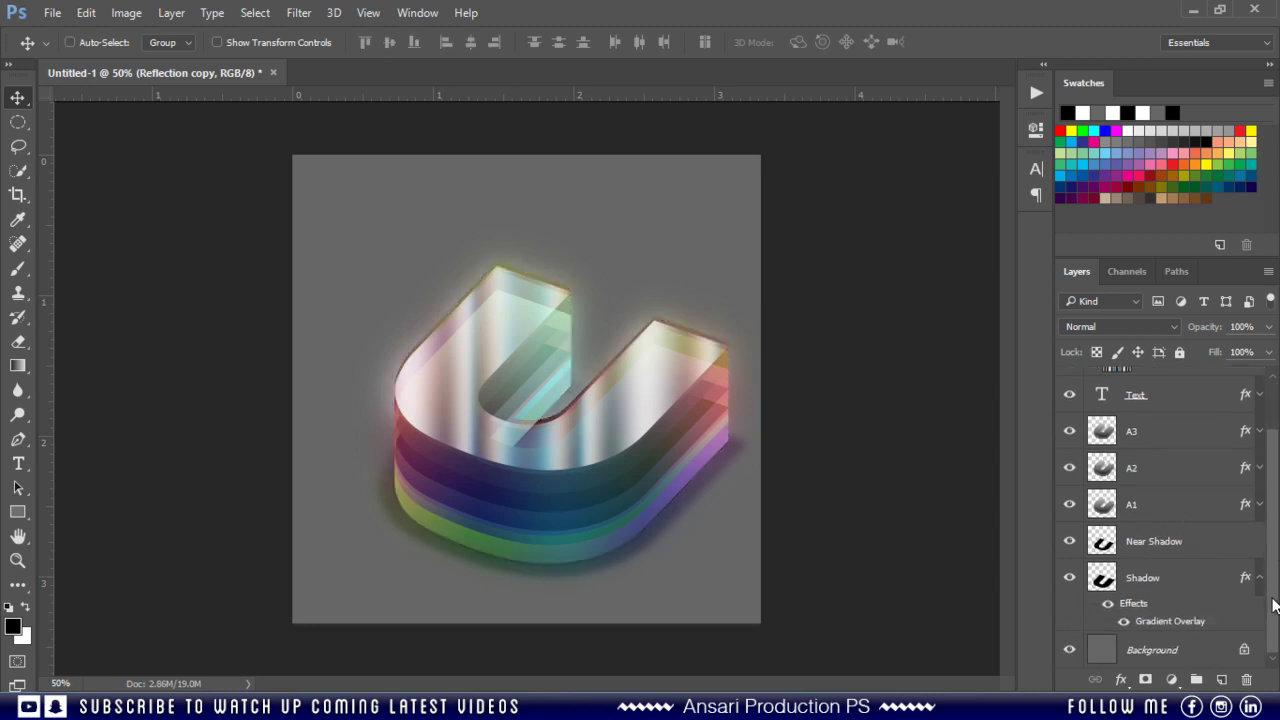
pyautogui.hotkey('ctrl', 'g')
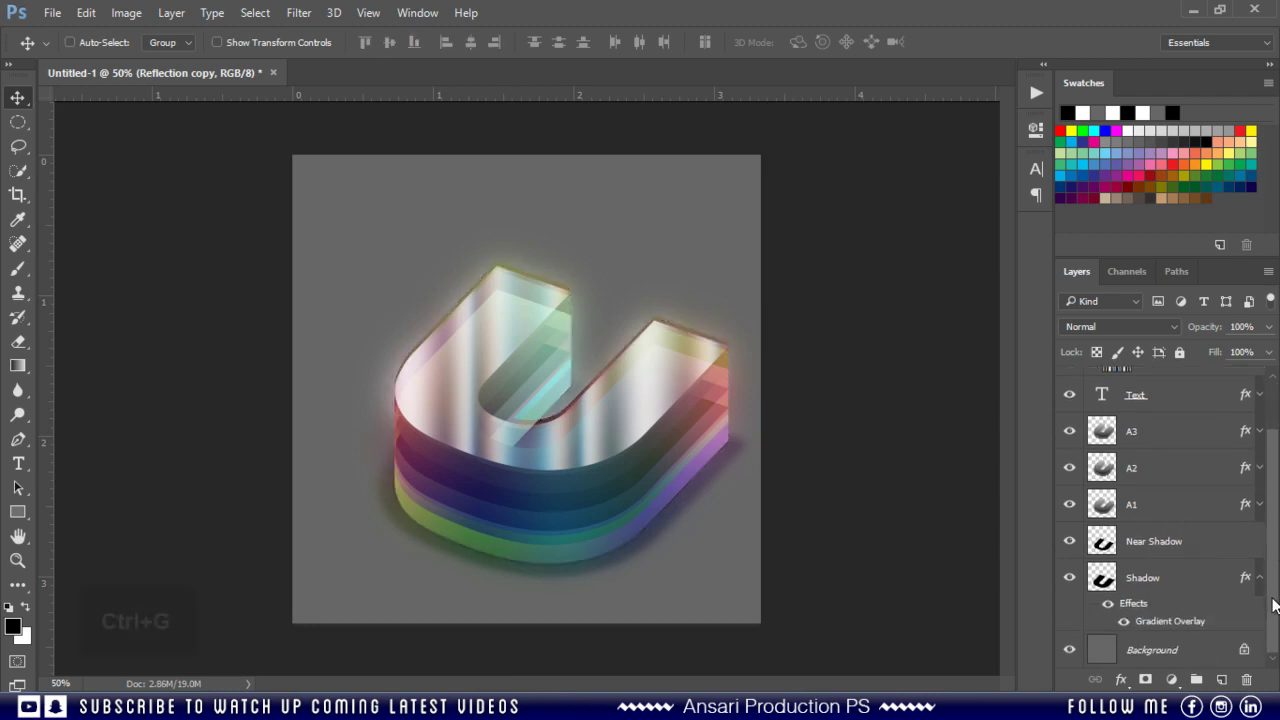
pyautogui.keyDown('shift'); pyautogui.click(1213, 589); pyautogui.keyUp('shift')
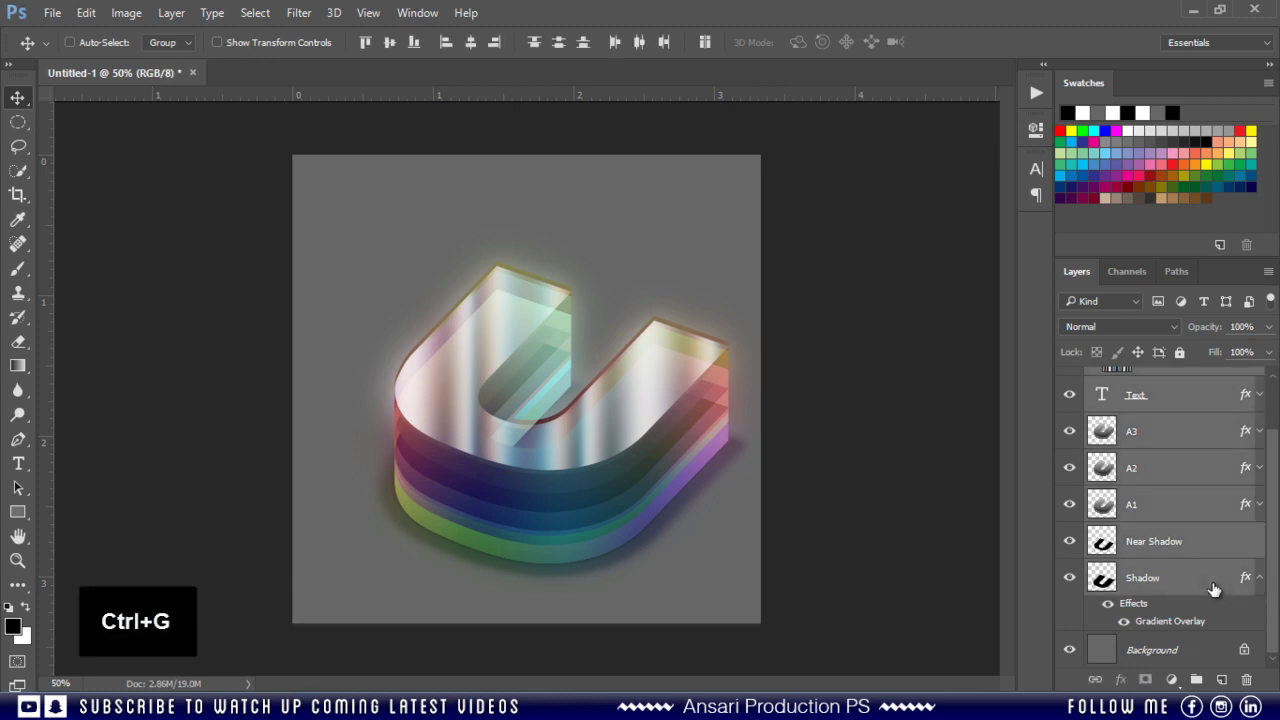
pyautogui.hotkey('ctrl', 'g')
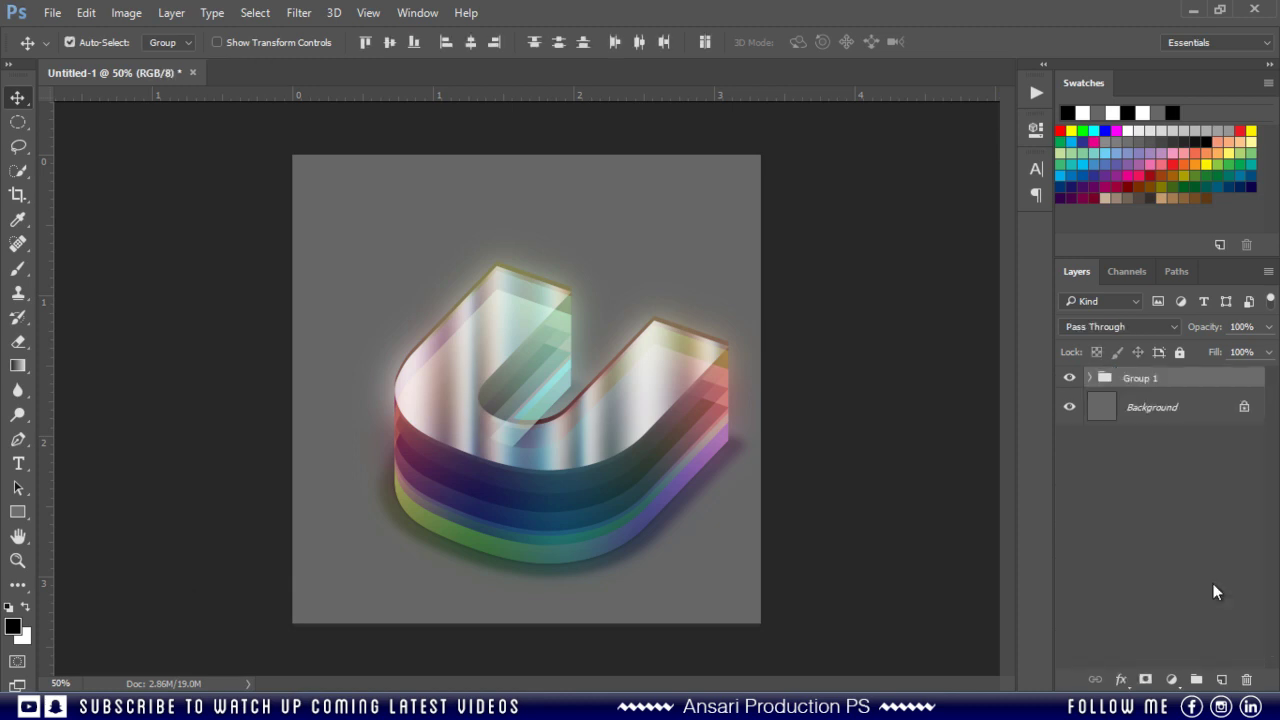
pyautogui.doubleClick(1141, 379)
pyautogui.write('Final')
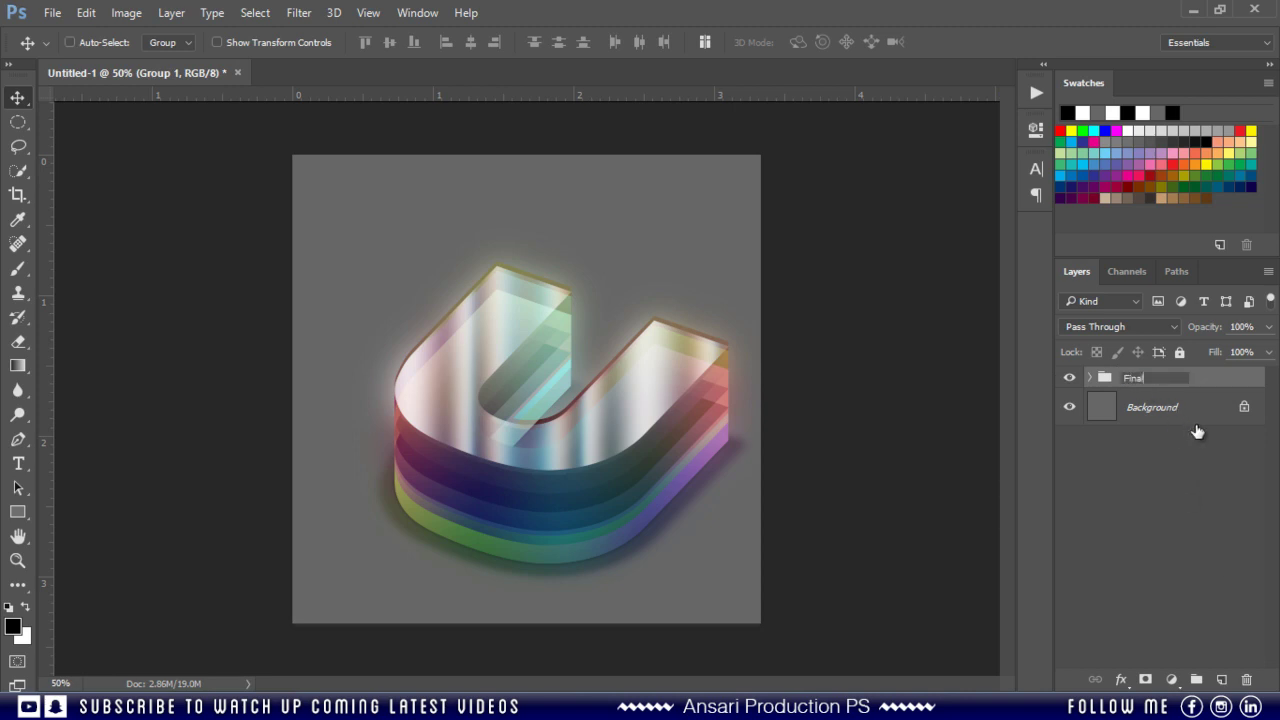
# Finish naming the group Final and move the whole U artwork slightly upward on the canvas.
pyautogui.press('Return')
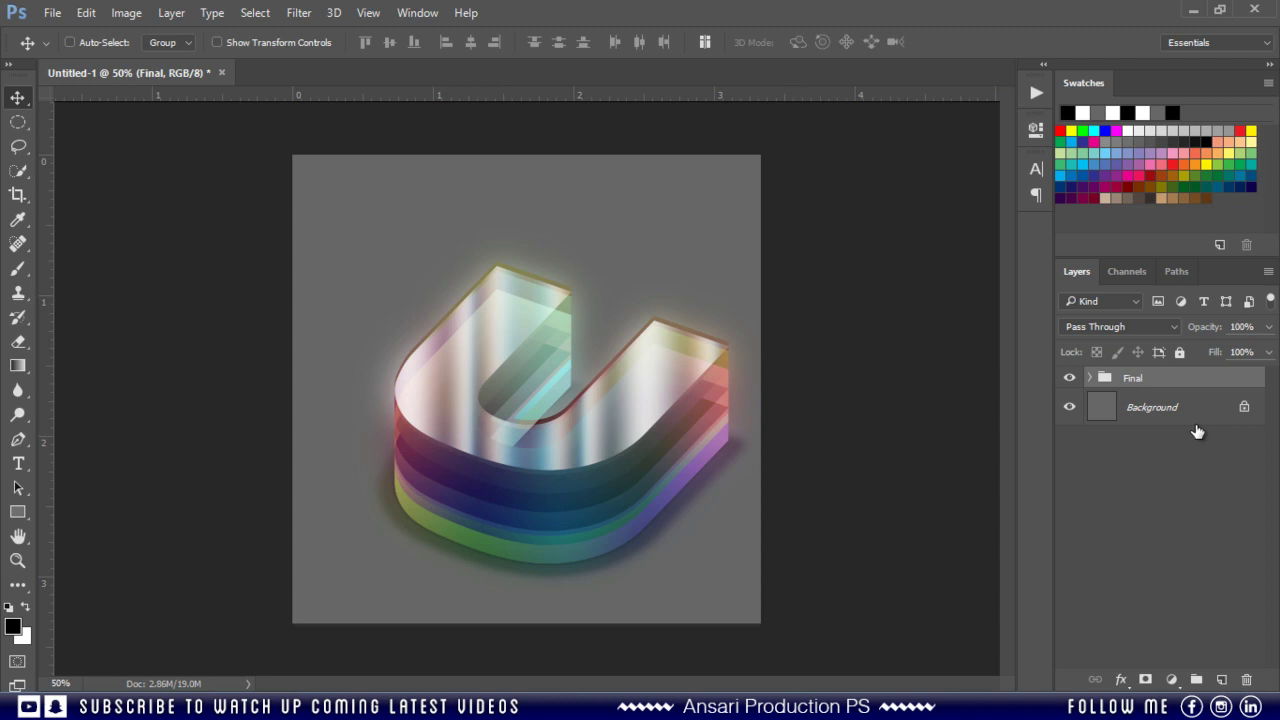
pyautogui.moveTo(568, 464); pyautogui.dragTo(563, 429)
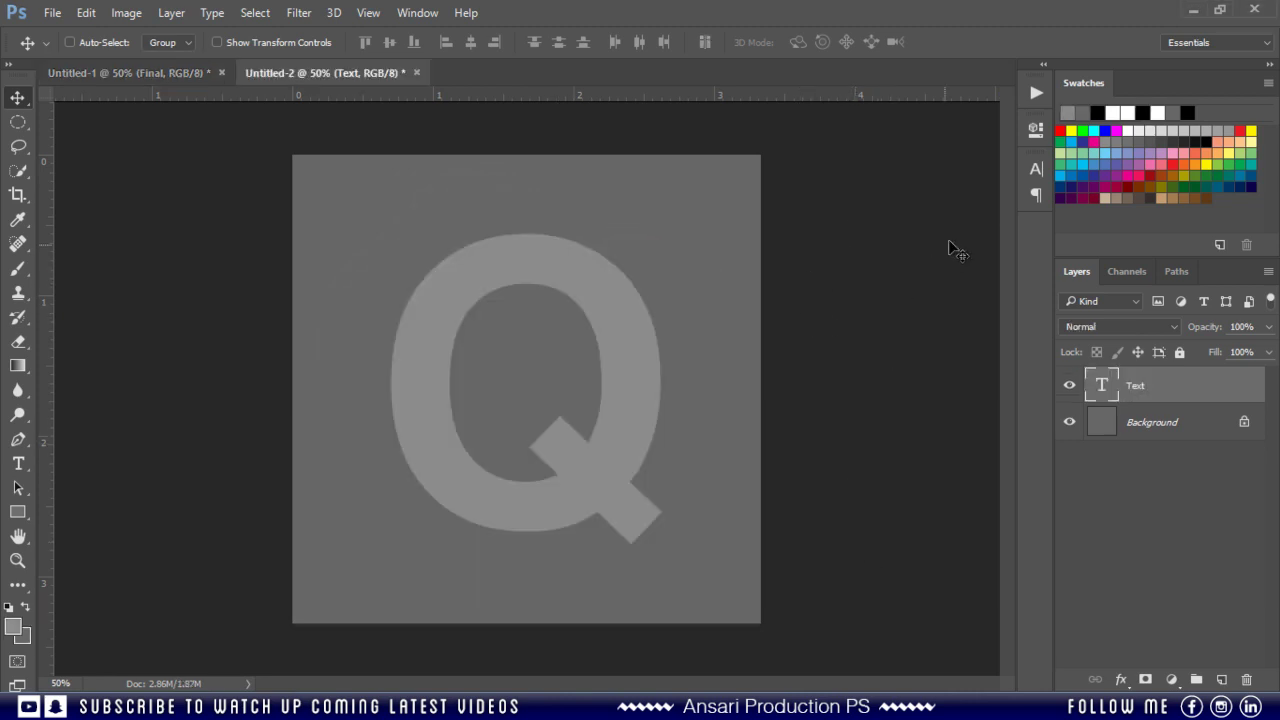
# Run the Colorful Plexi Text action on the letter Q's Text layer in Untitled-2.
pyautogui.click(1038, 91)
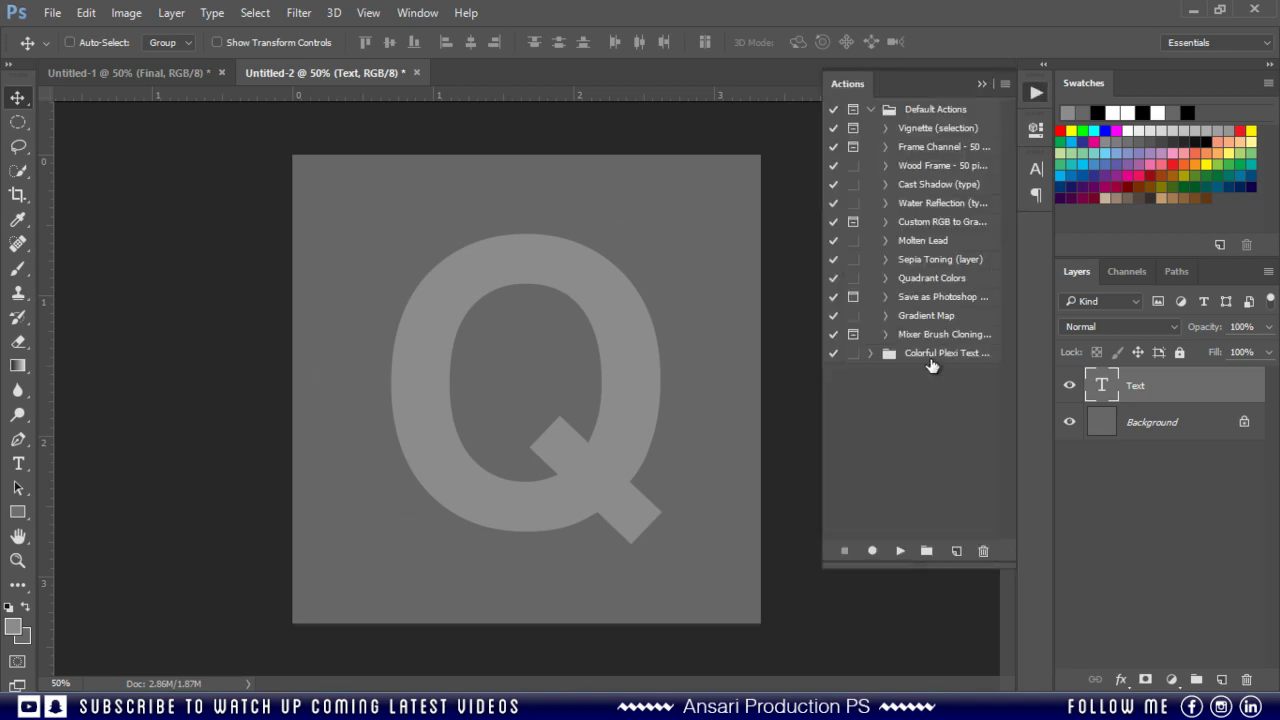
pyautogui.click(868, 354)
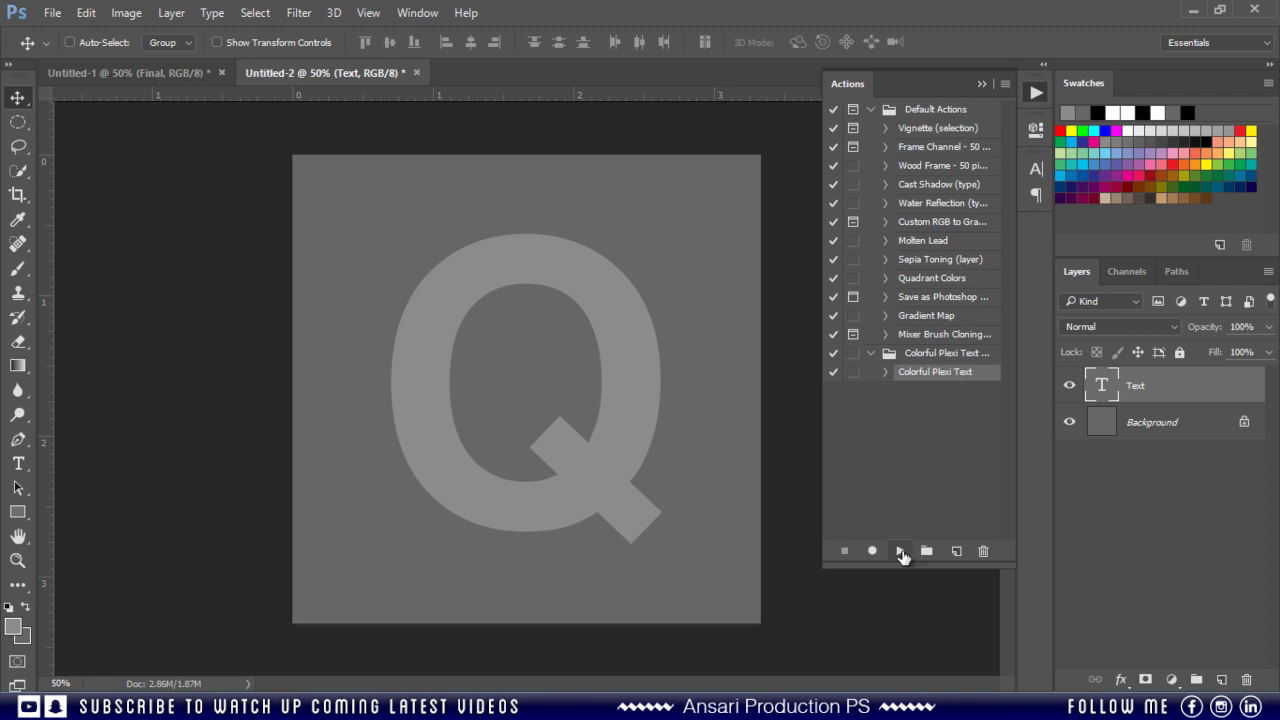
pyautogui.click(900, 550)
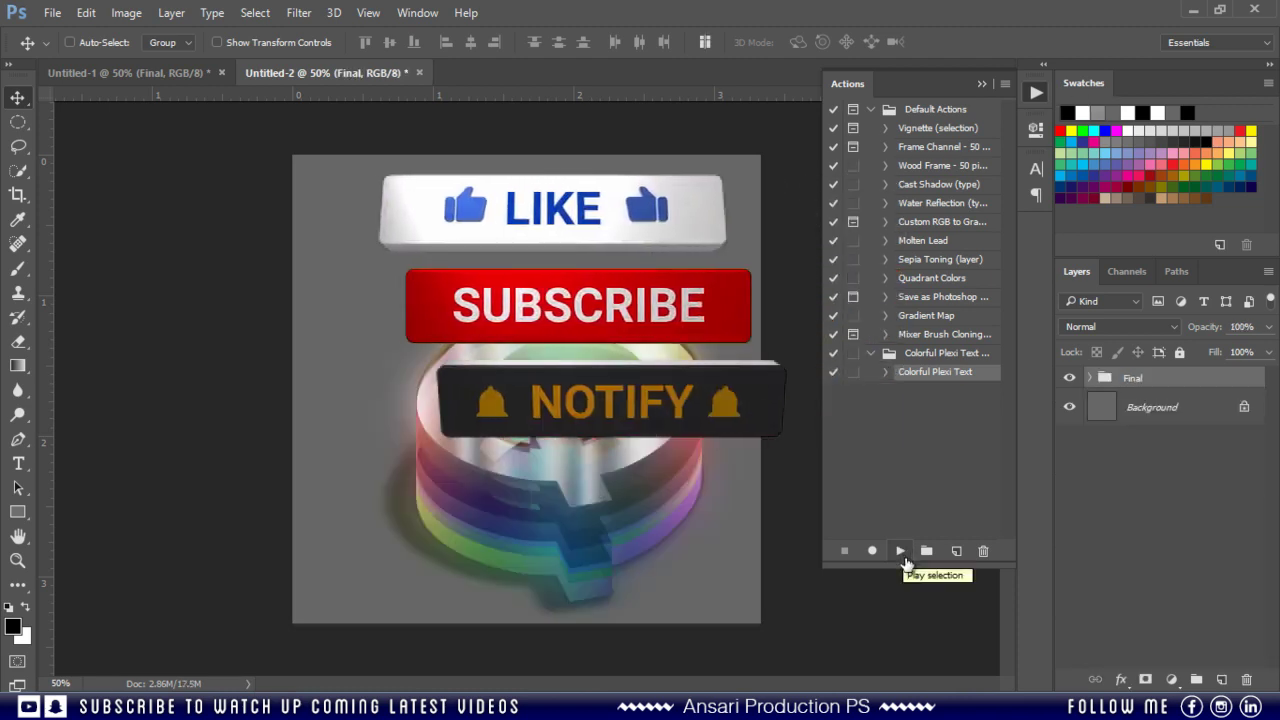
pyautogui.click(979, 84)
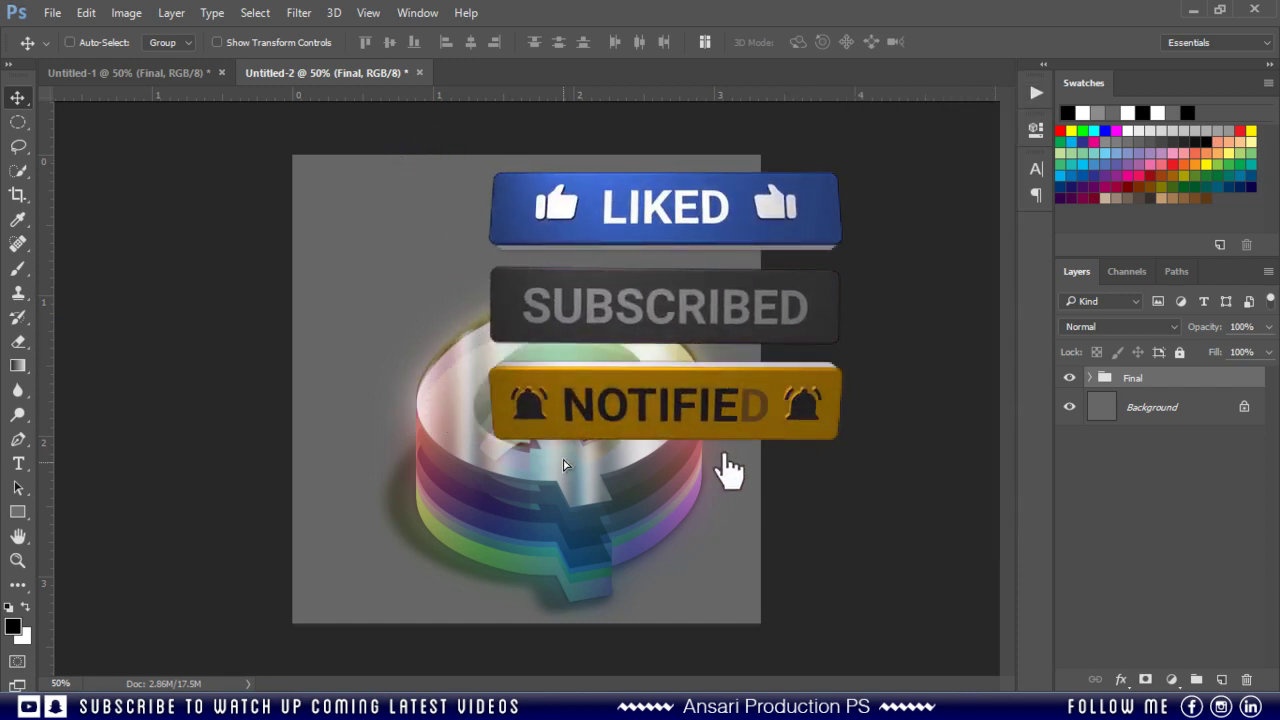